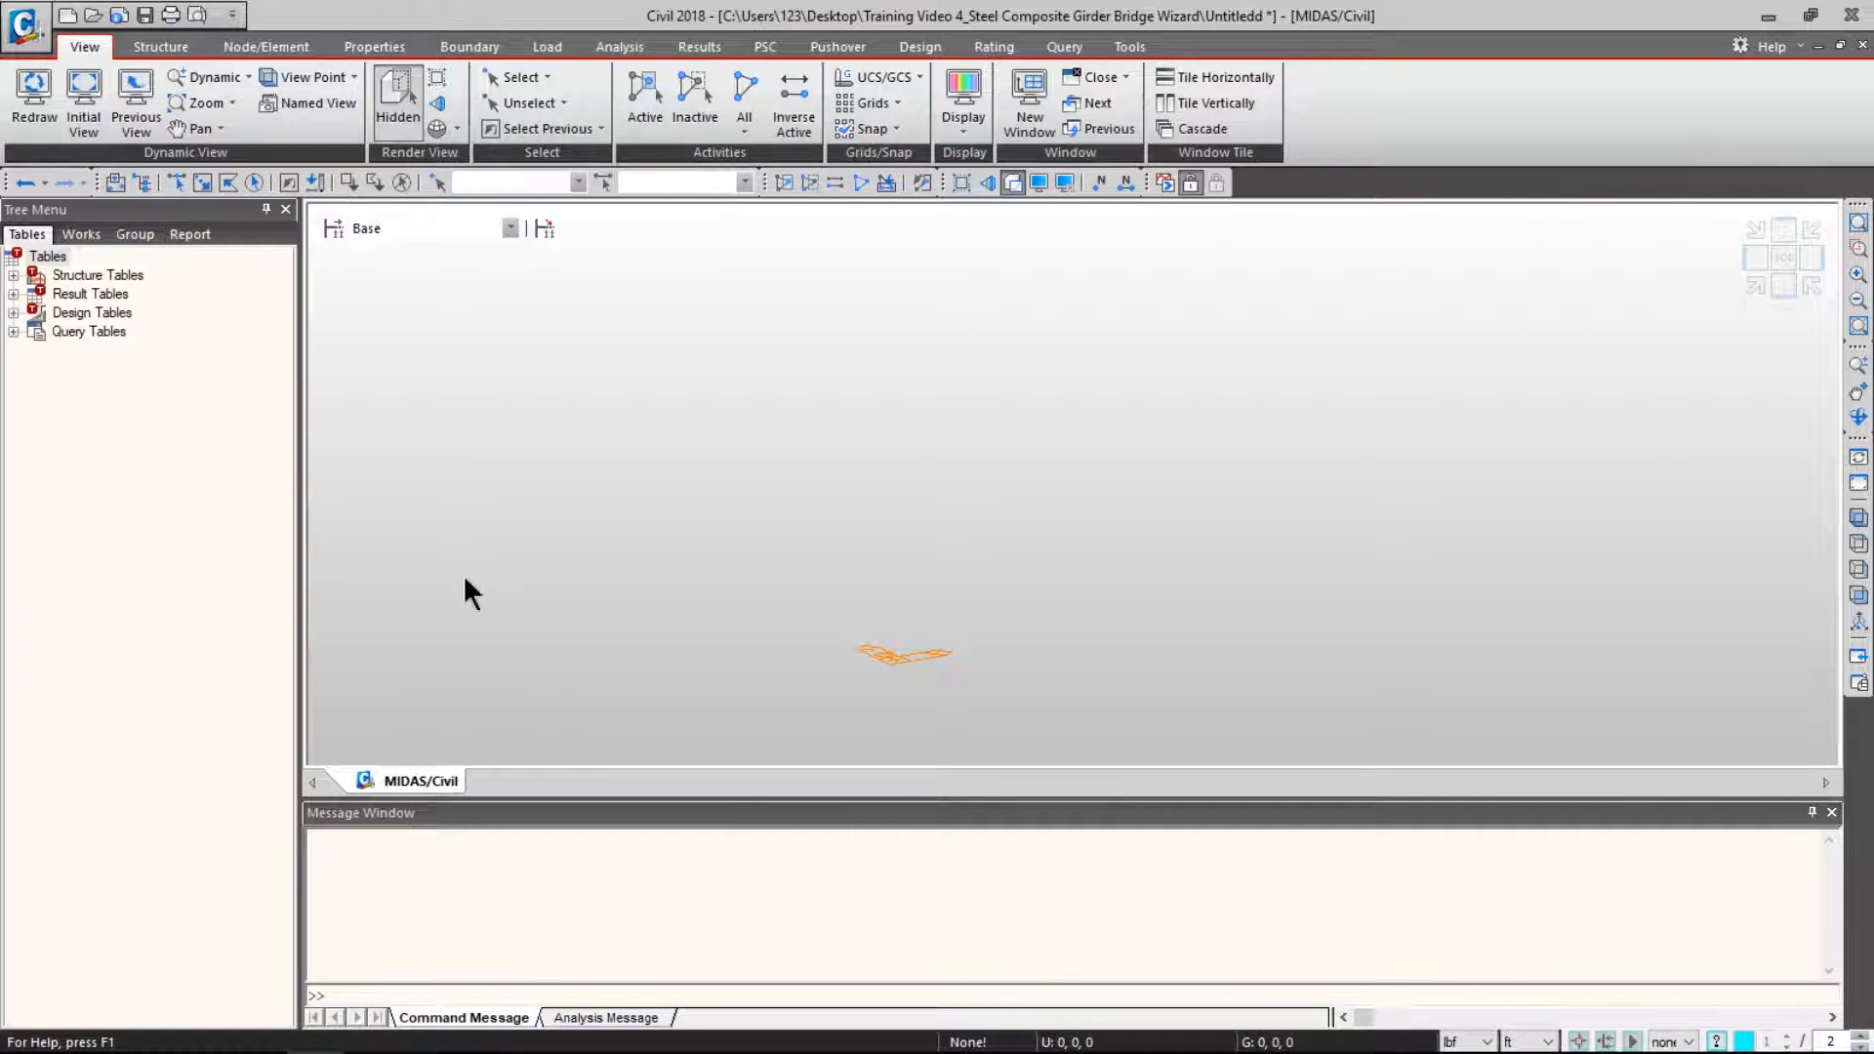
- Check the force and length unit settings, keeping ft as the length unit
key(ctrl)
key(ctrl)
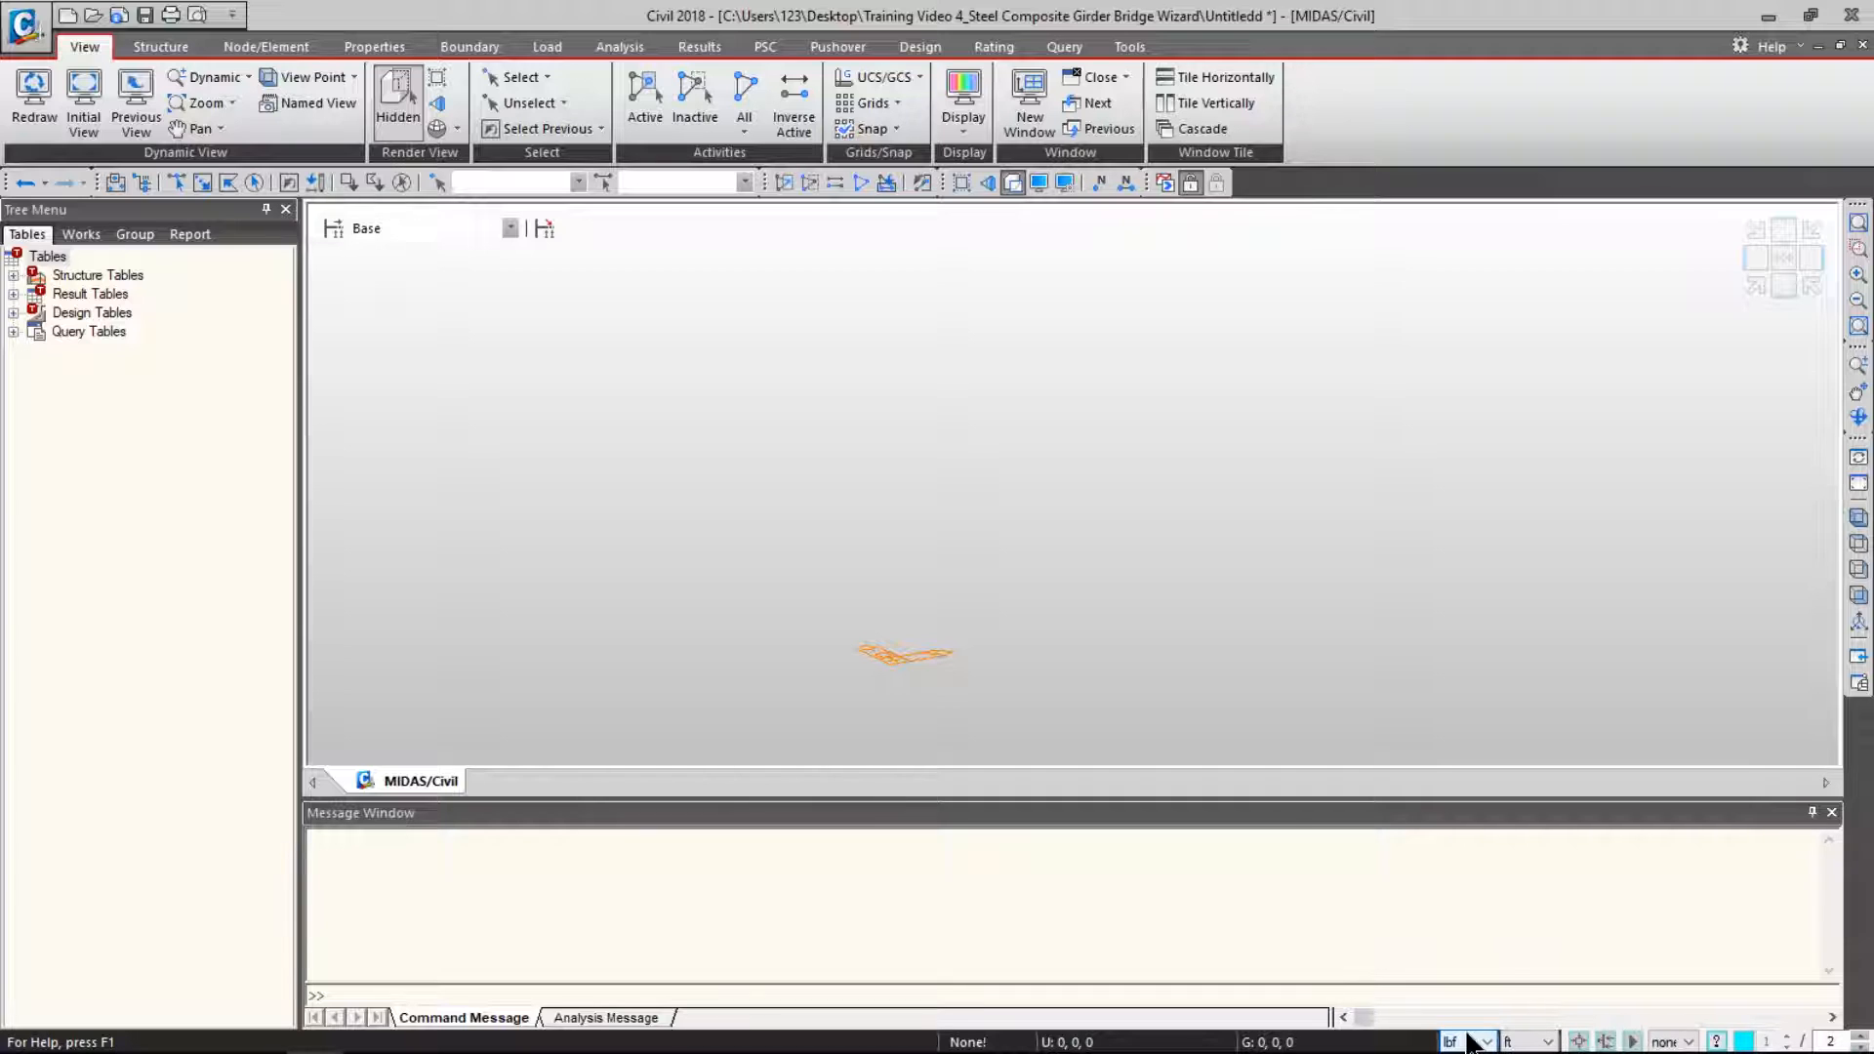
click(1474, 1042)
click(1474, 1020)
click(1521, 1043)
click(1517, 1021)
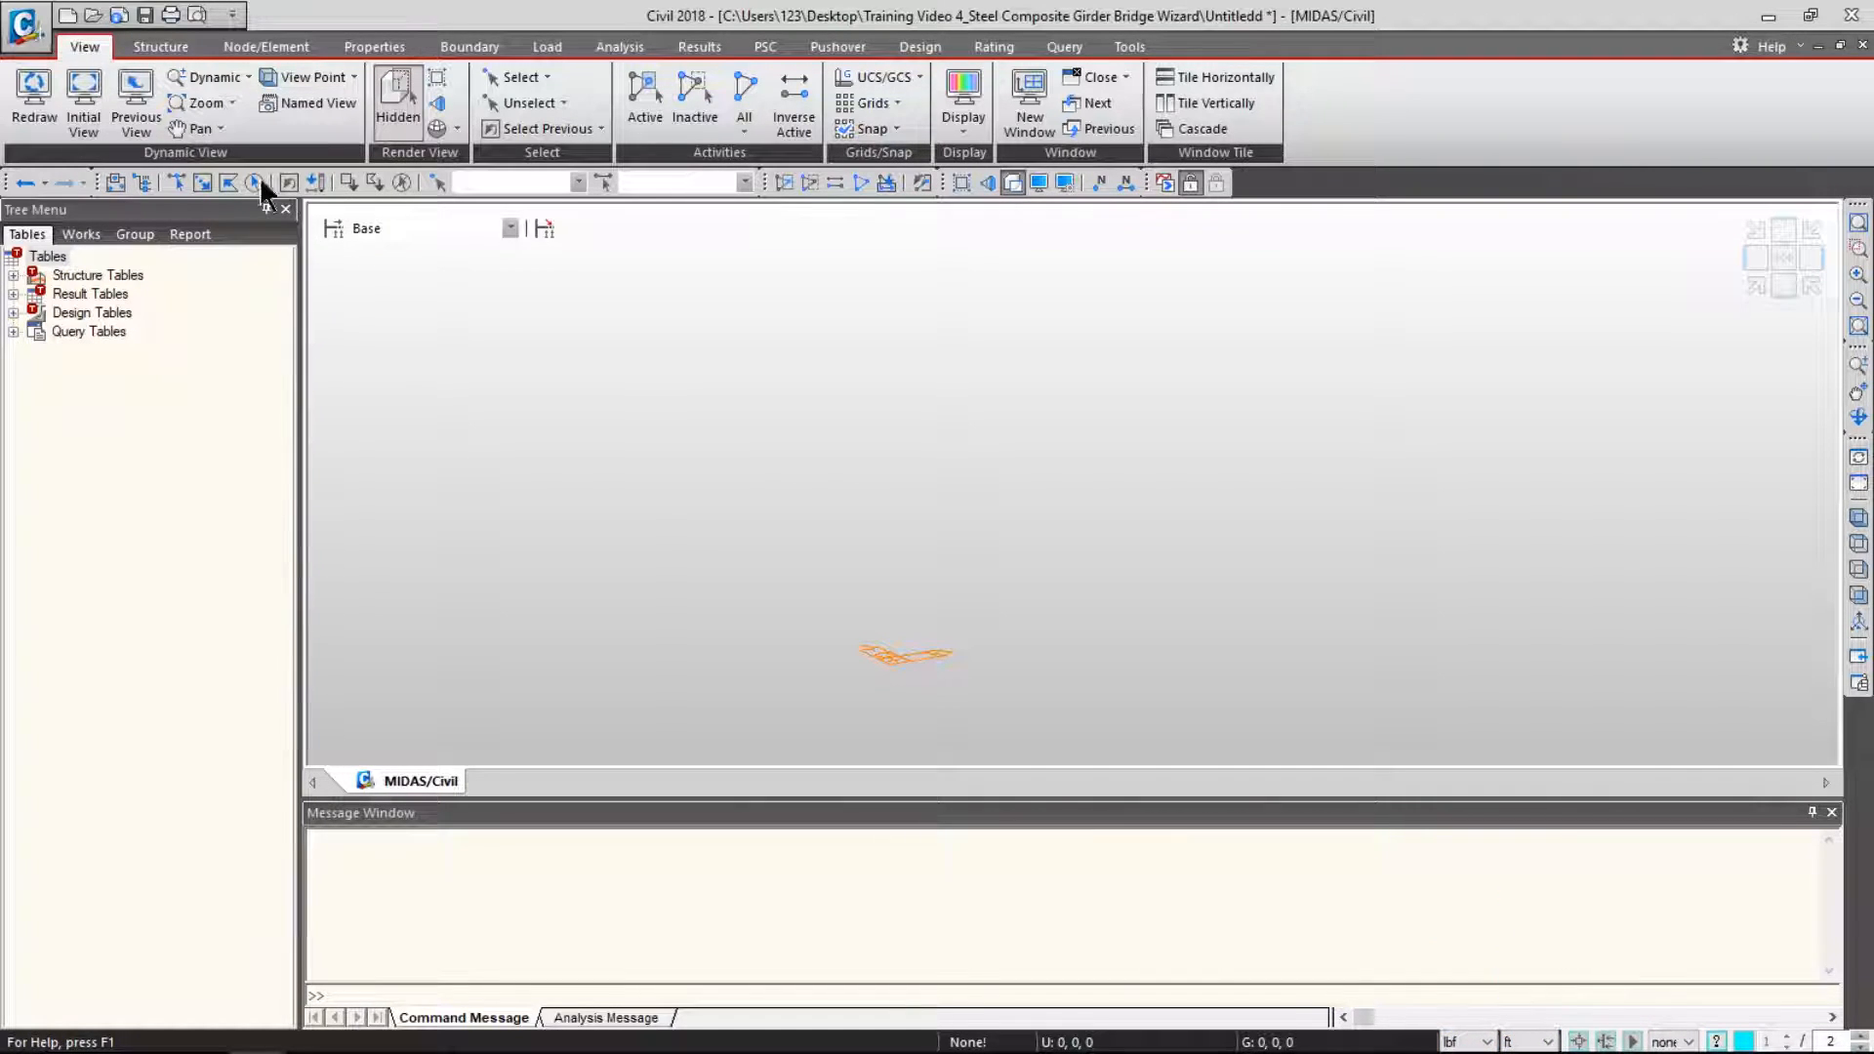
- Import Steel, C30-zero density, C30 and SRC materials from the source .mcb project file
click(374, 47)
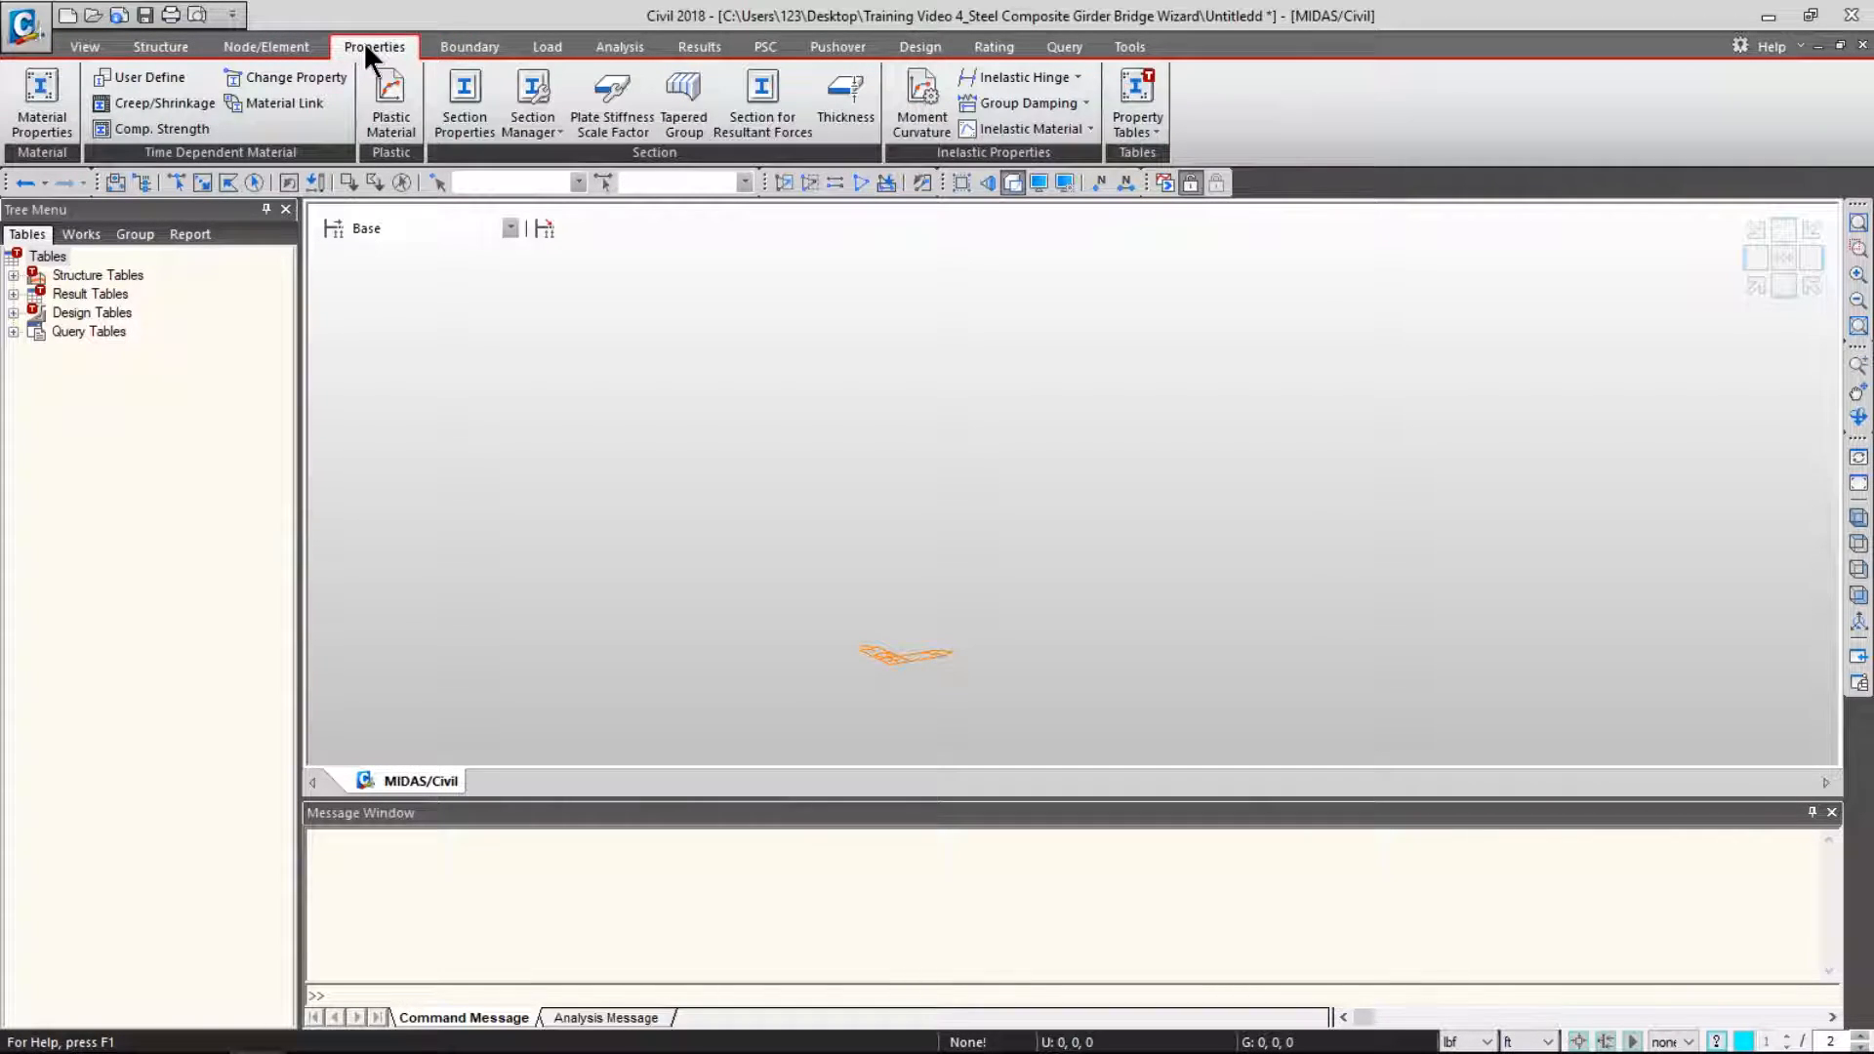
click(55, 86)
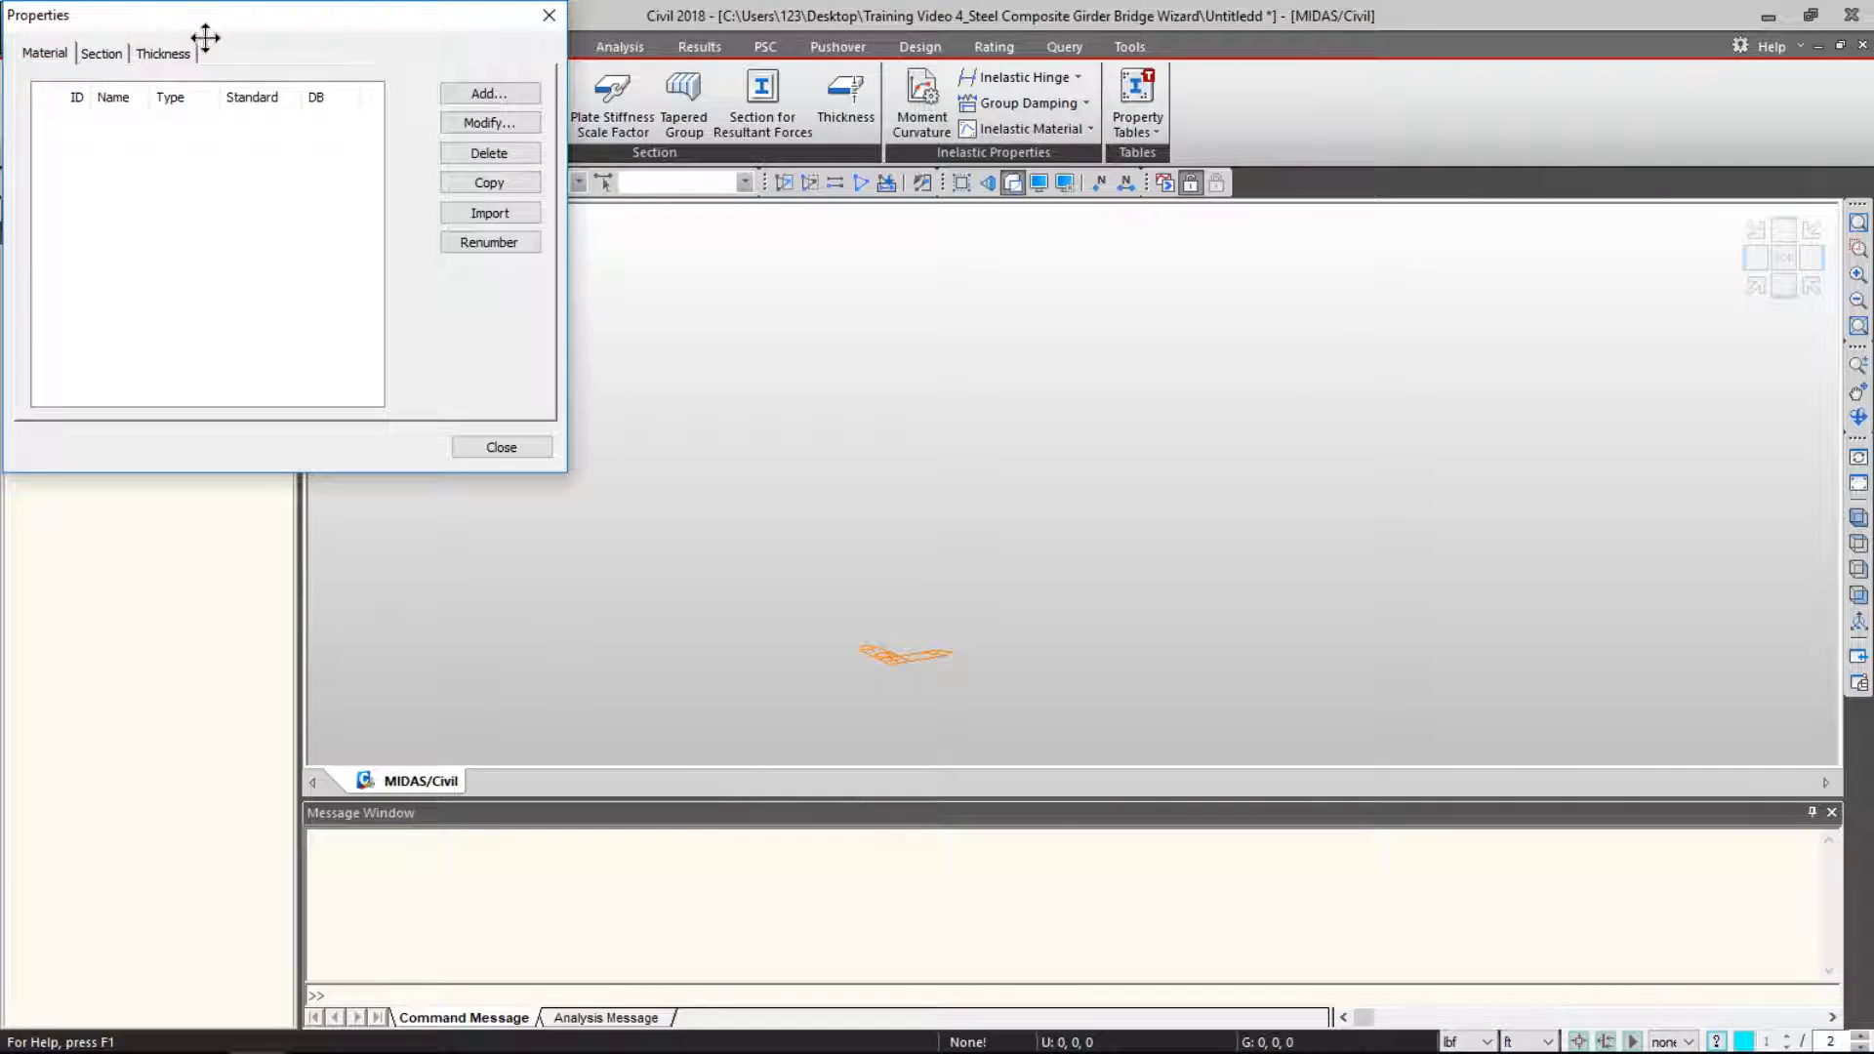
drag(196, 29, 765, 181)
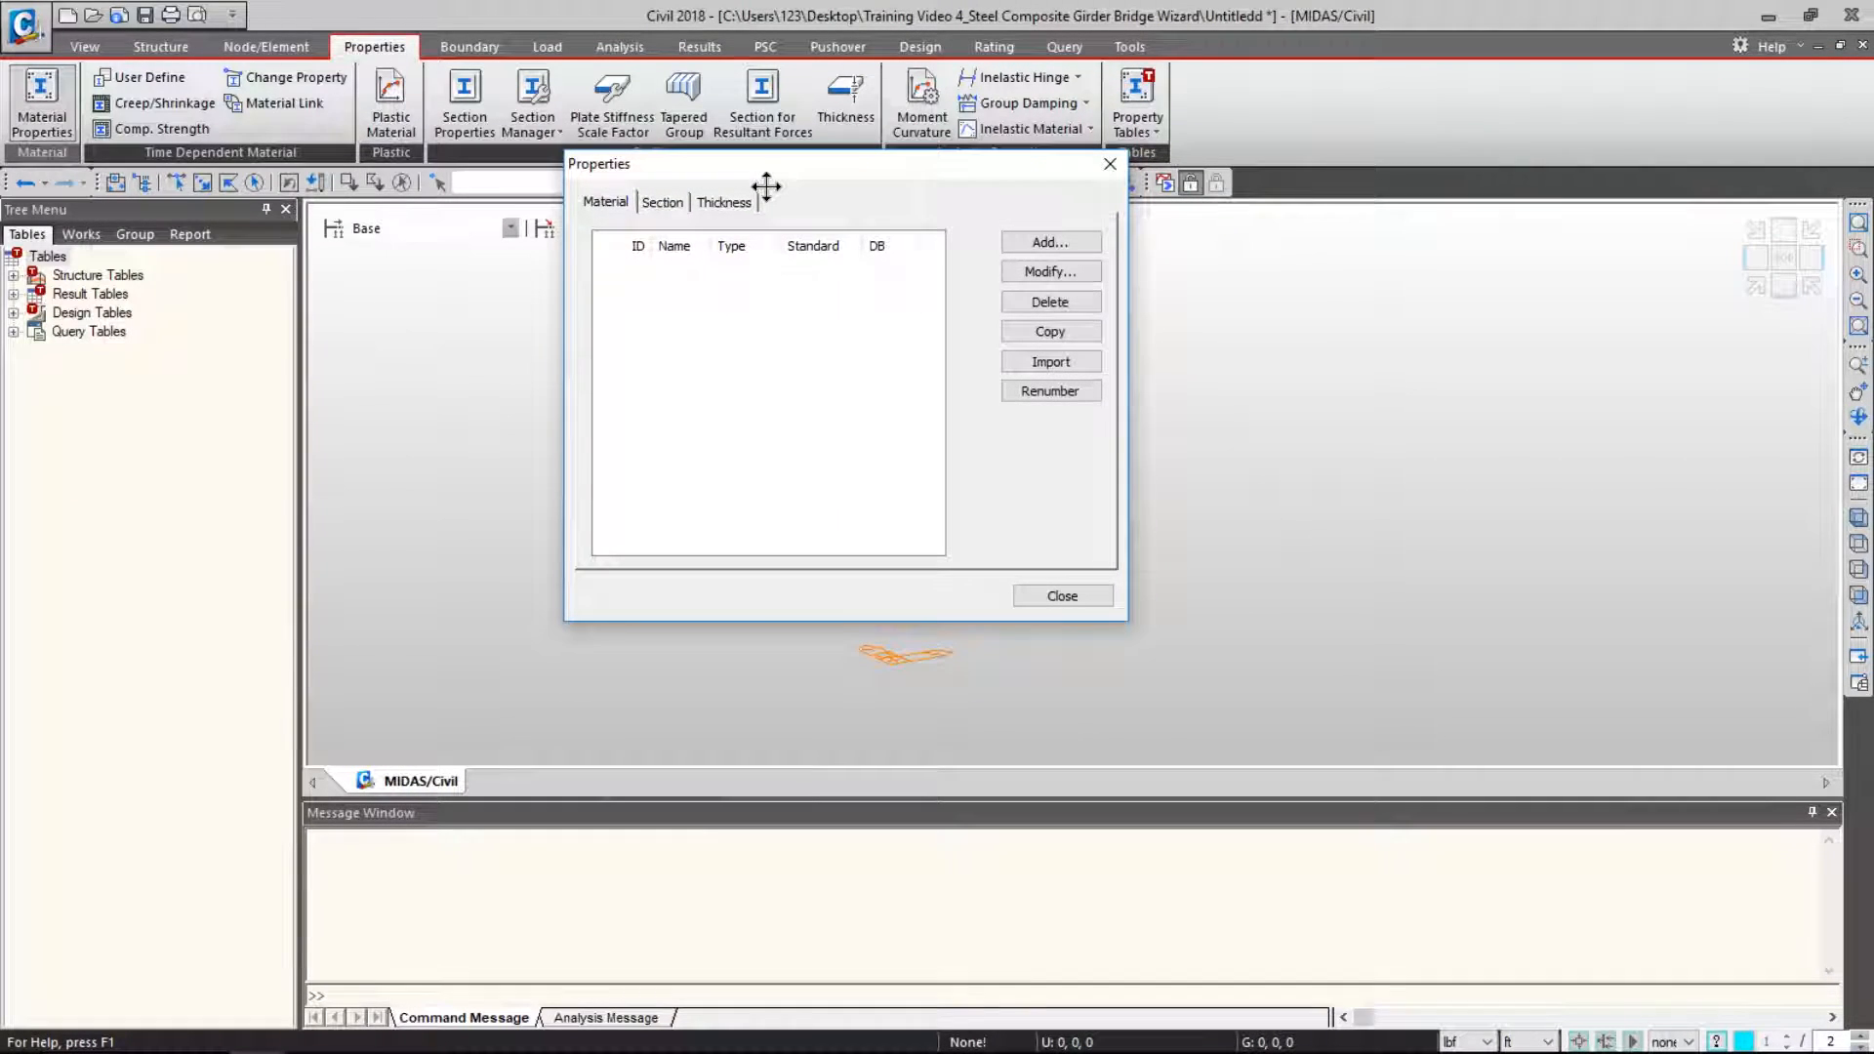
click(1052, 357)
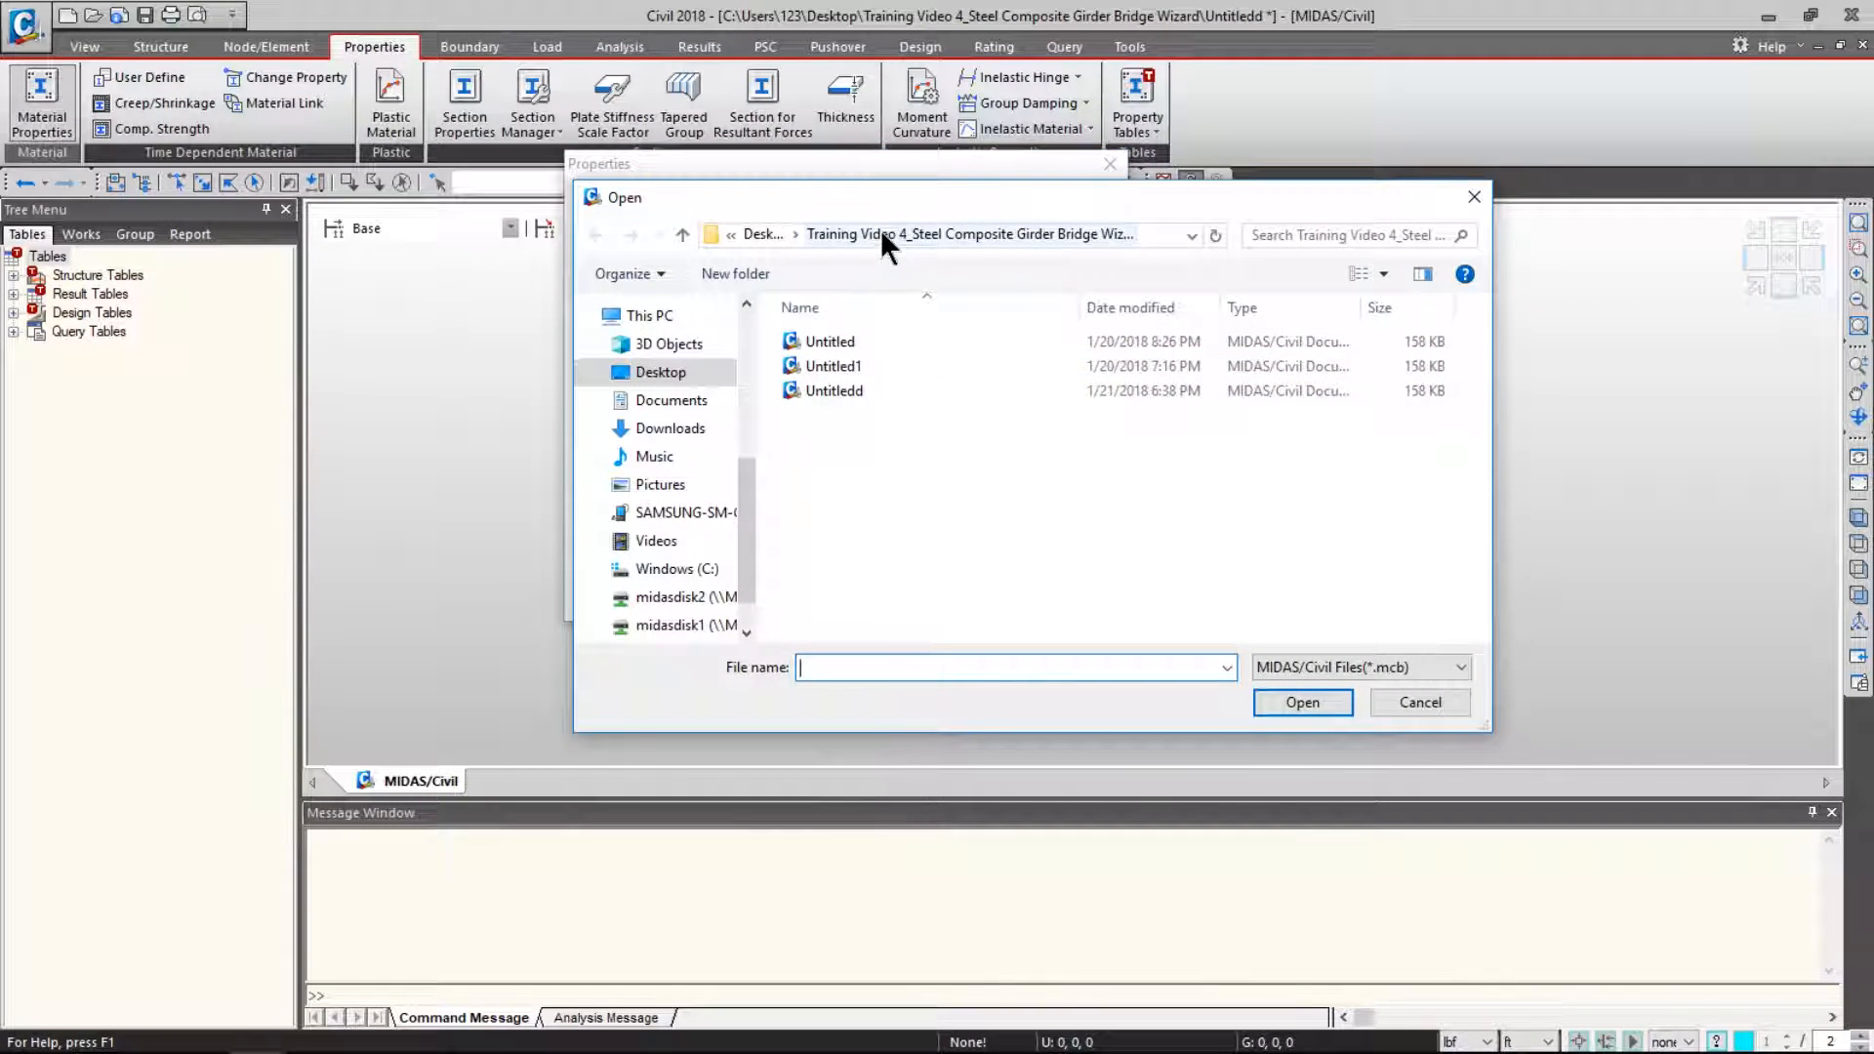
double_click(1019, 332)
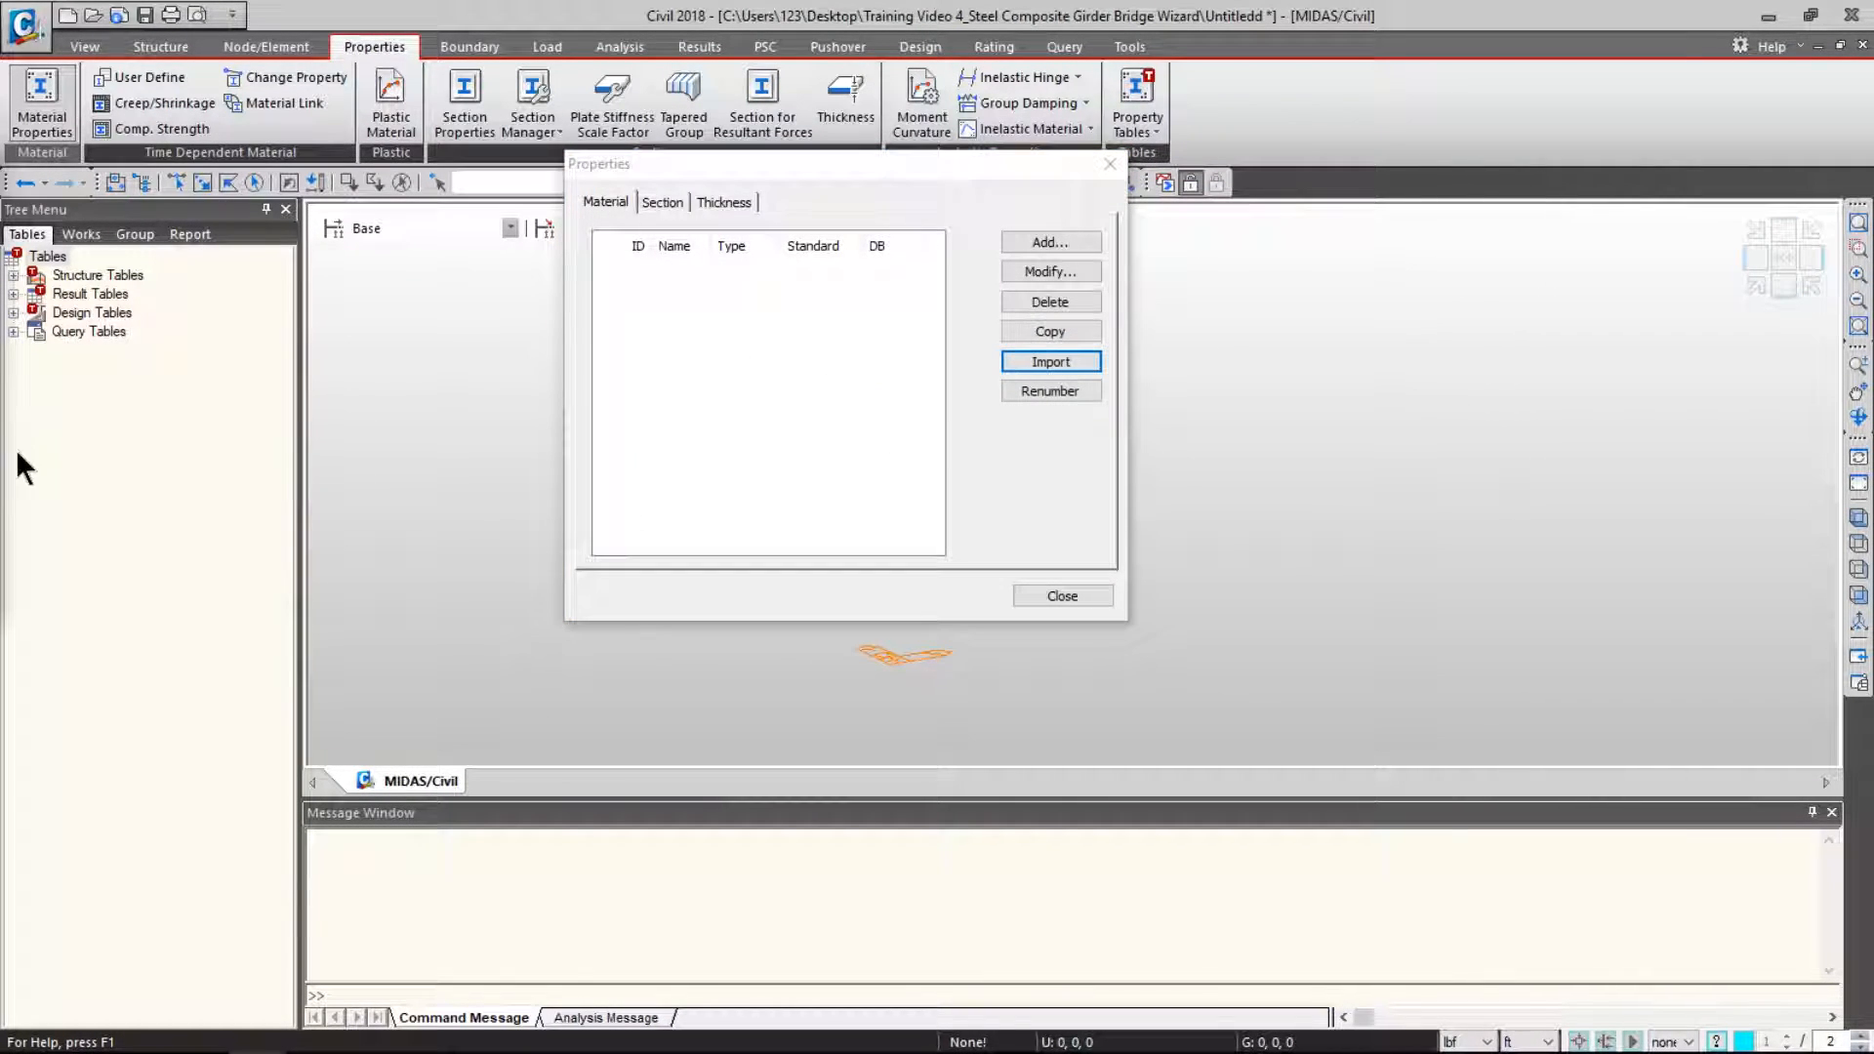
drag(1072, 188, 1077, 235)
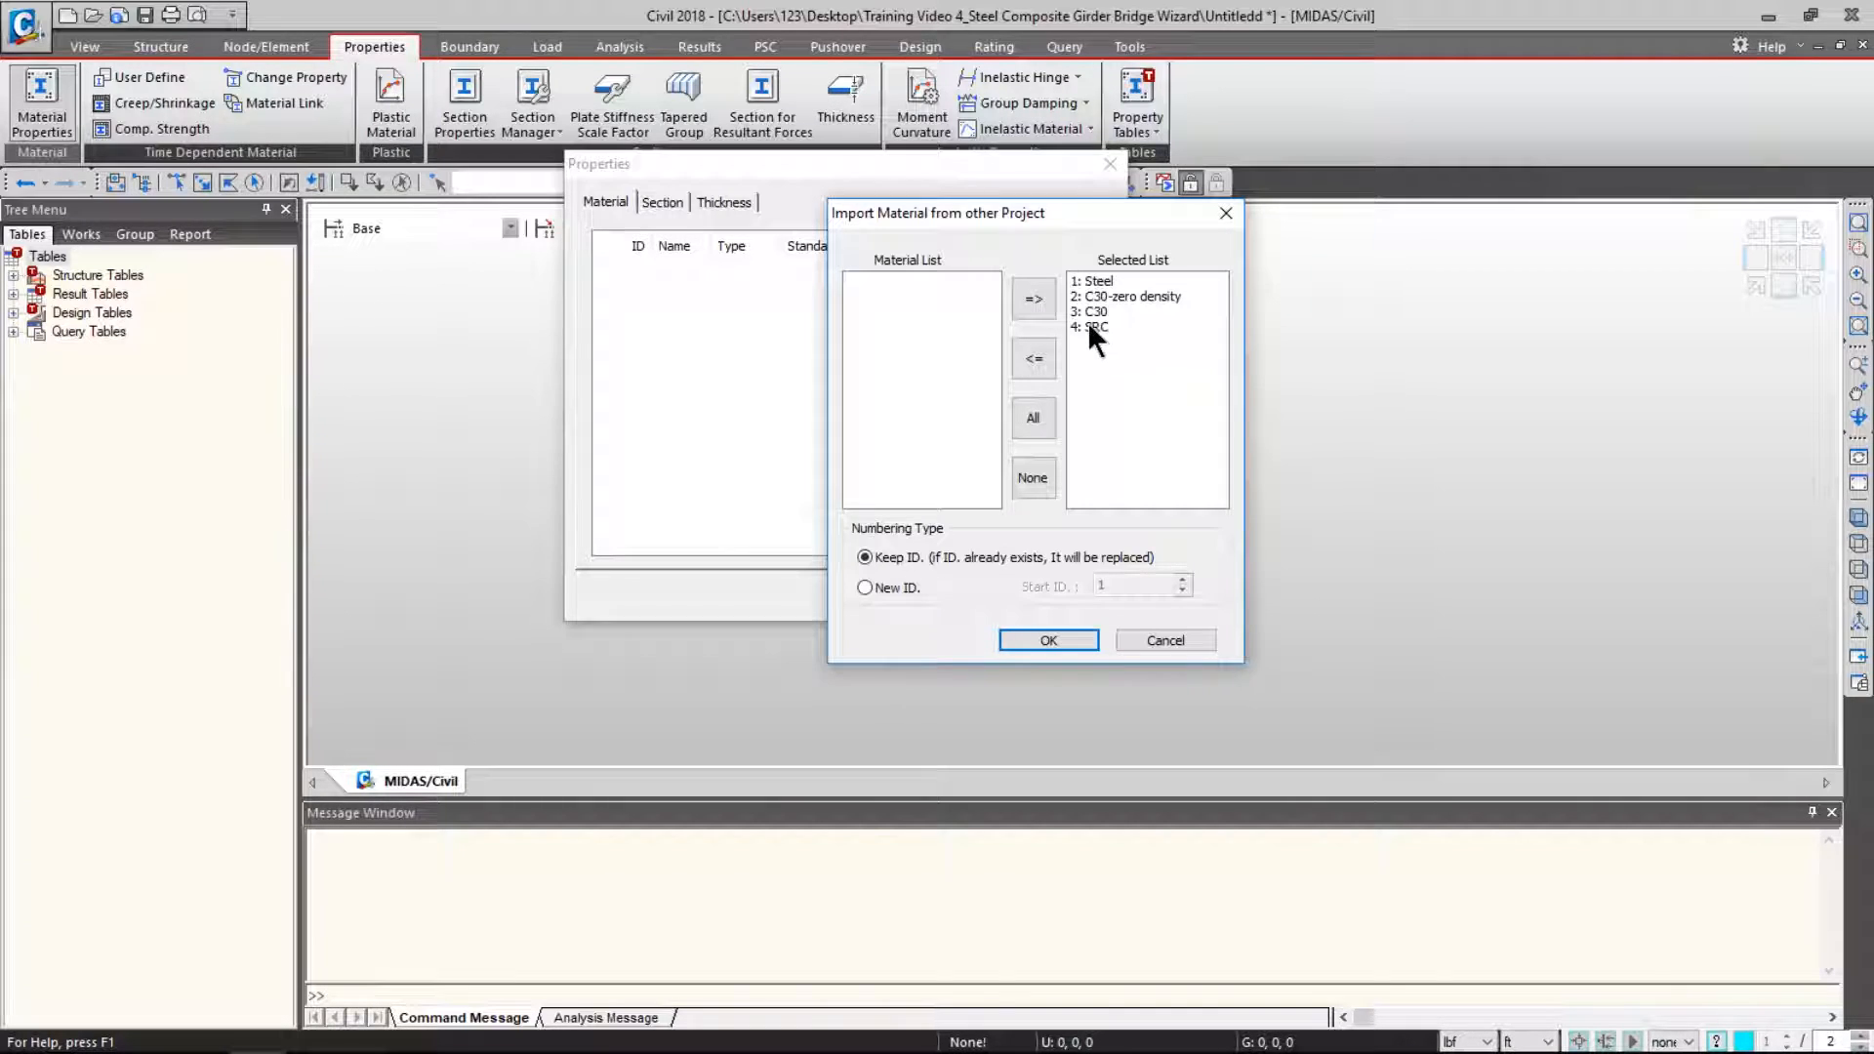
click(1047, 641)
click(659, 199)
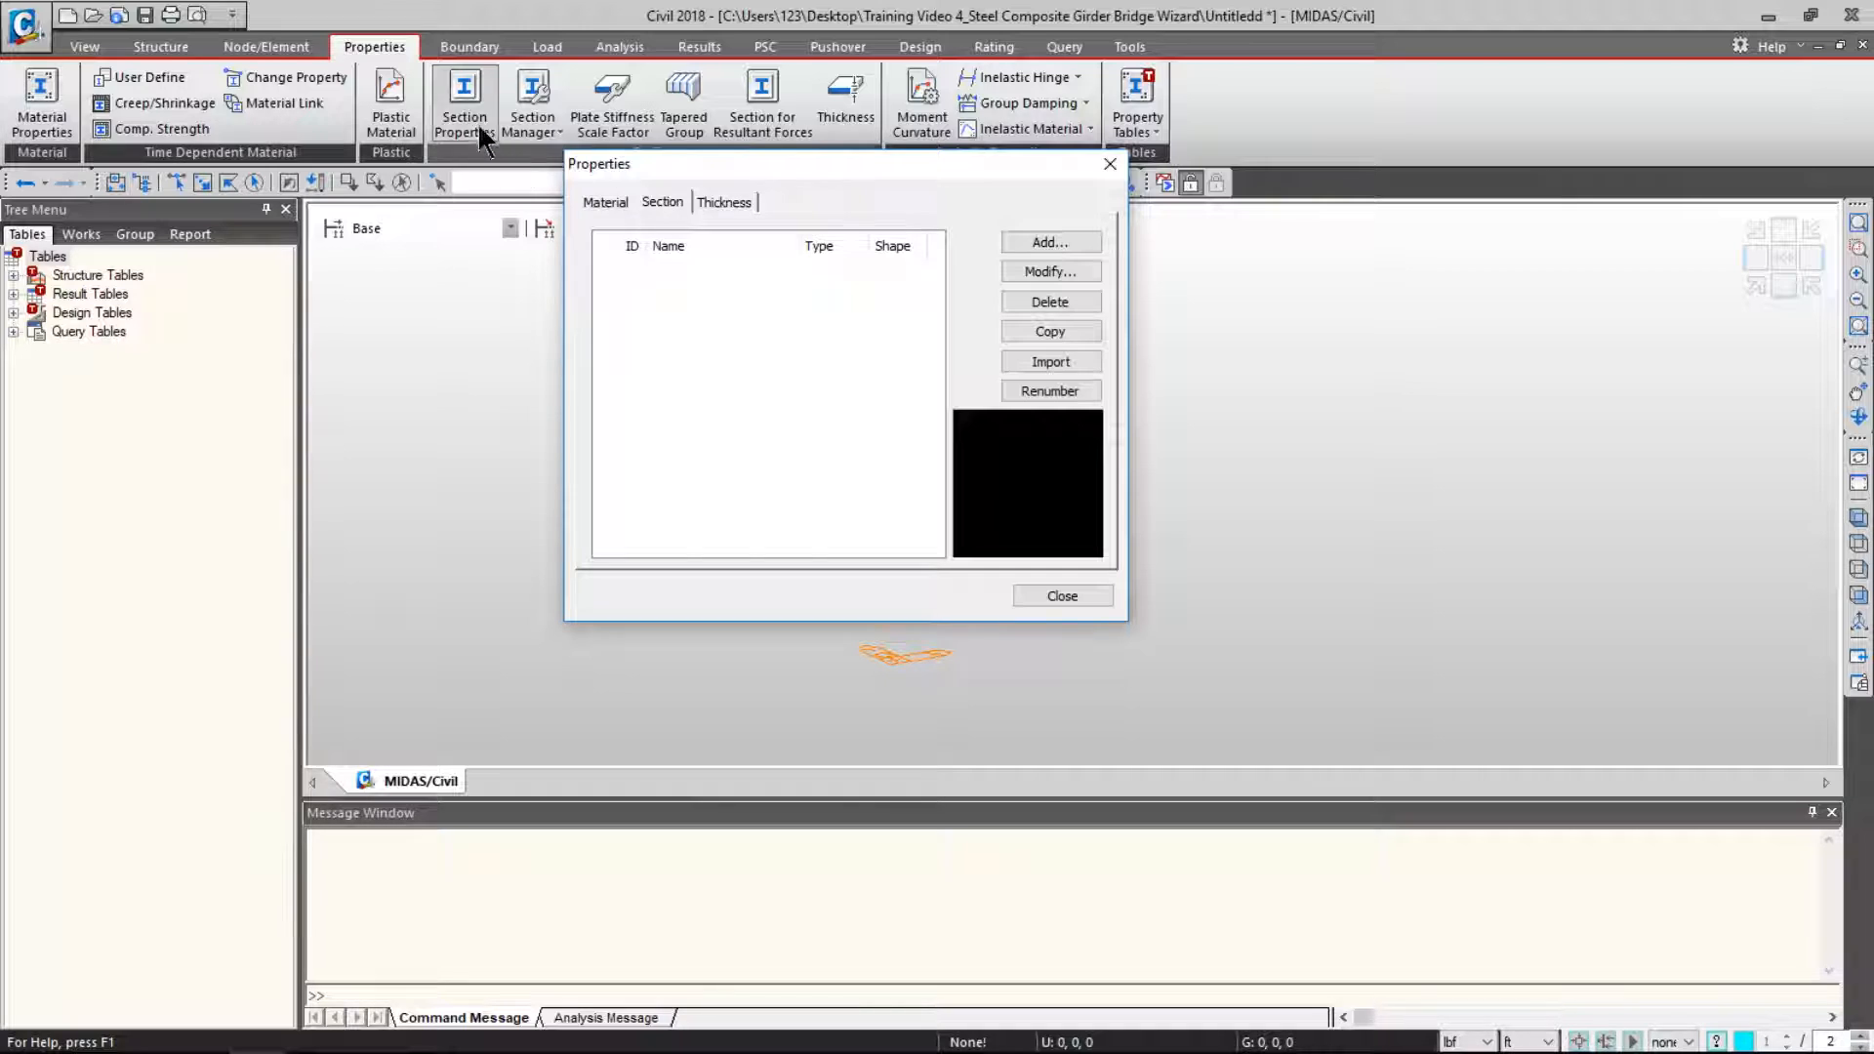
- Import all seven sections from the curved steel composite .mcb project
click(473, 86)
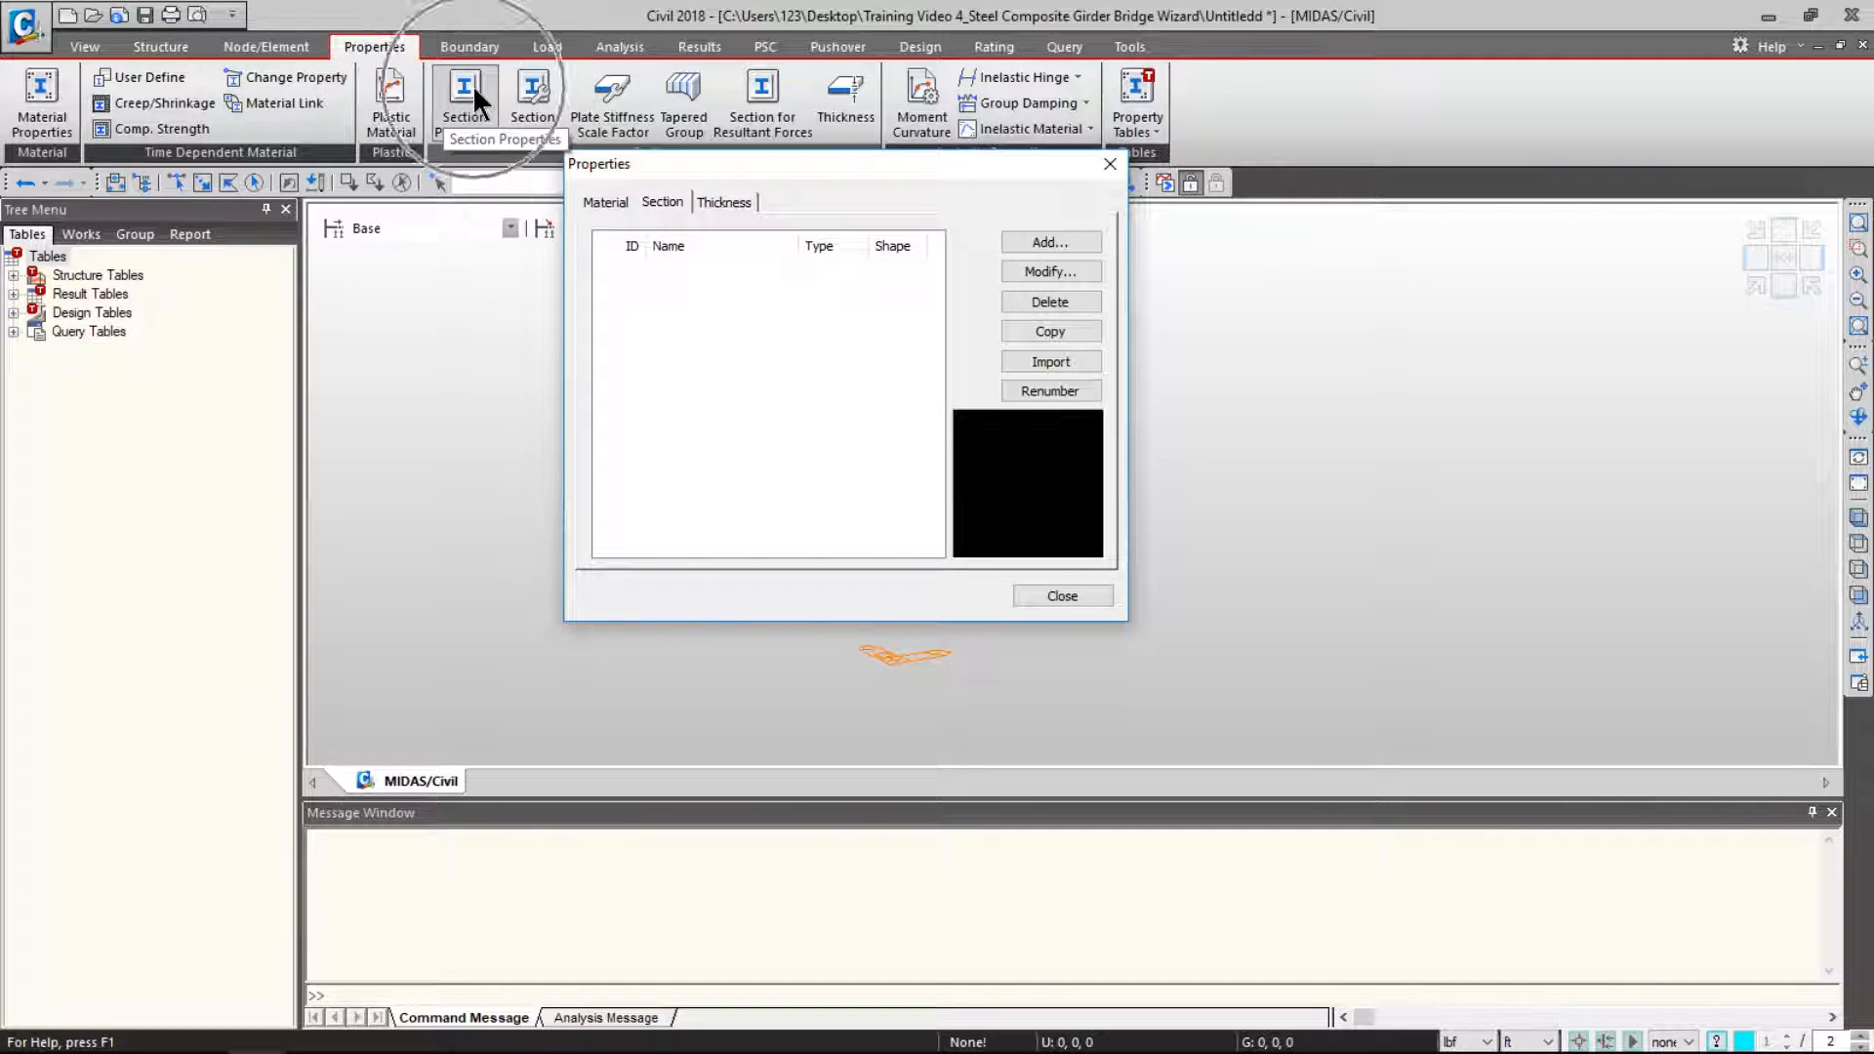
click(1052, 361)
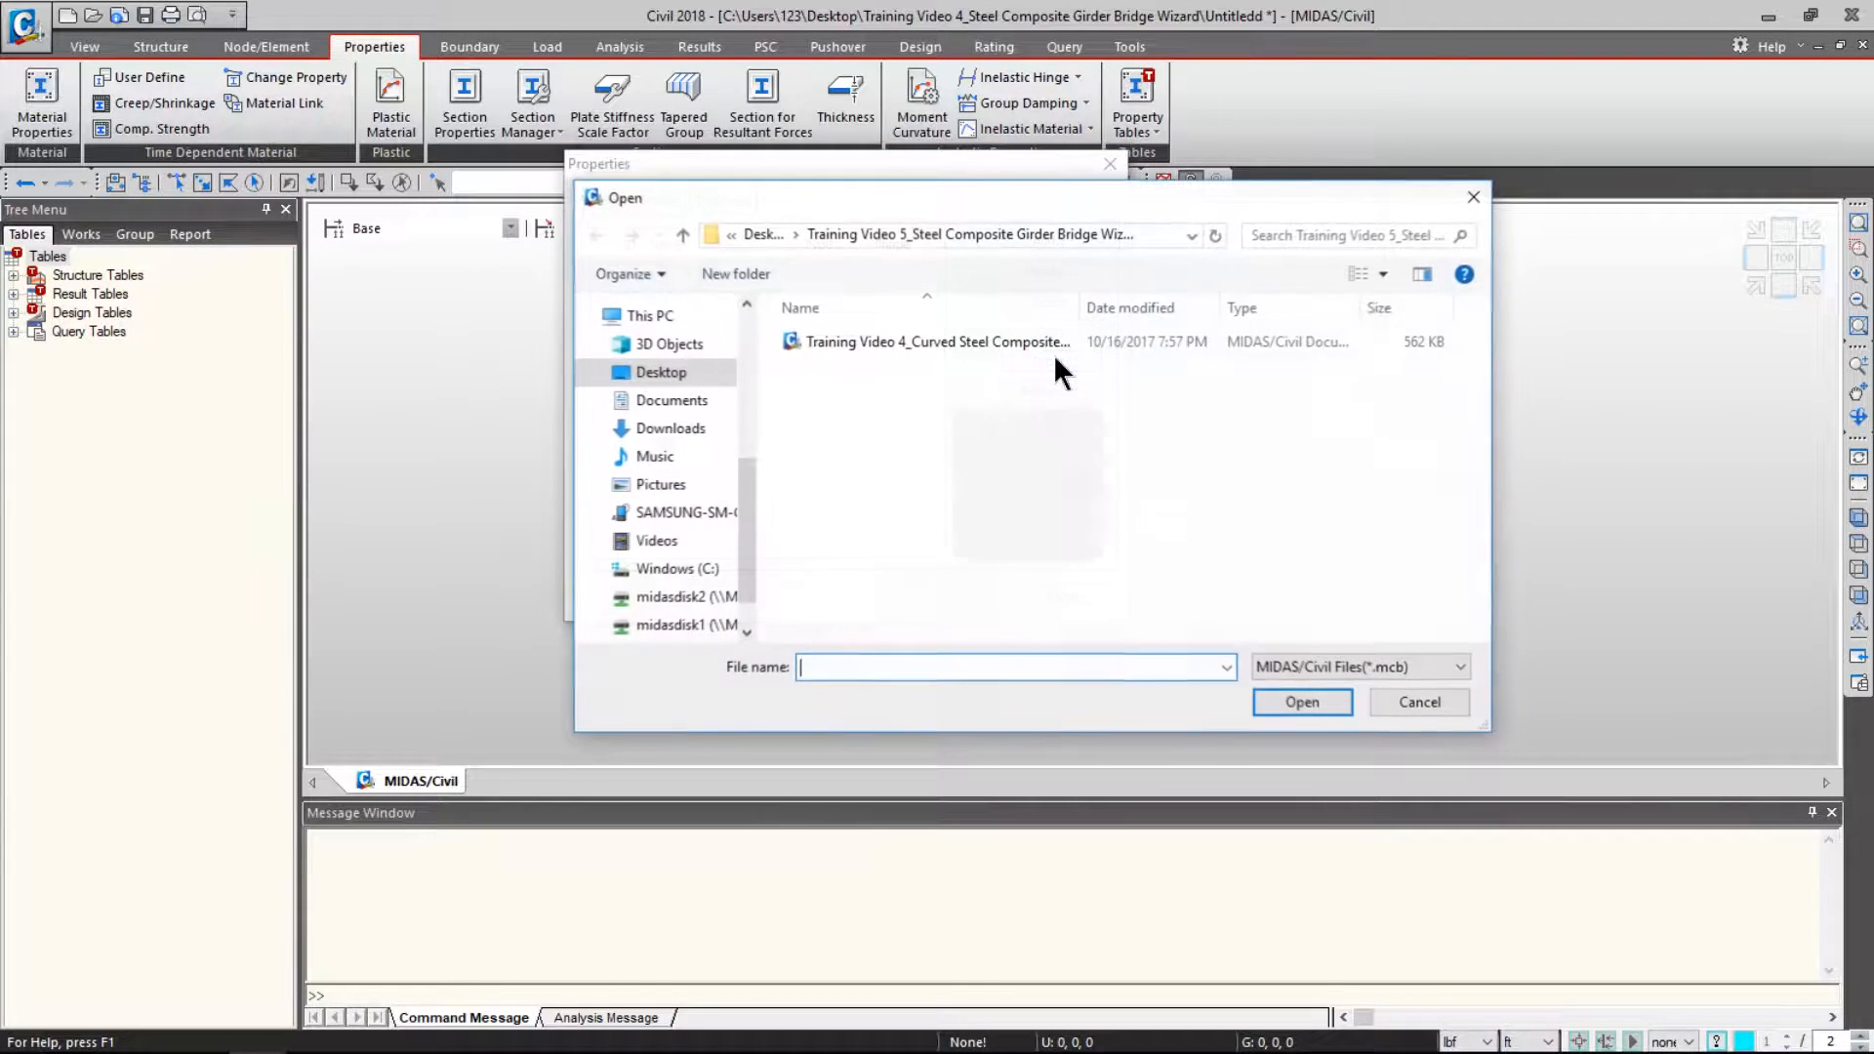
double_click(875, 342)
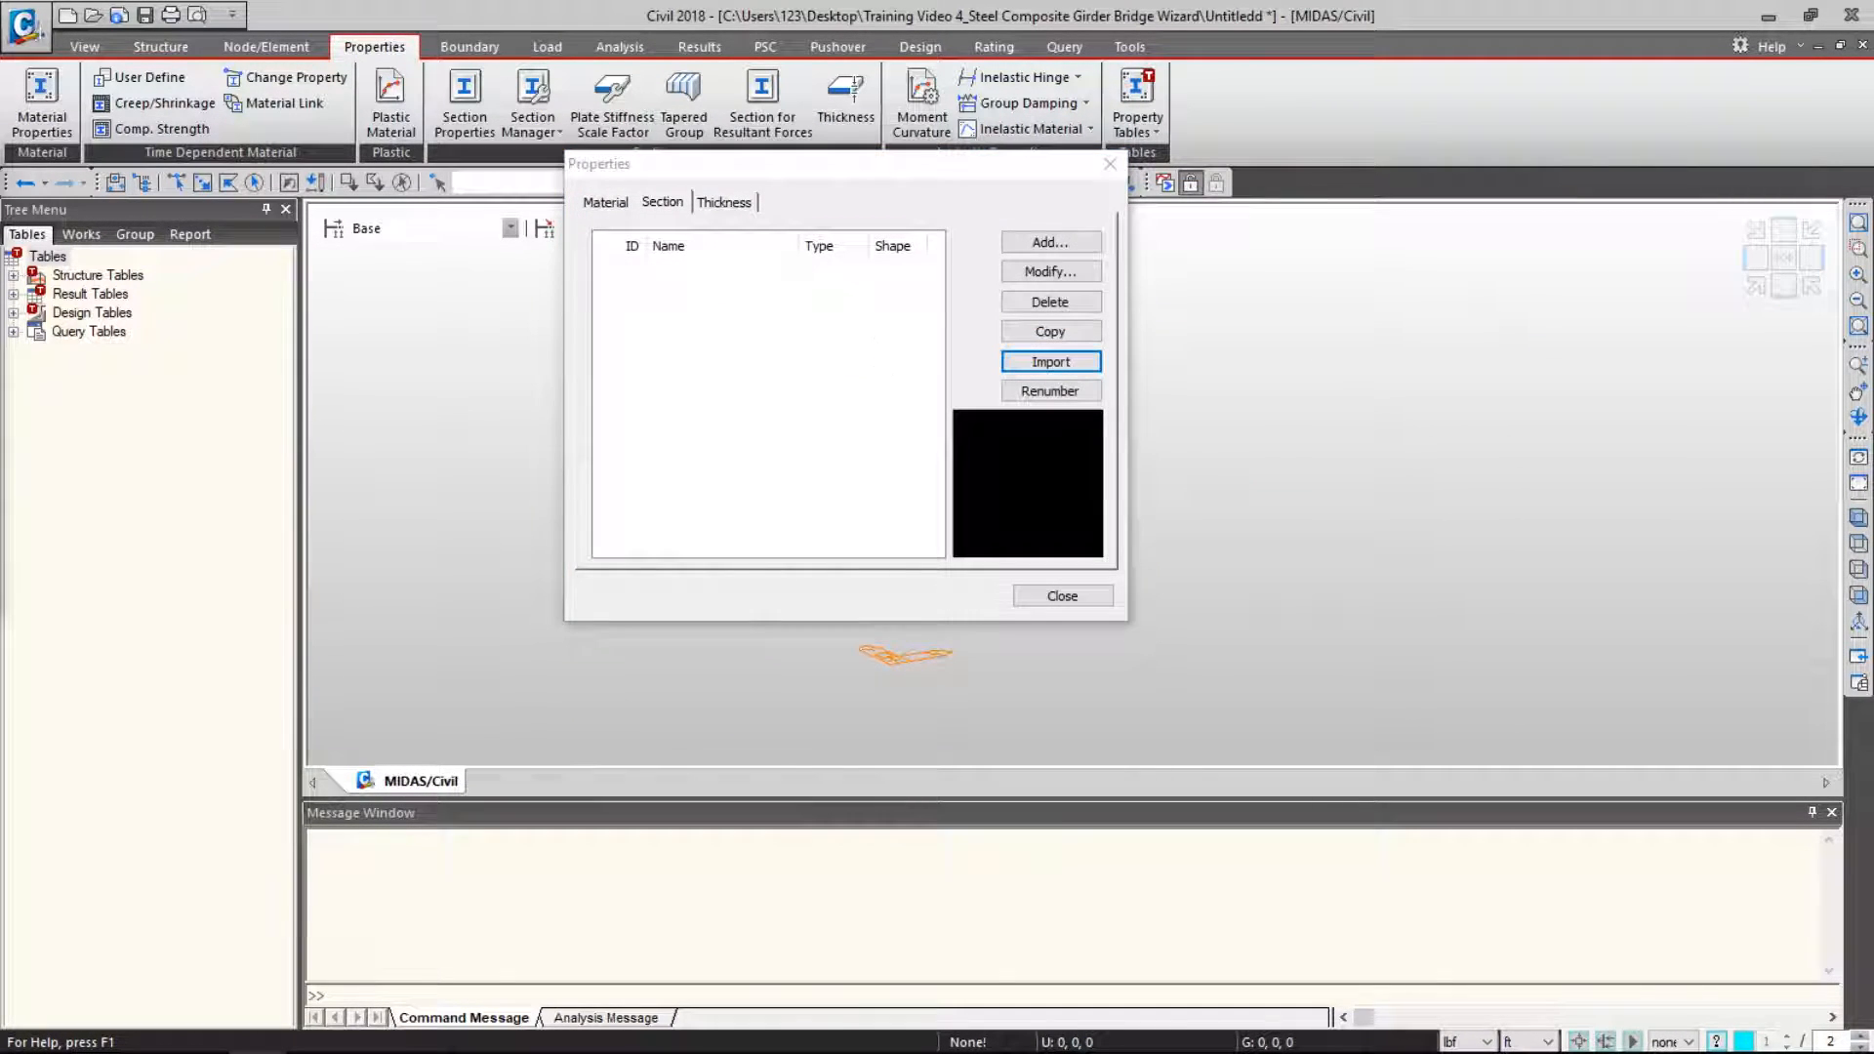
drag(251, 182, 1009, 213)
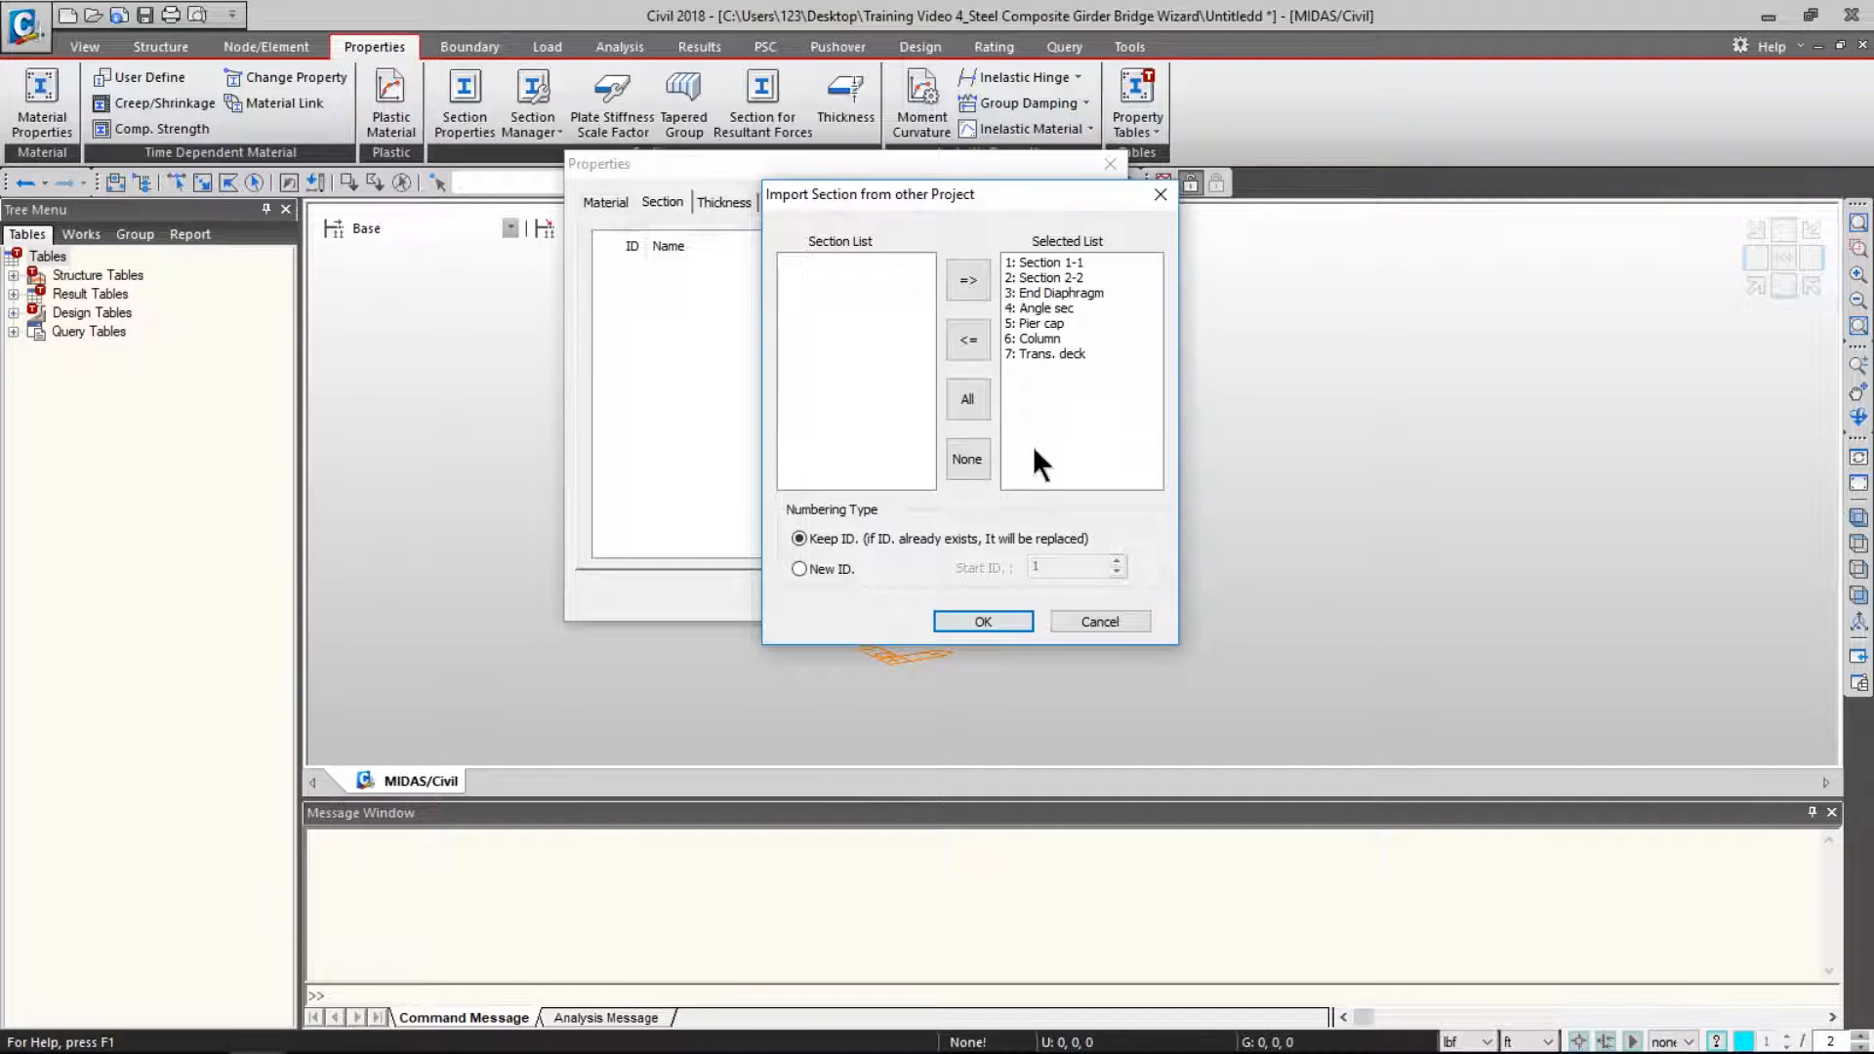
click(983, 622)
- Preview the imported sections from Section 1-1 to Trans. deck, then close Properties
click(760, 270)
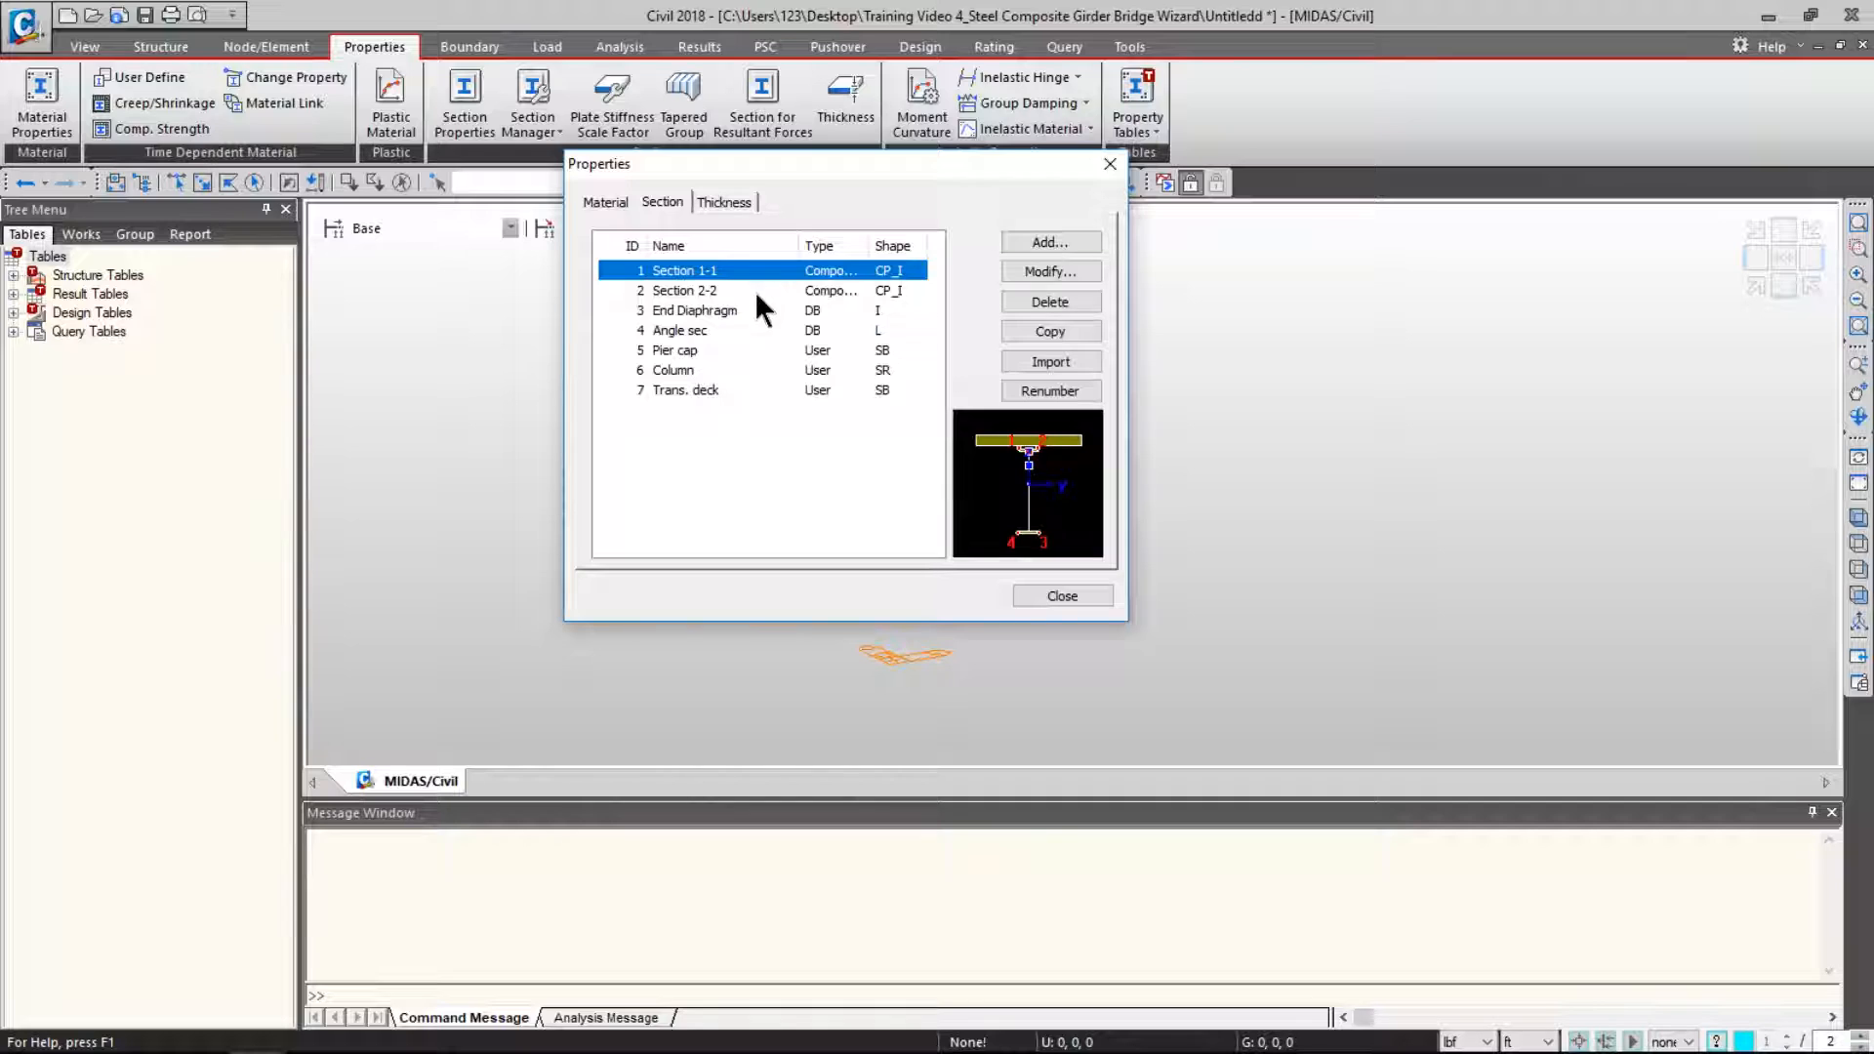
click(747, 349)
click(743, 389)
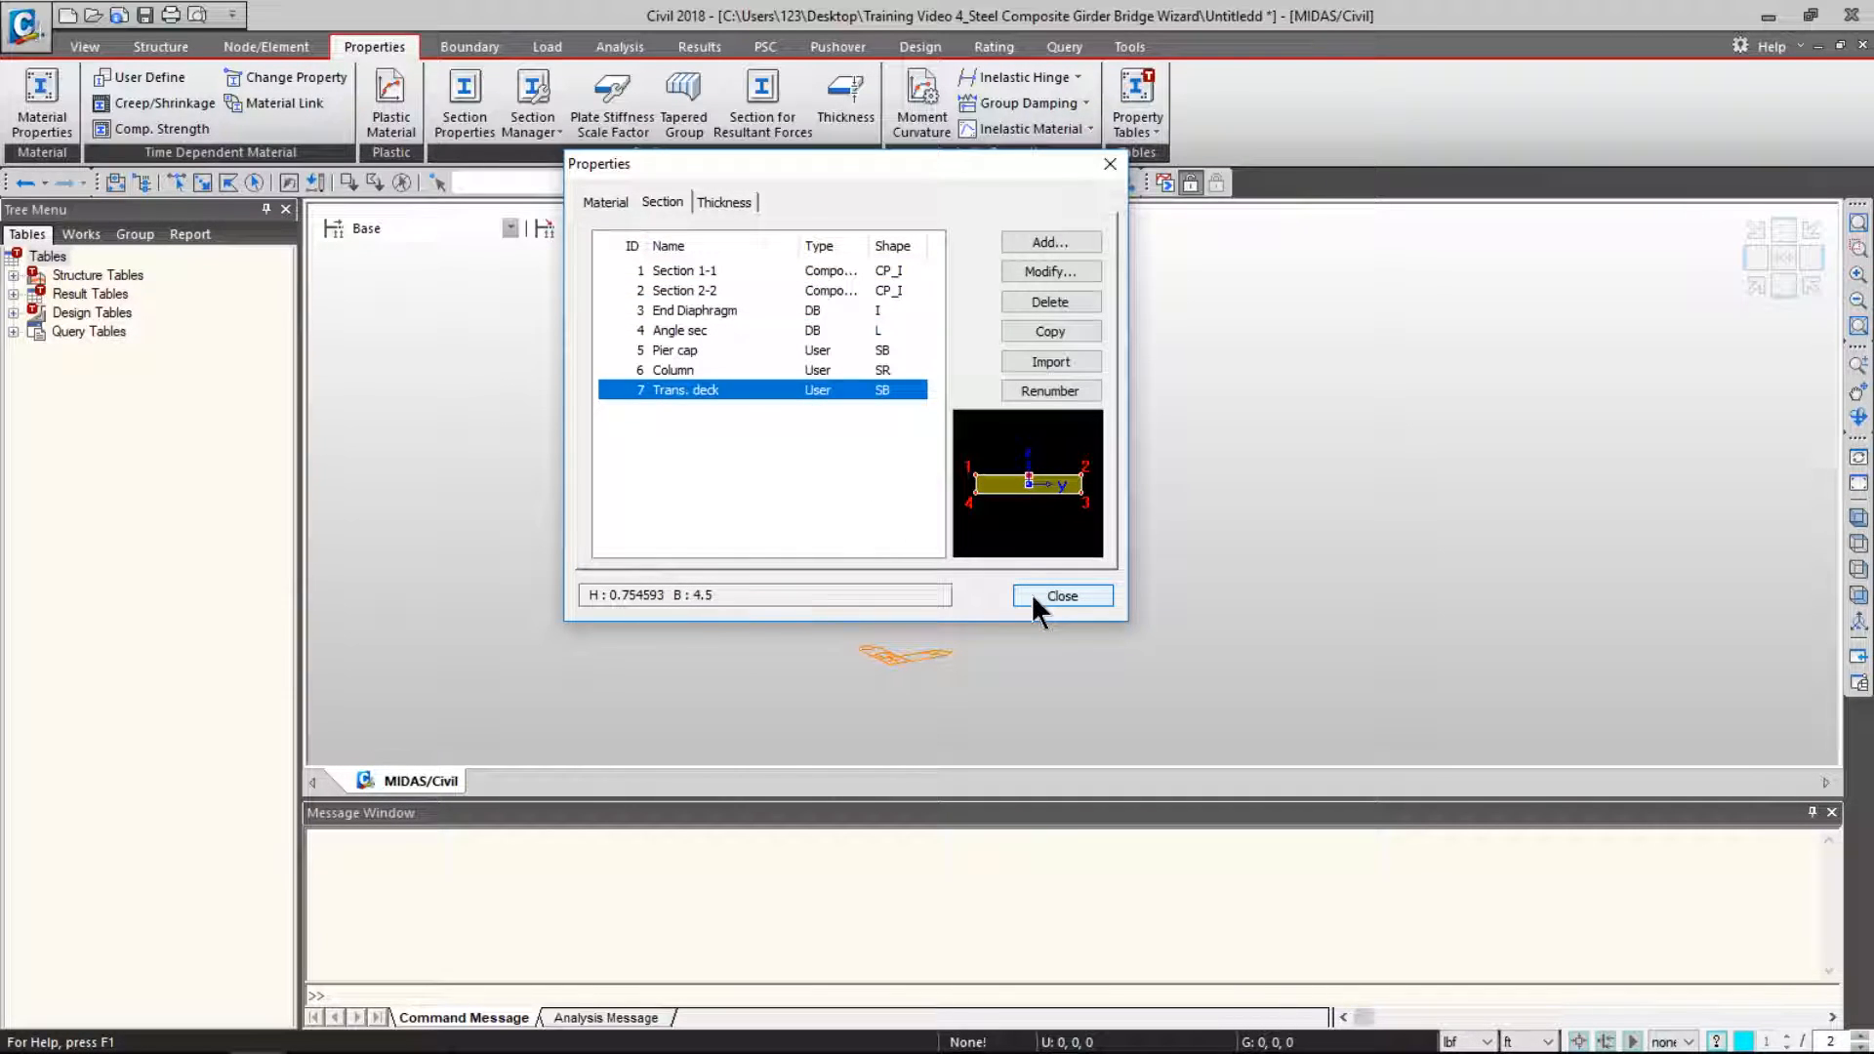
click(1061, 595)
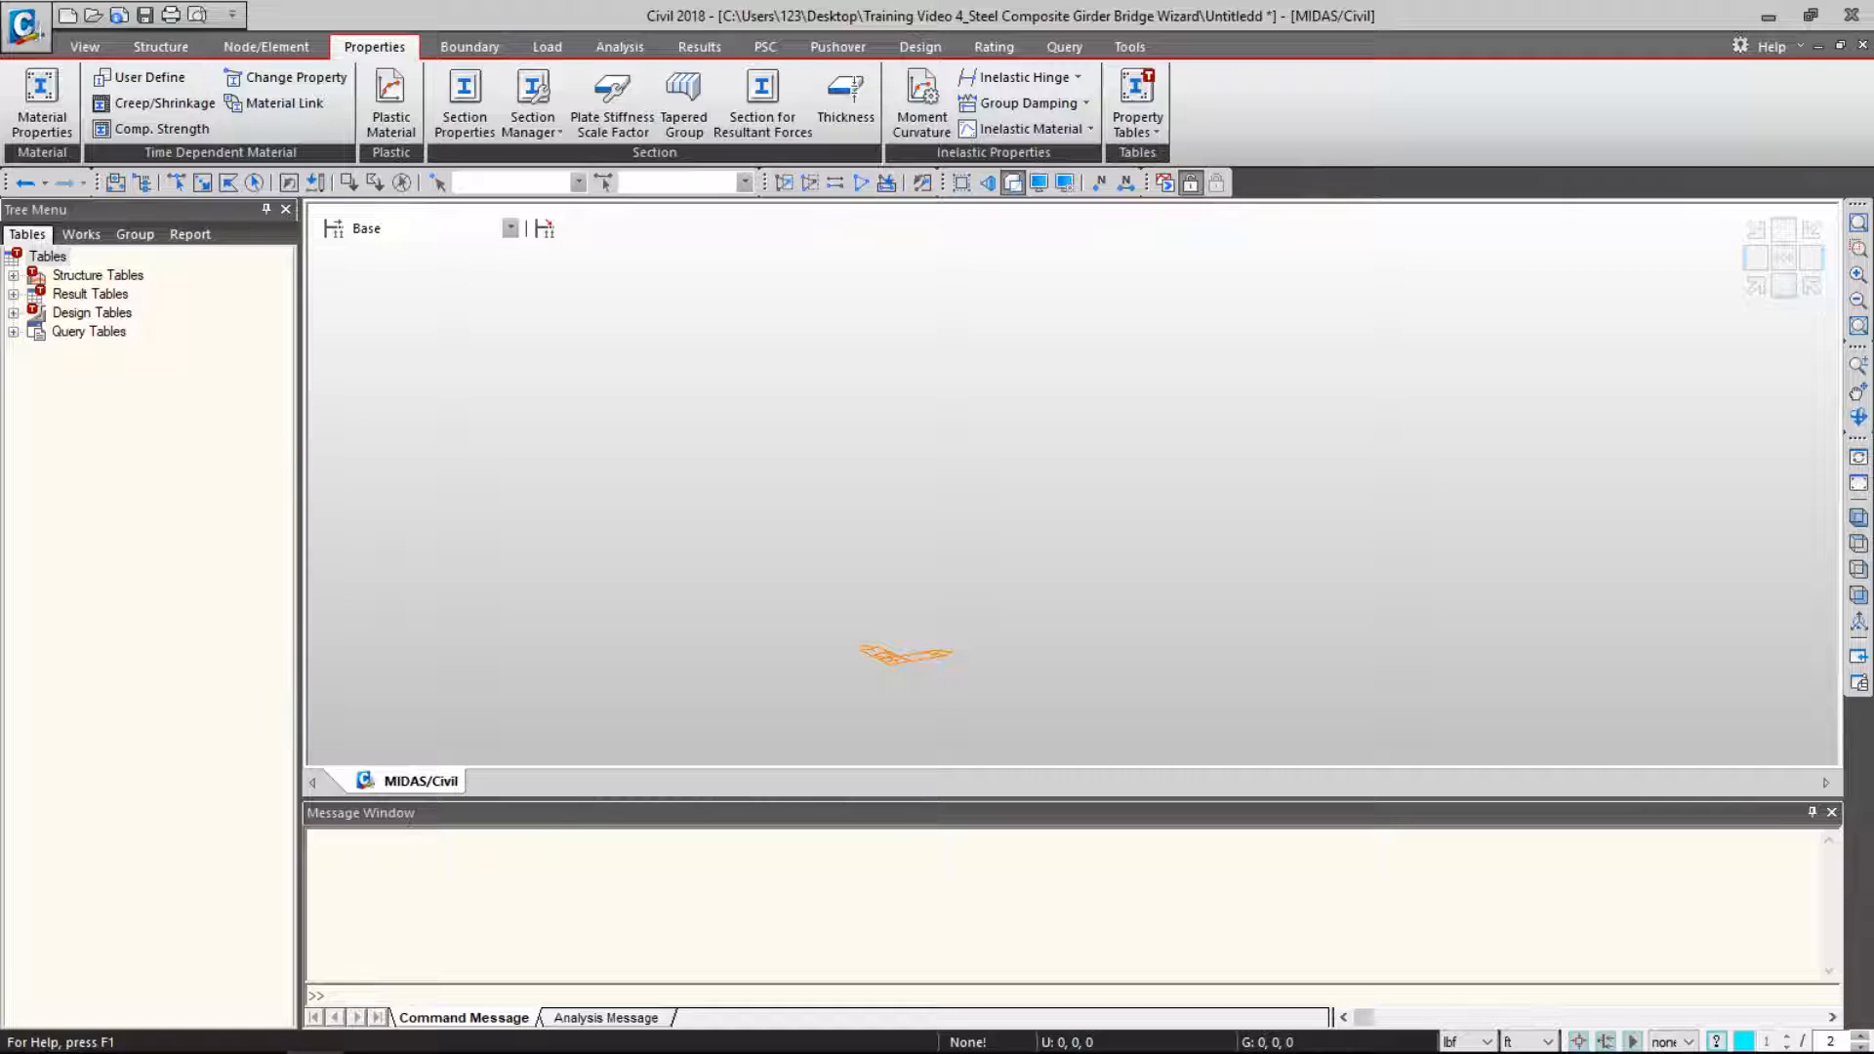
- Load the saved .wzd layout (2@130 ft spans, 30 ft deck, 170 ft radius) and review Advanced skew
click(178, 43)
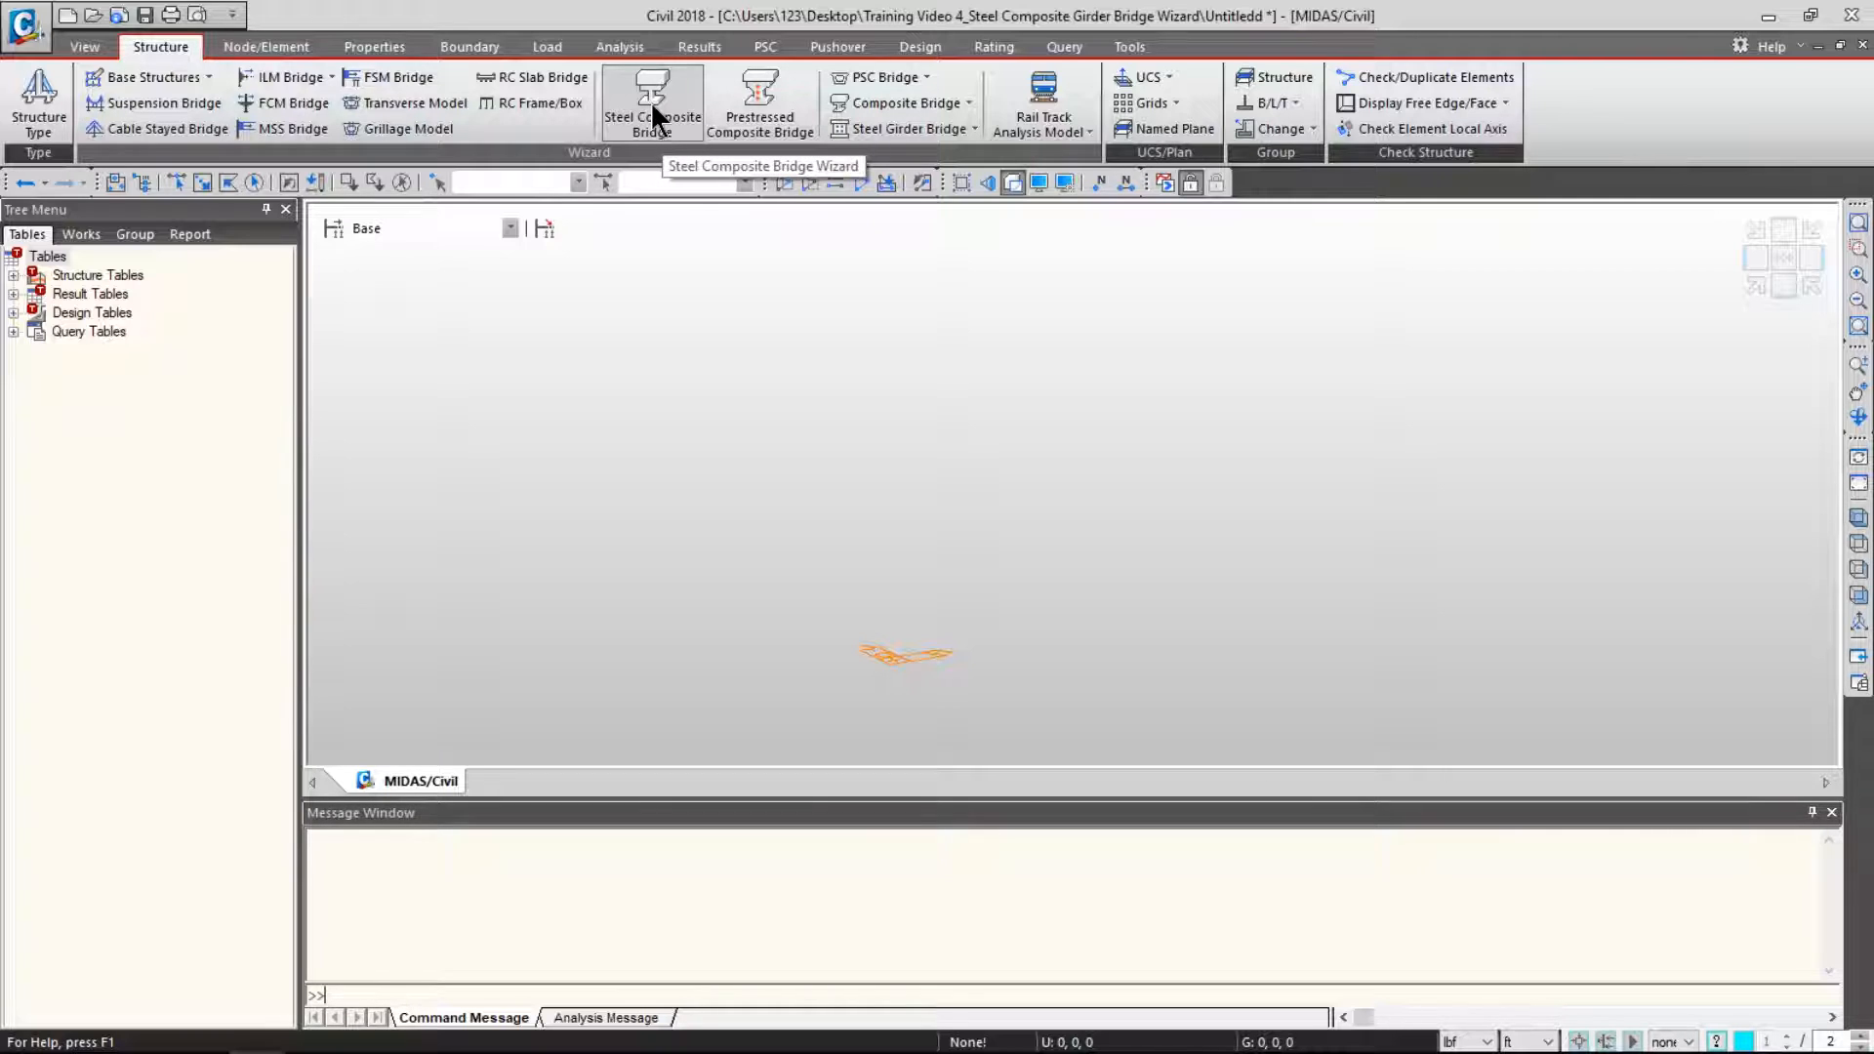
click(650, 98)
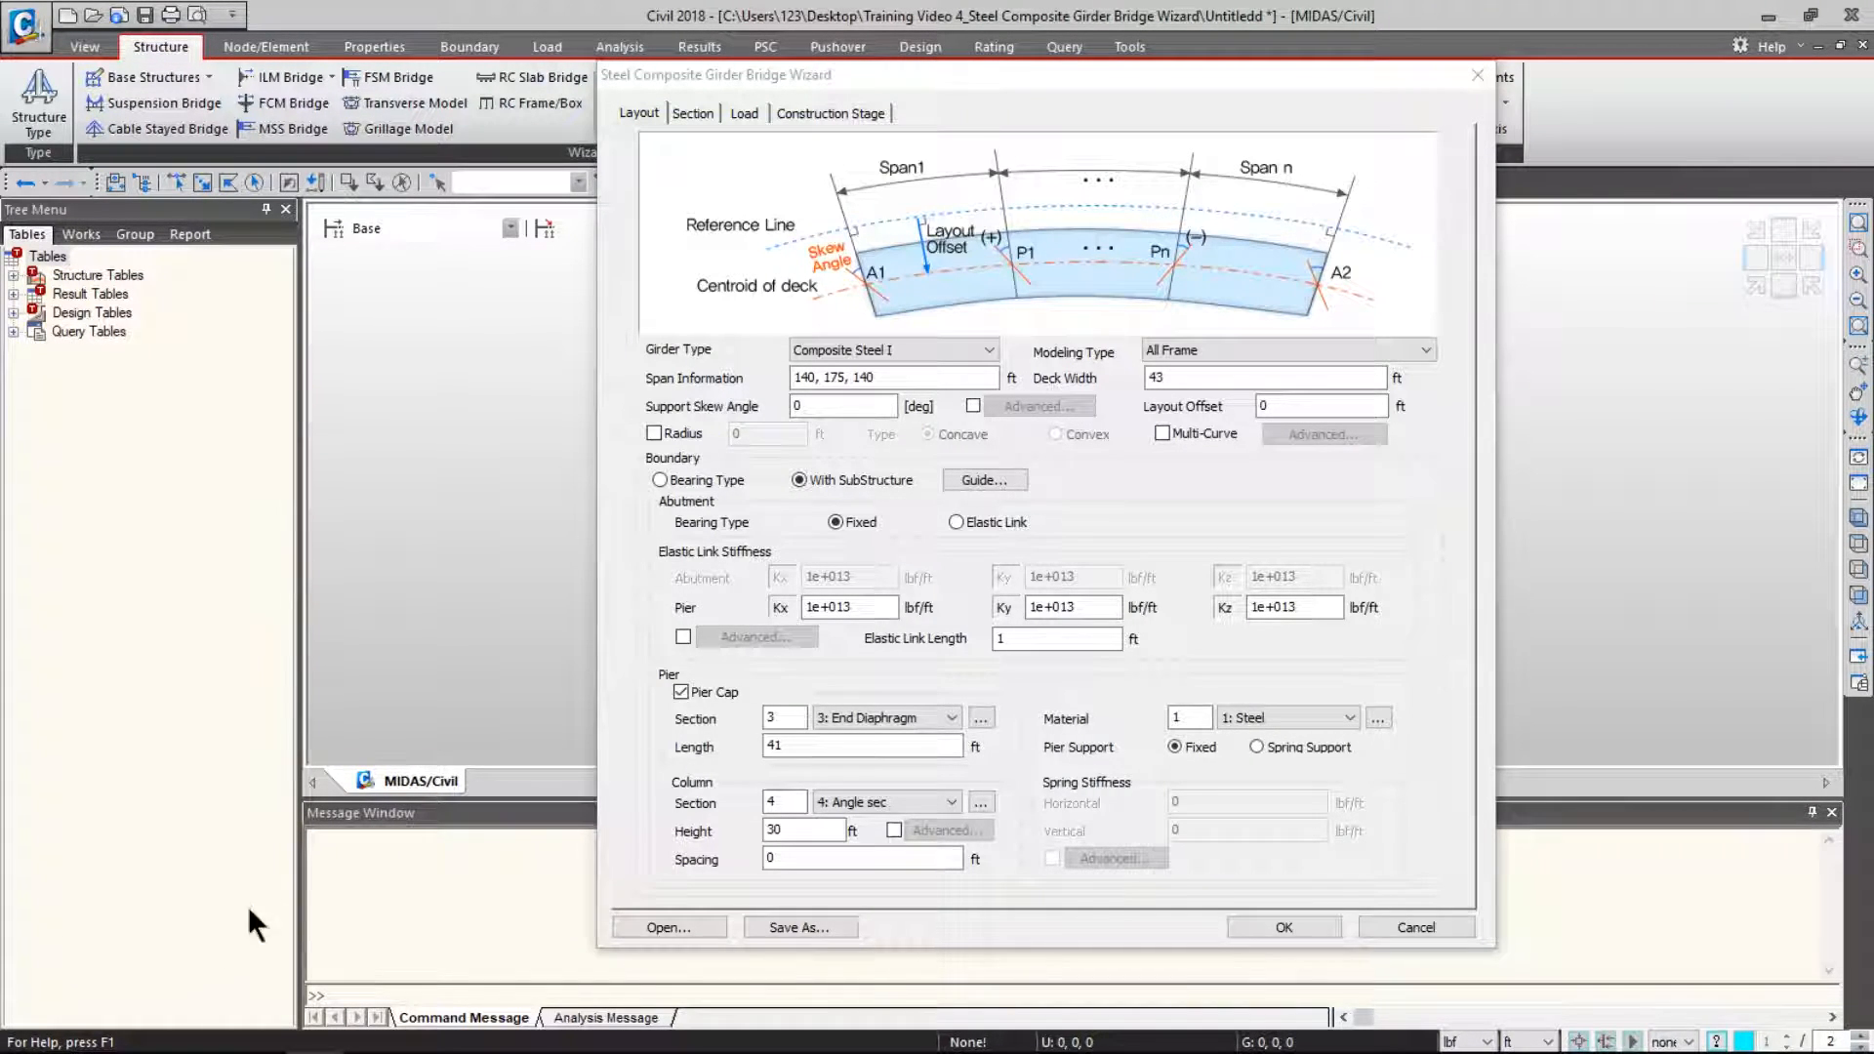
click(664, 925)
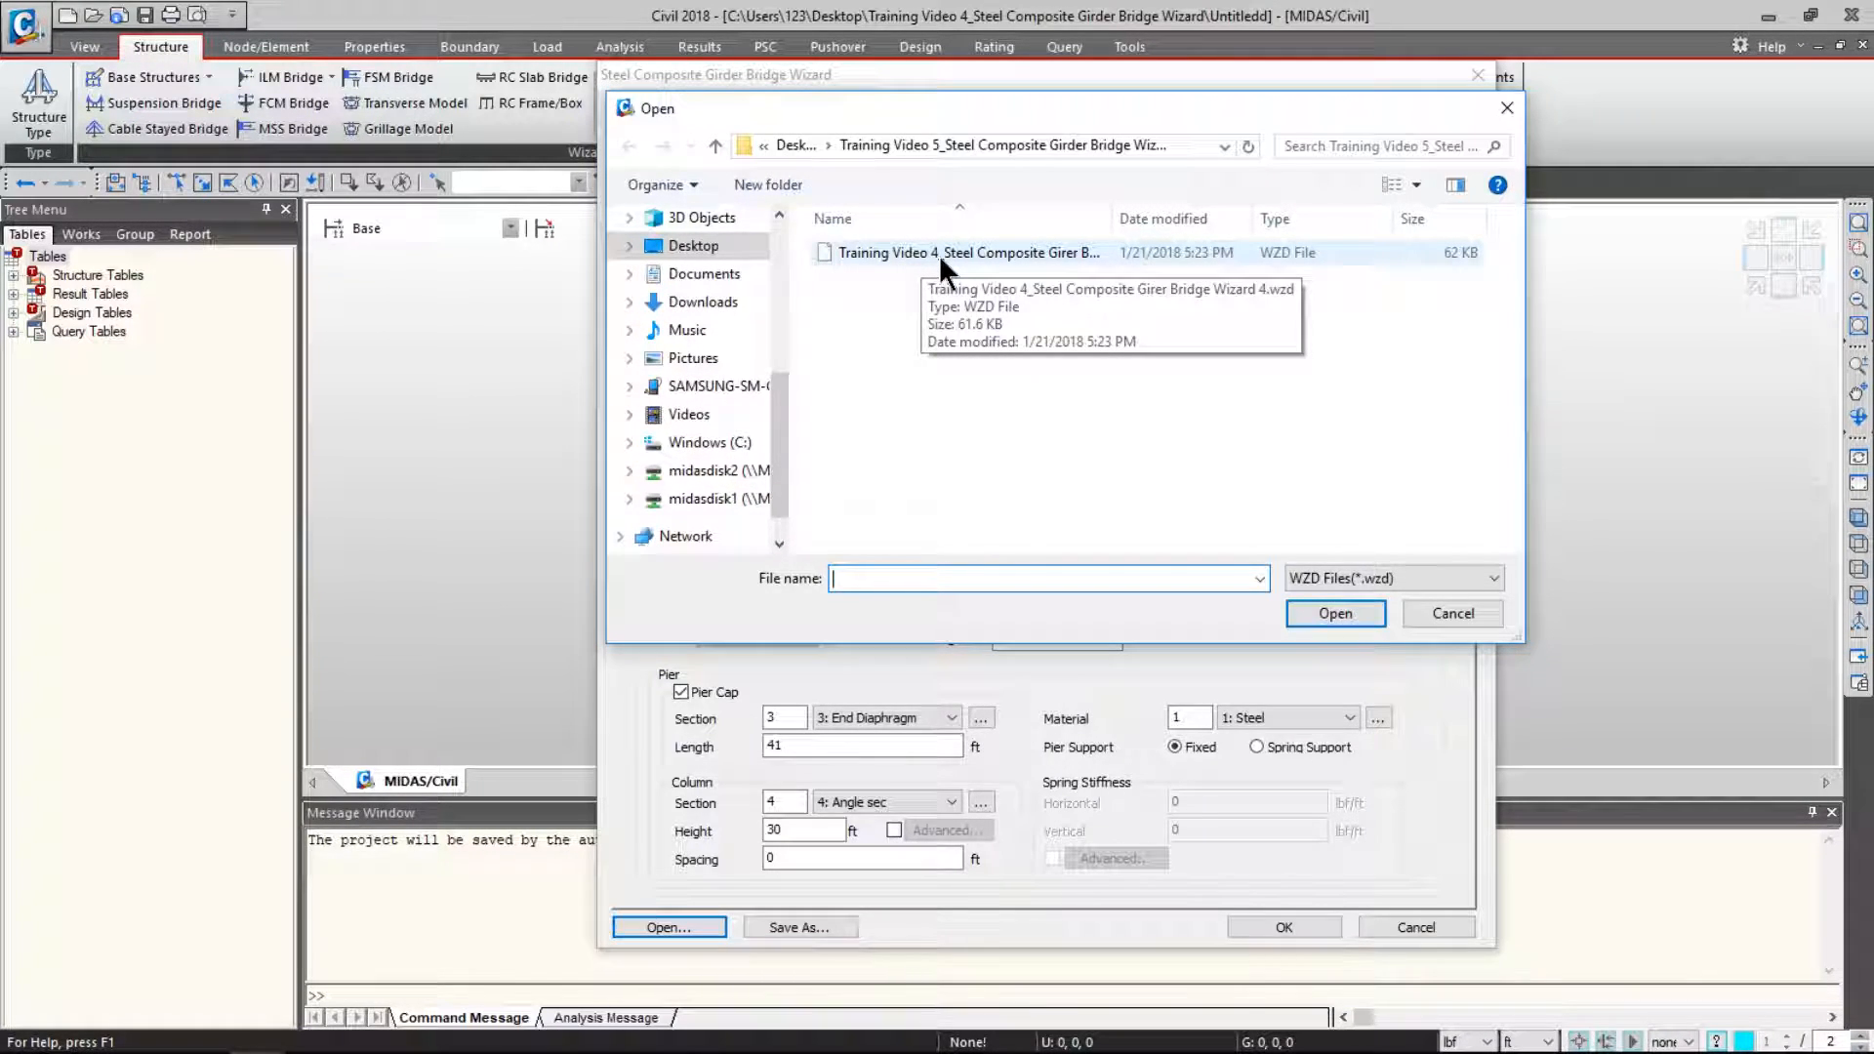
click(940, 255)
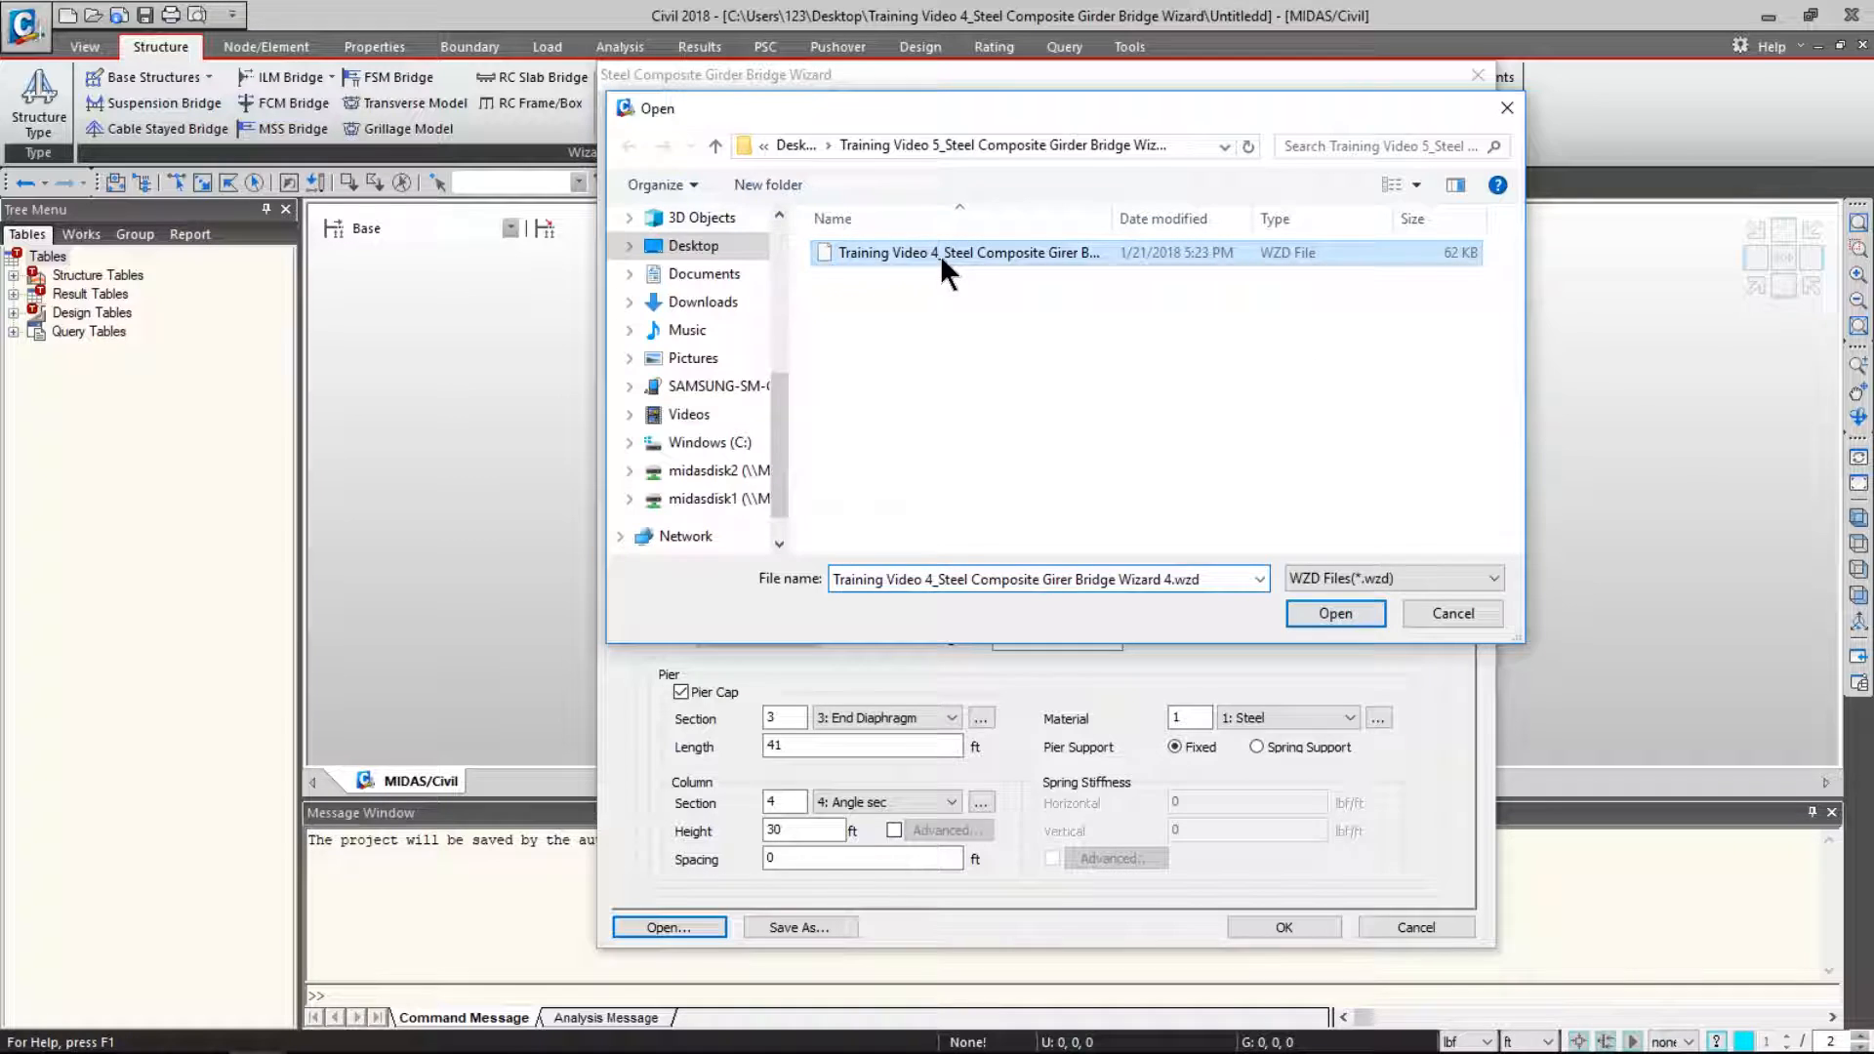
click(1347, 611)
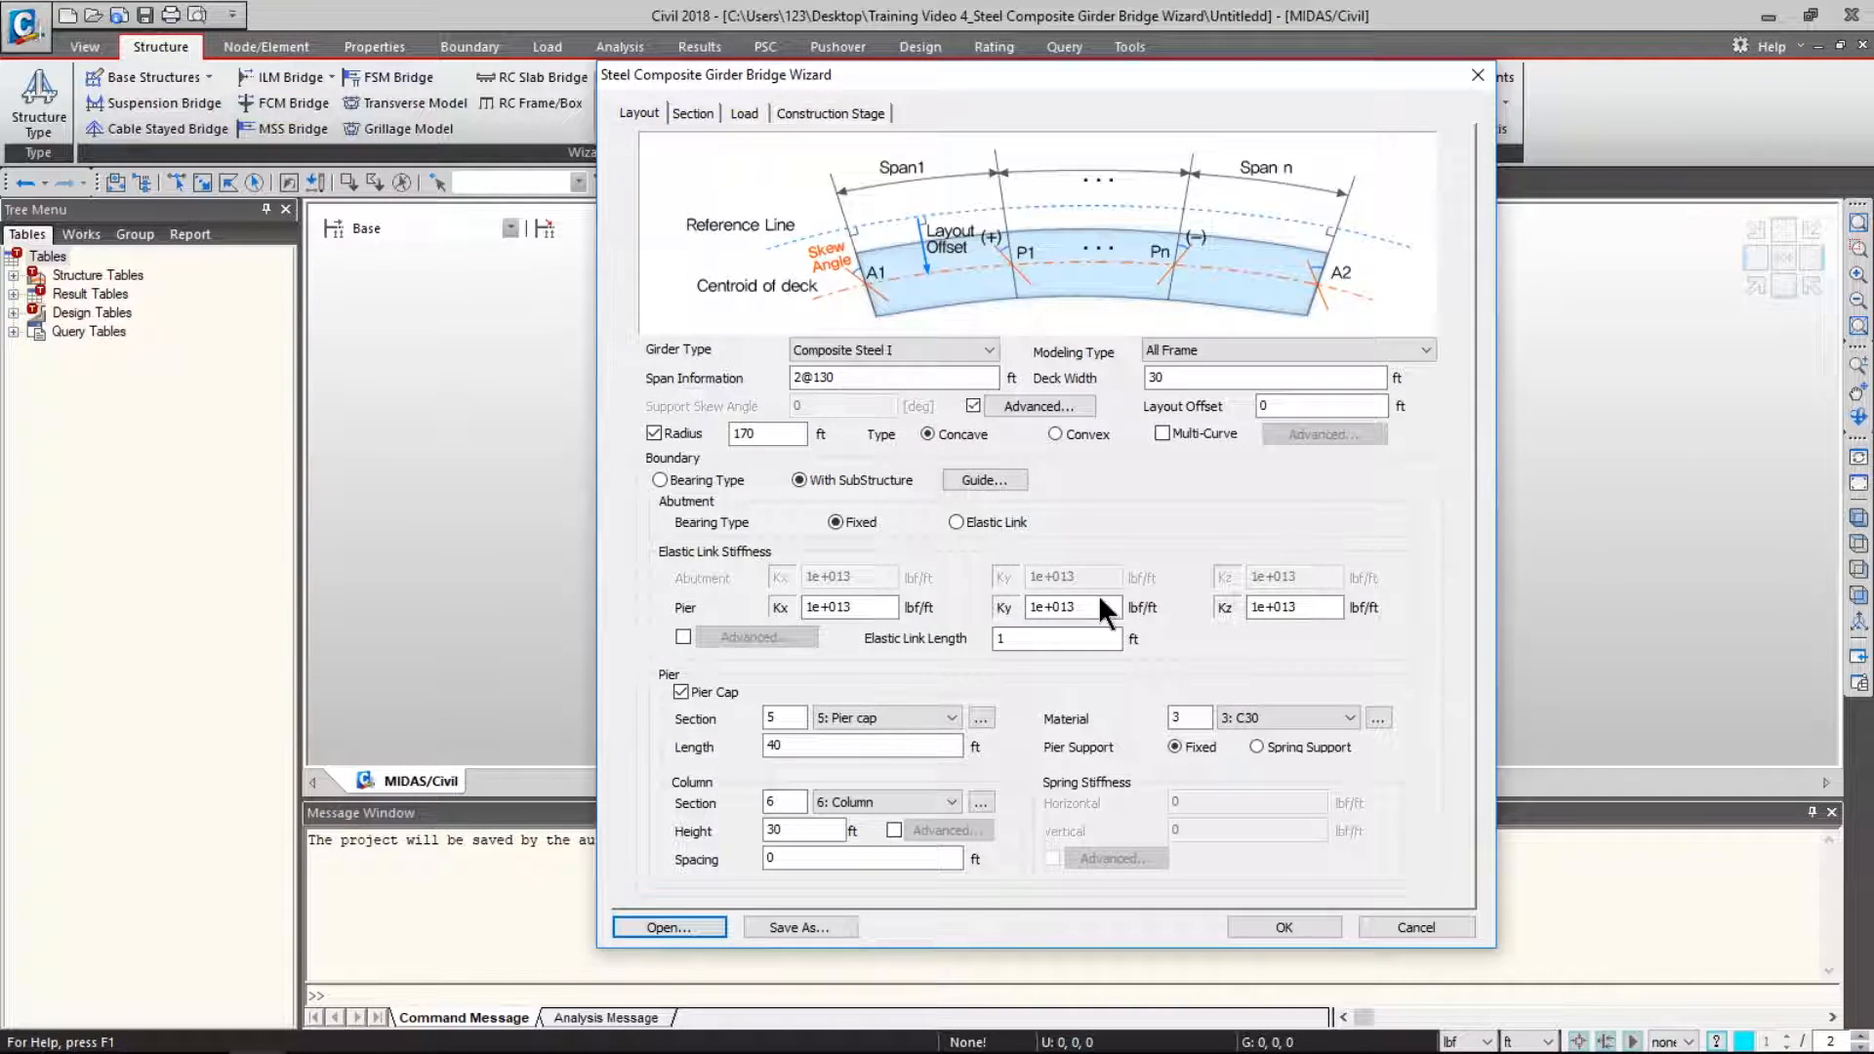
click(1039, 406)
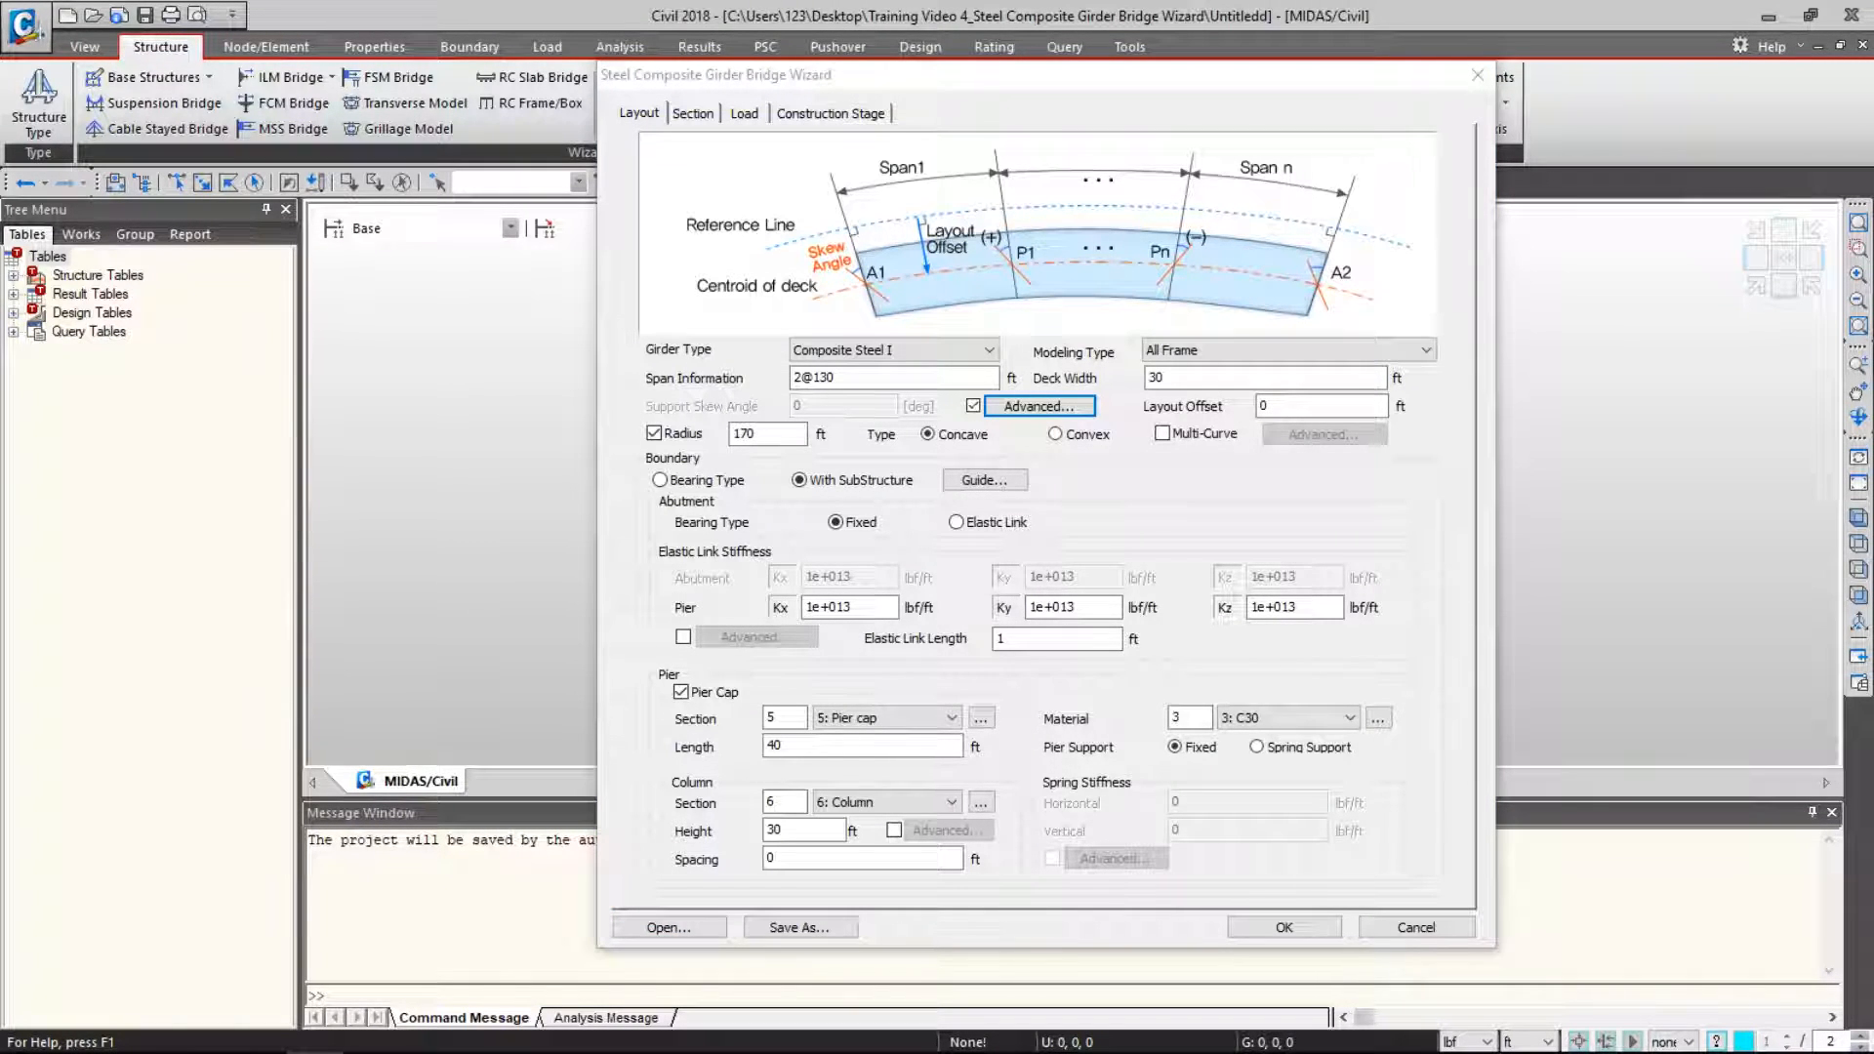
click(691, 113)
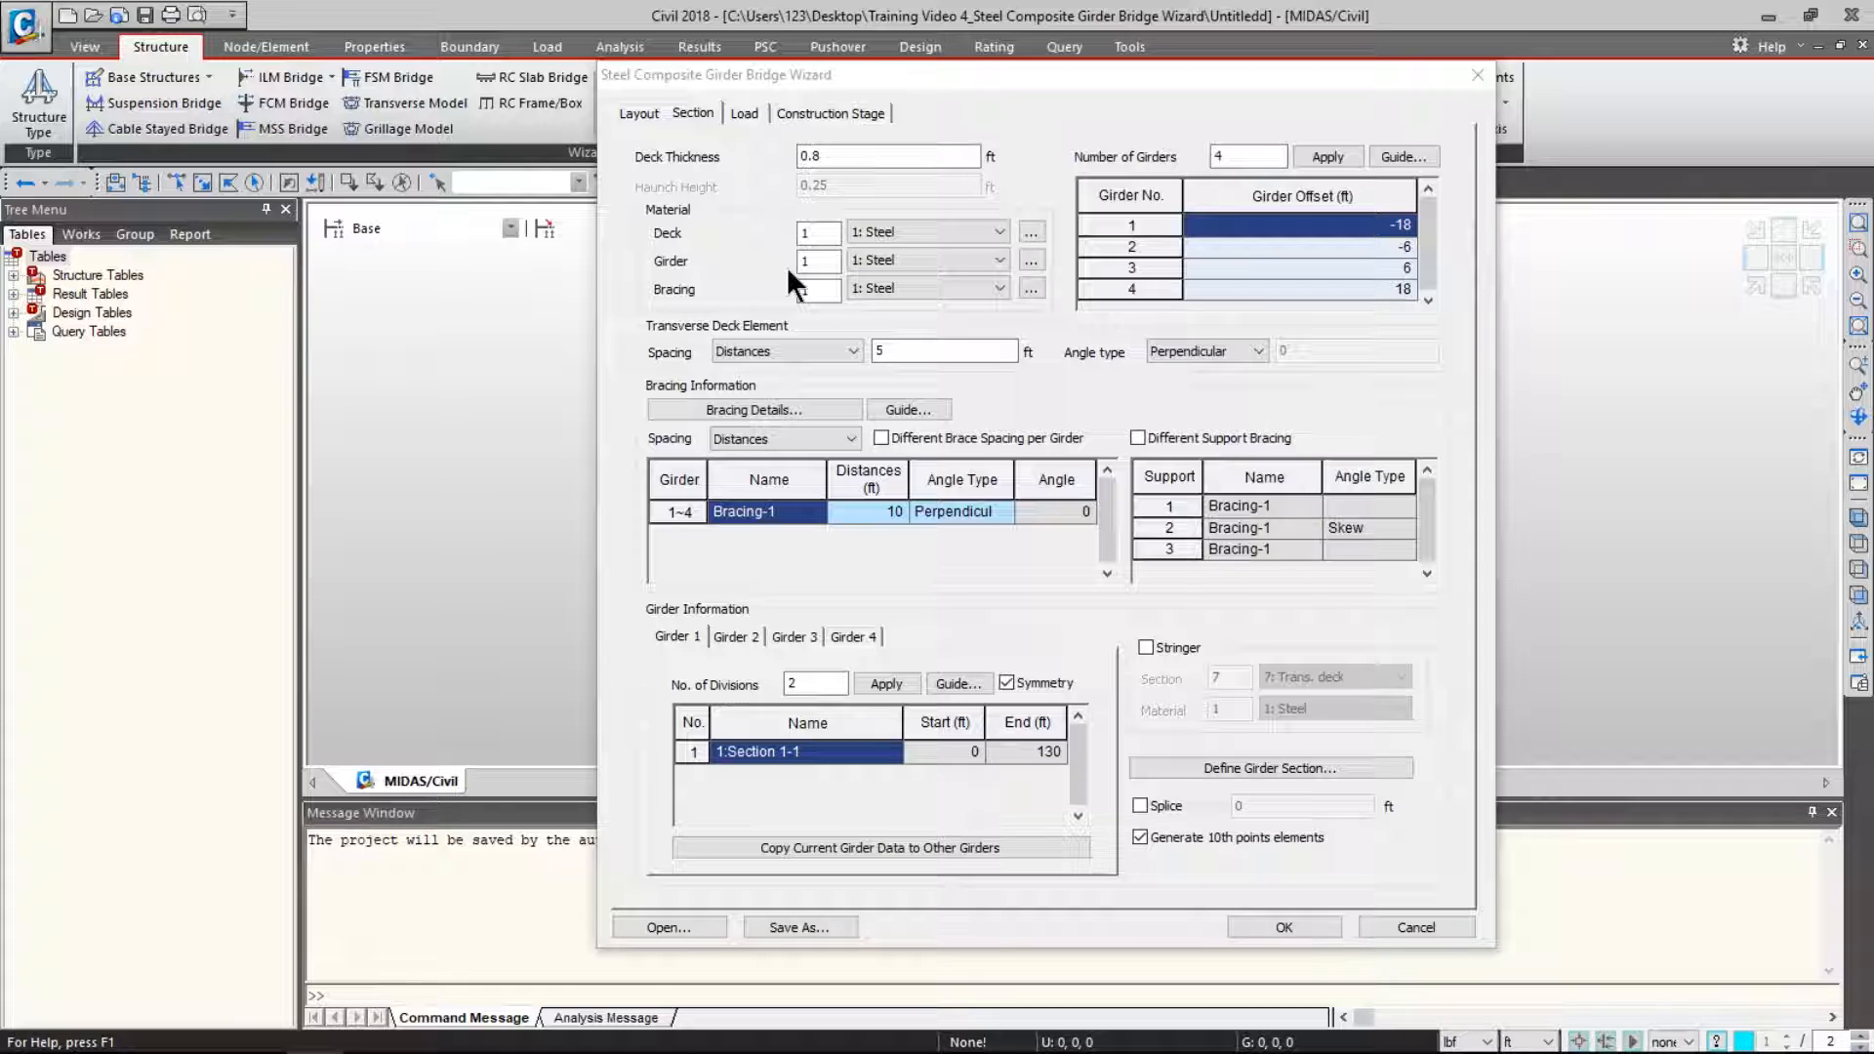
- Set the deck material to 3: C30, keeping Steel for girders and bracing
click(892, 230)
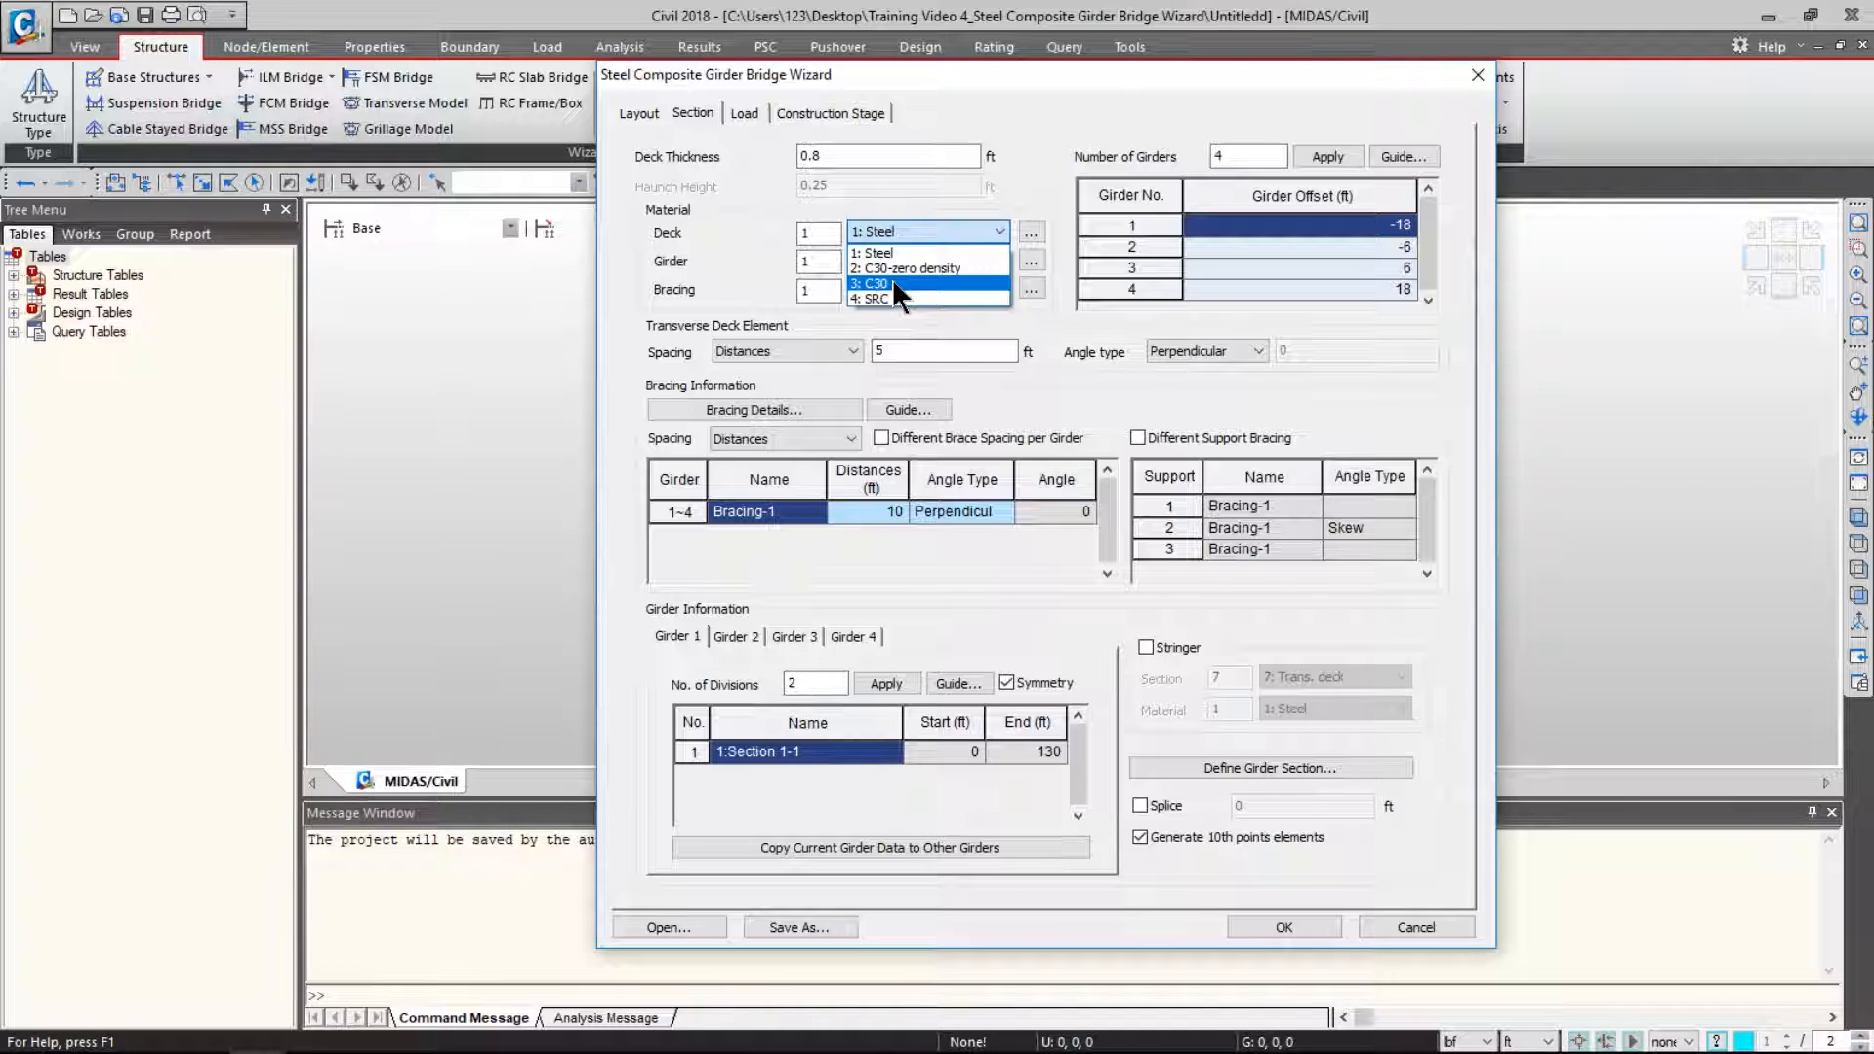
click(892, 280)
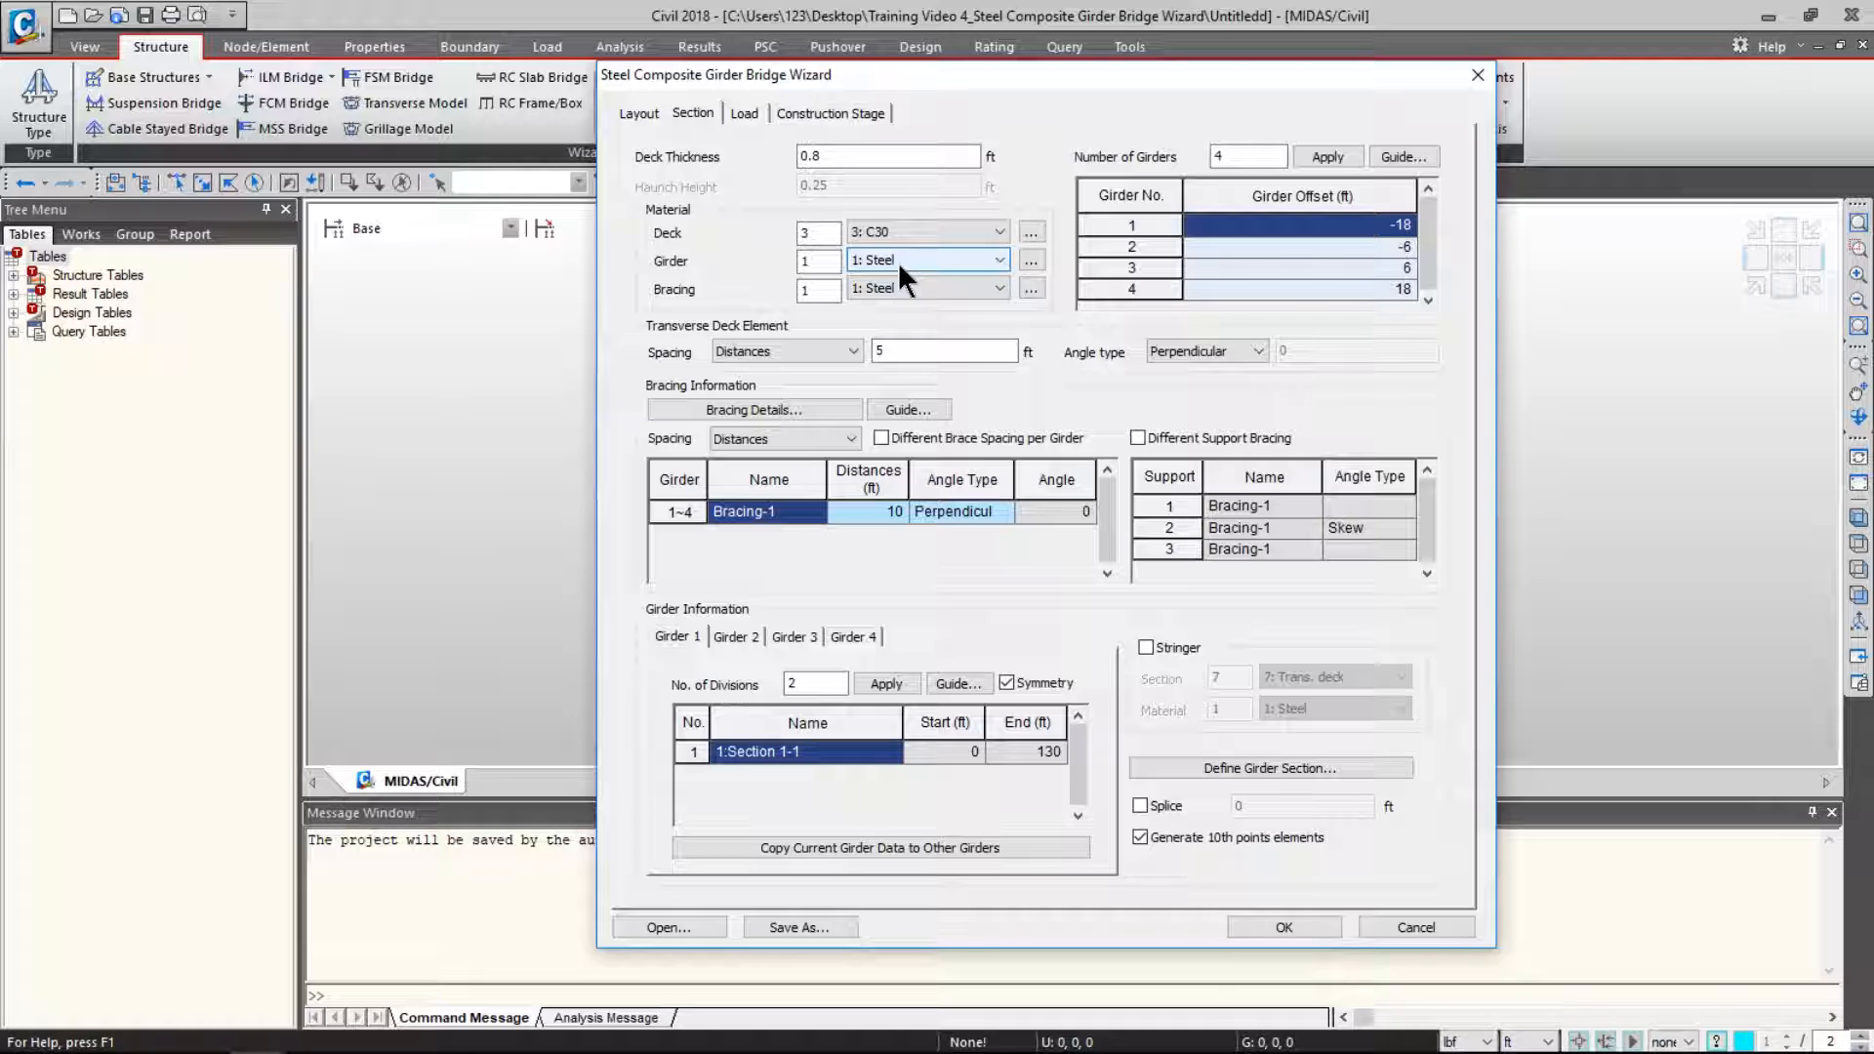
click(898, 262)
click(898, 277)
click(899, 283)
click(899, 303)
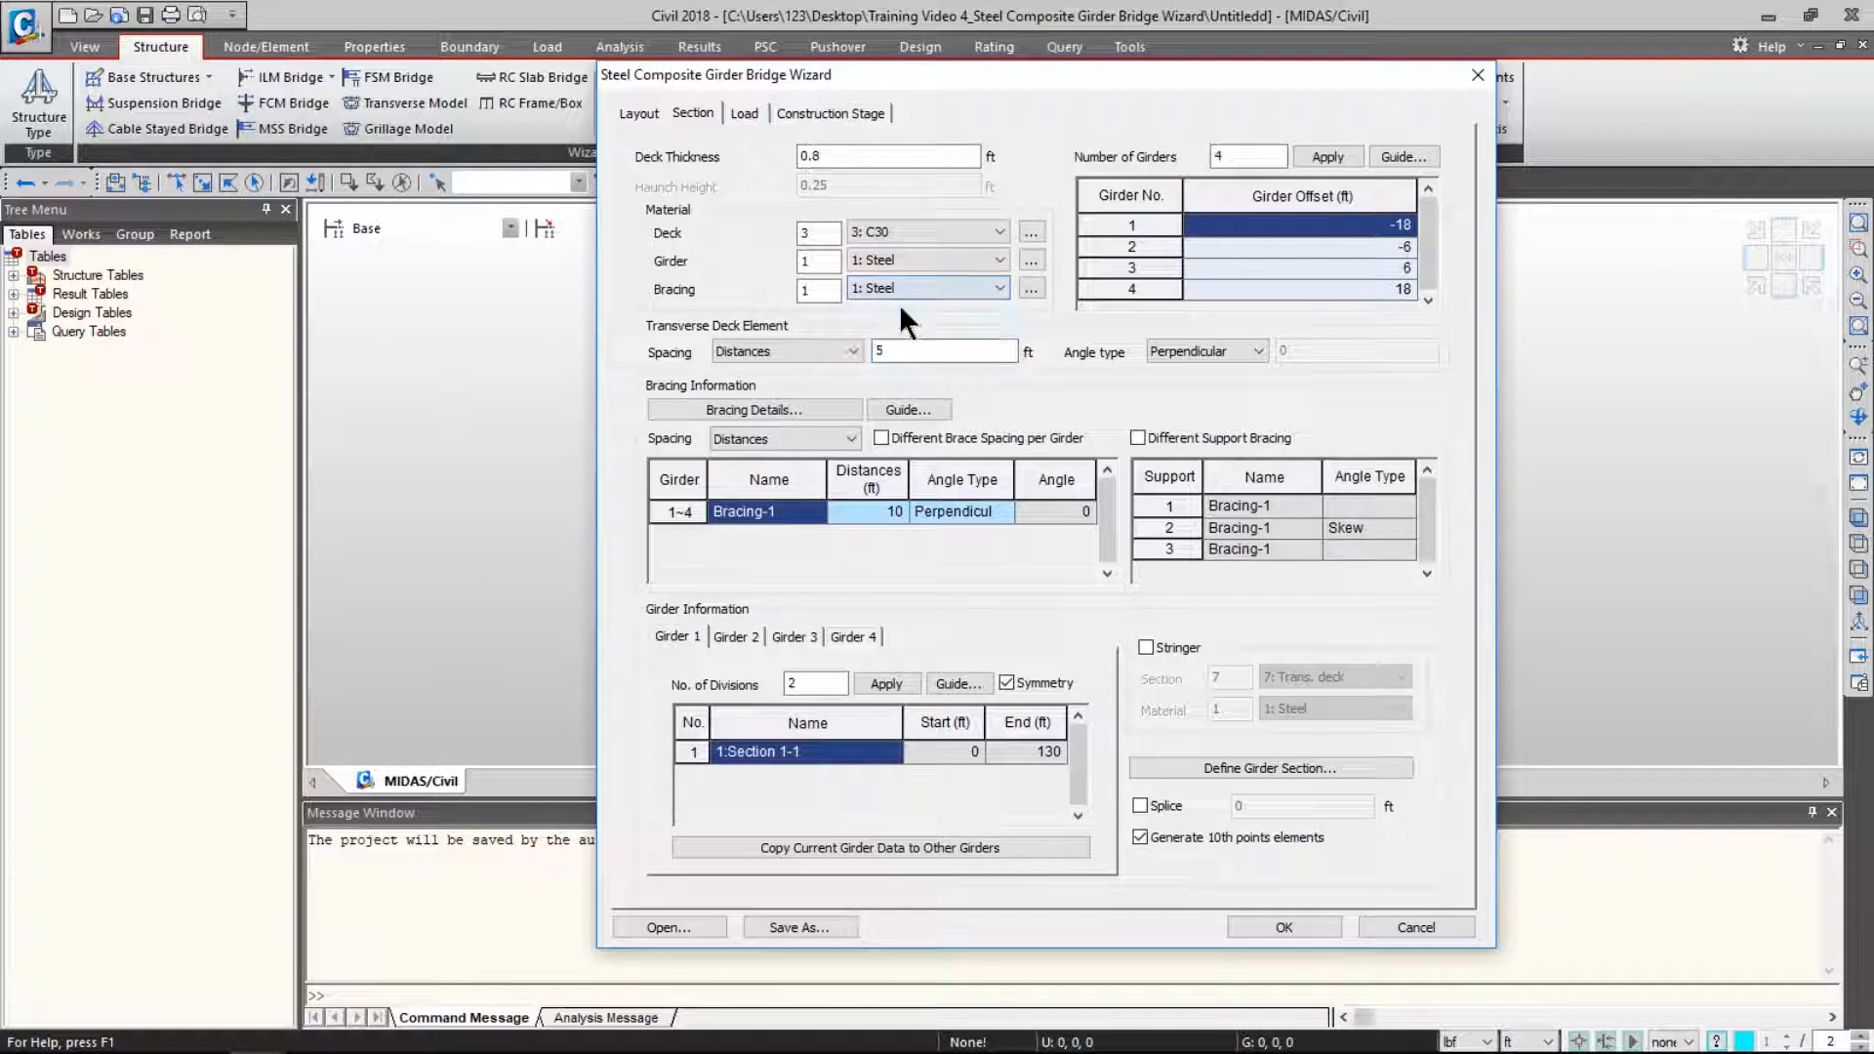
- Review the defined materials list and return to the wizard
click(1031, 287)
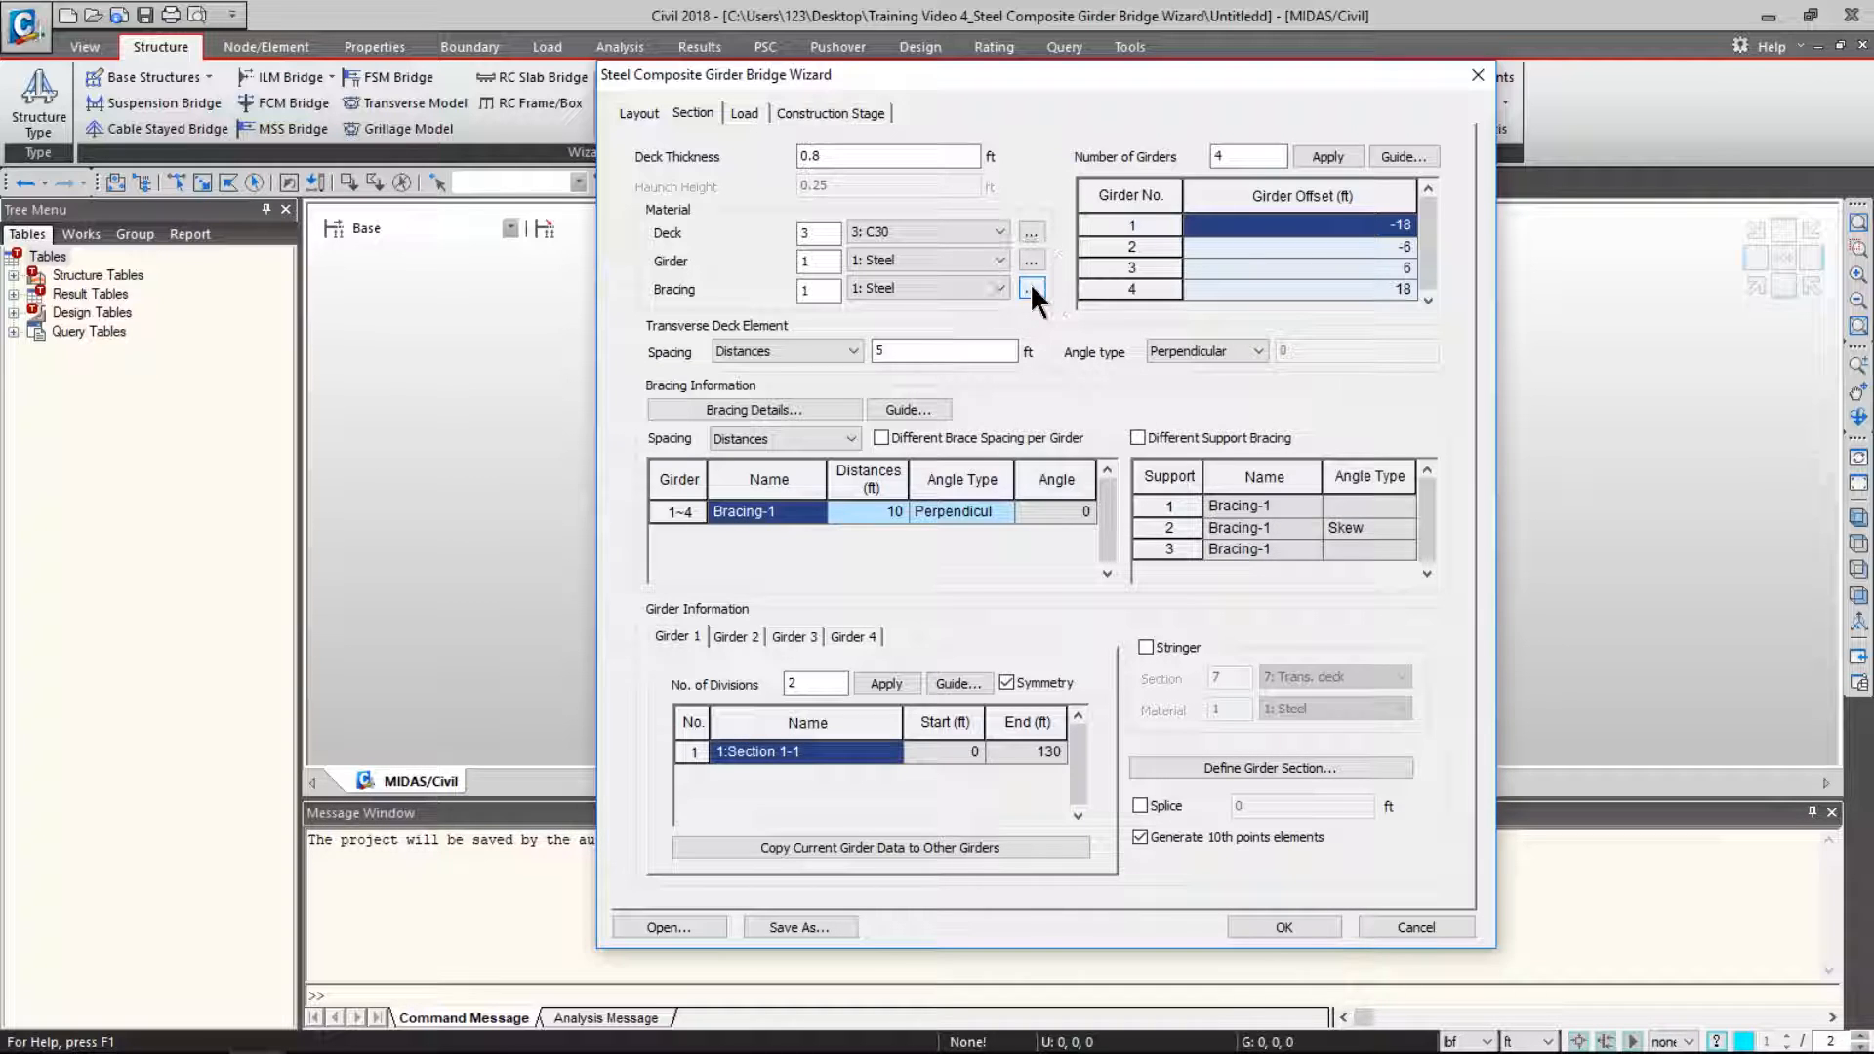
drag(1019, 303, 1107, 159)
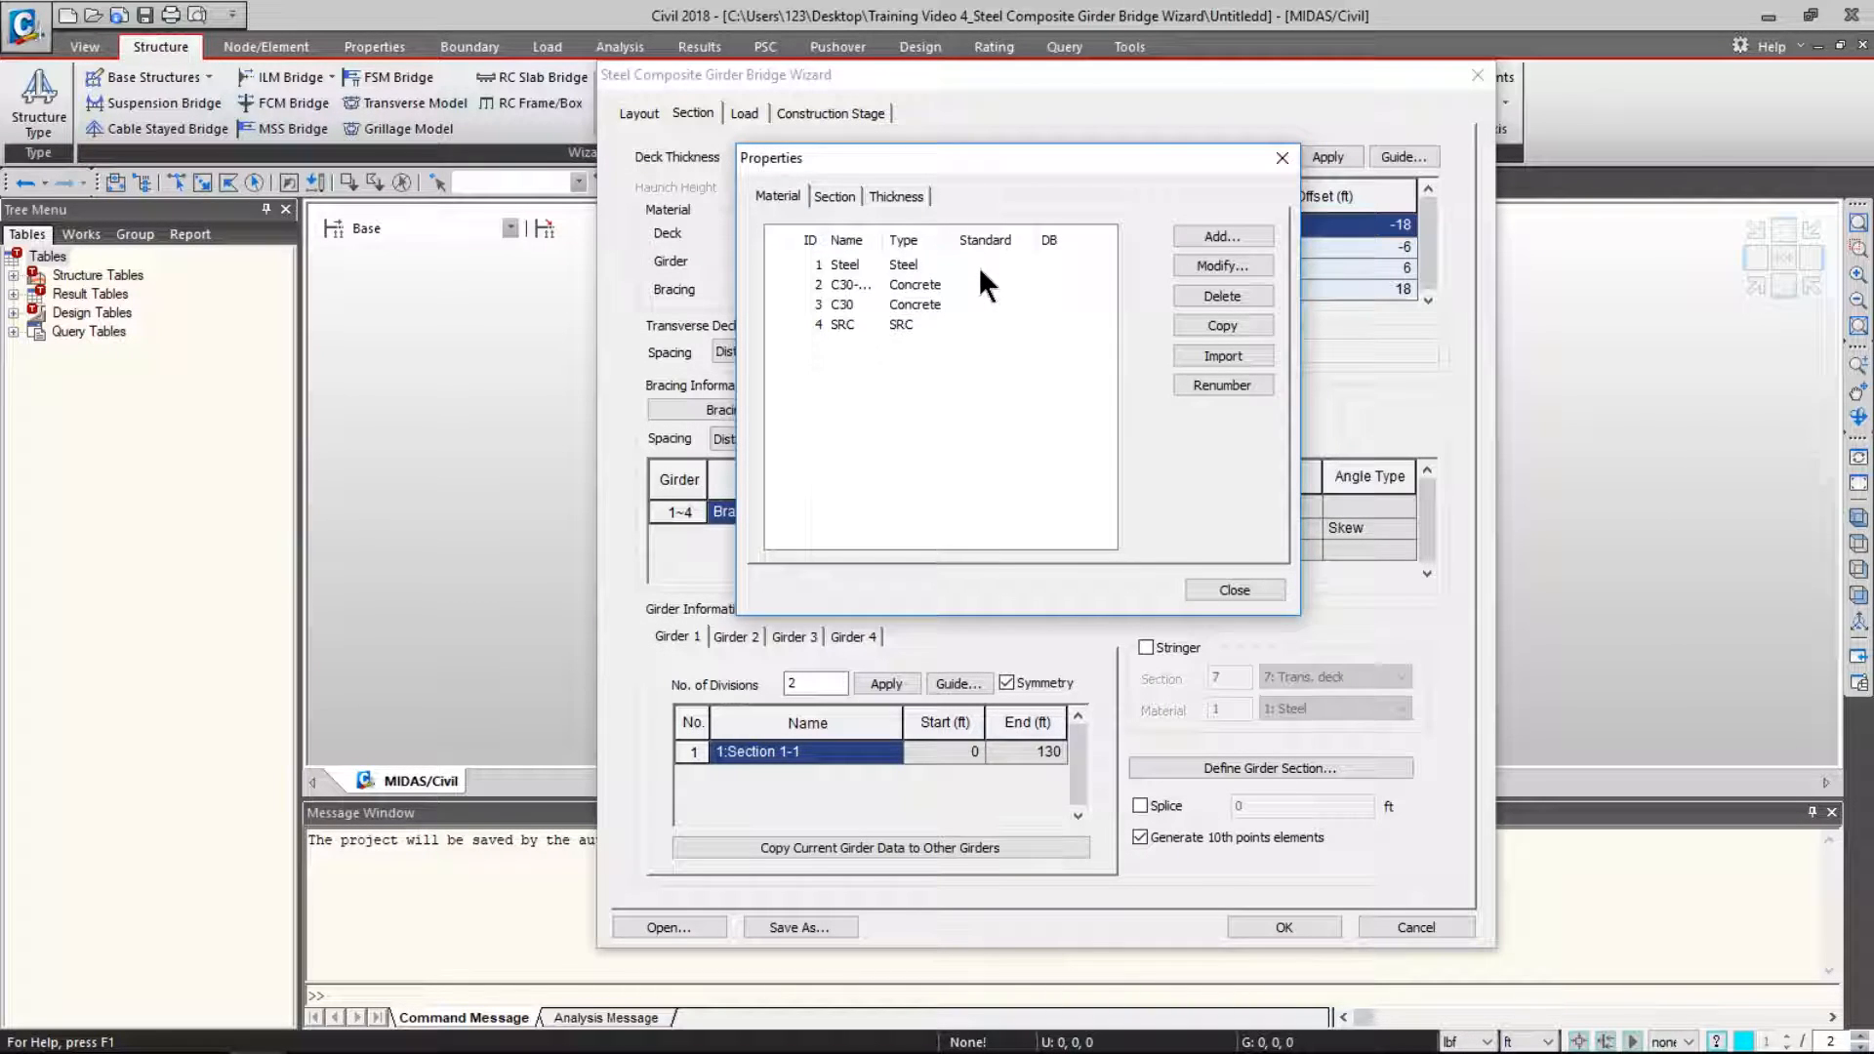
click(1232, 590)
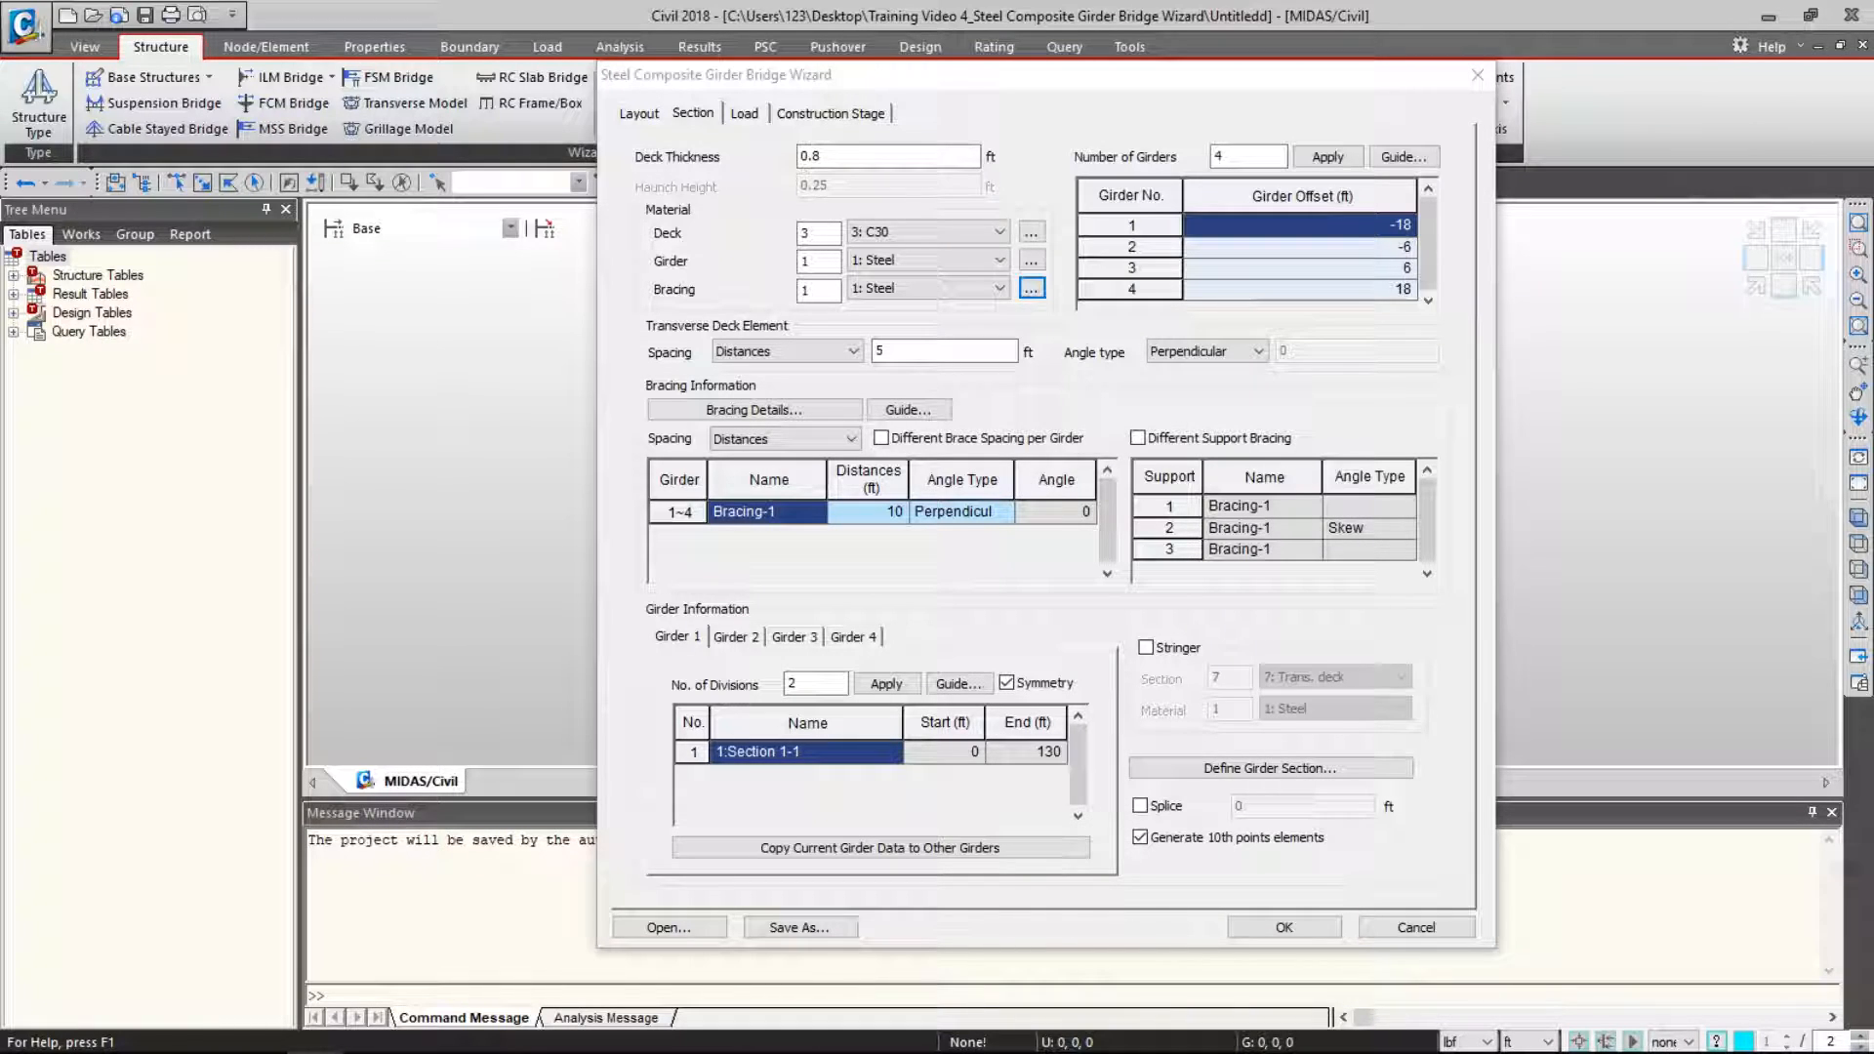
- Set four girders with offsets -11, -4, 4 and 11 ft
click(1260, 156)
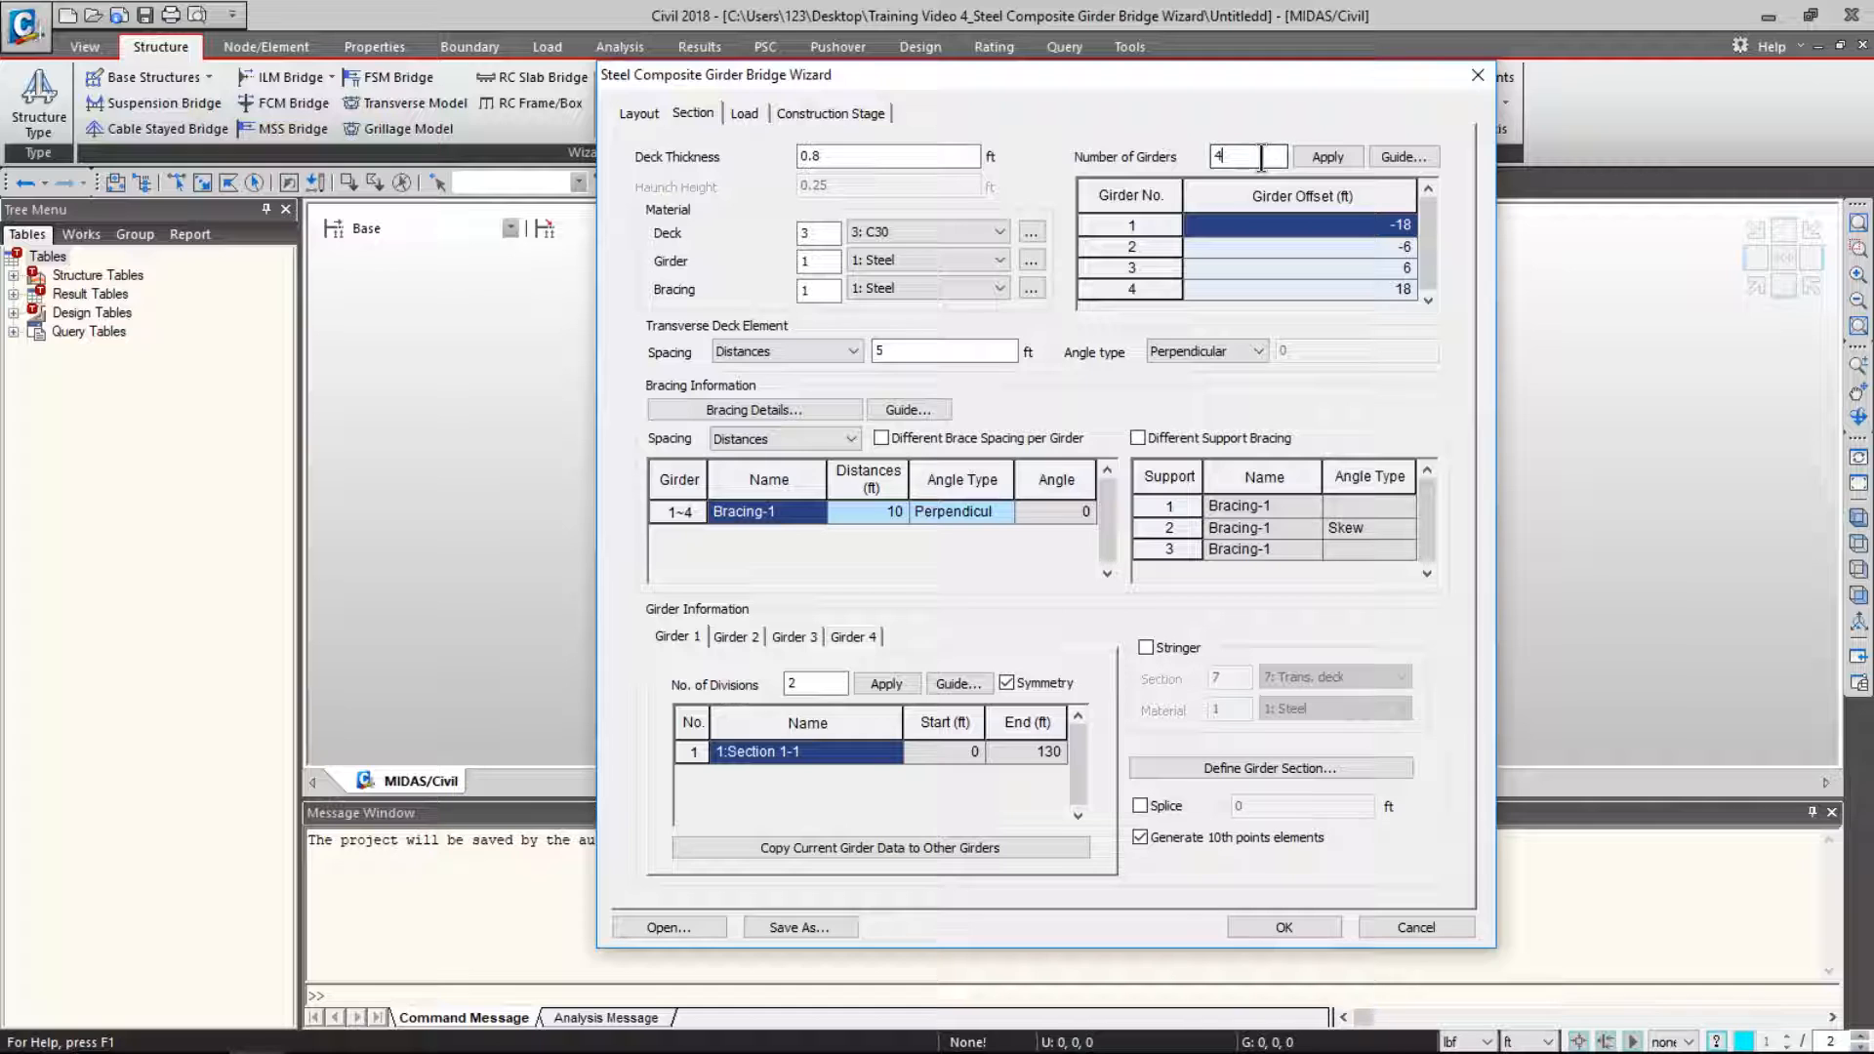
text(4)
click(1319, 157)
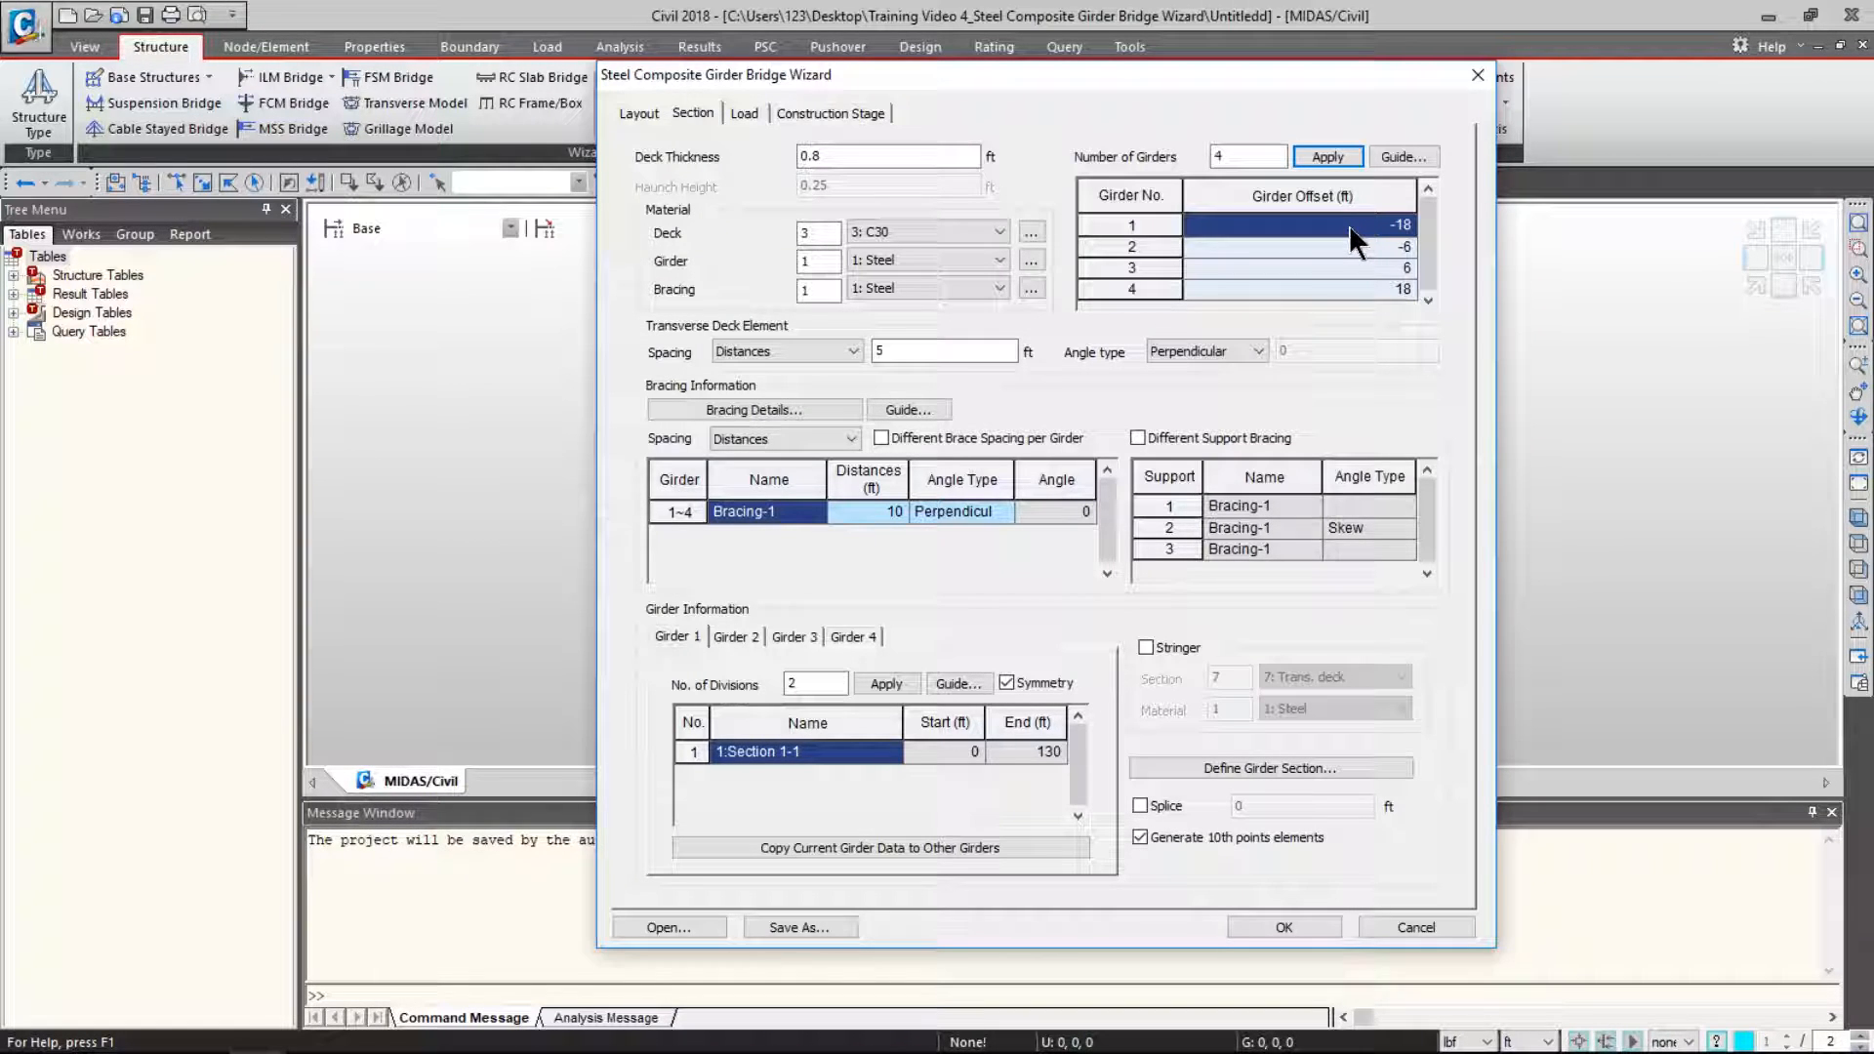
text(-11)
key(Return)
text(-4)
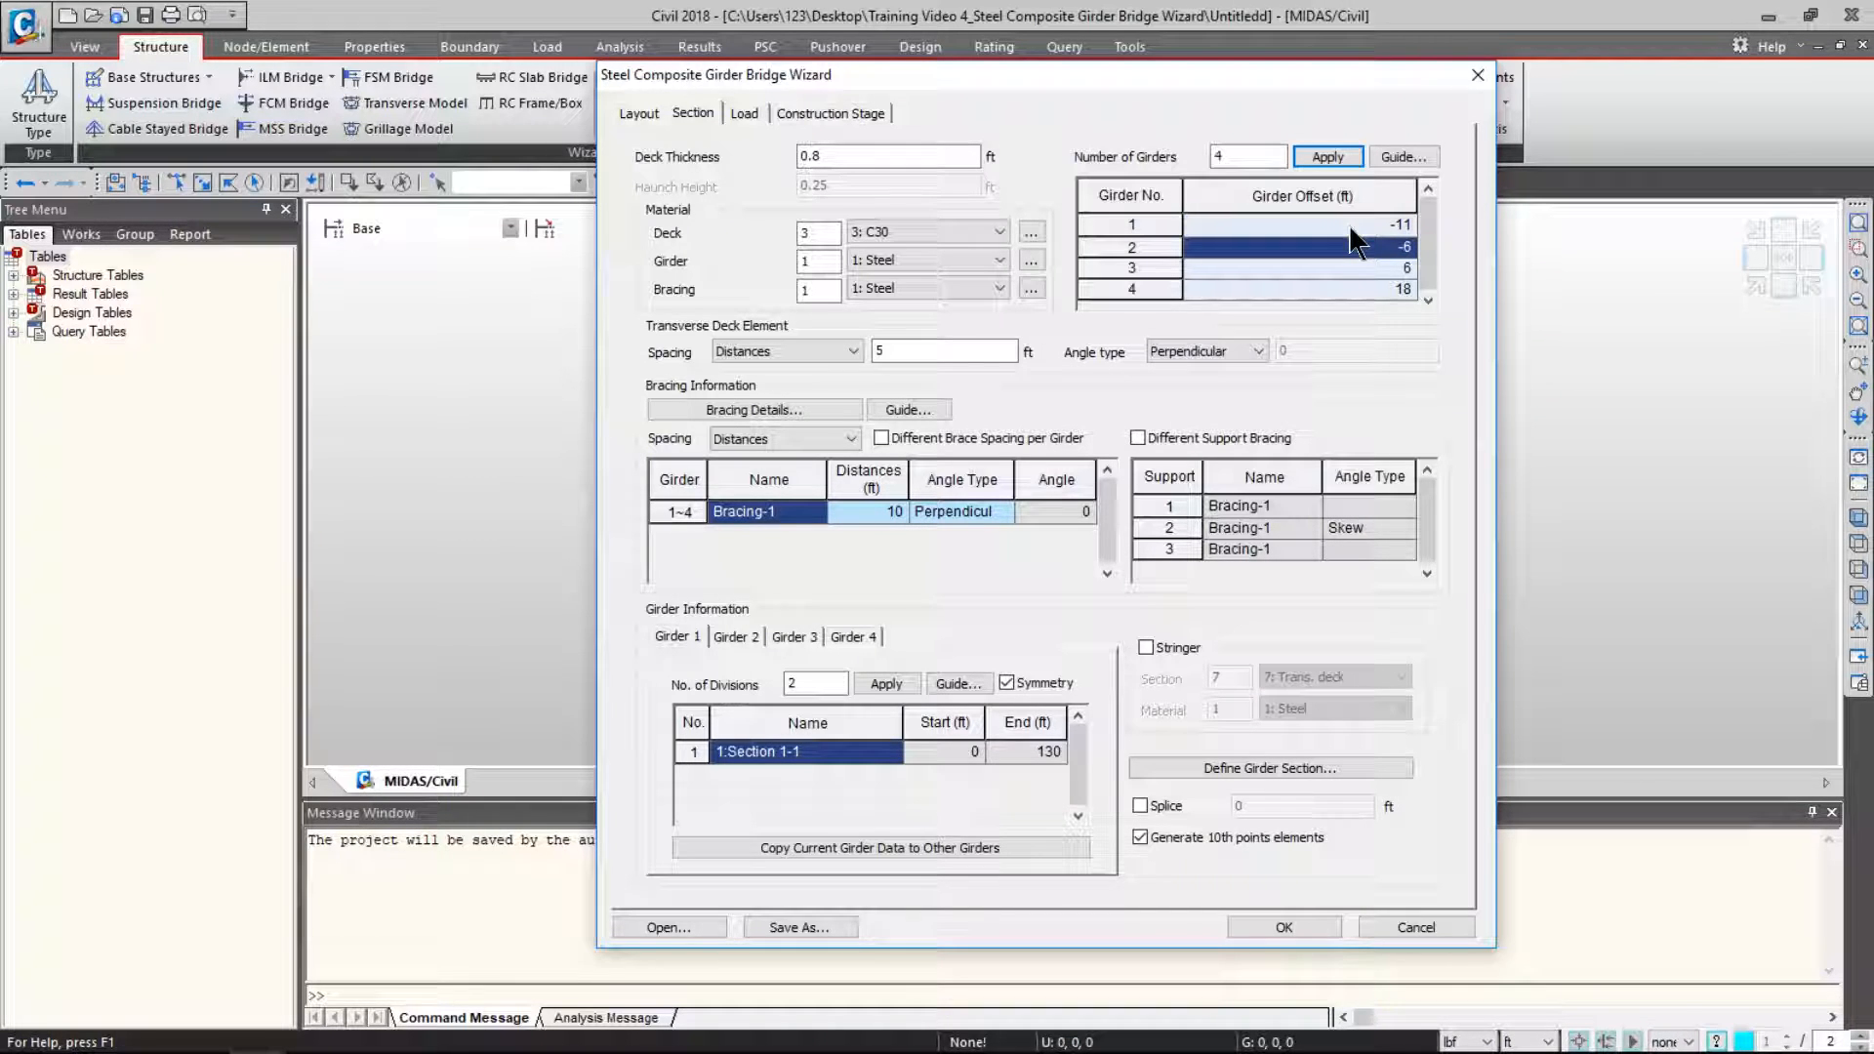
key(Return)
key(Return)
text(11)
key(Return)
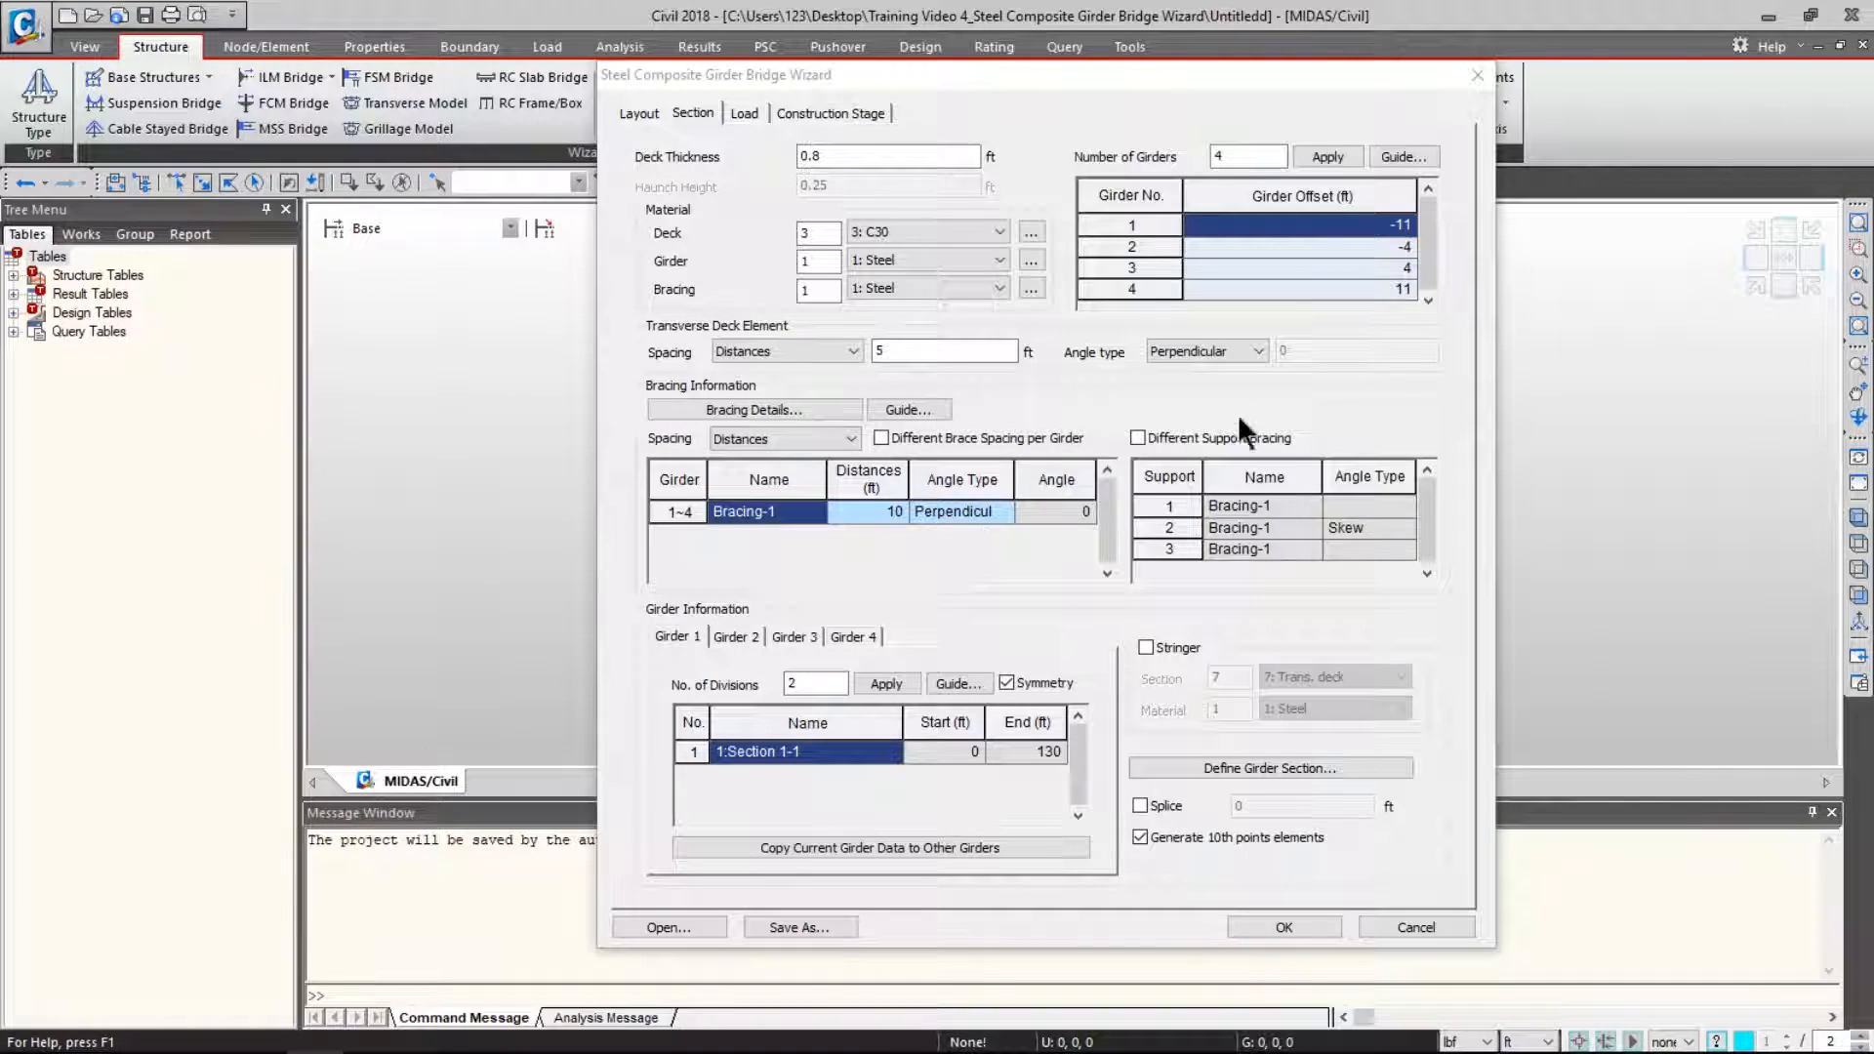
- Open the girder offset guide and move it out of the way
key(ctrl)
click(1416, 158)
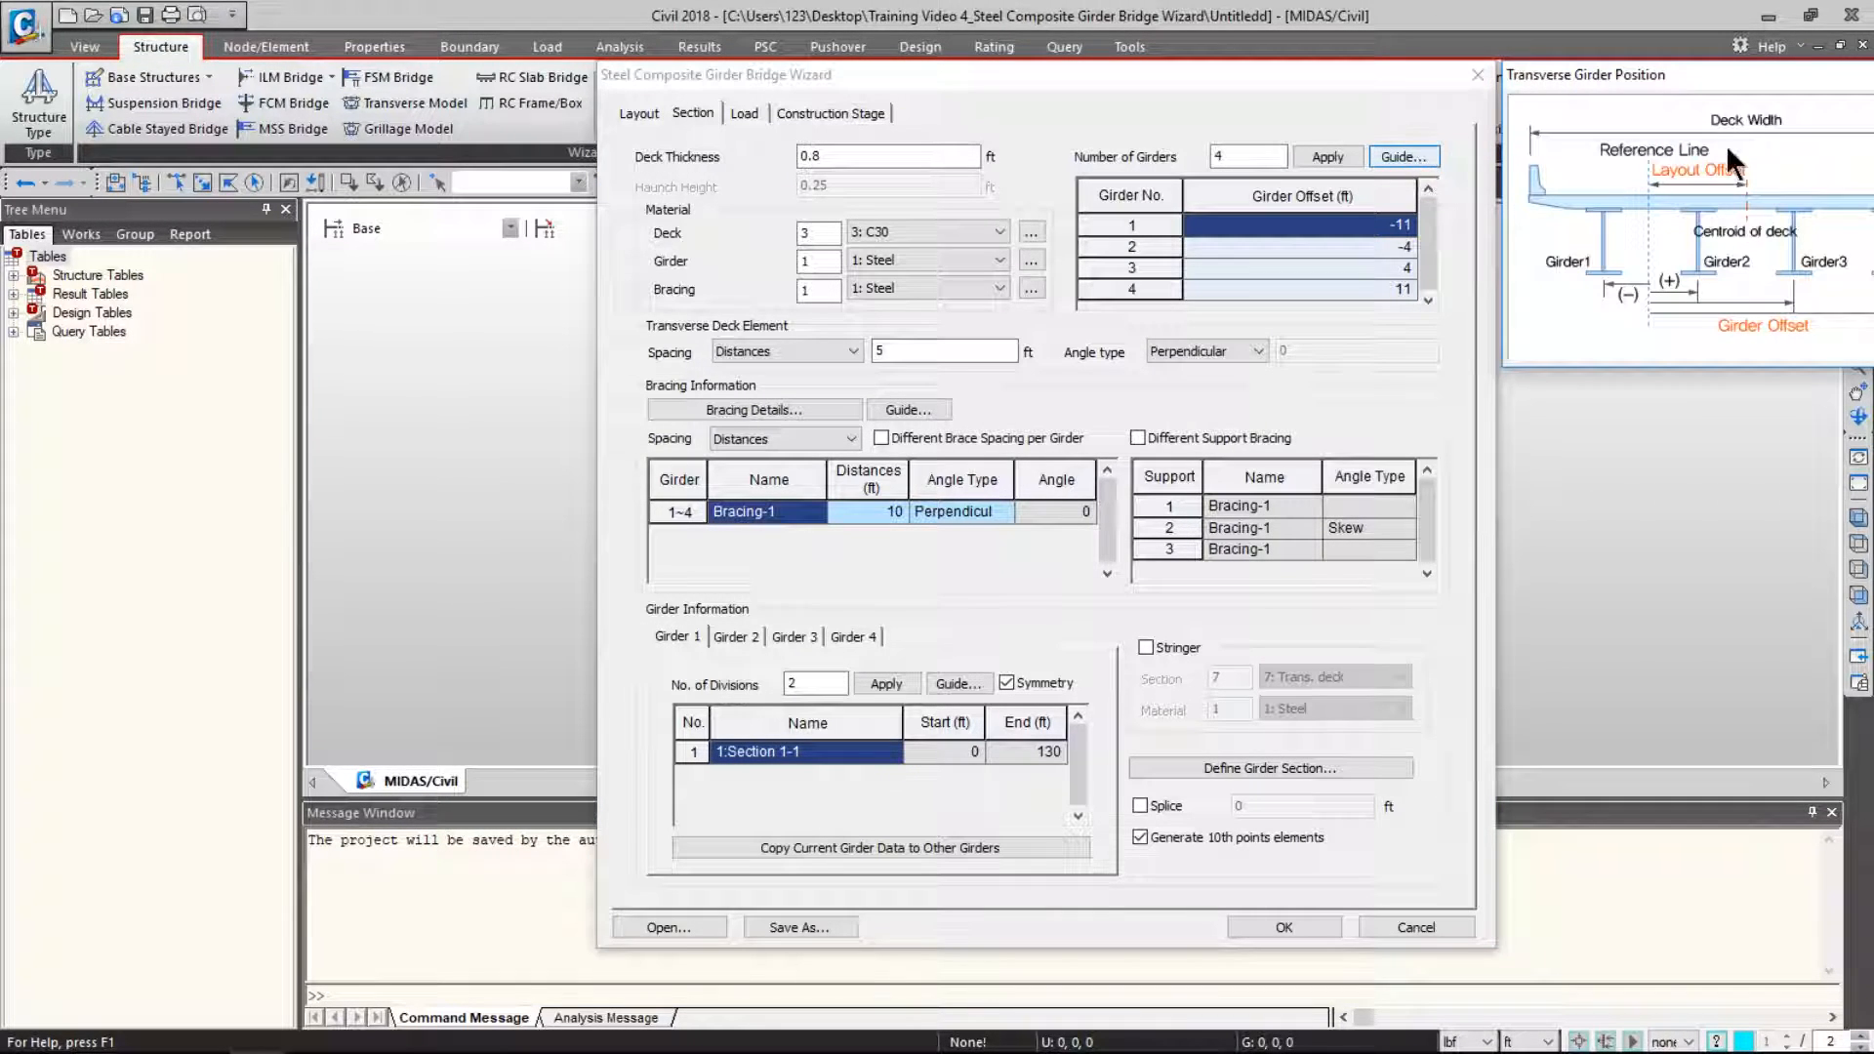
drag(1782, 72, 801, 101)
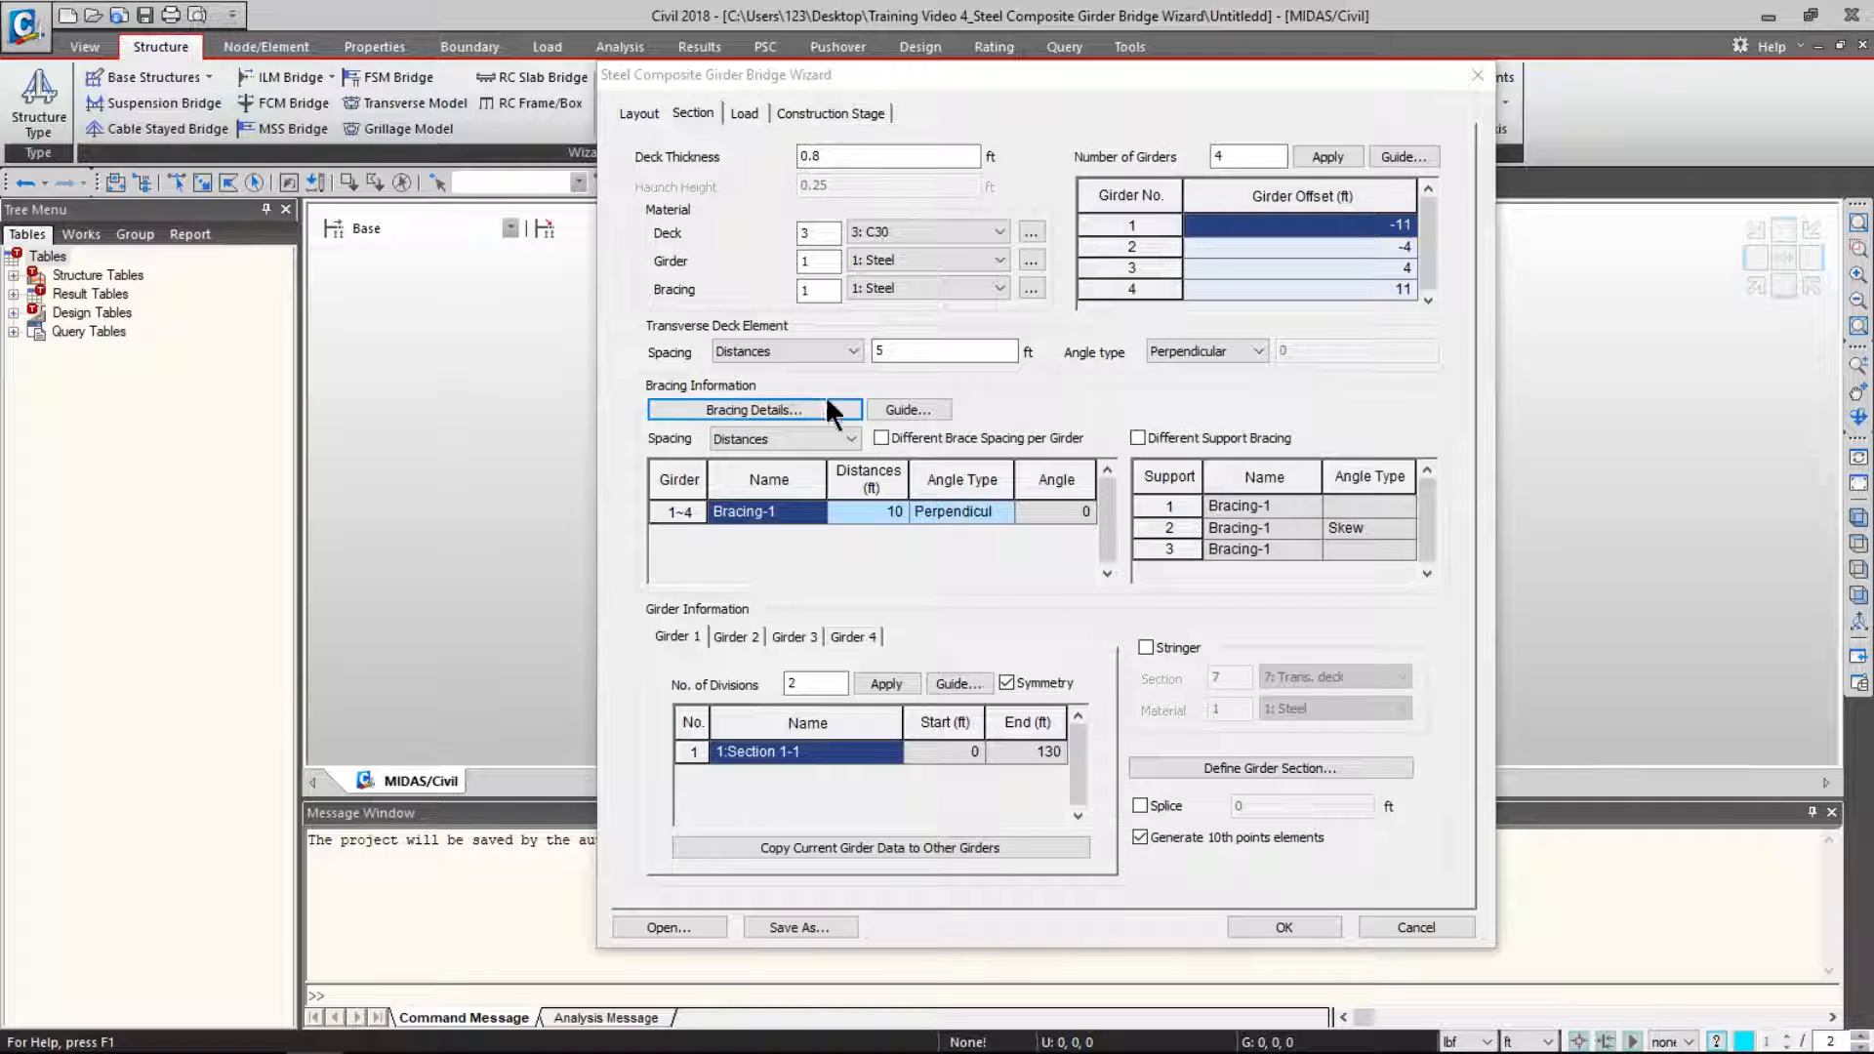
- Edit Bracing-1: remove the top chord and make brace and bottom members Angle sec
click(778, 404)
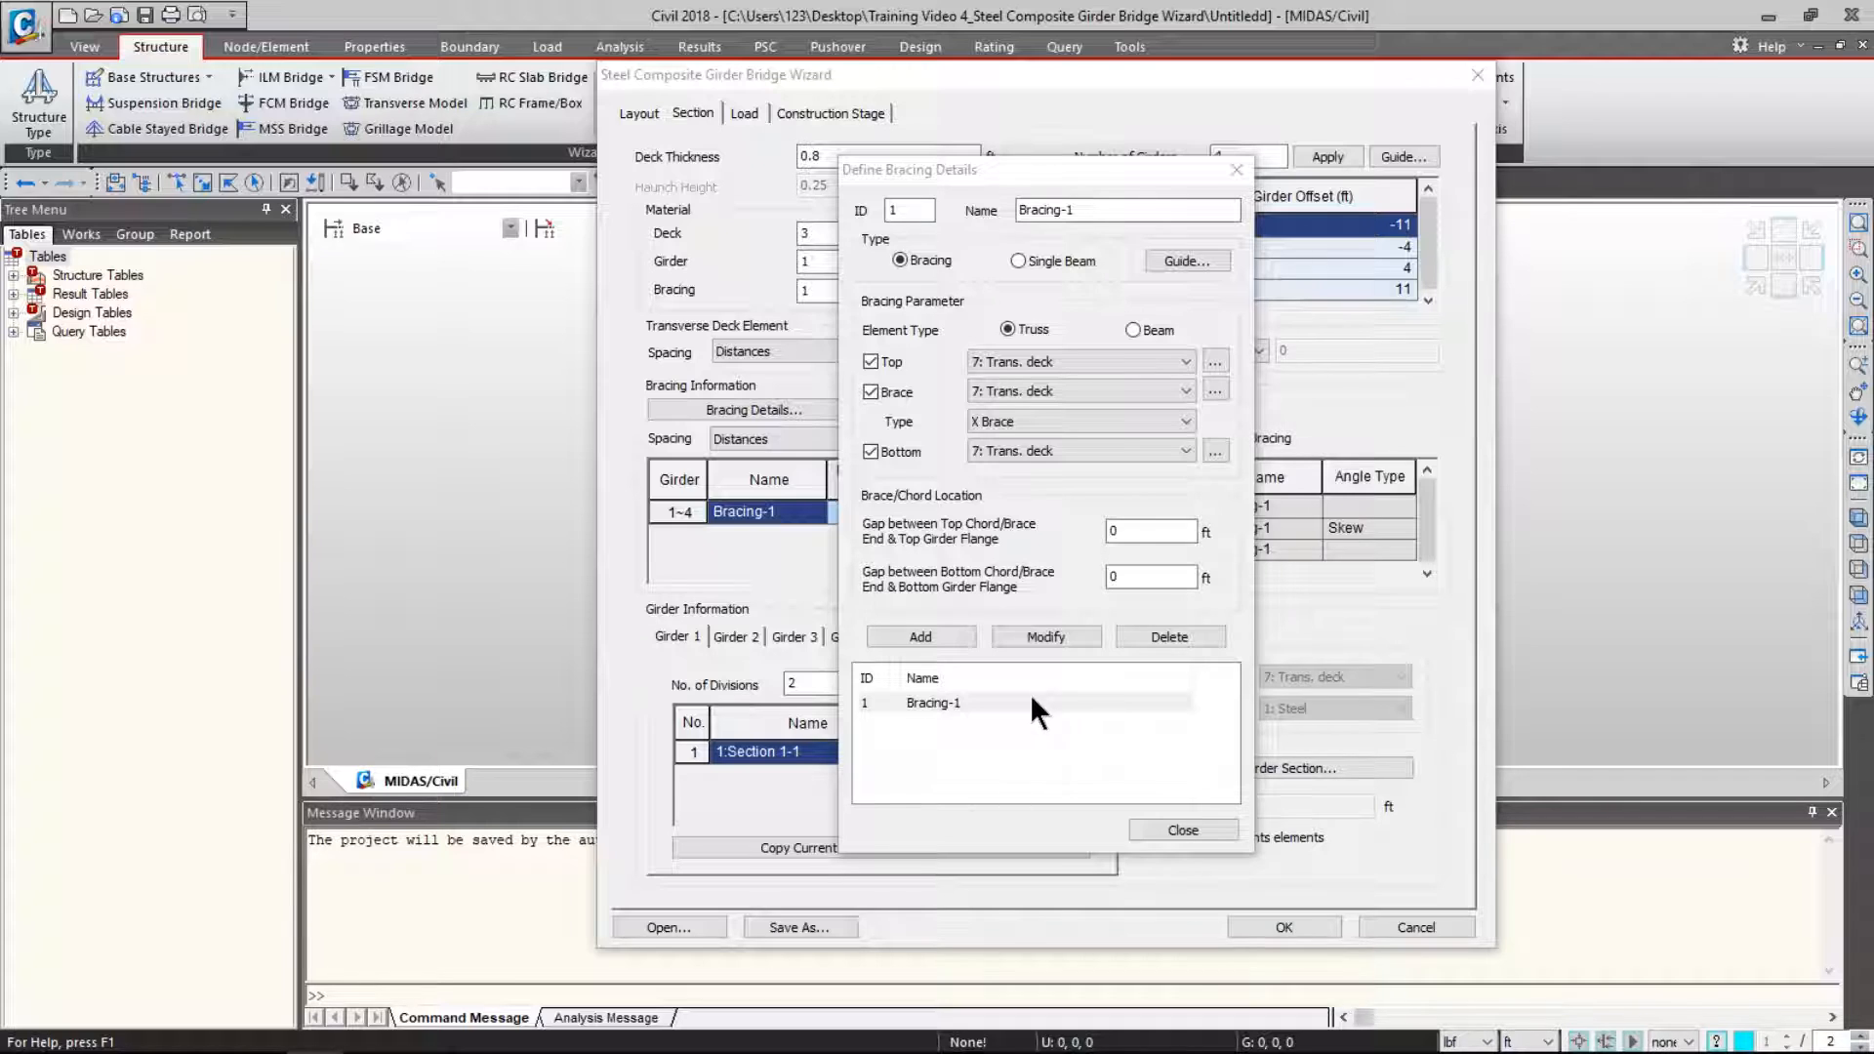
click(999, 703)
click(1179, 260)
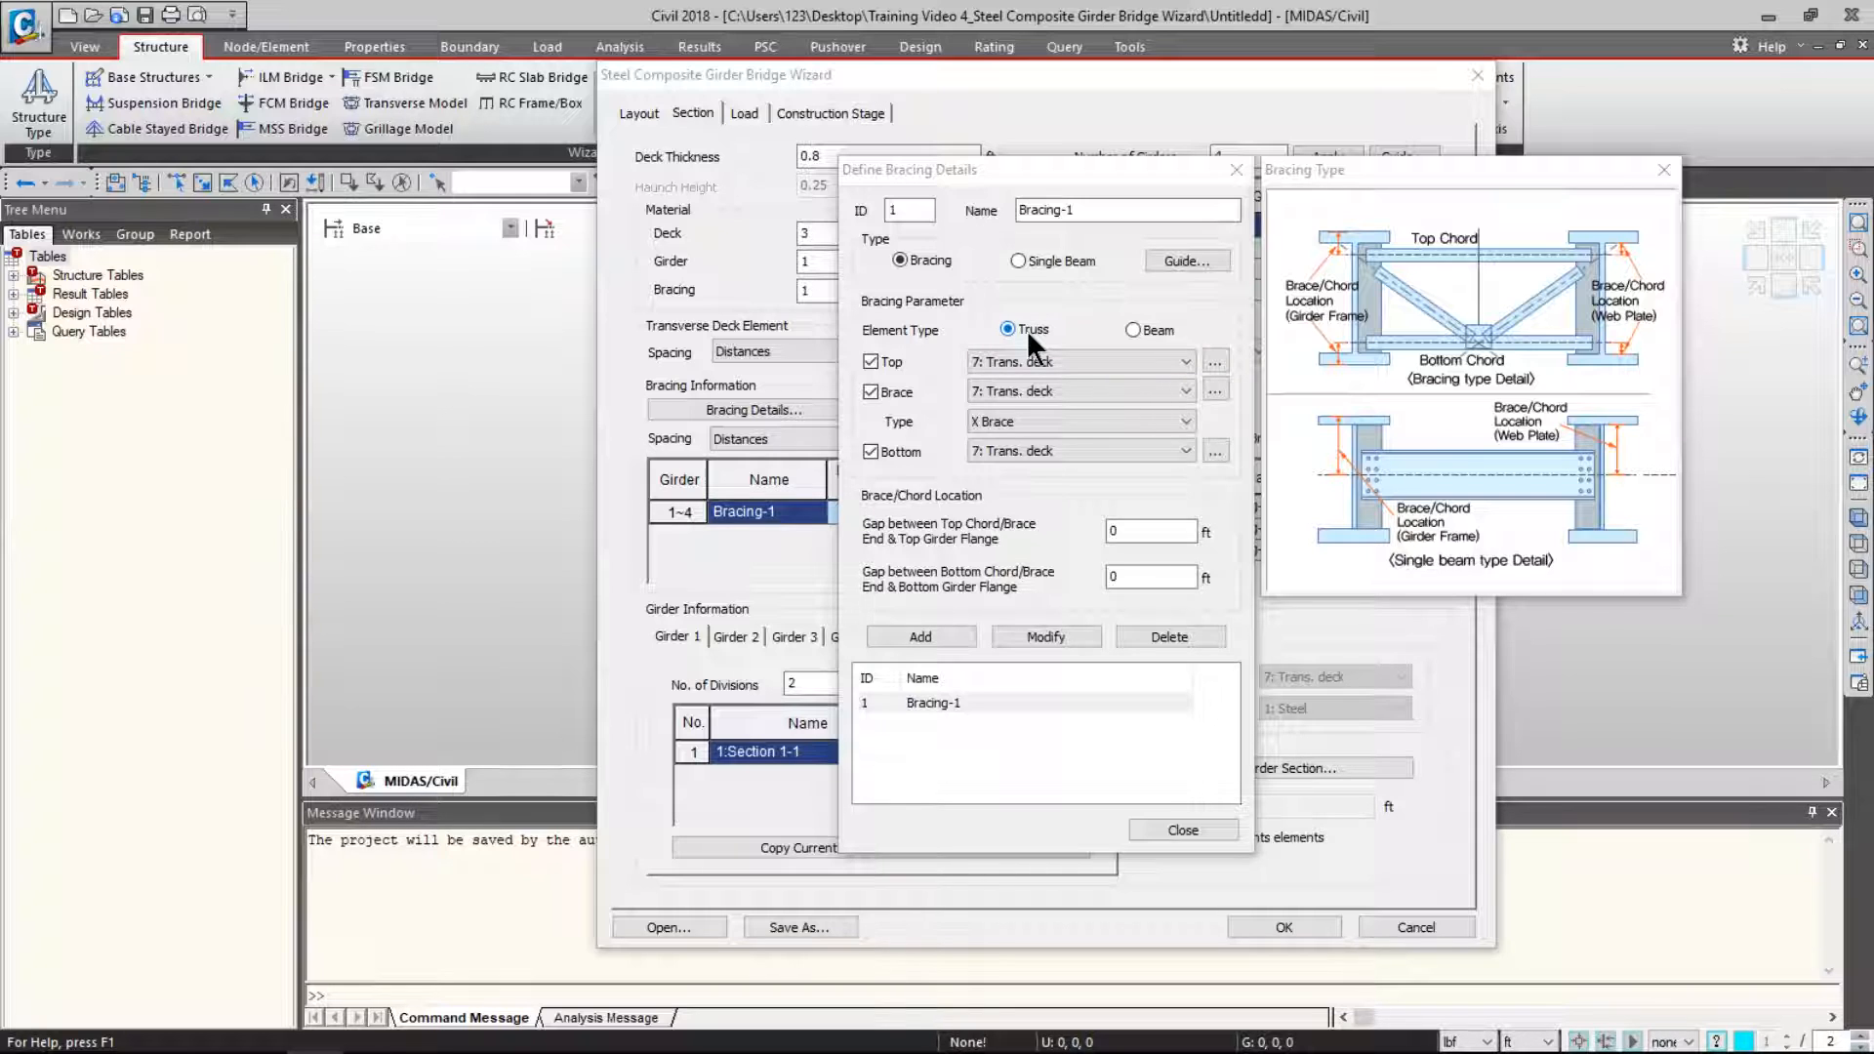
click(871, 358)
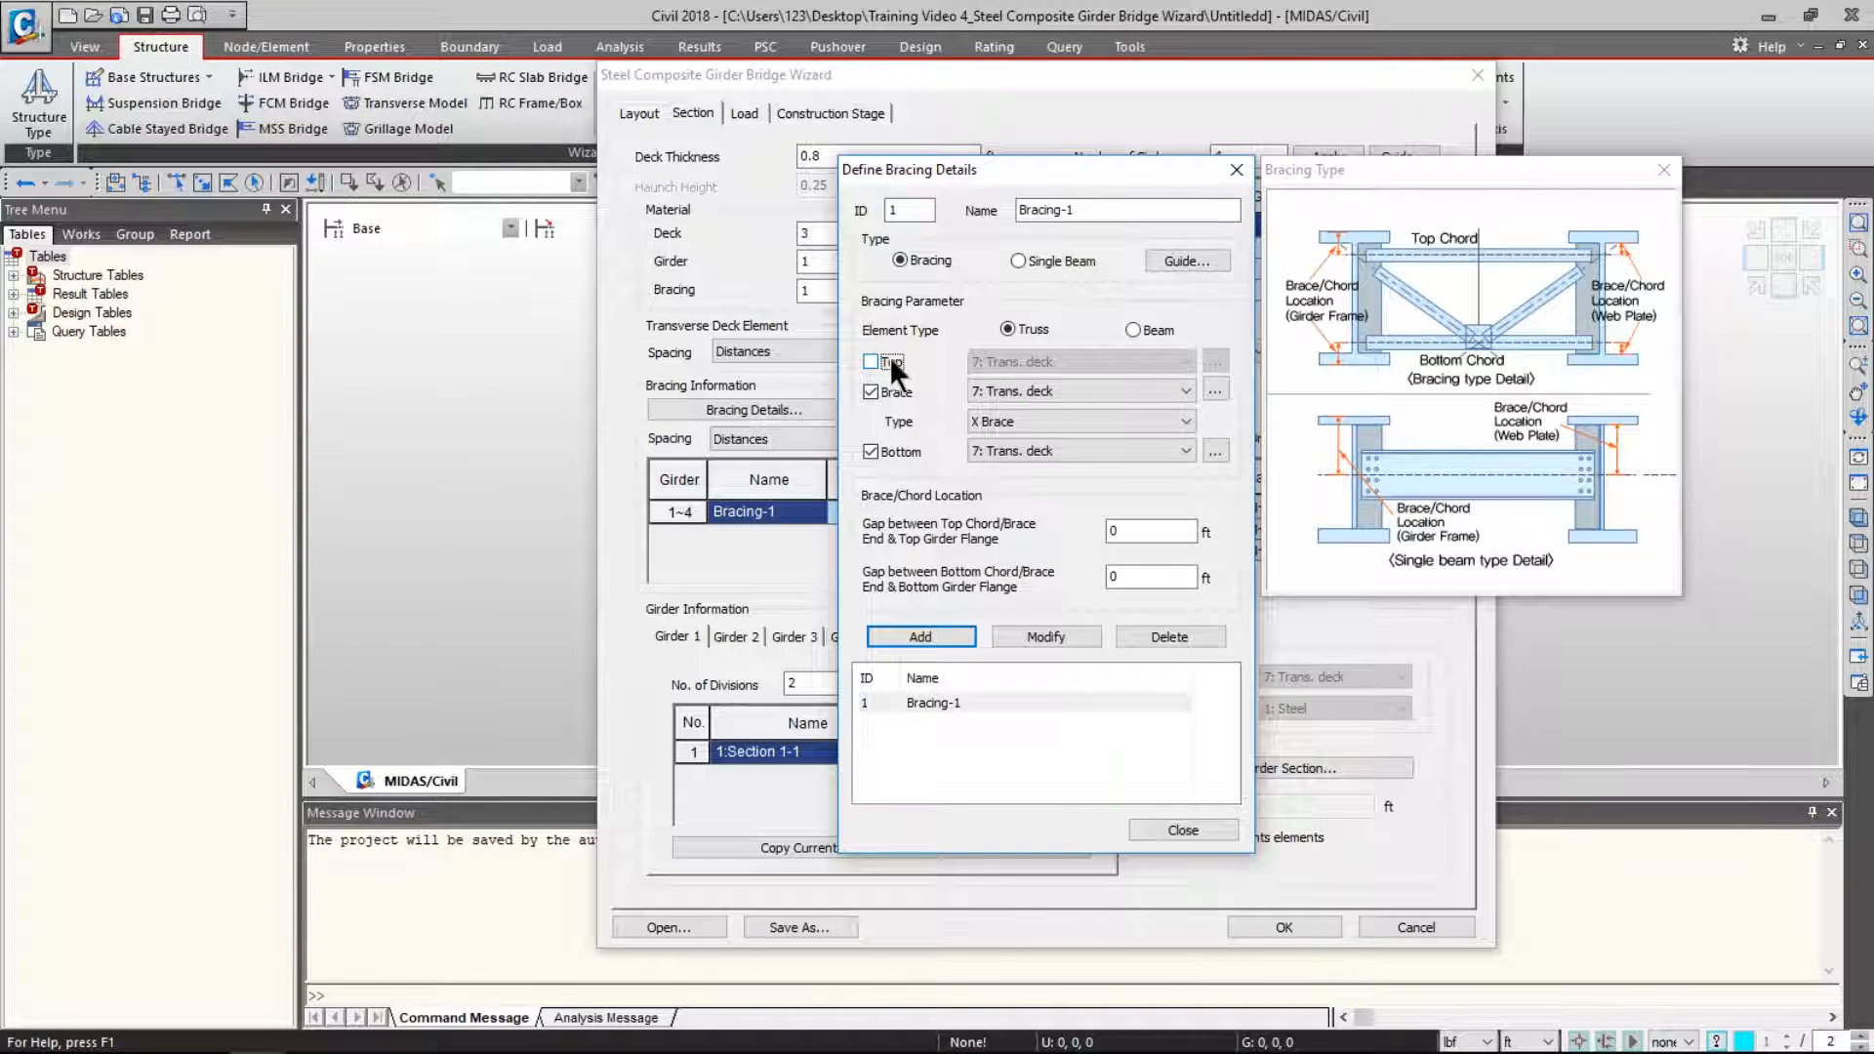
click(1009, 391)
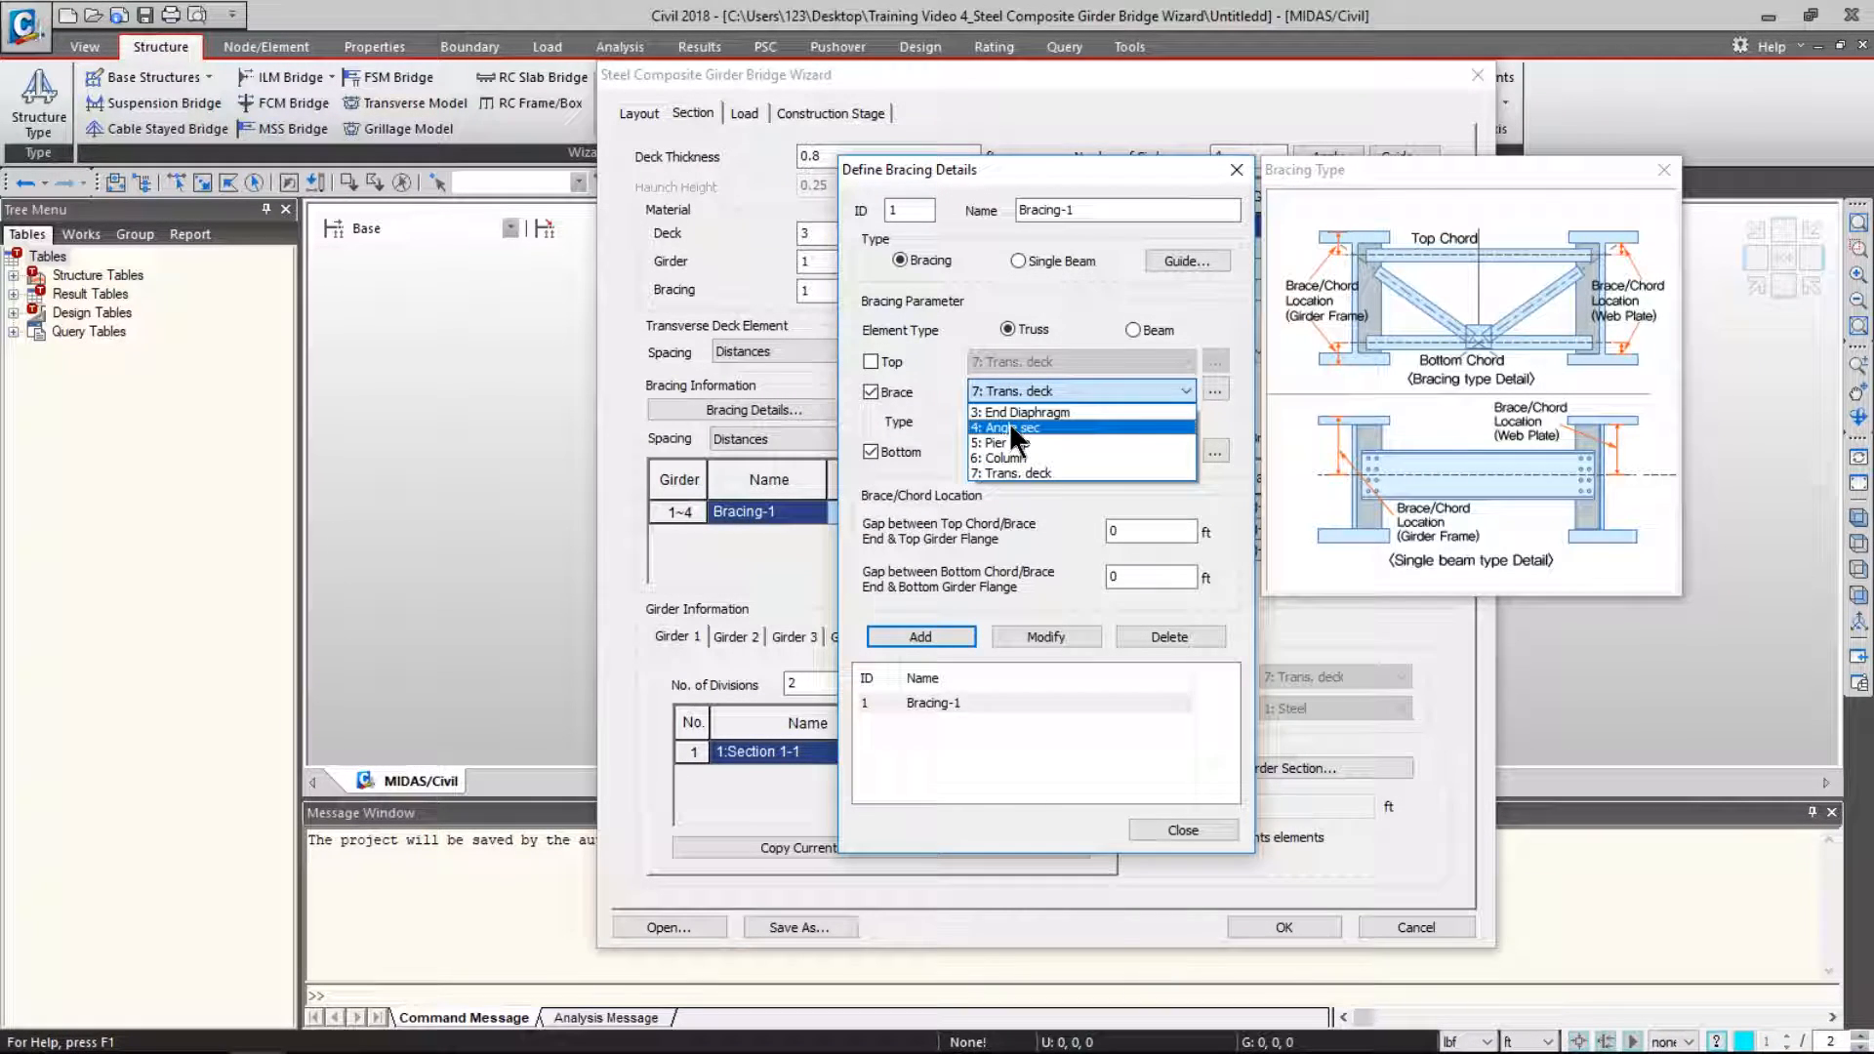
click(1010, 426)
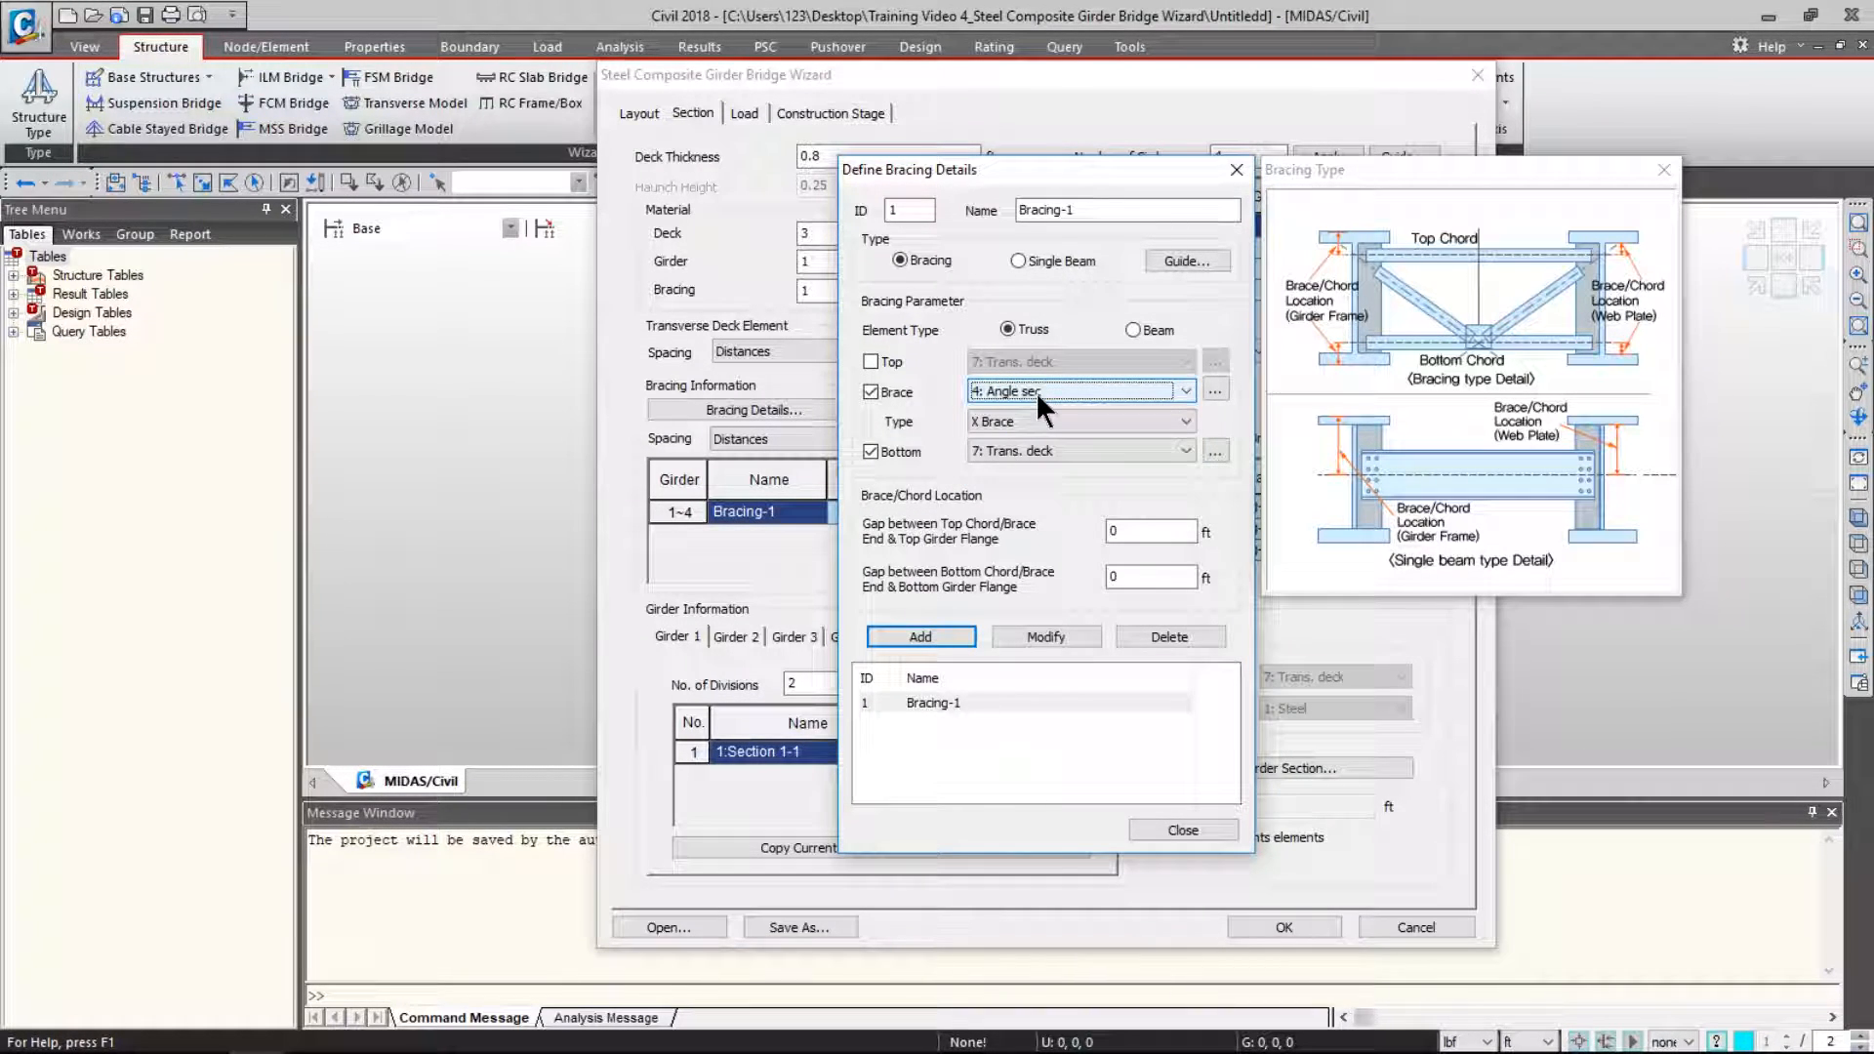
click(1033, 447)
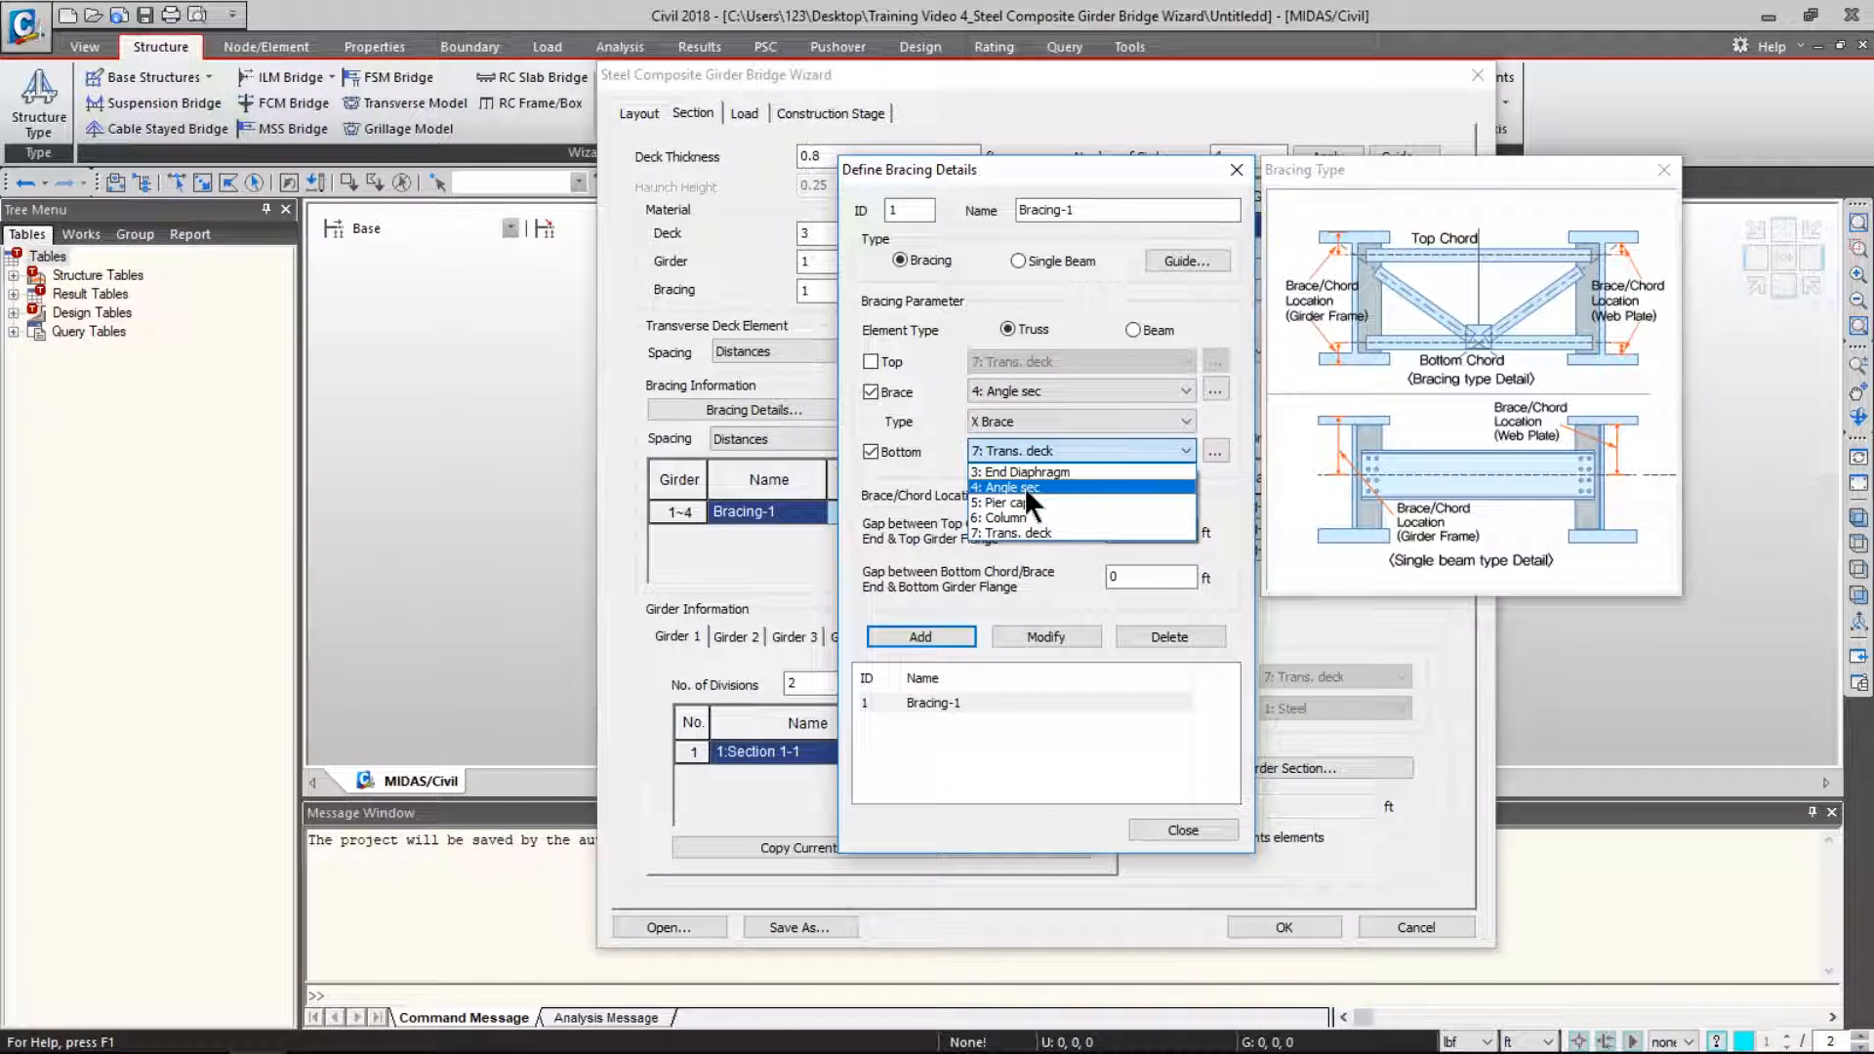
click(1023, 486)
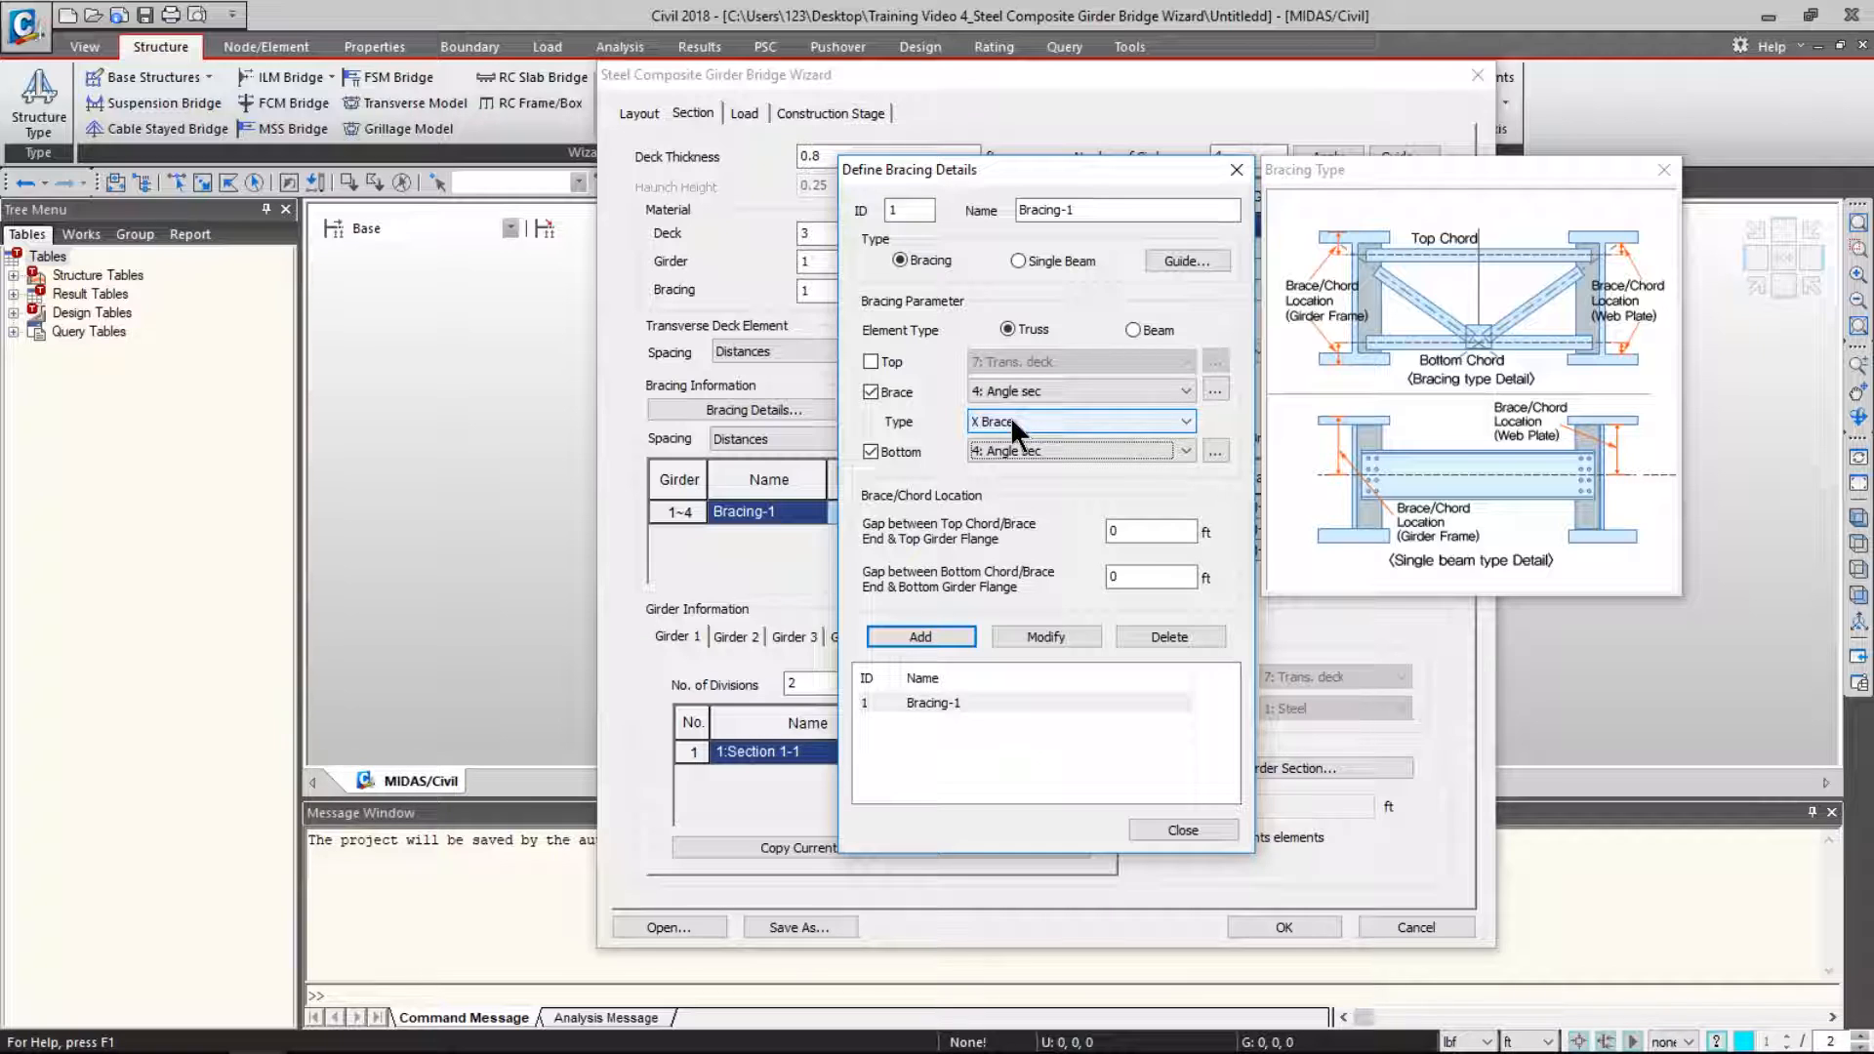
click(1011, 415)
click(1013, 439)
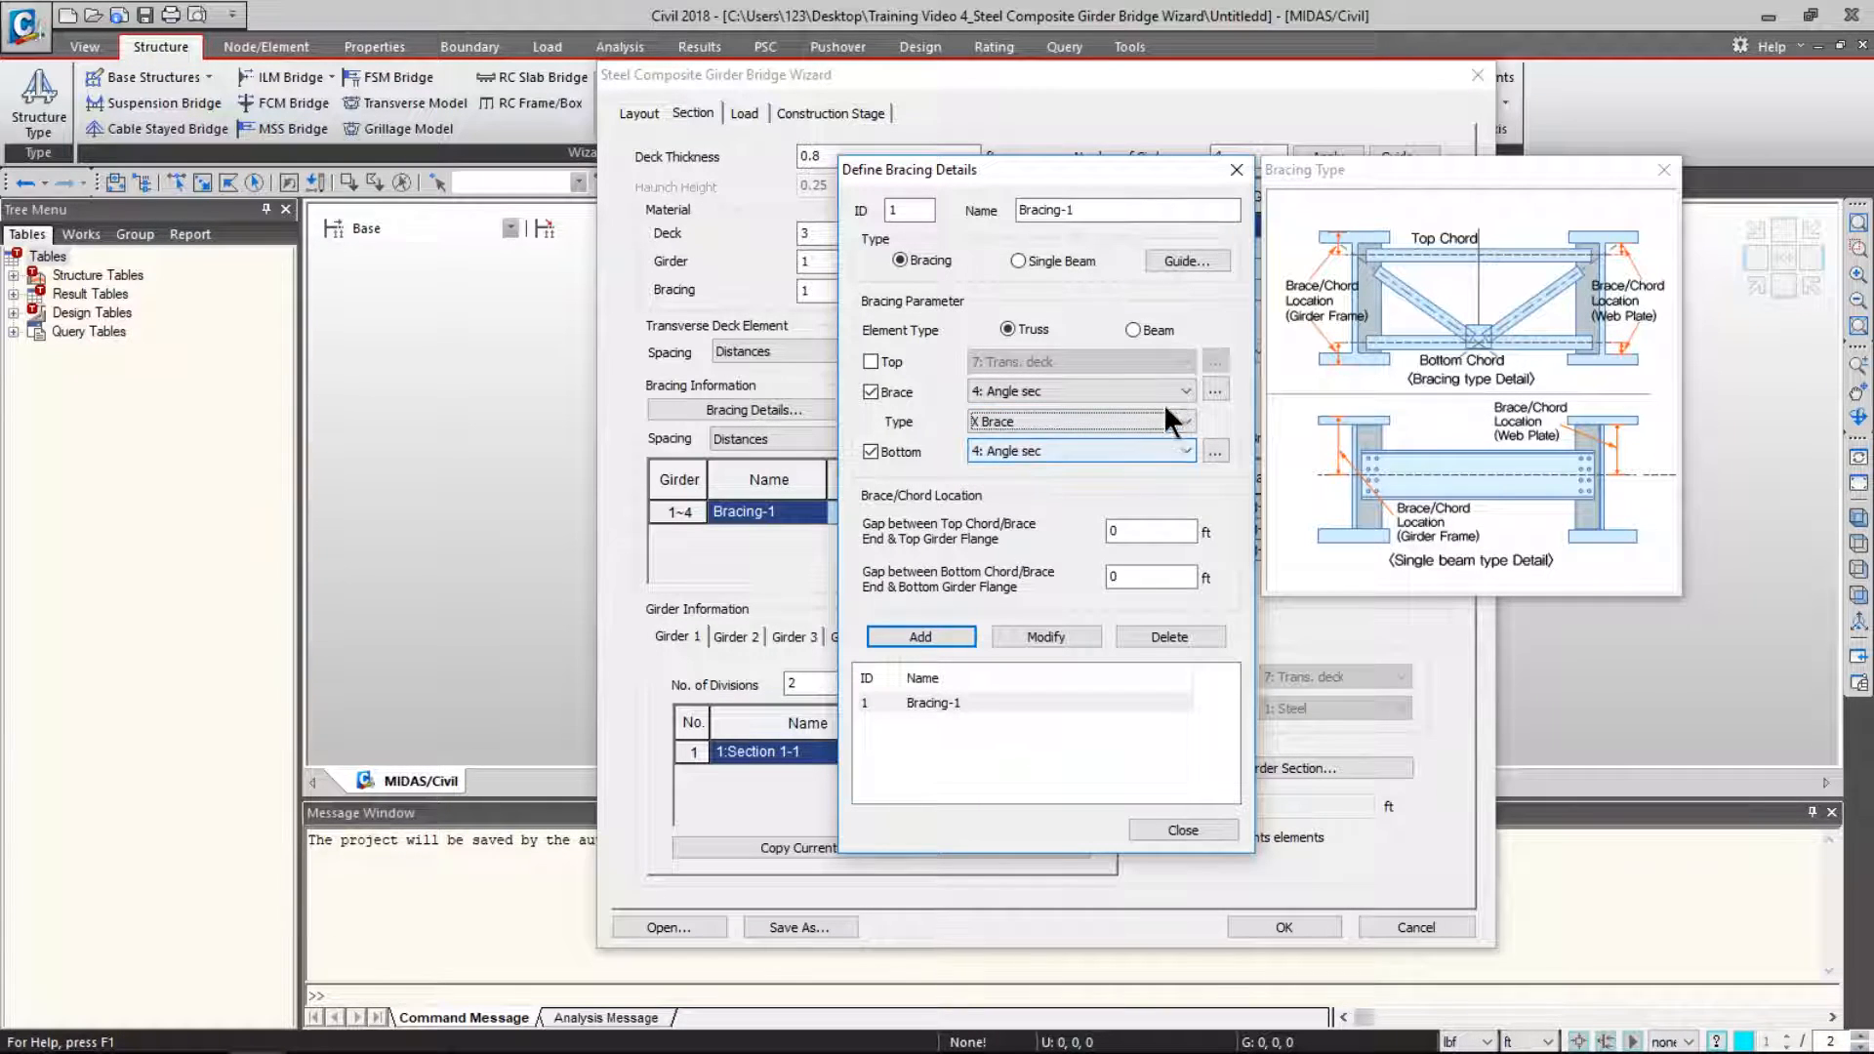
- Review the defined materials and preview each defined section shape
click(1215, 391)
drag(1140, 345, 1209, 309)
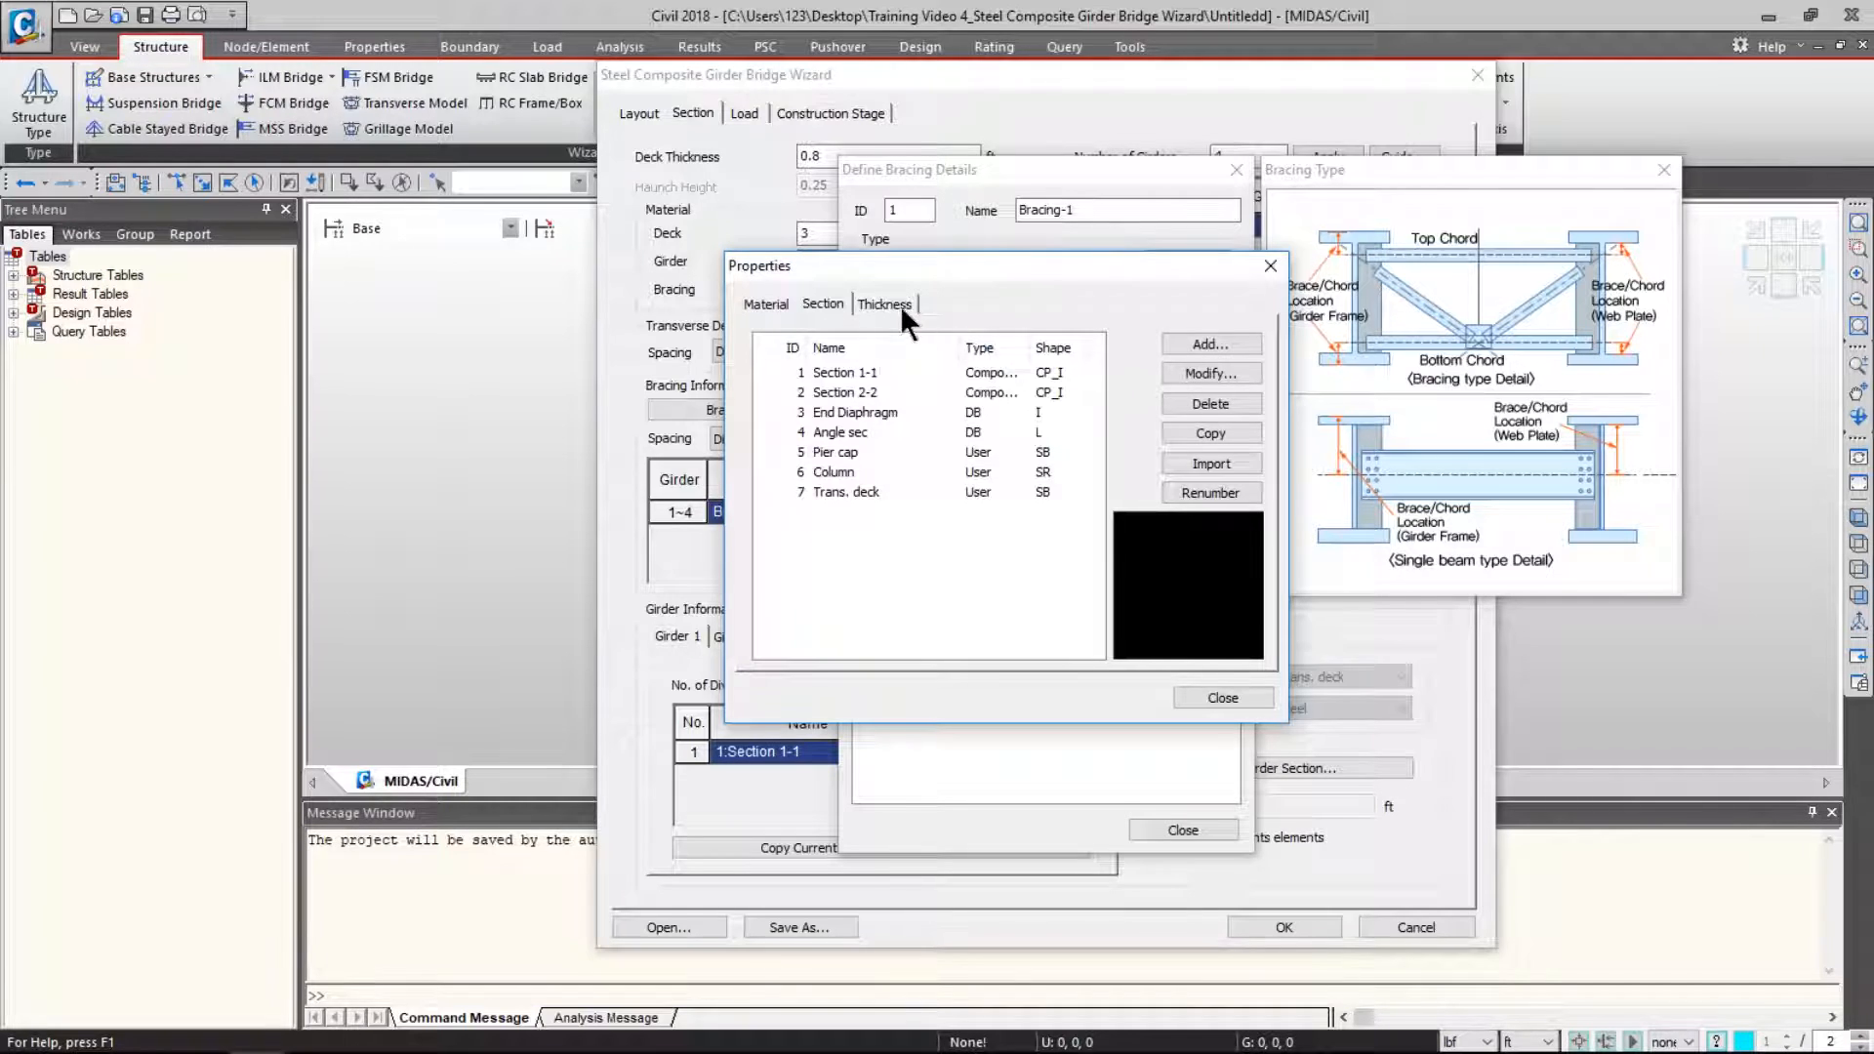
click(768, 303)
click(825, 303)
click(911, 372)
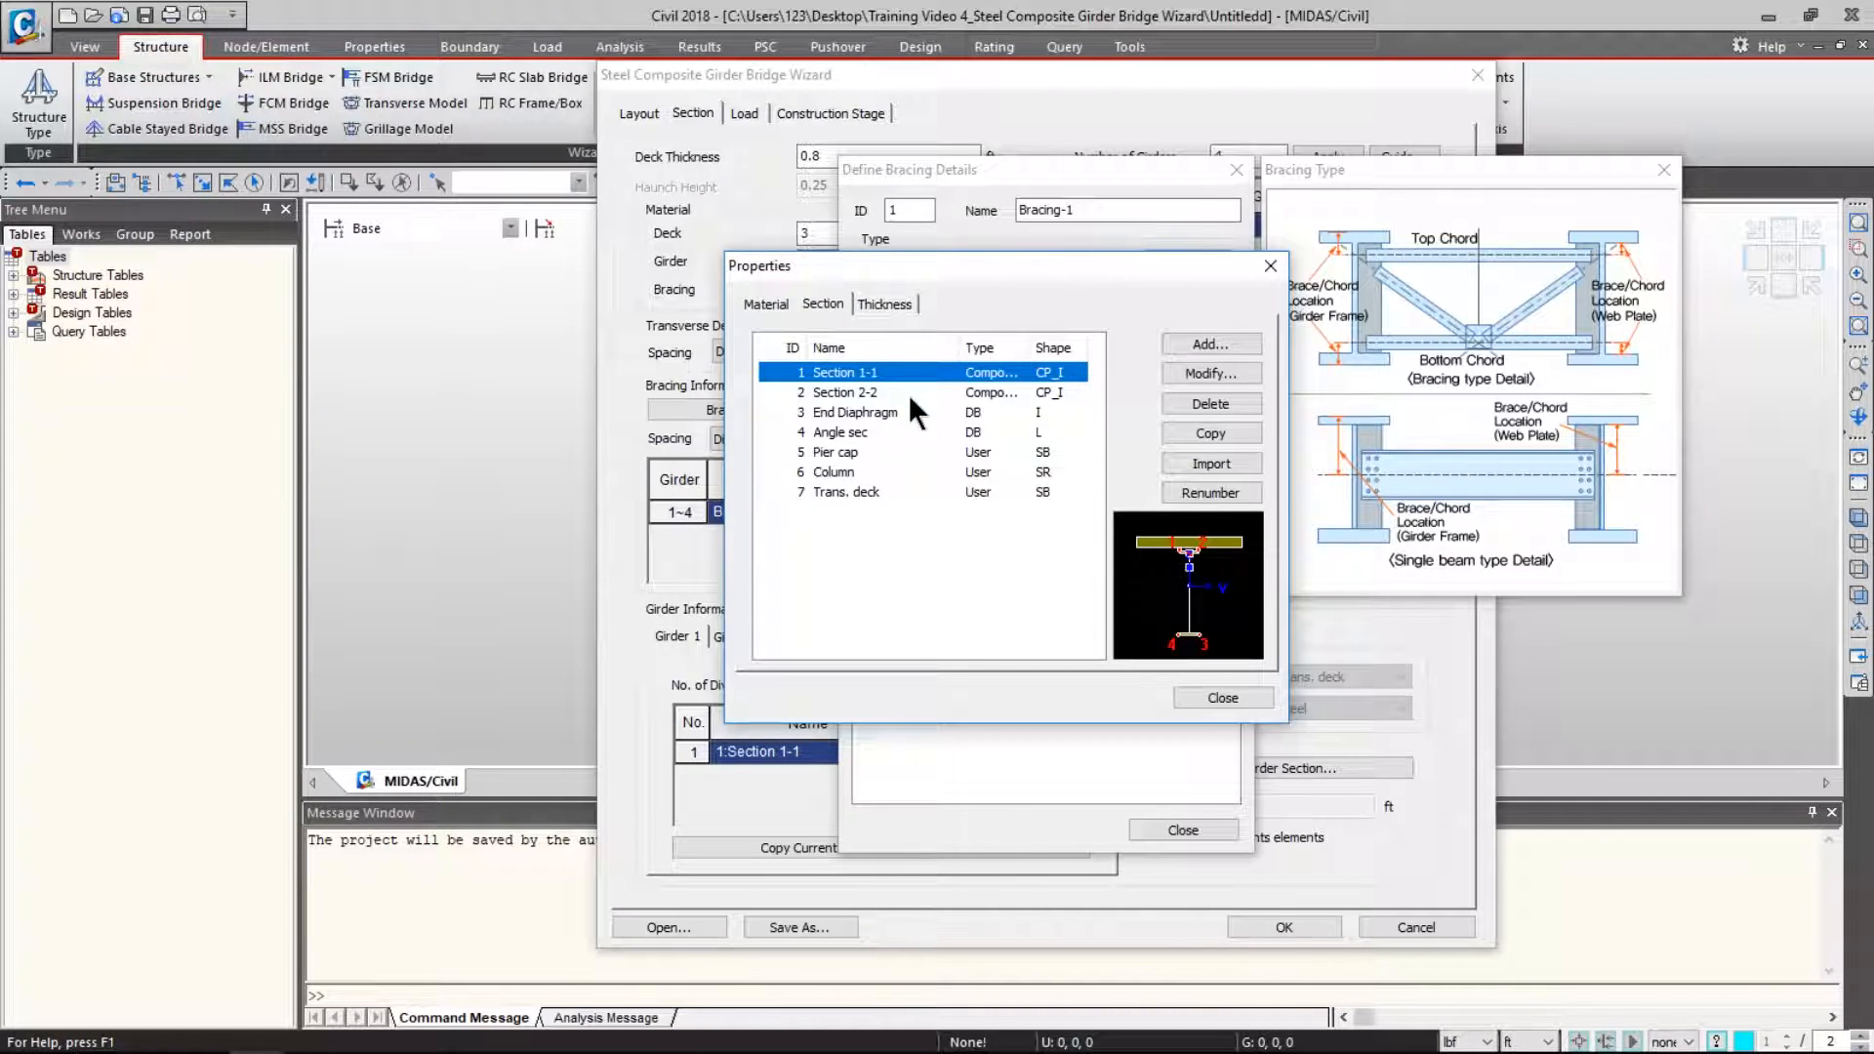
click(907, 394)
click(906, 412)
click(888, 474)
click(890, 490)
click(894, 450)
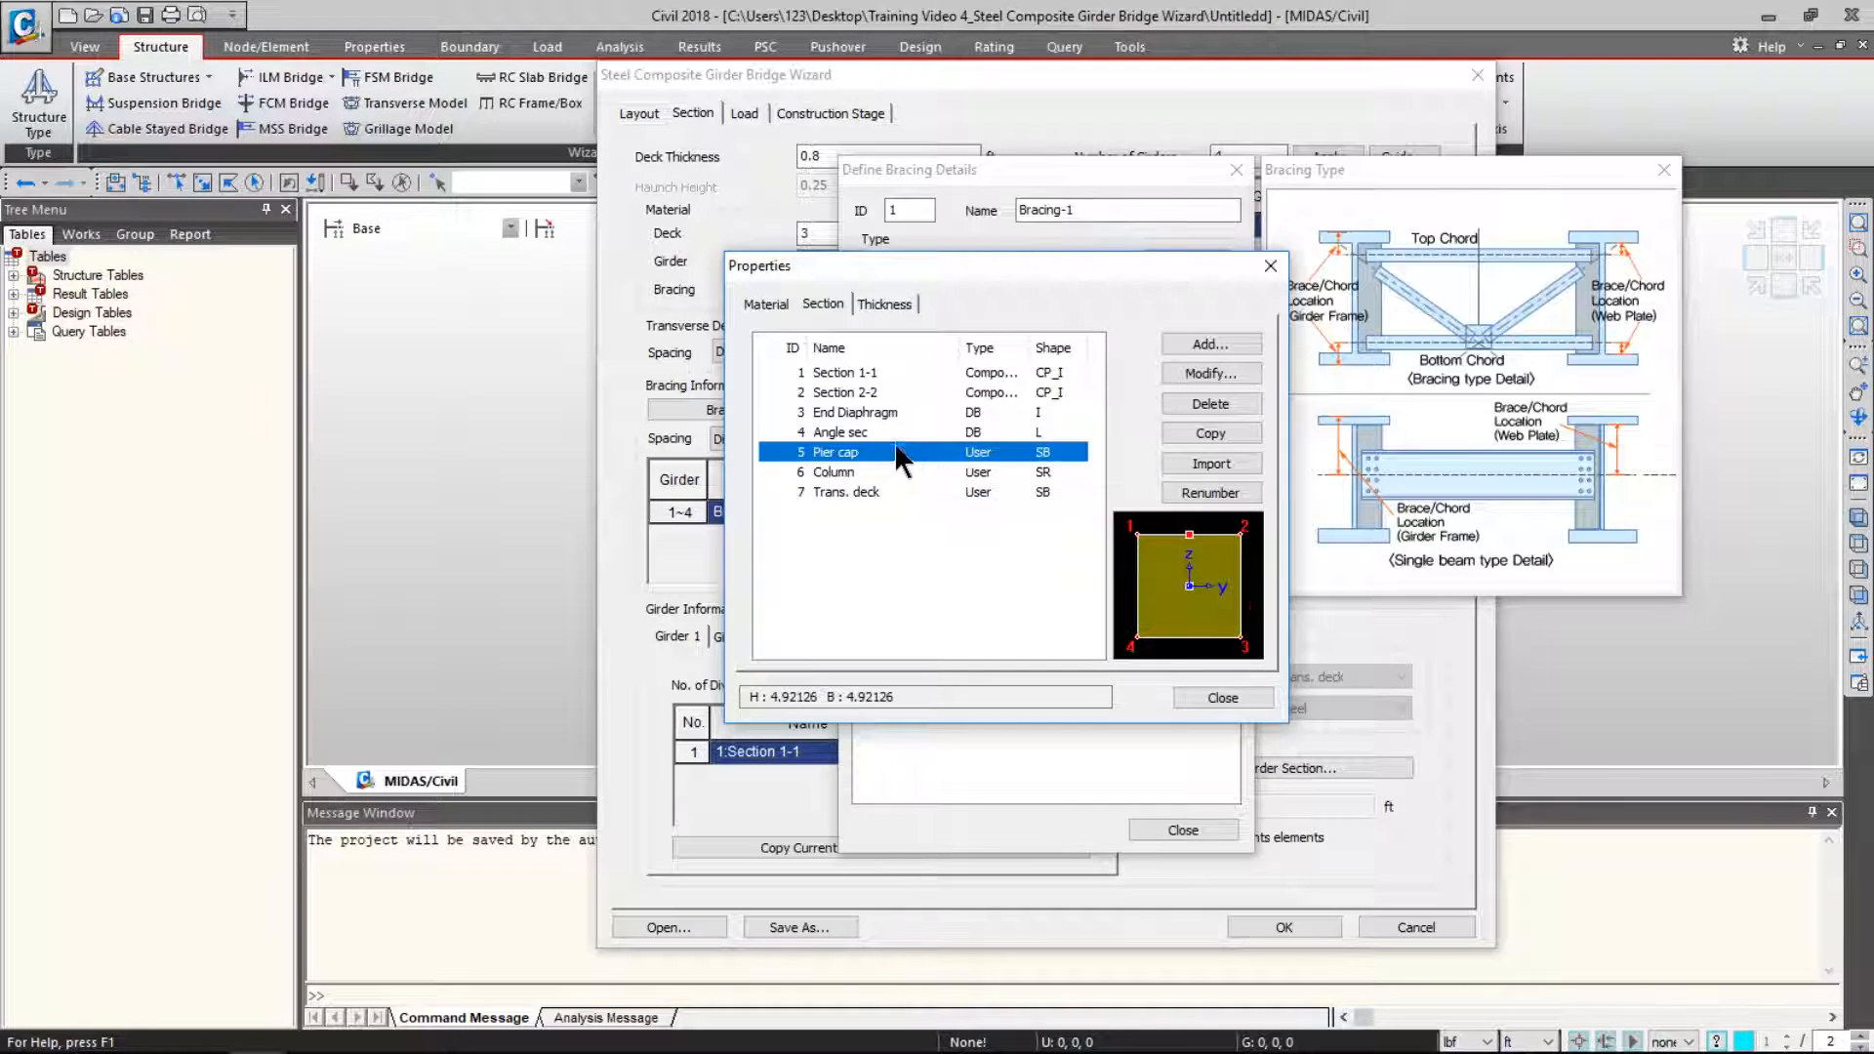
click(900, 412)
click(910, 370)
click(1223, 697)
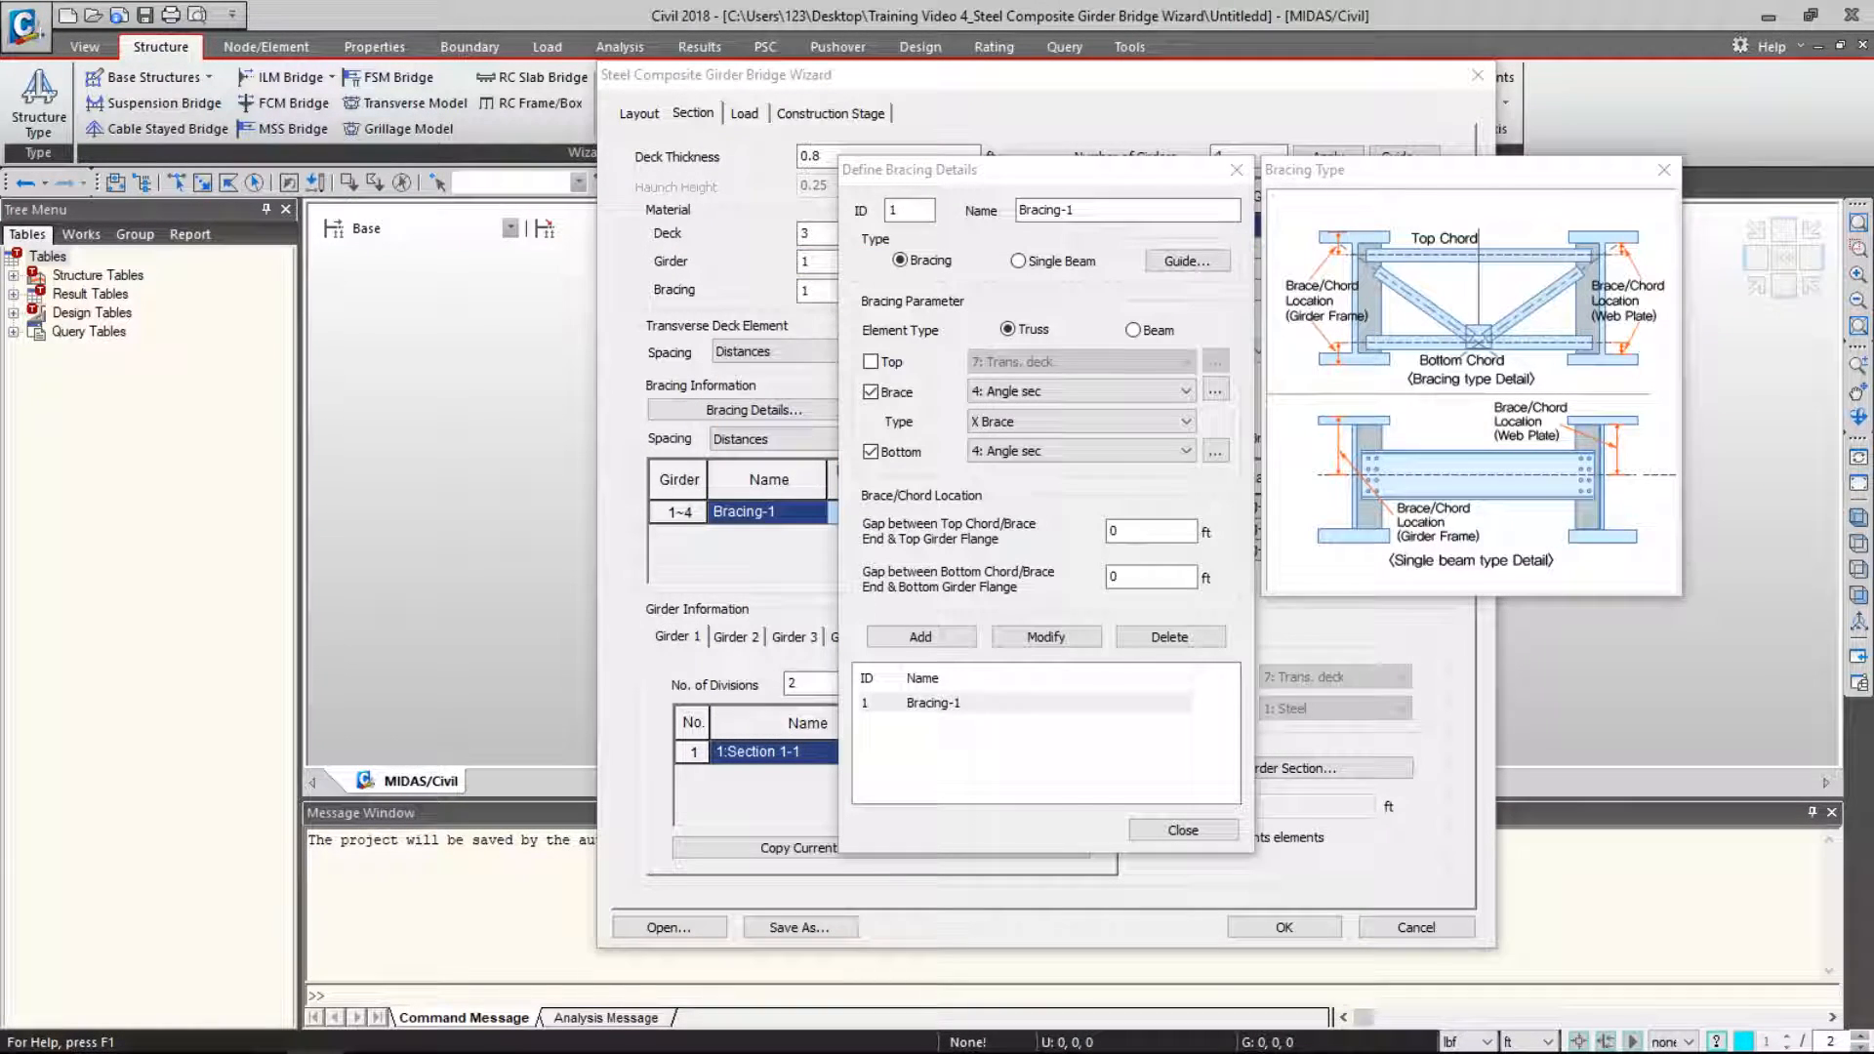
- Set Bracing-1 top and bottom chord gaps to 0.66 ft and save the changes
double_click(1117, 532)
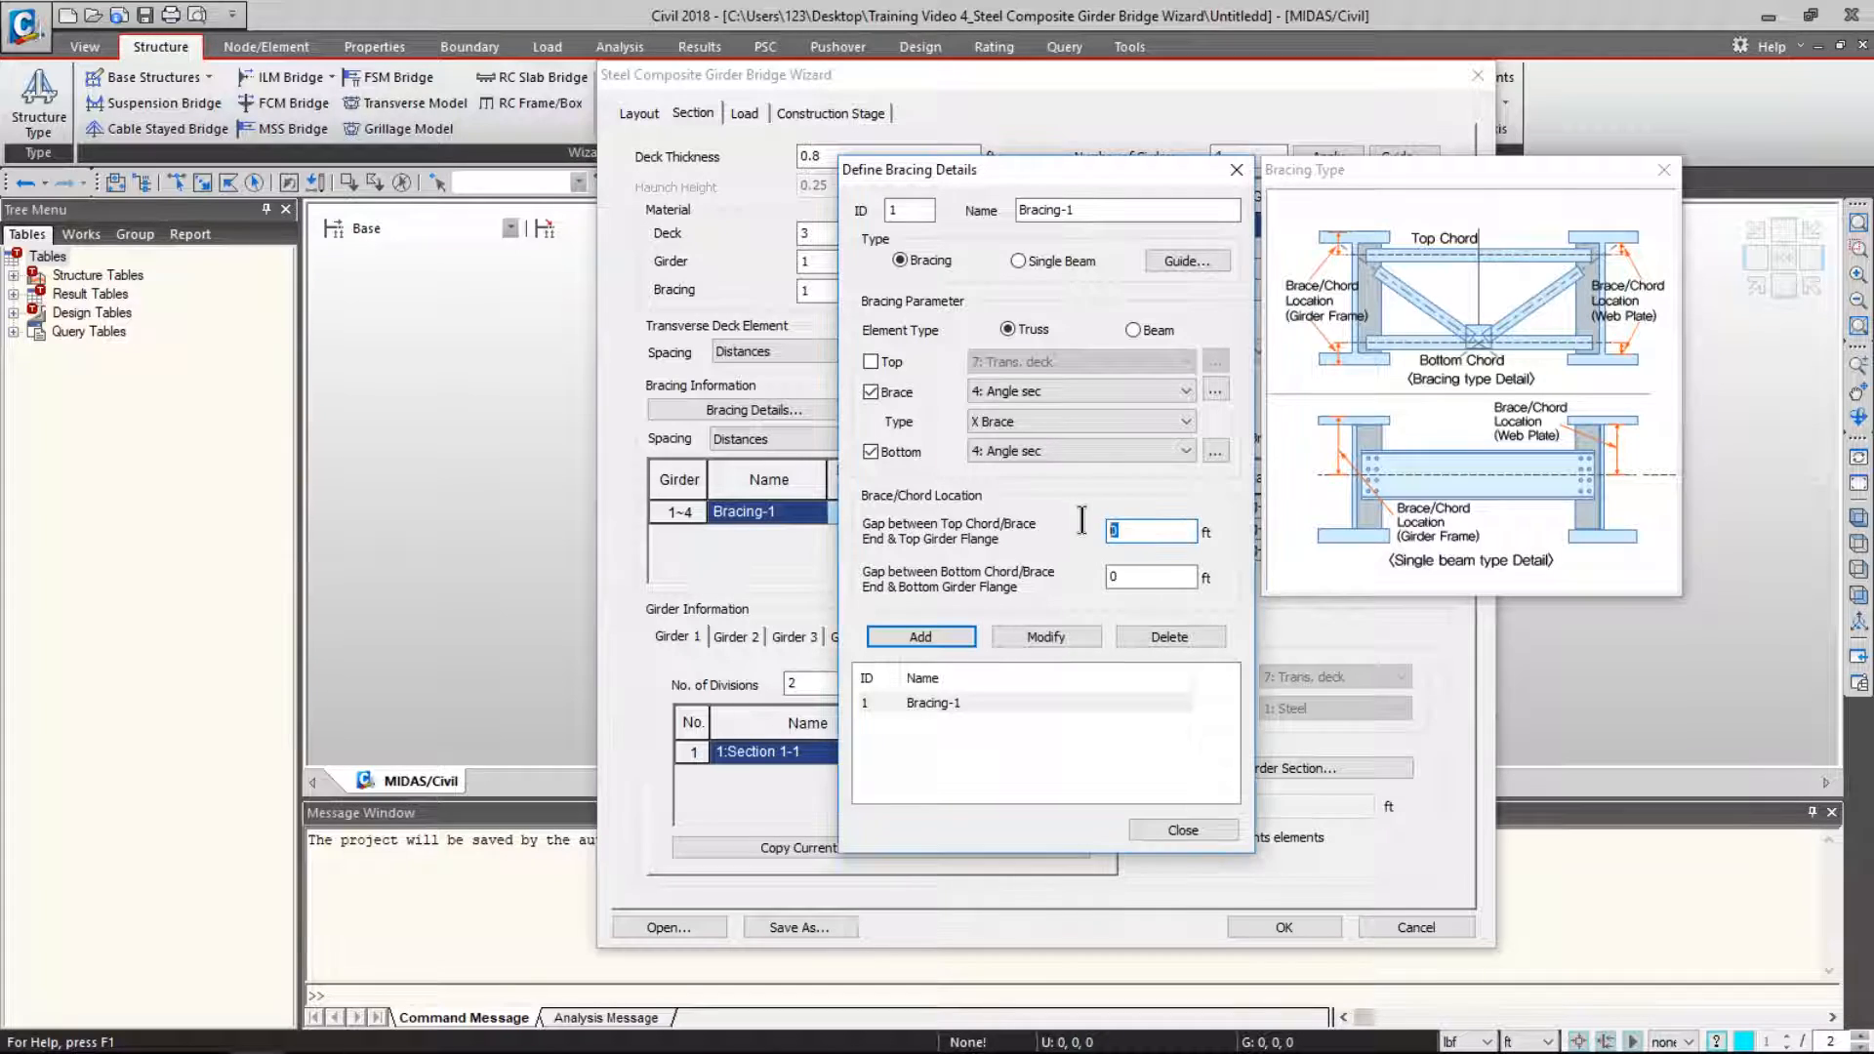
text(0.66)
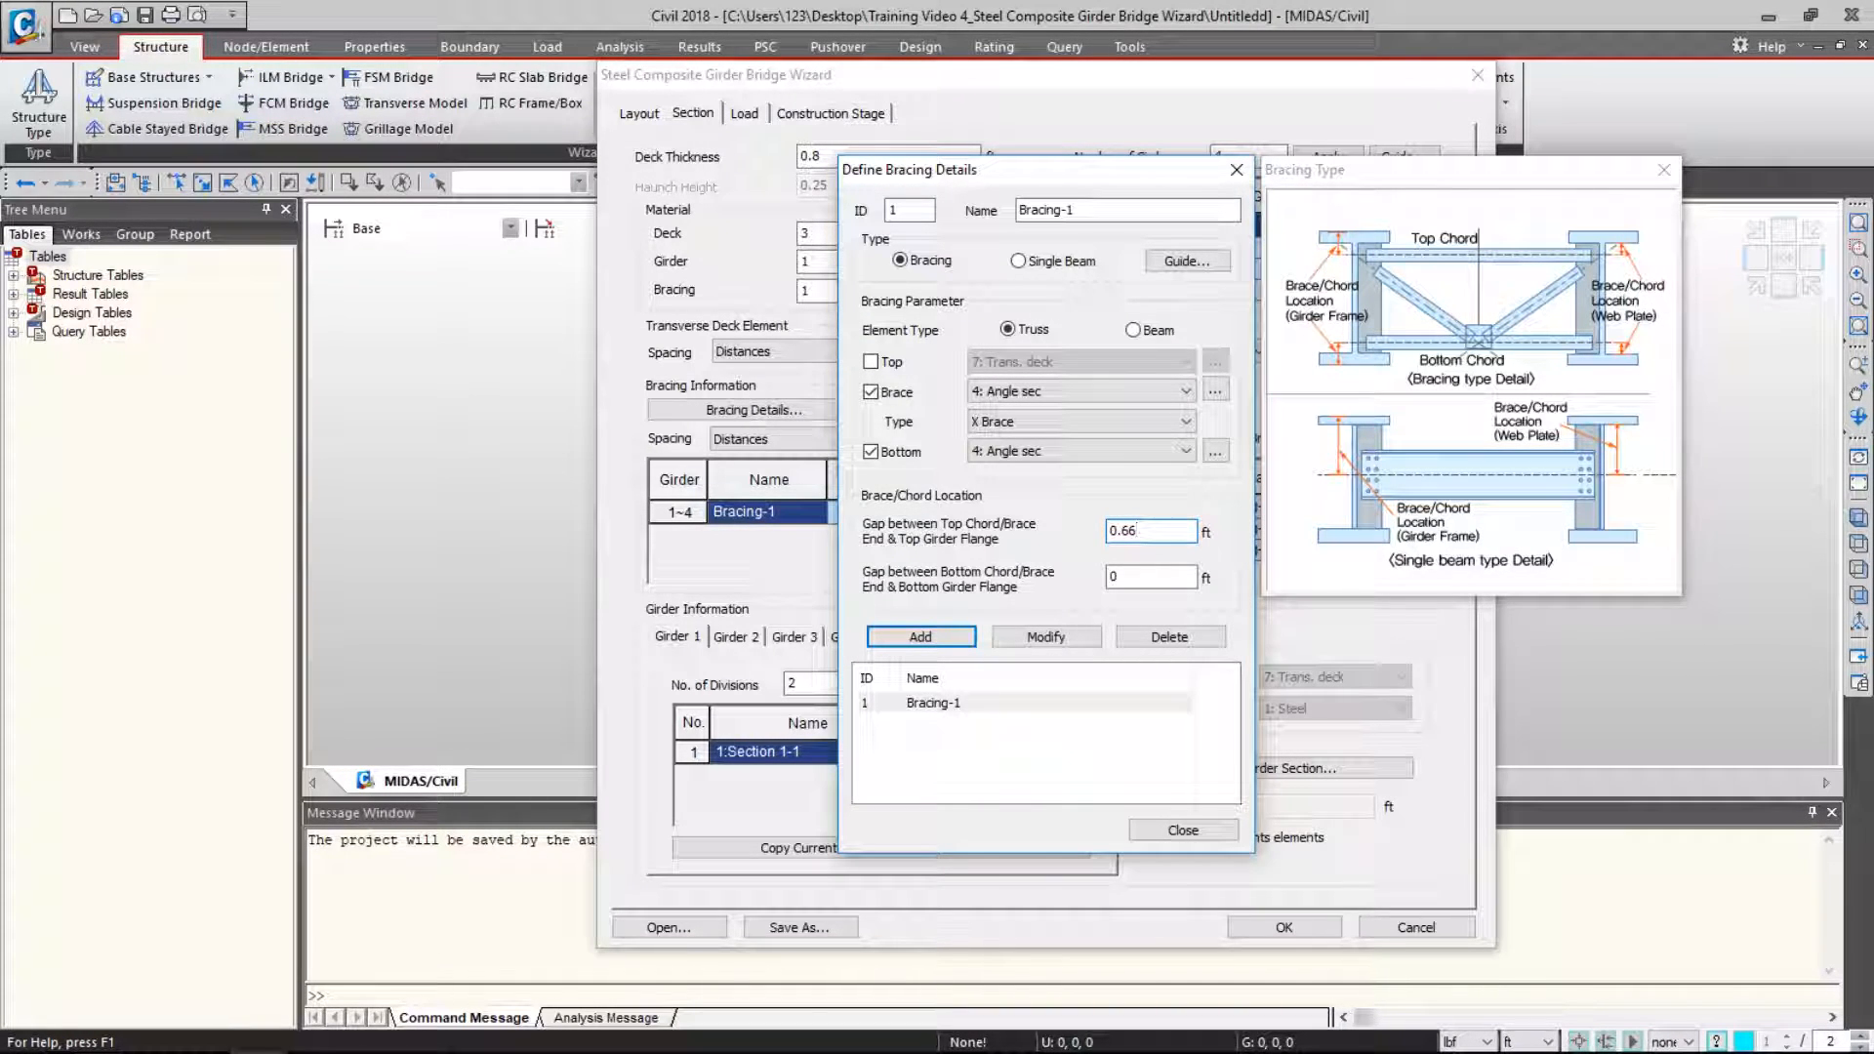
key(Tab)
text(0.66)
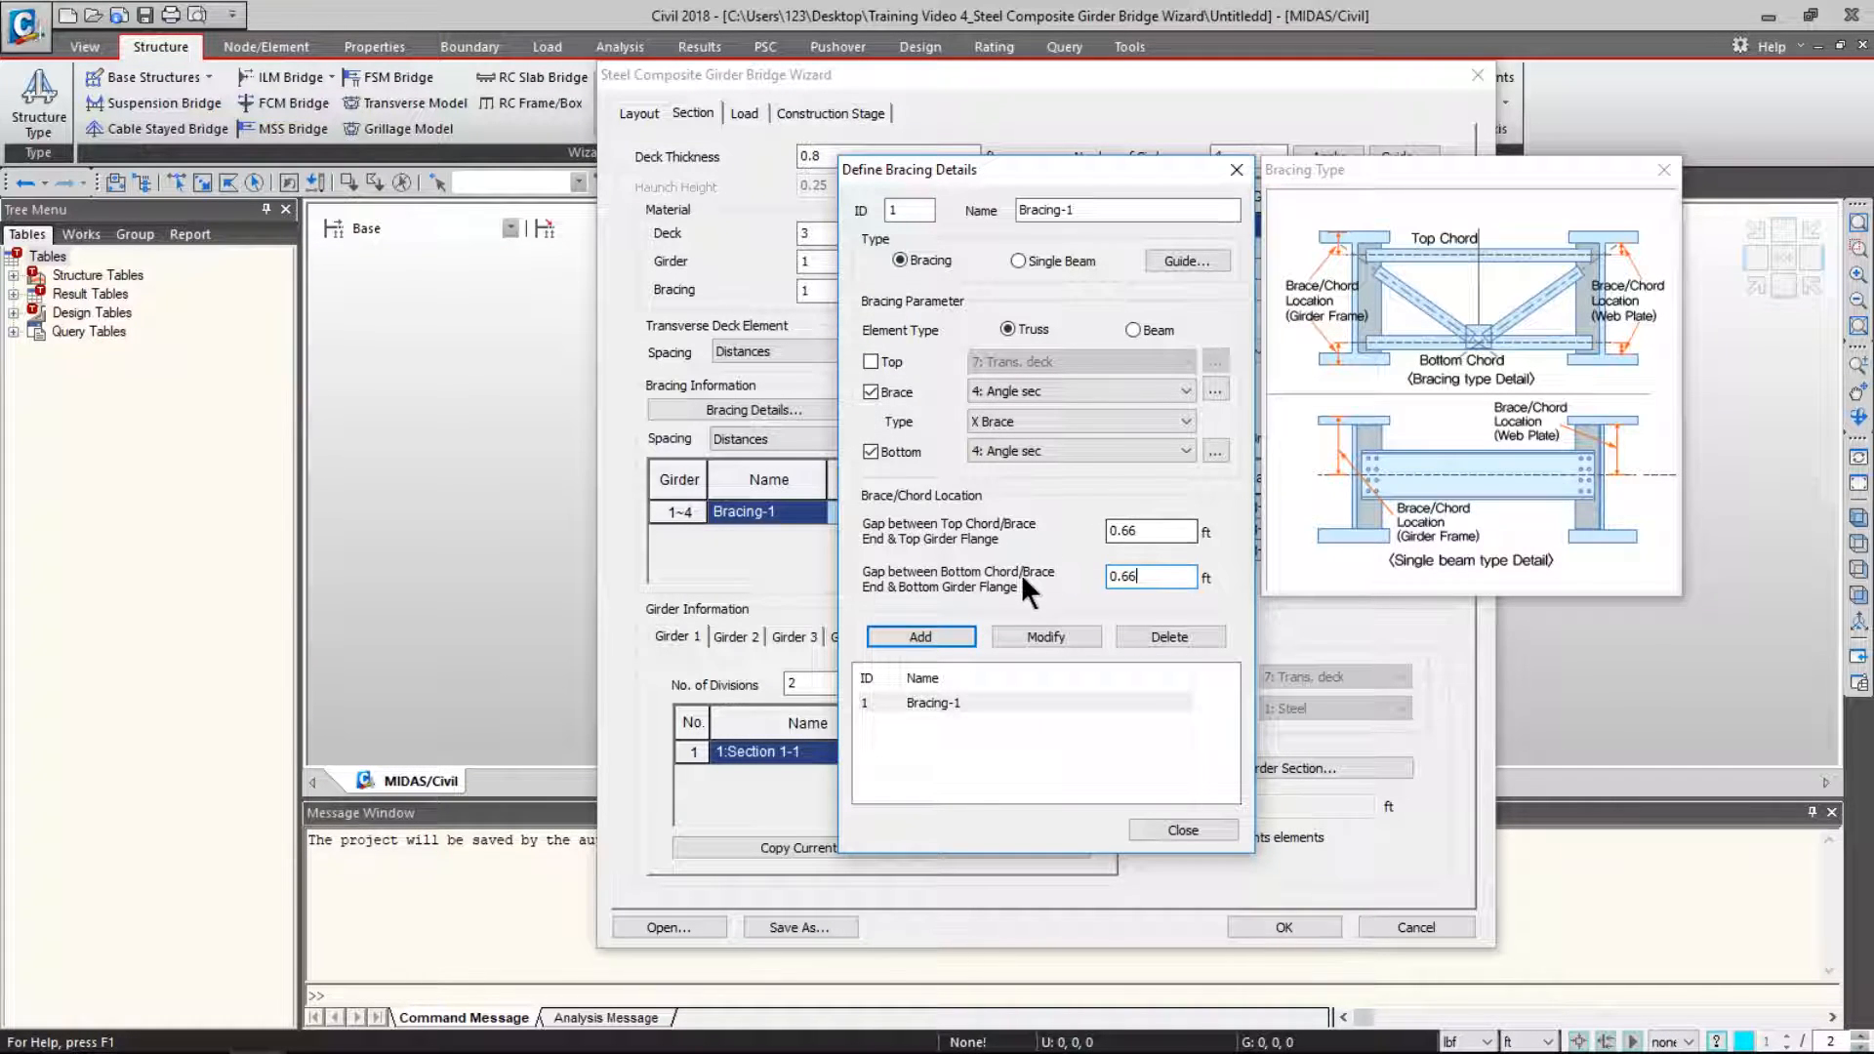
click(1049, 635)
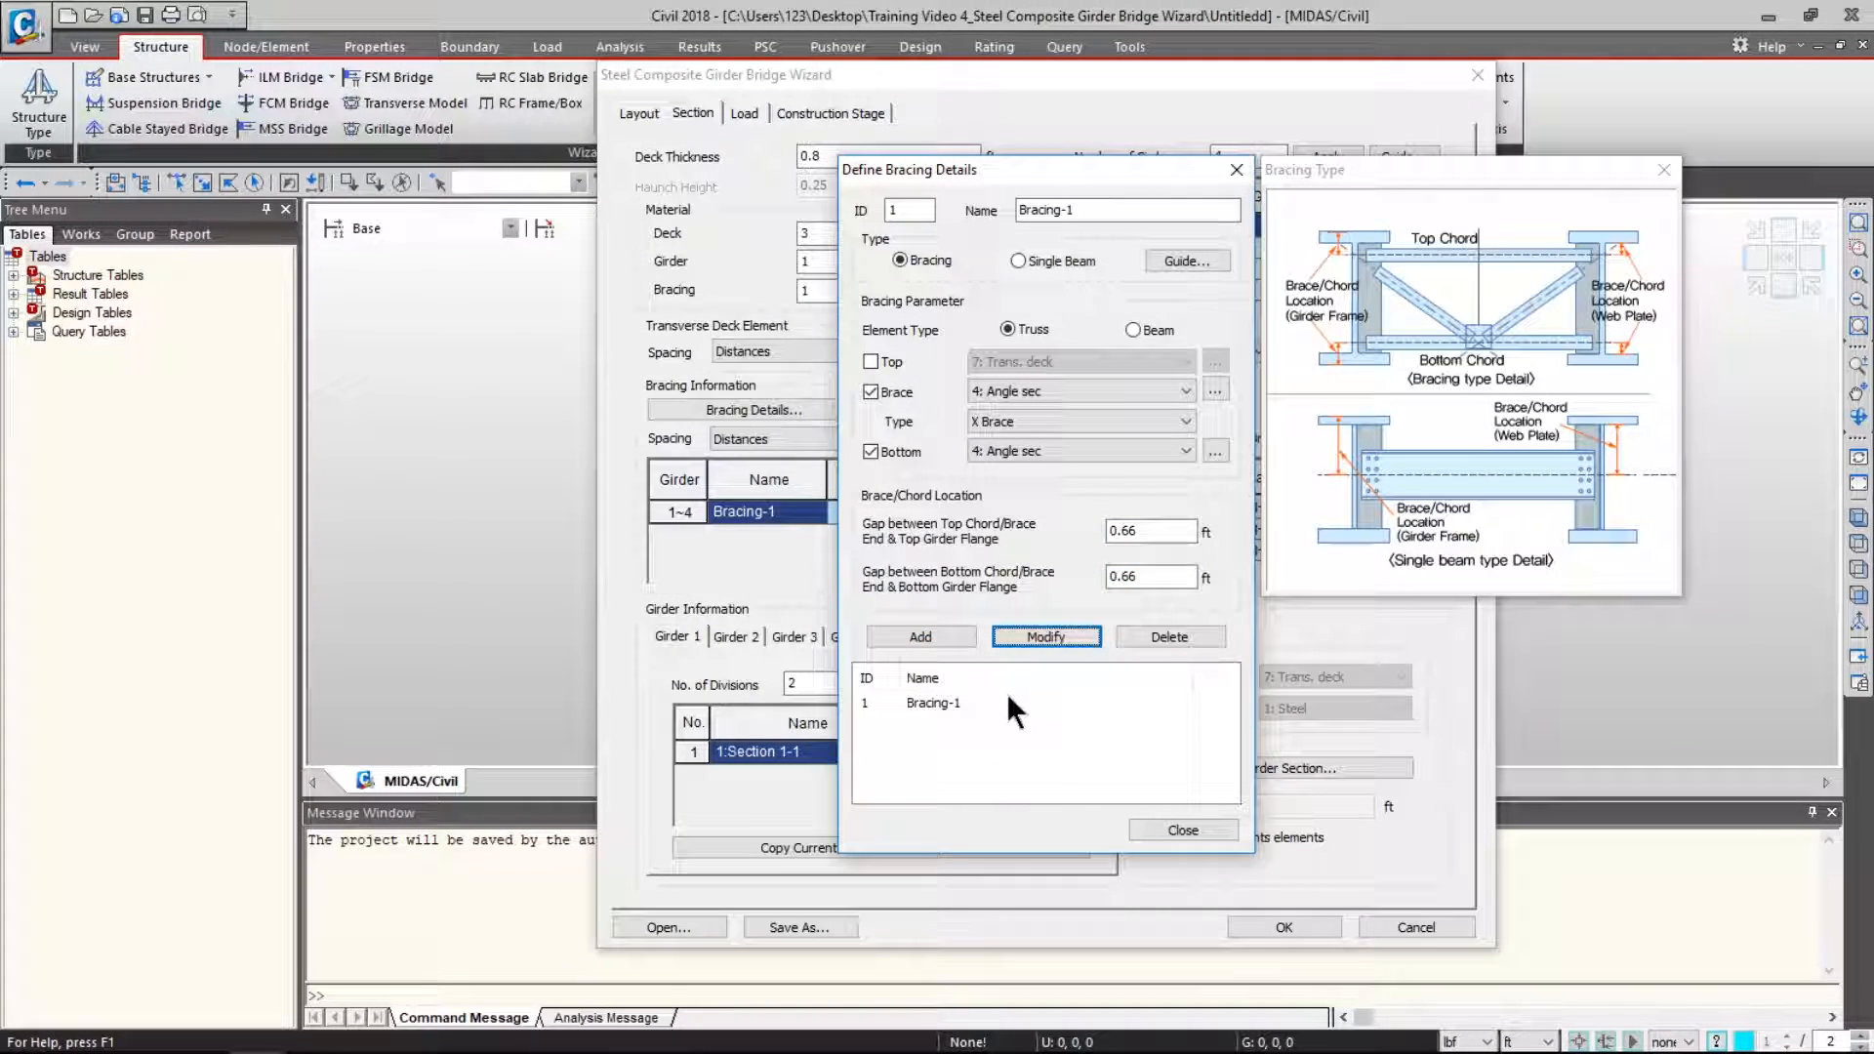
- Add Bracing-2 as a V Brace
click(907, 207)
click(1090, 211)
text(2)
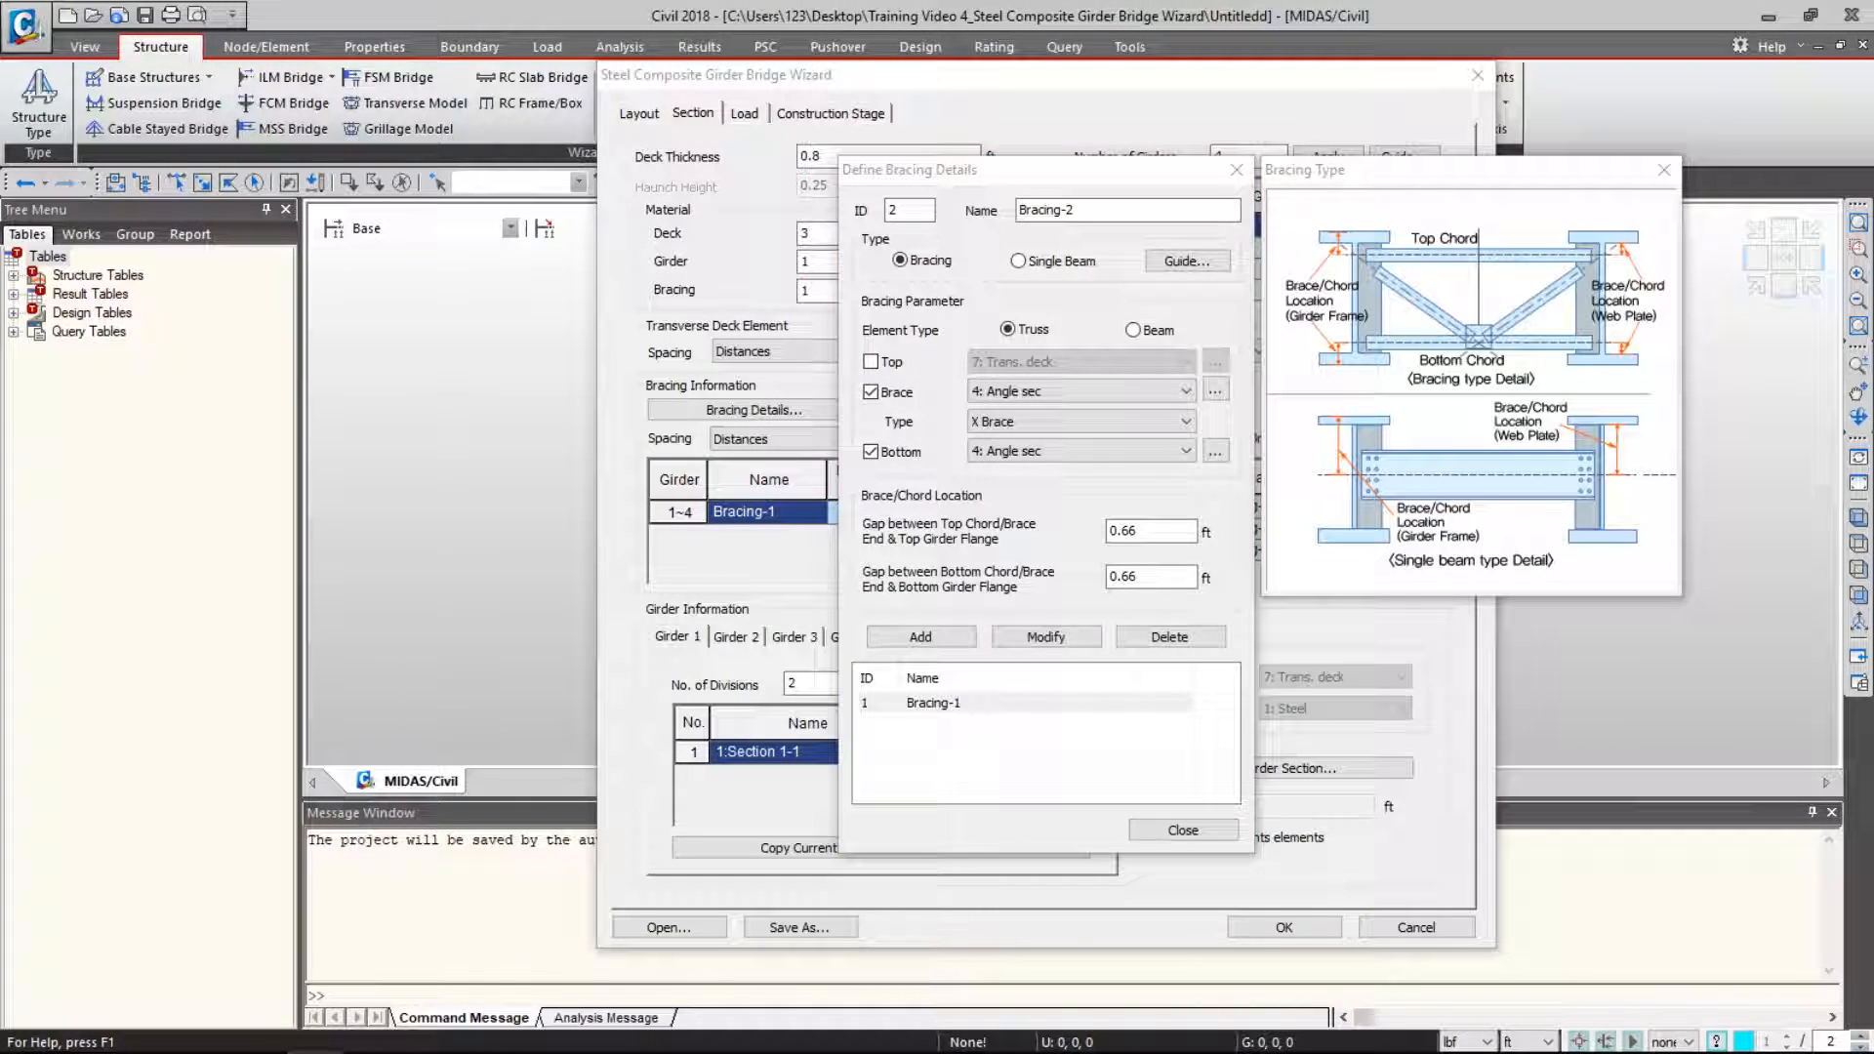
click(1005, 424)
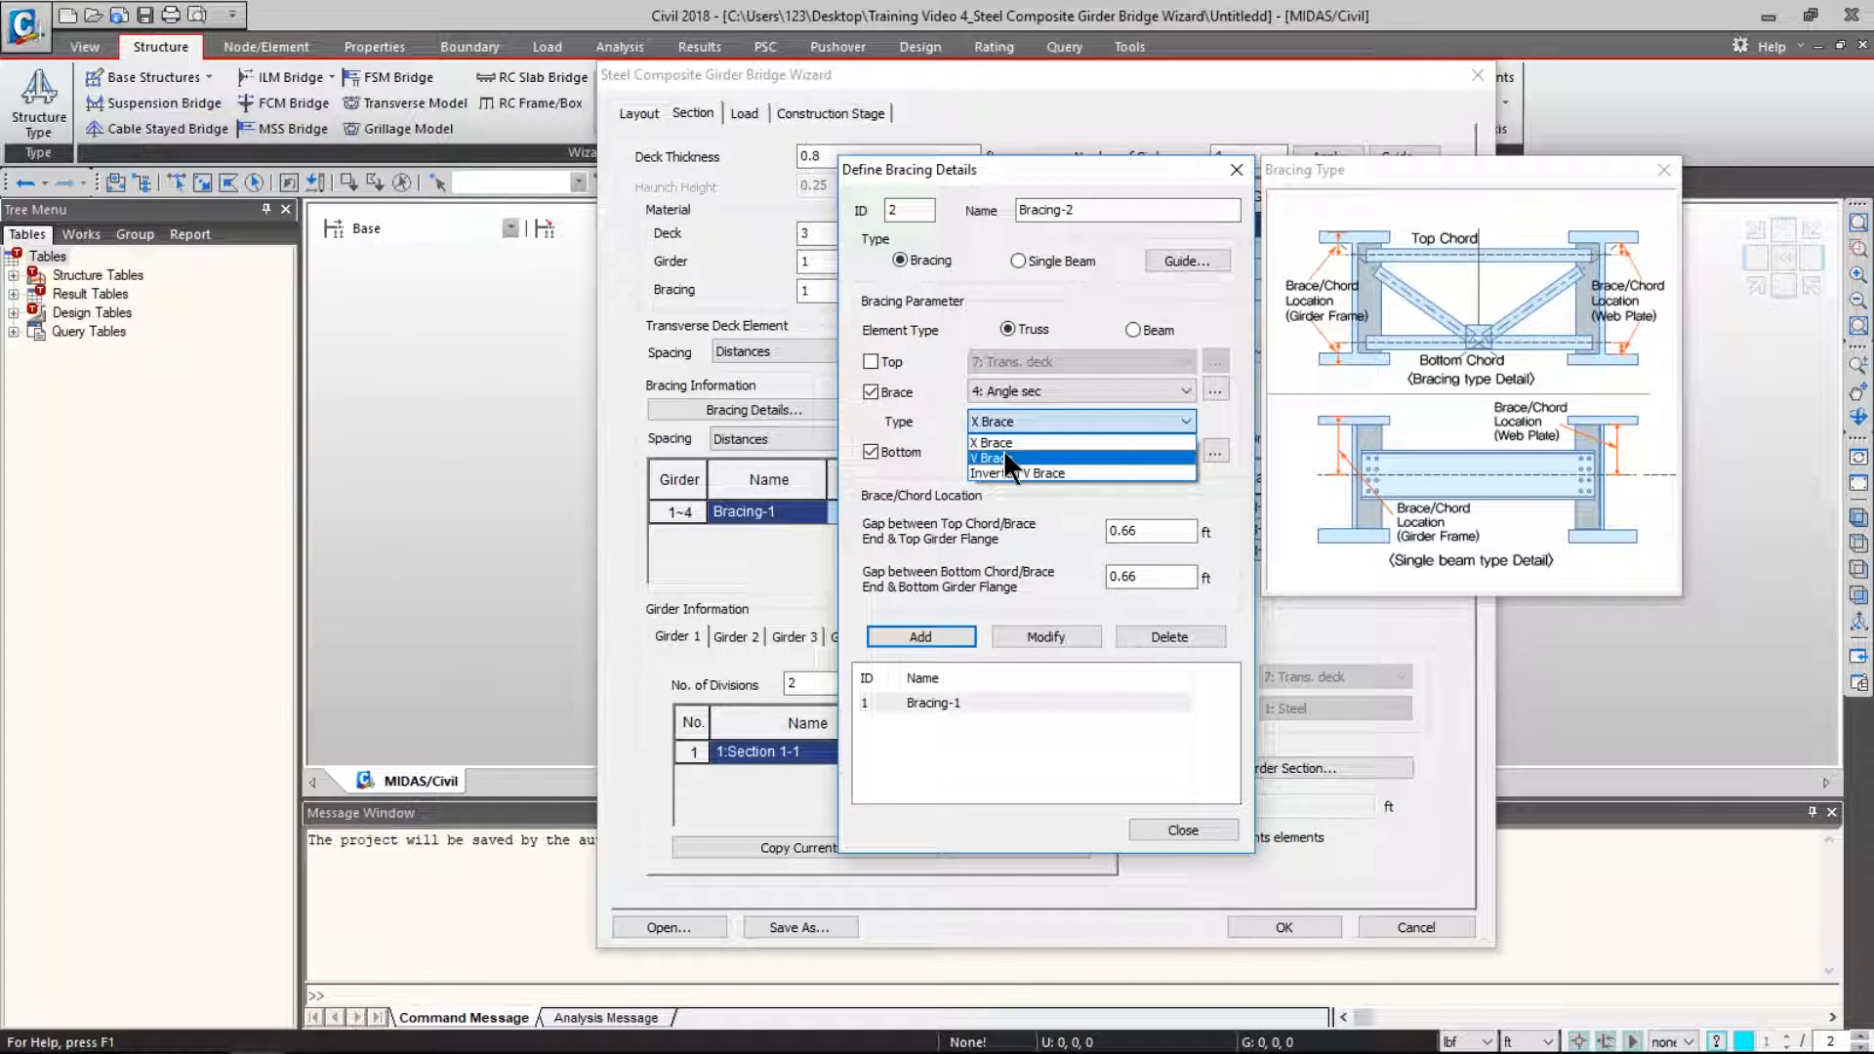
click(1004, 458)
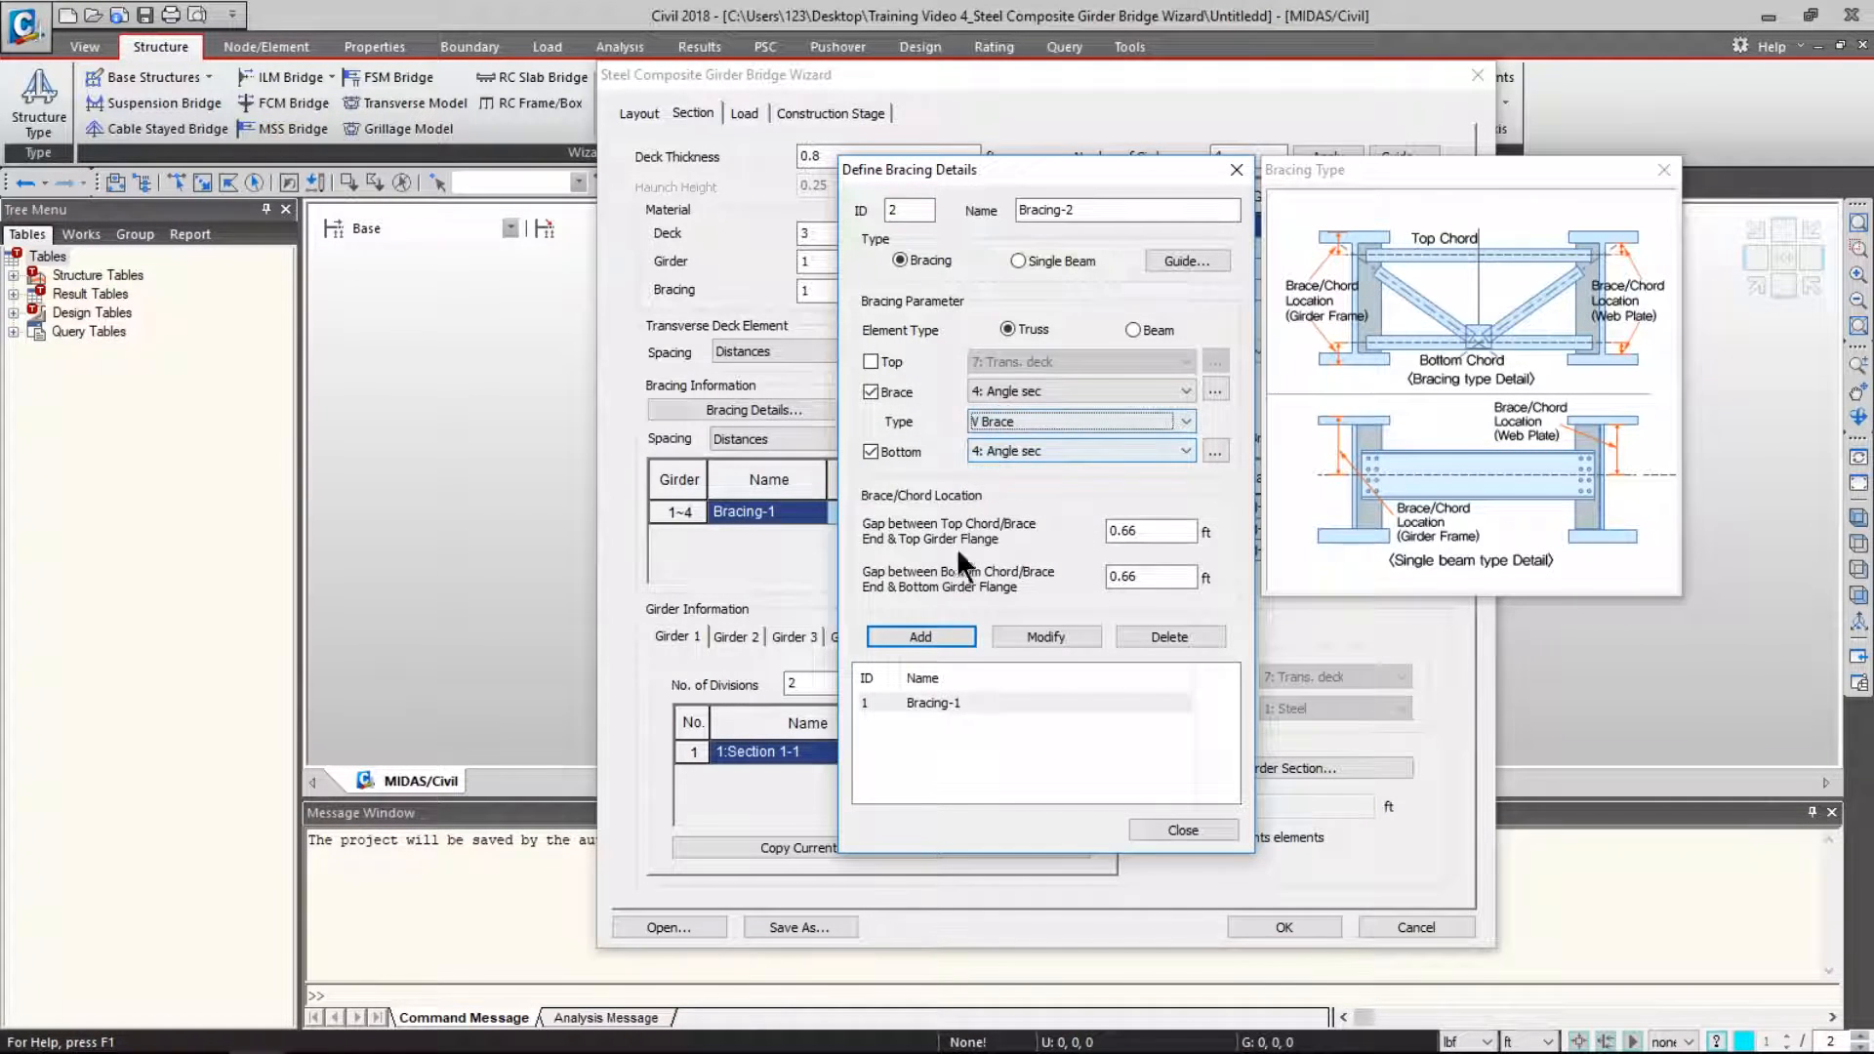
click(922, 637)
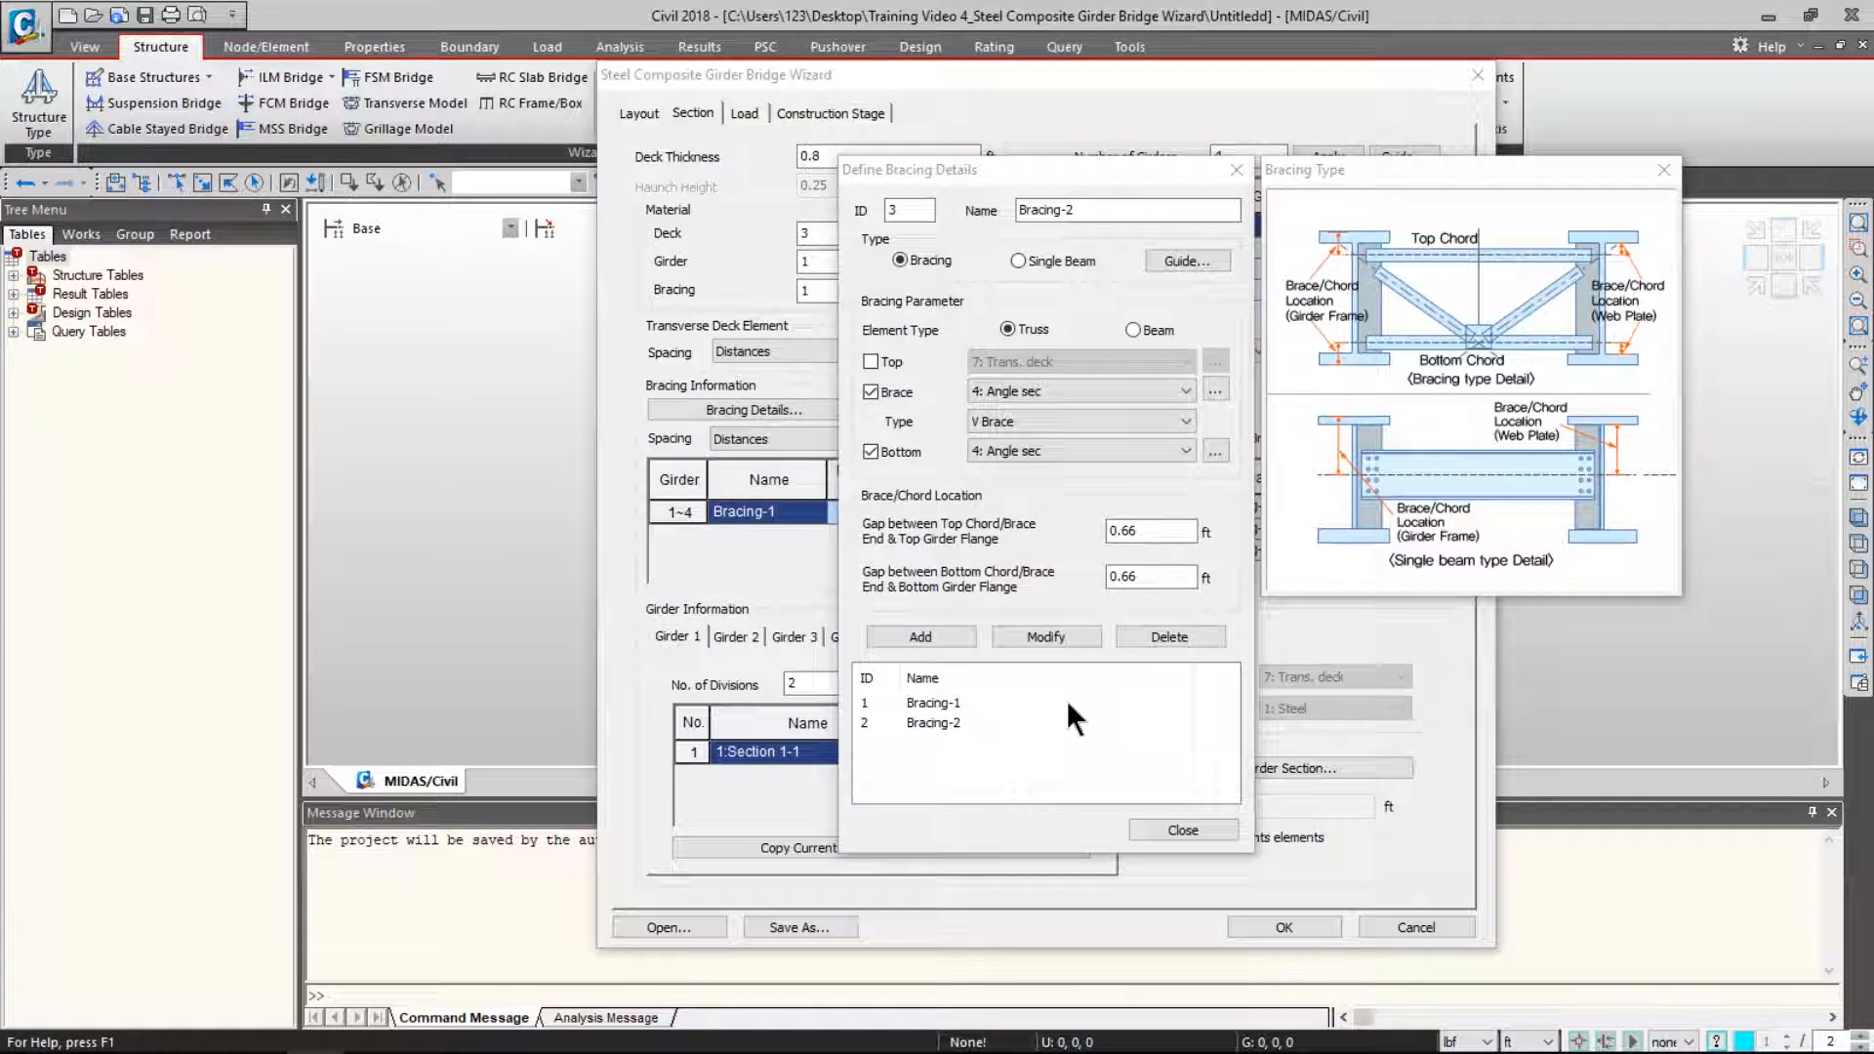
- Compare the Bracing-1 and Bracing-2 settings, then close Bracing Details
click(979, 702)
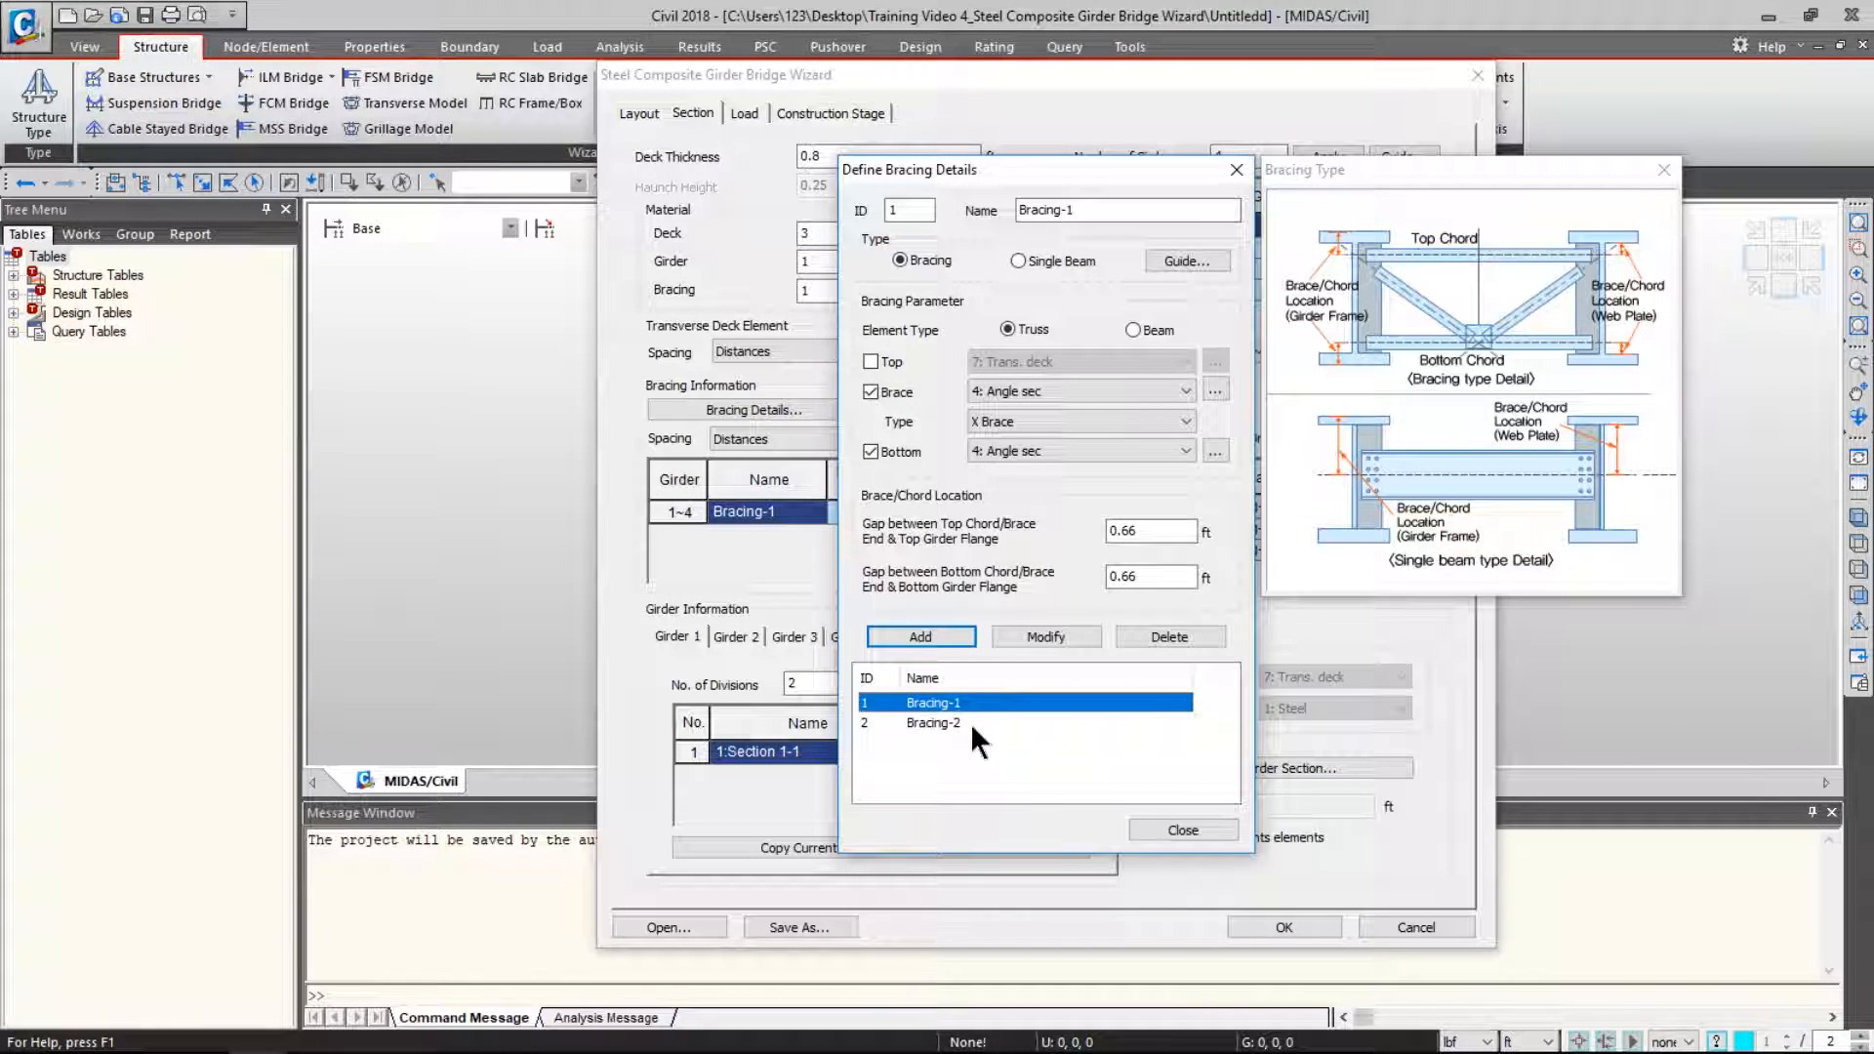
click(971, 720)
click(978, 699)
click(971, 724)
click(976, 704)
click(975, 725)
click(978, 707)
click(976, 723)
click(976, 703)
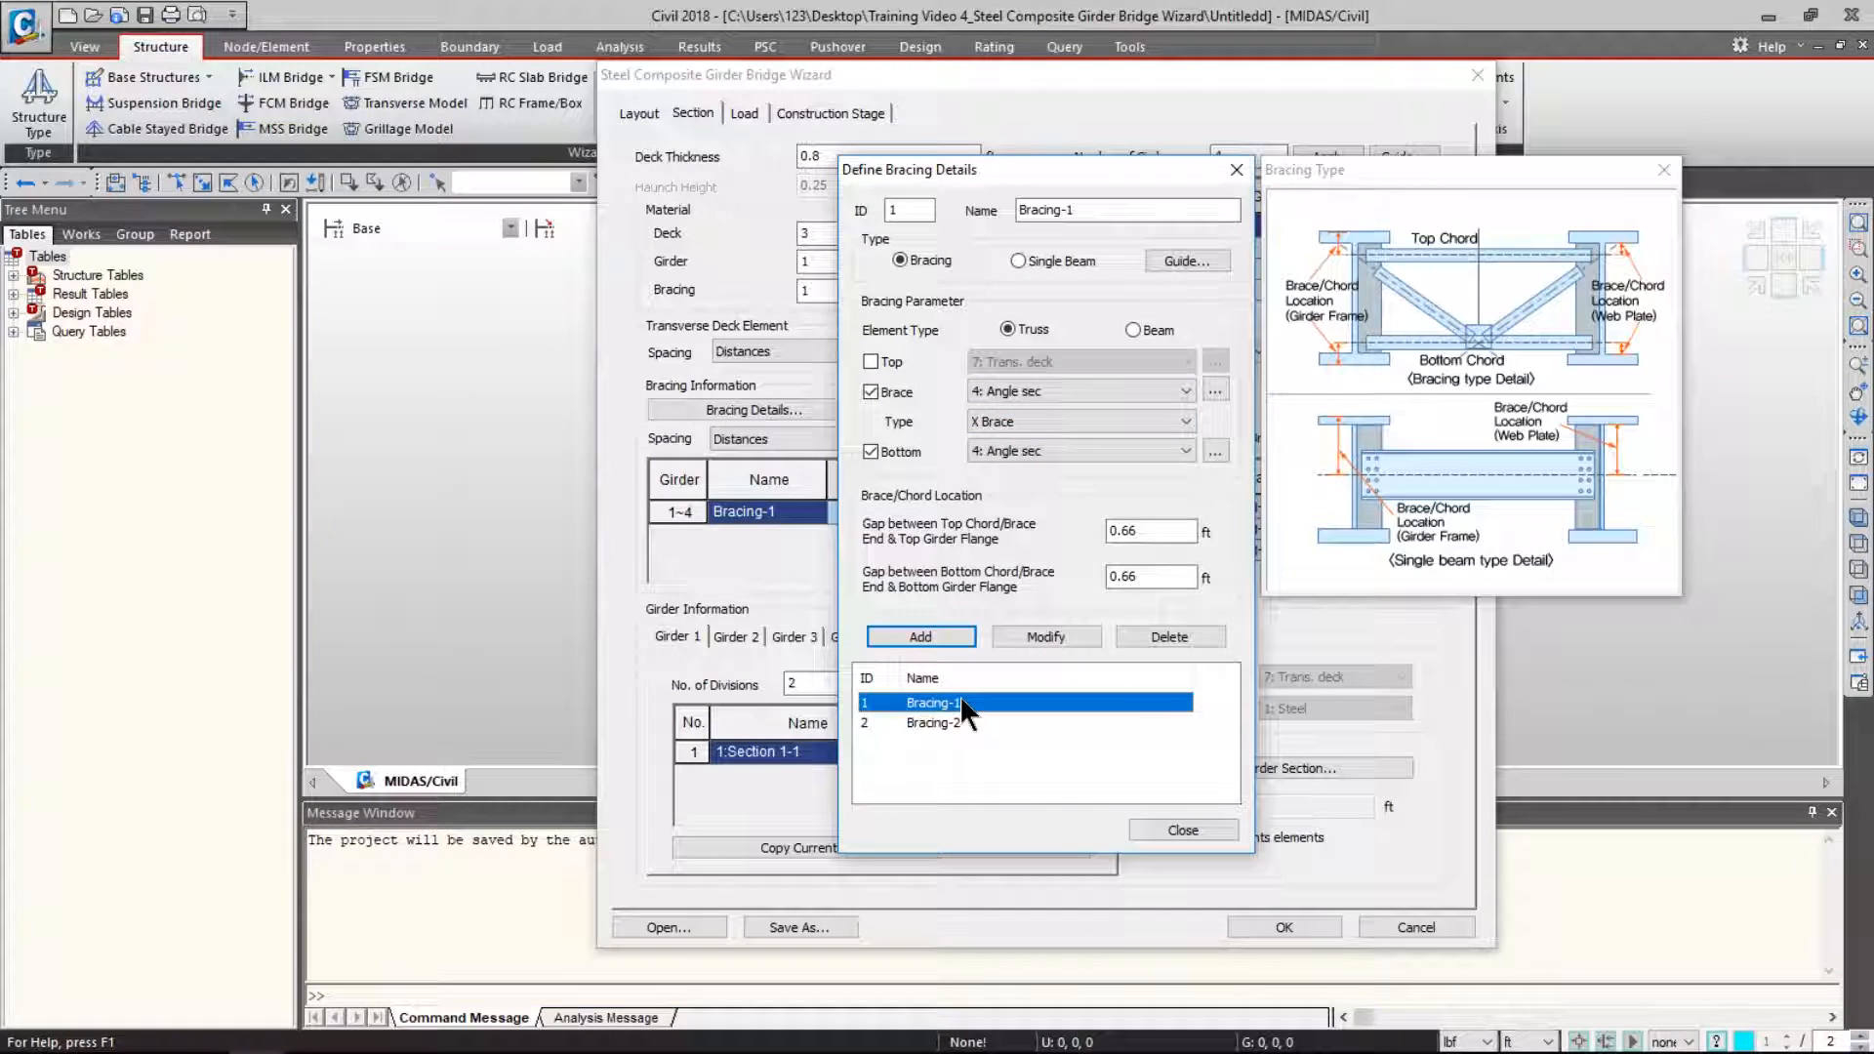
click(953, 720)
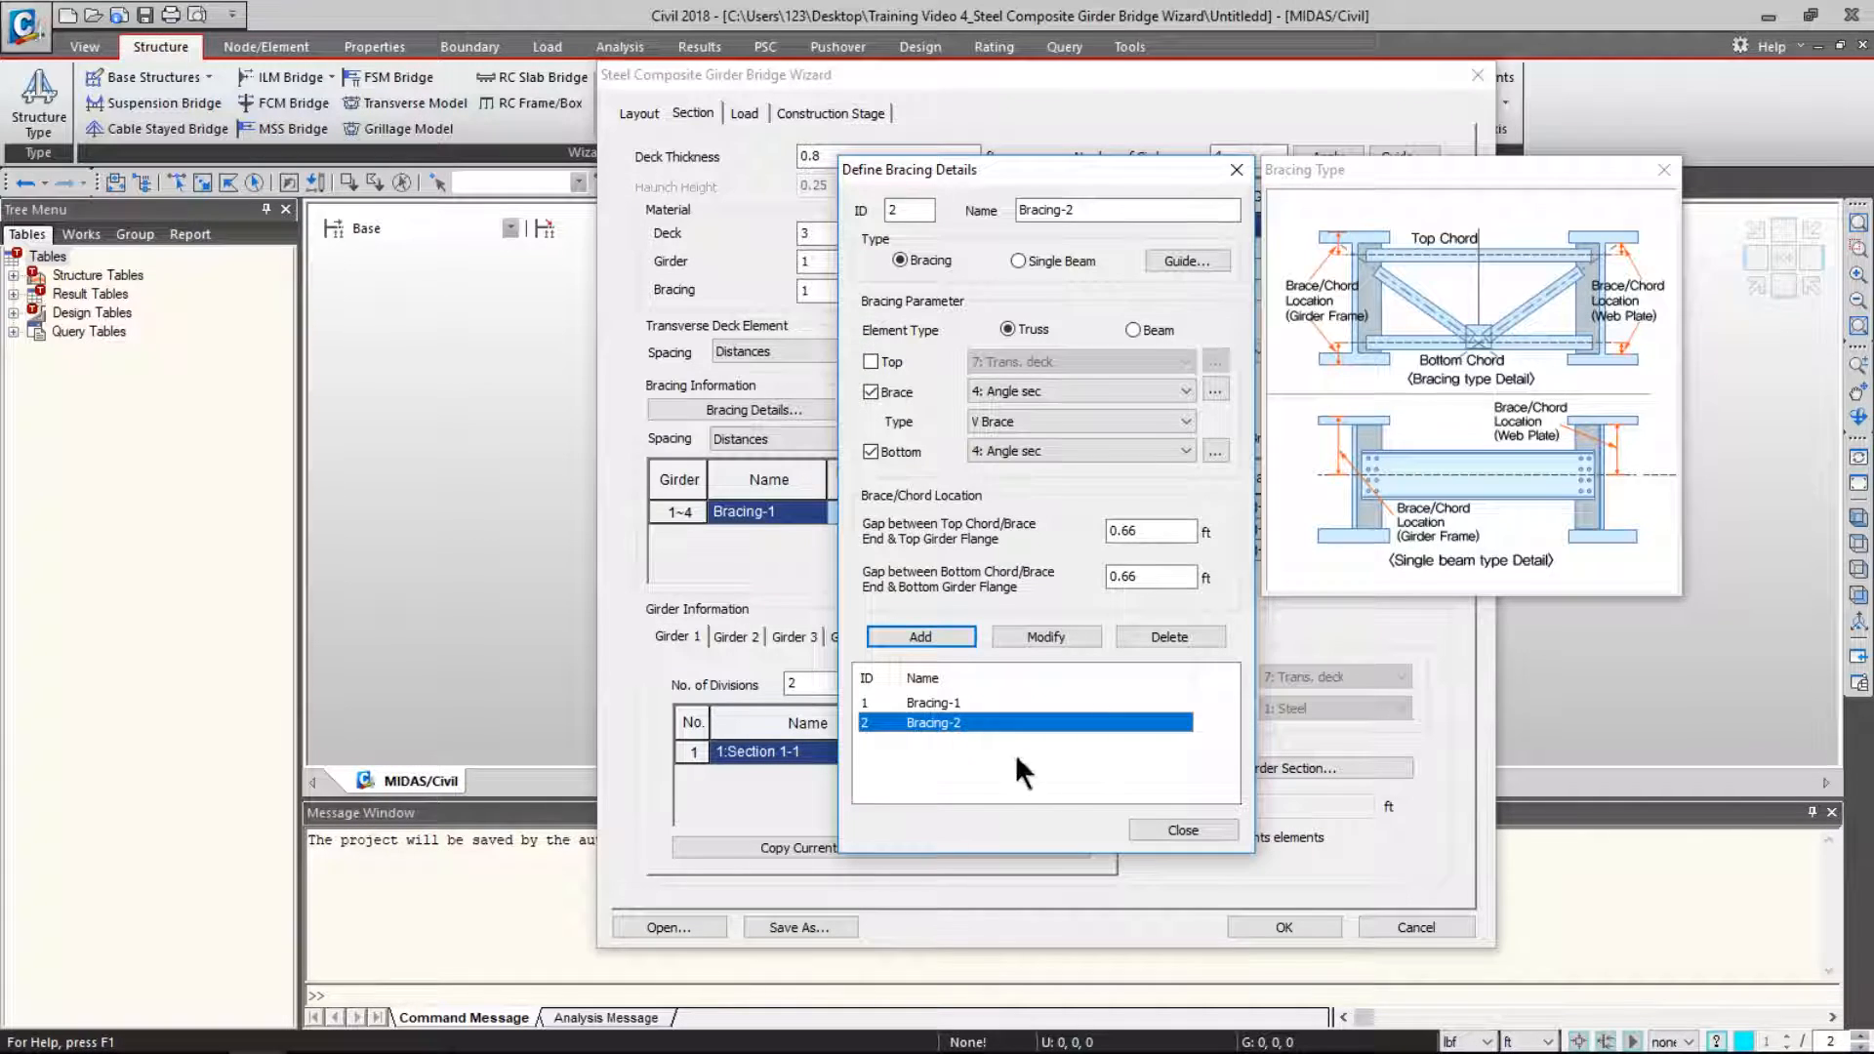
key(ctrl)
key(ctrl)
click(1158, 828)
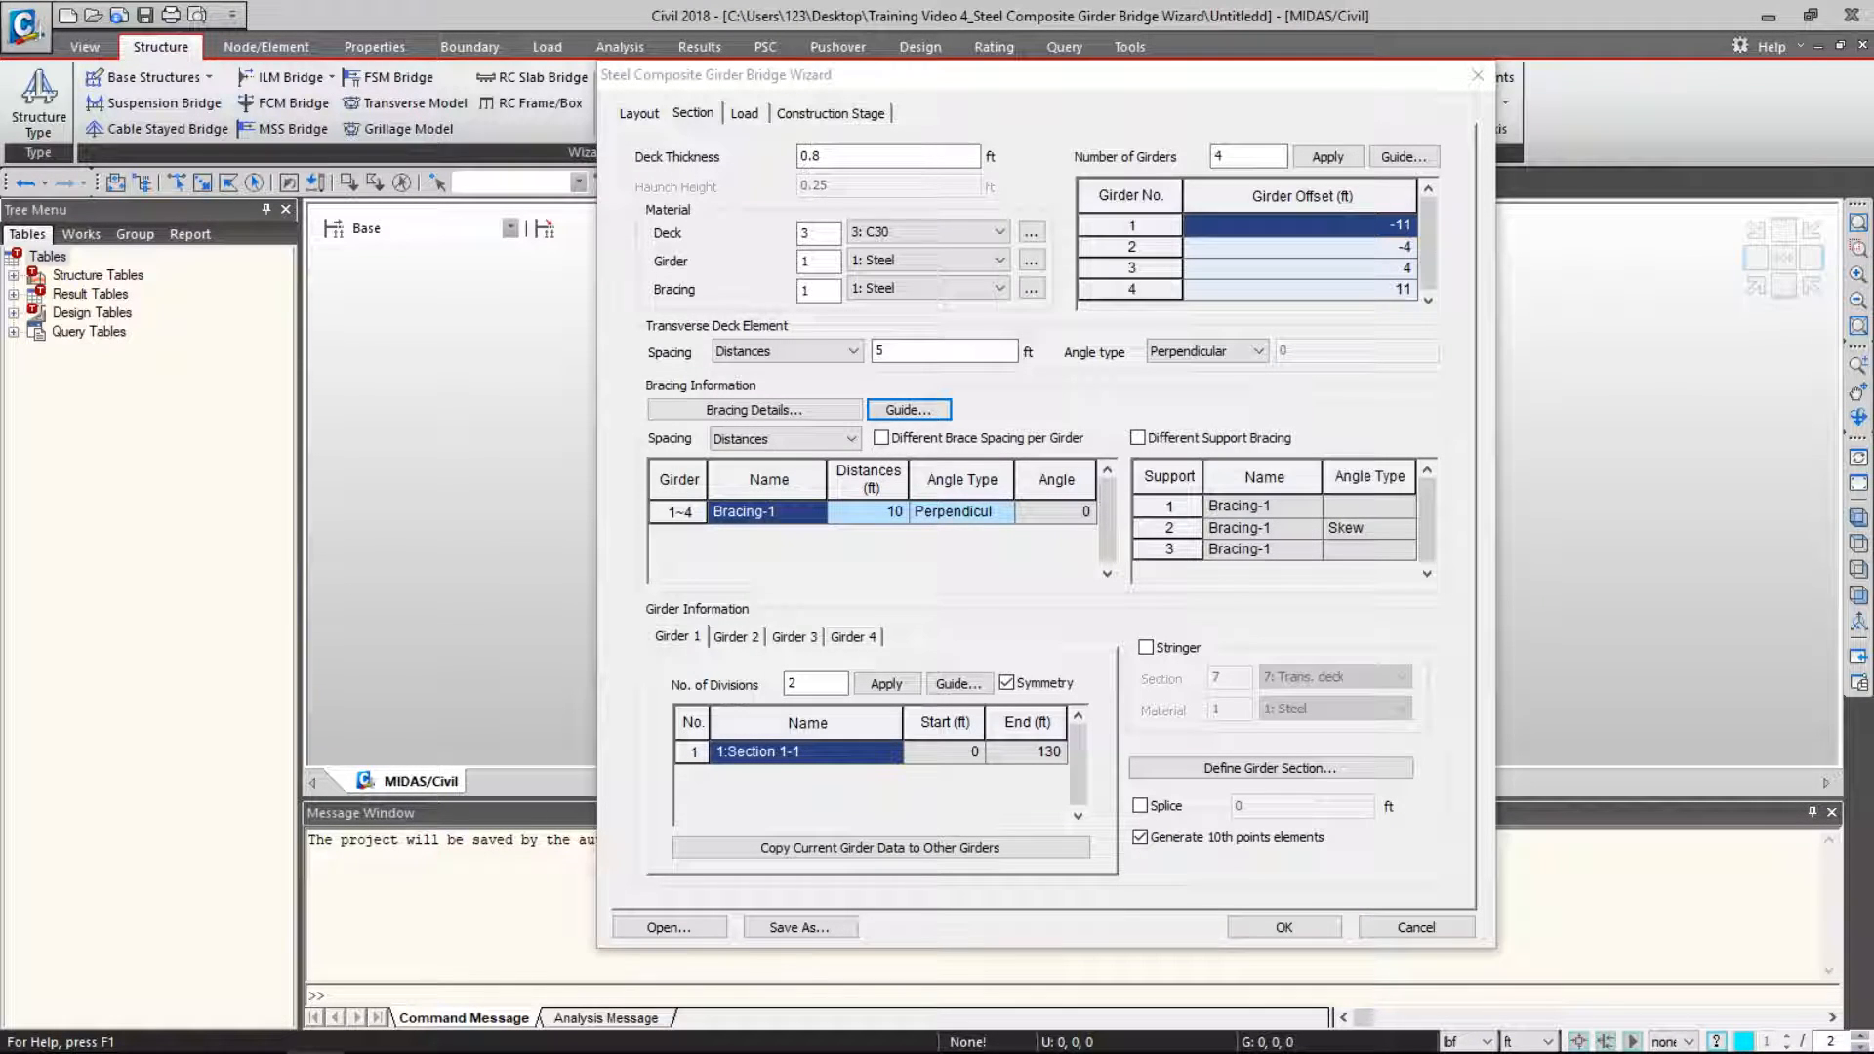
- Open the bracing guide and space Bracing-1 on girders 1–4 by 16 ft distances
click(906, 410)
drag(1752, 68, 296, 74)
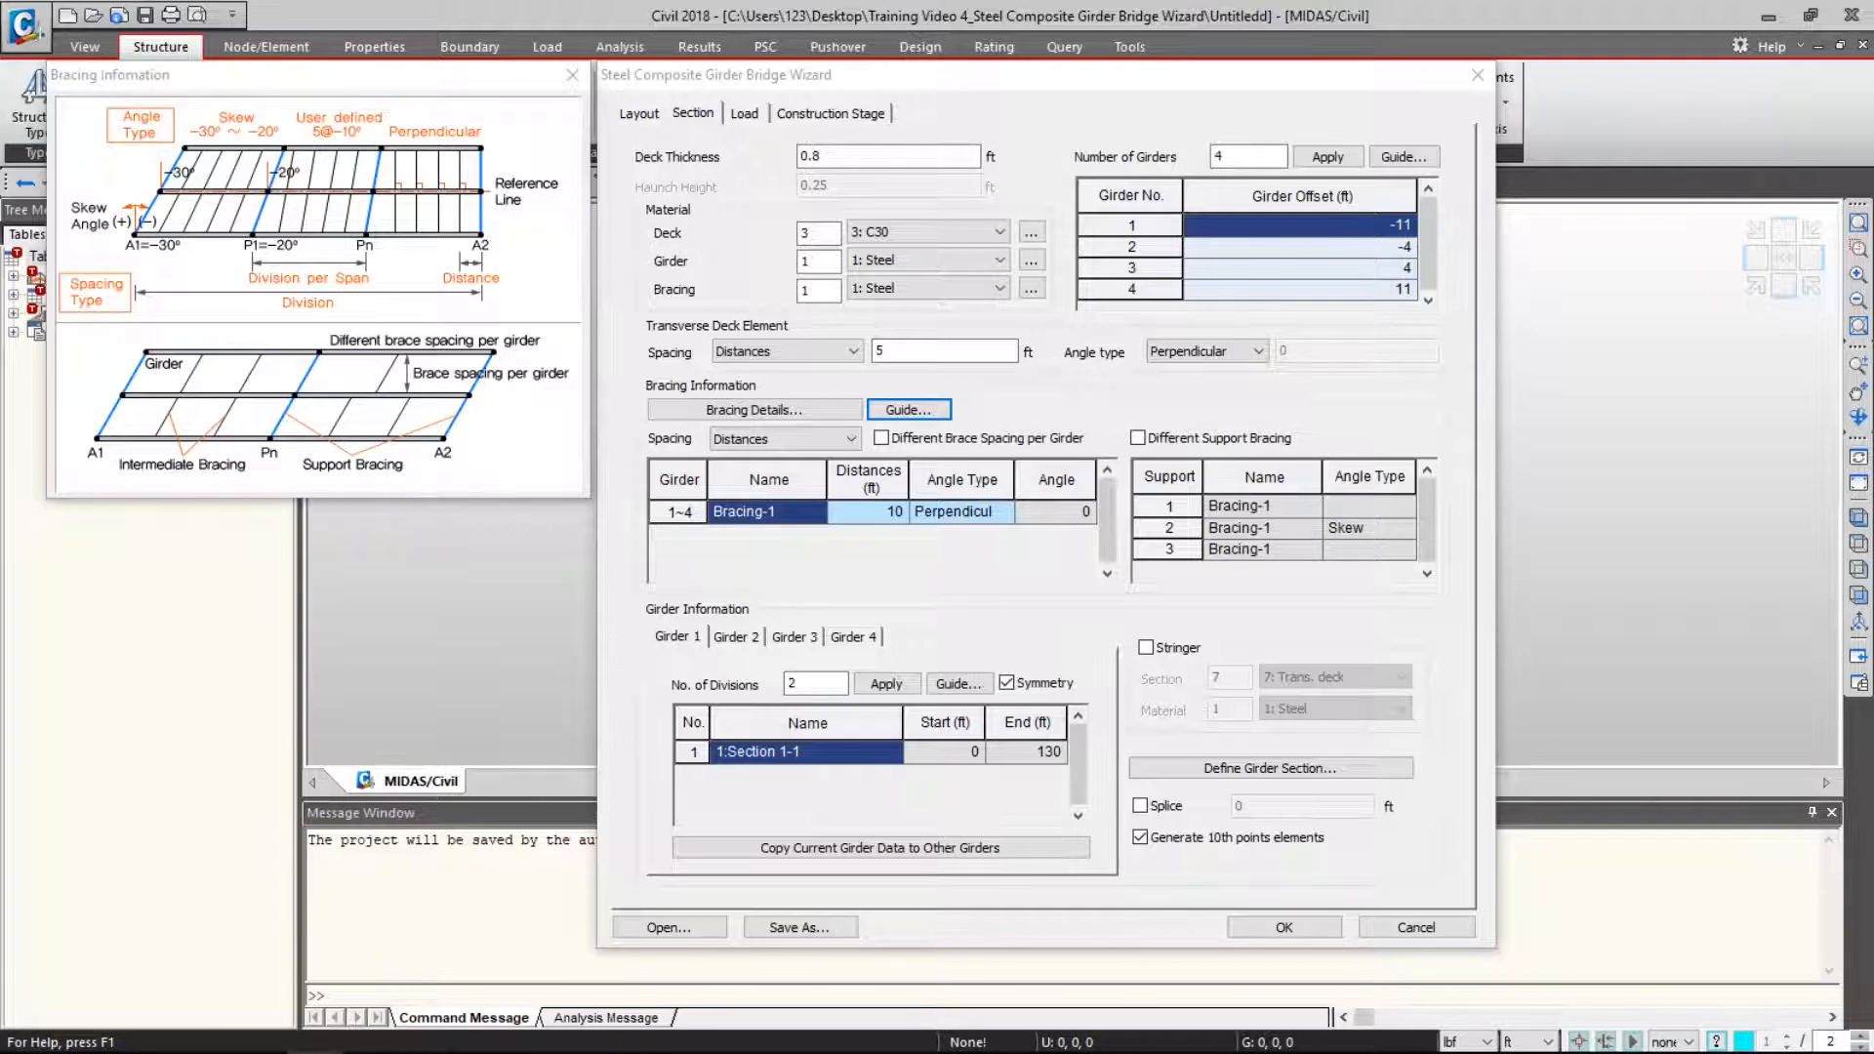
click(815, 452)
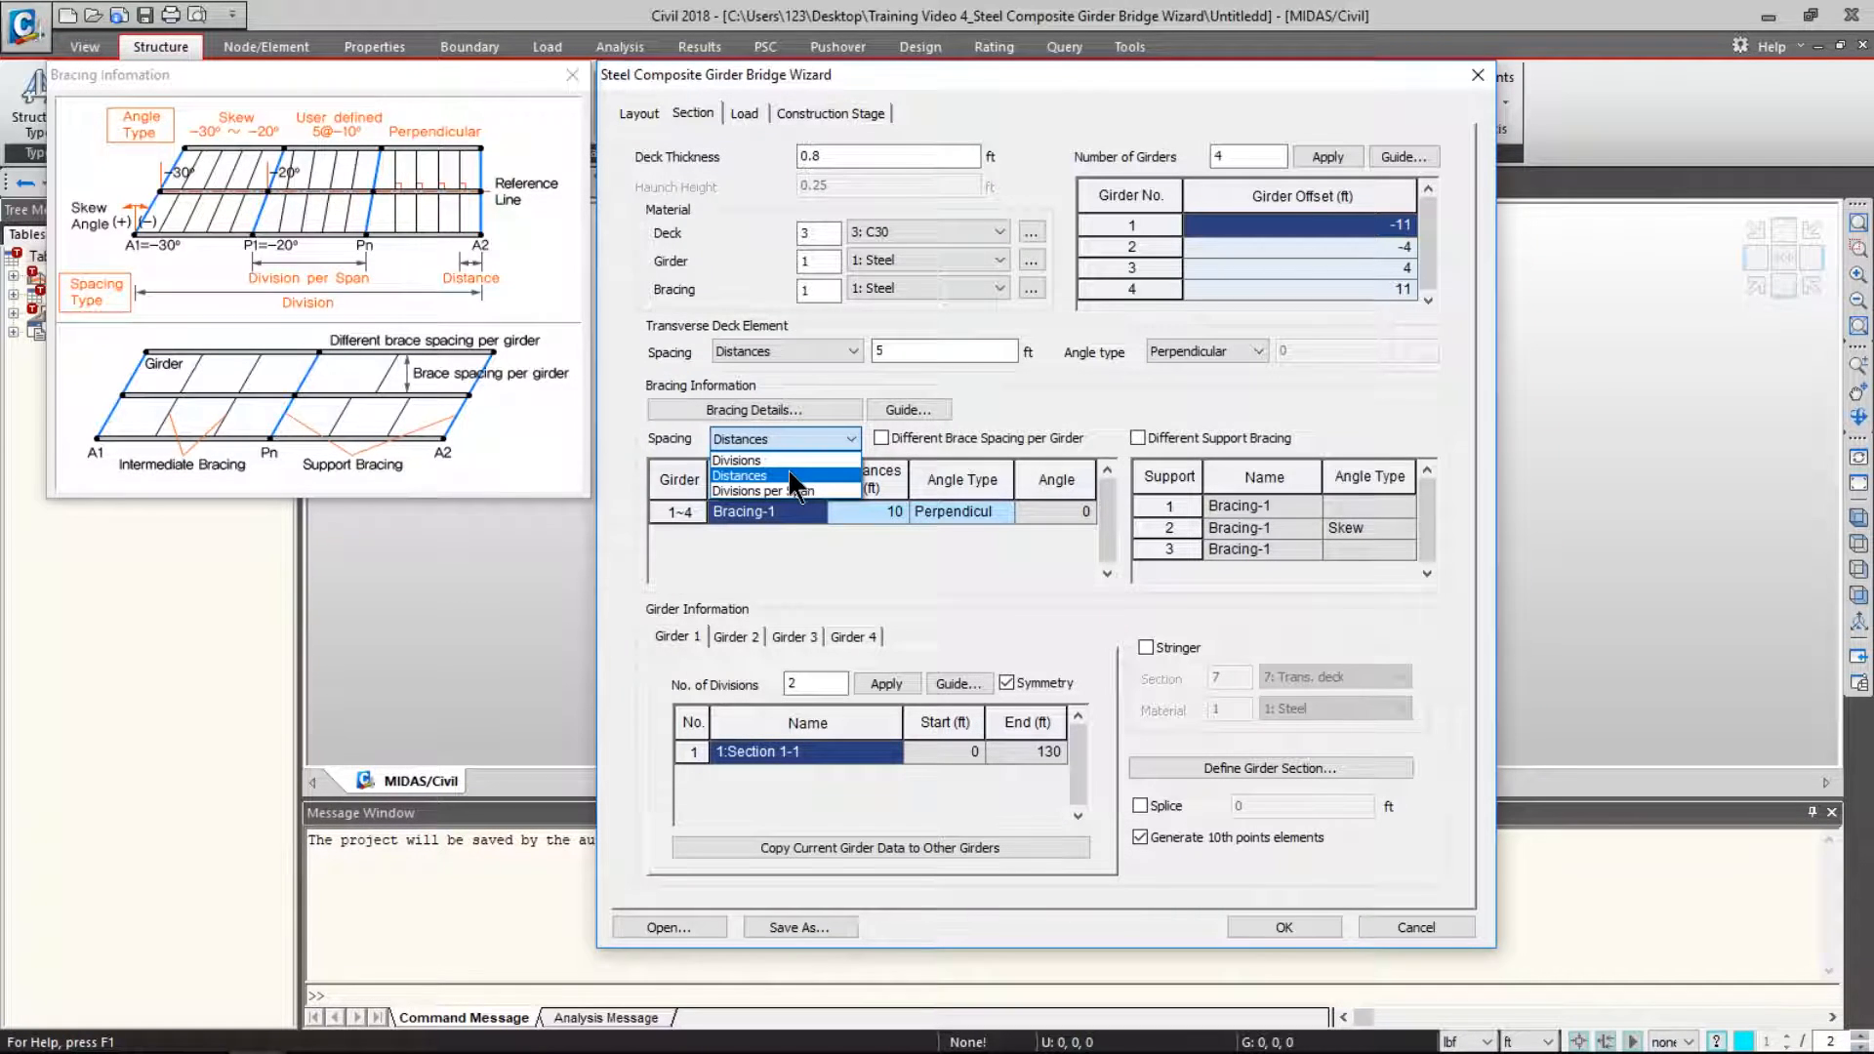
click(787, 473)
click(792, 414)
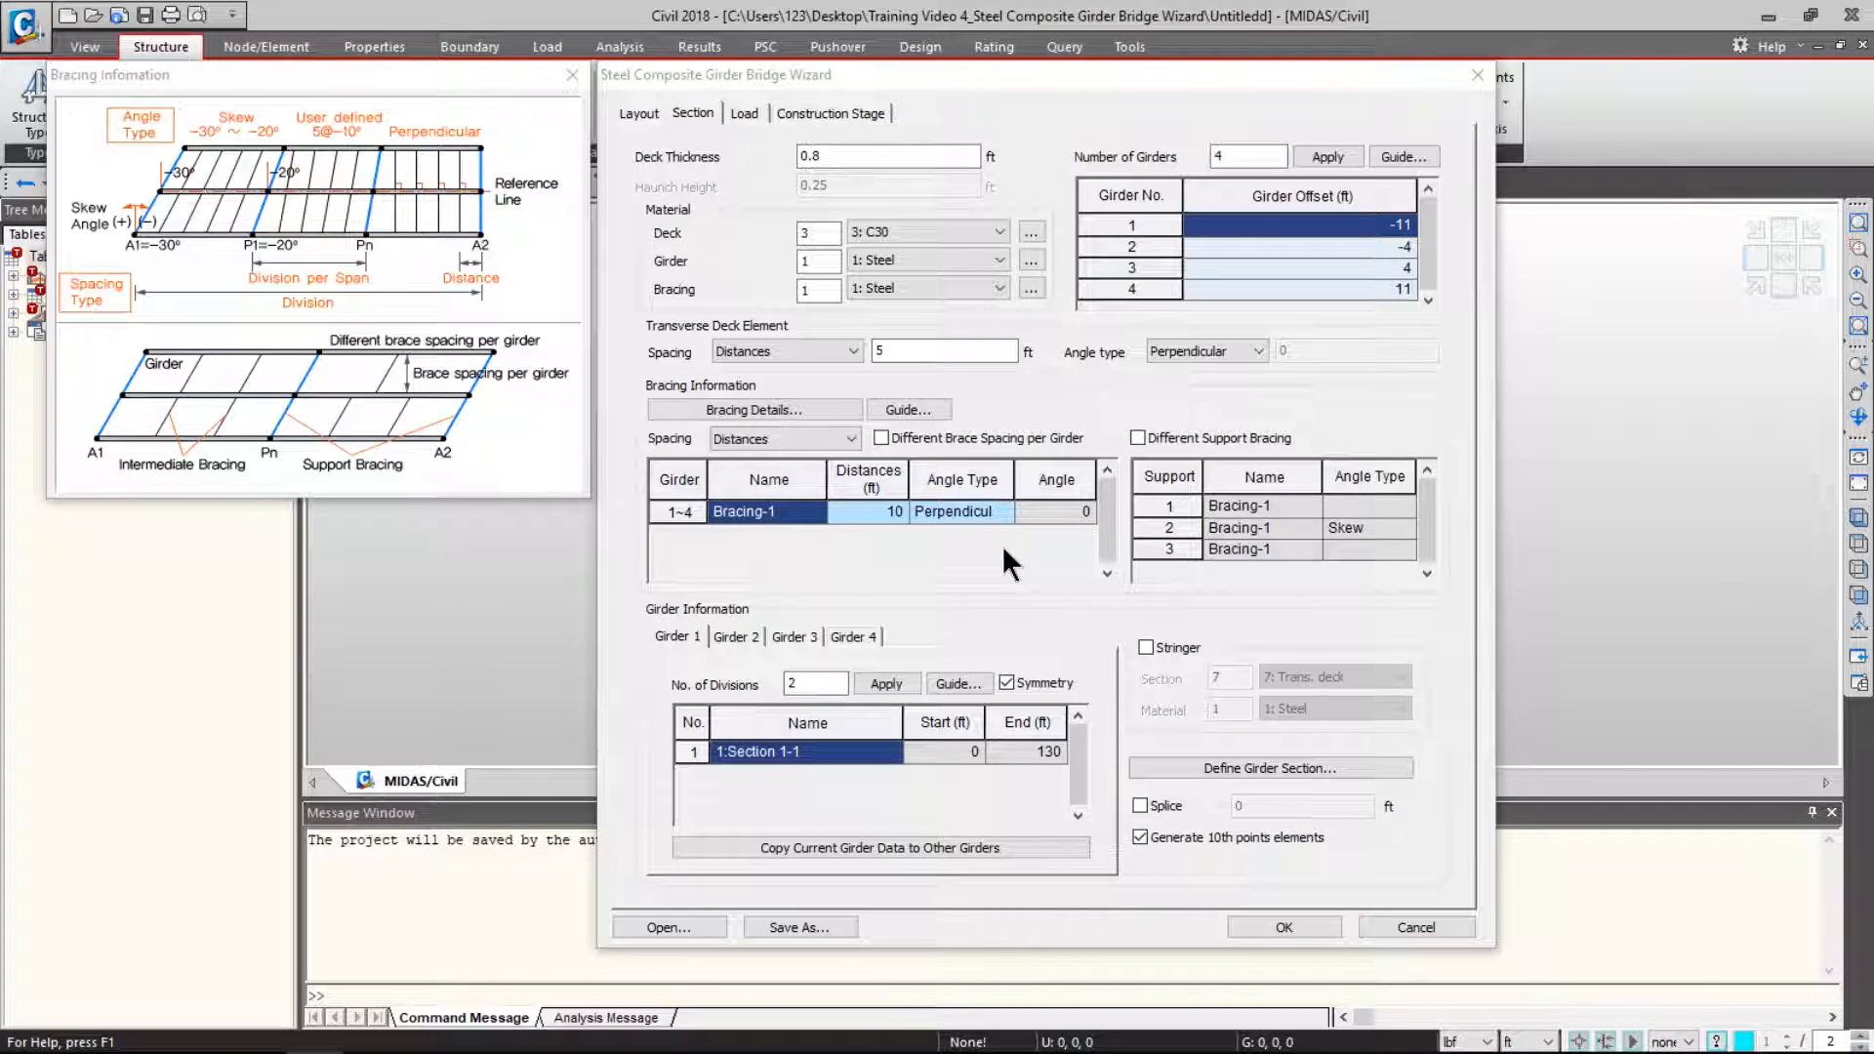
click(868, 512)
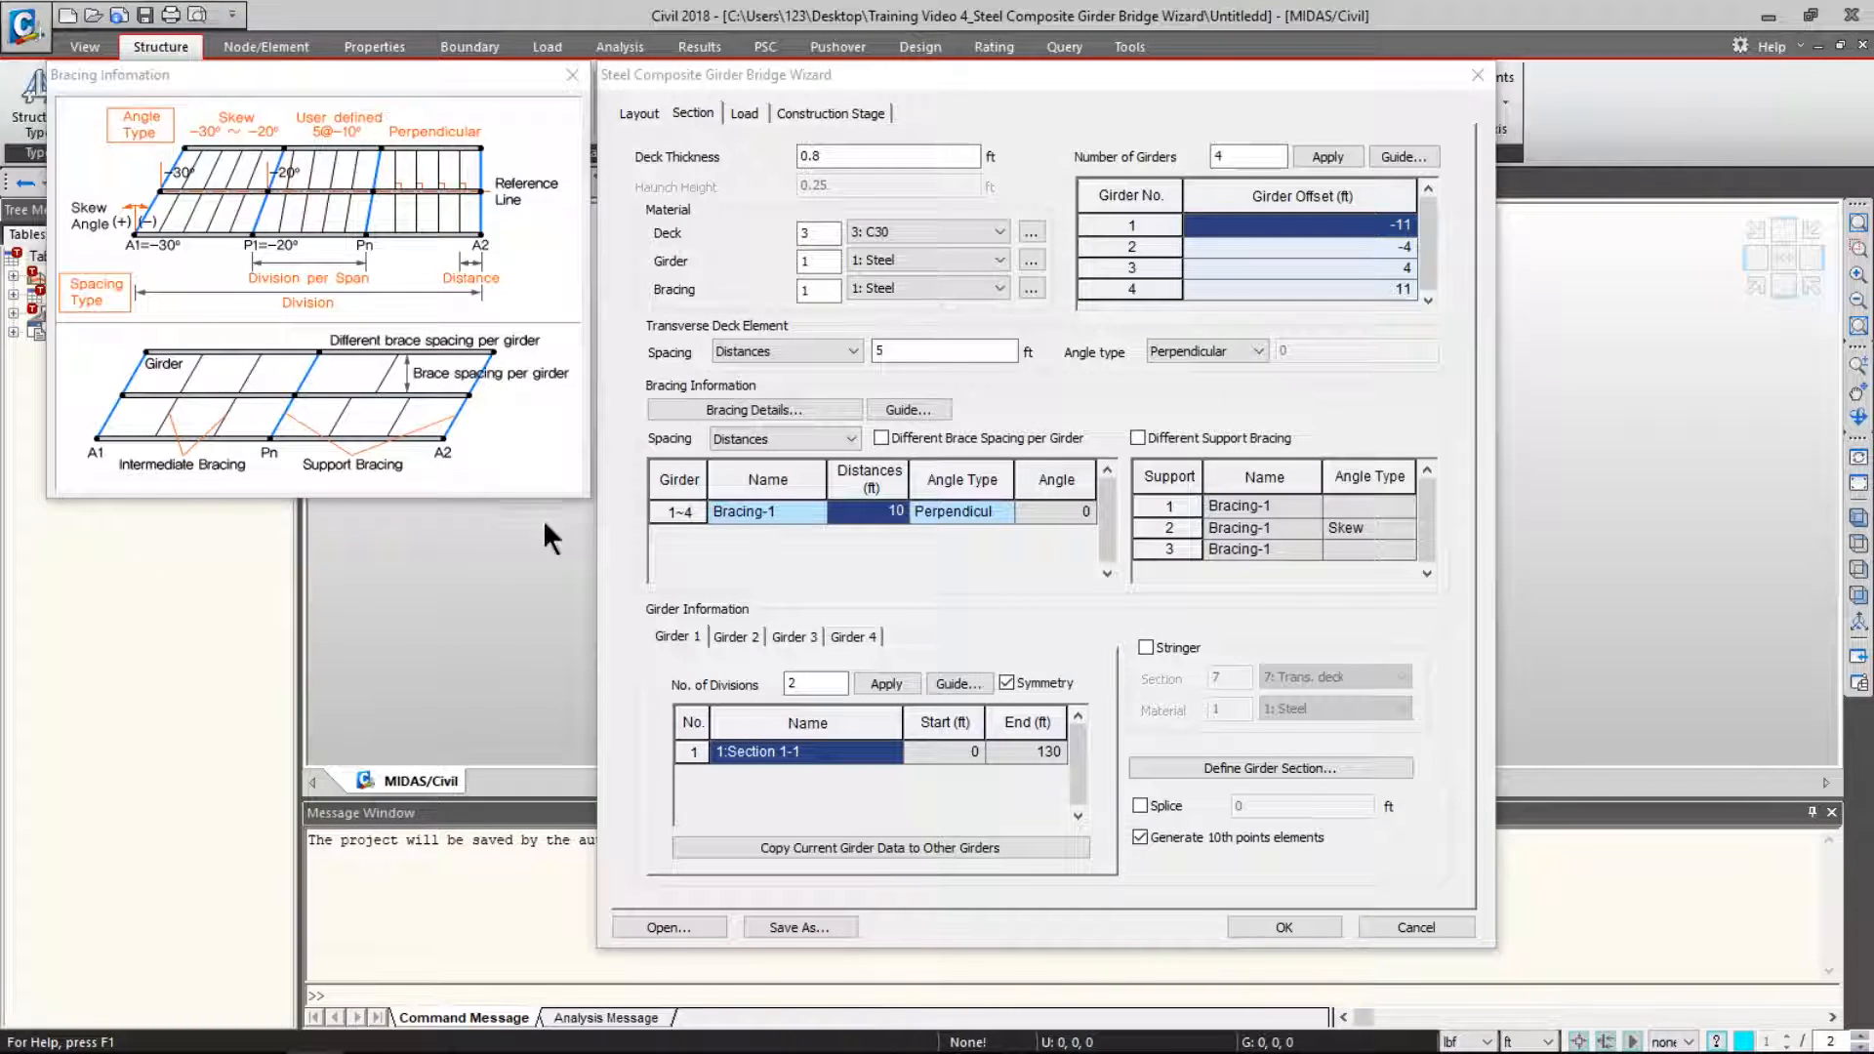
click(813, 509)
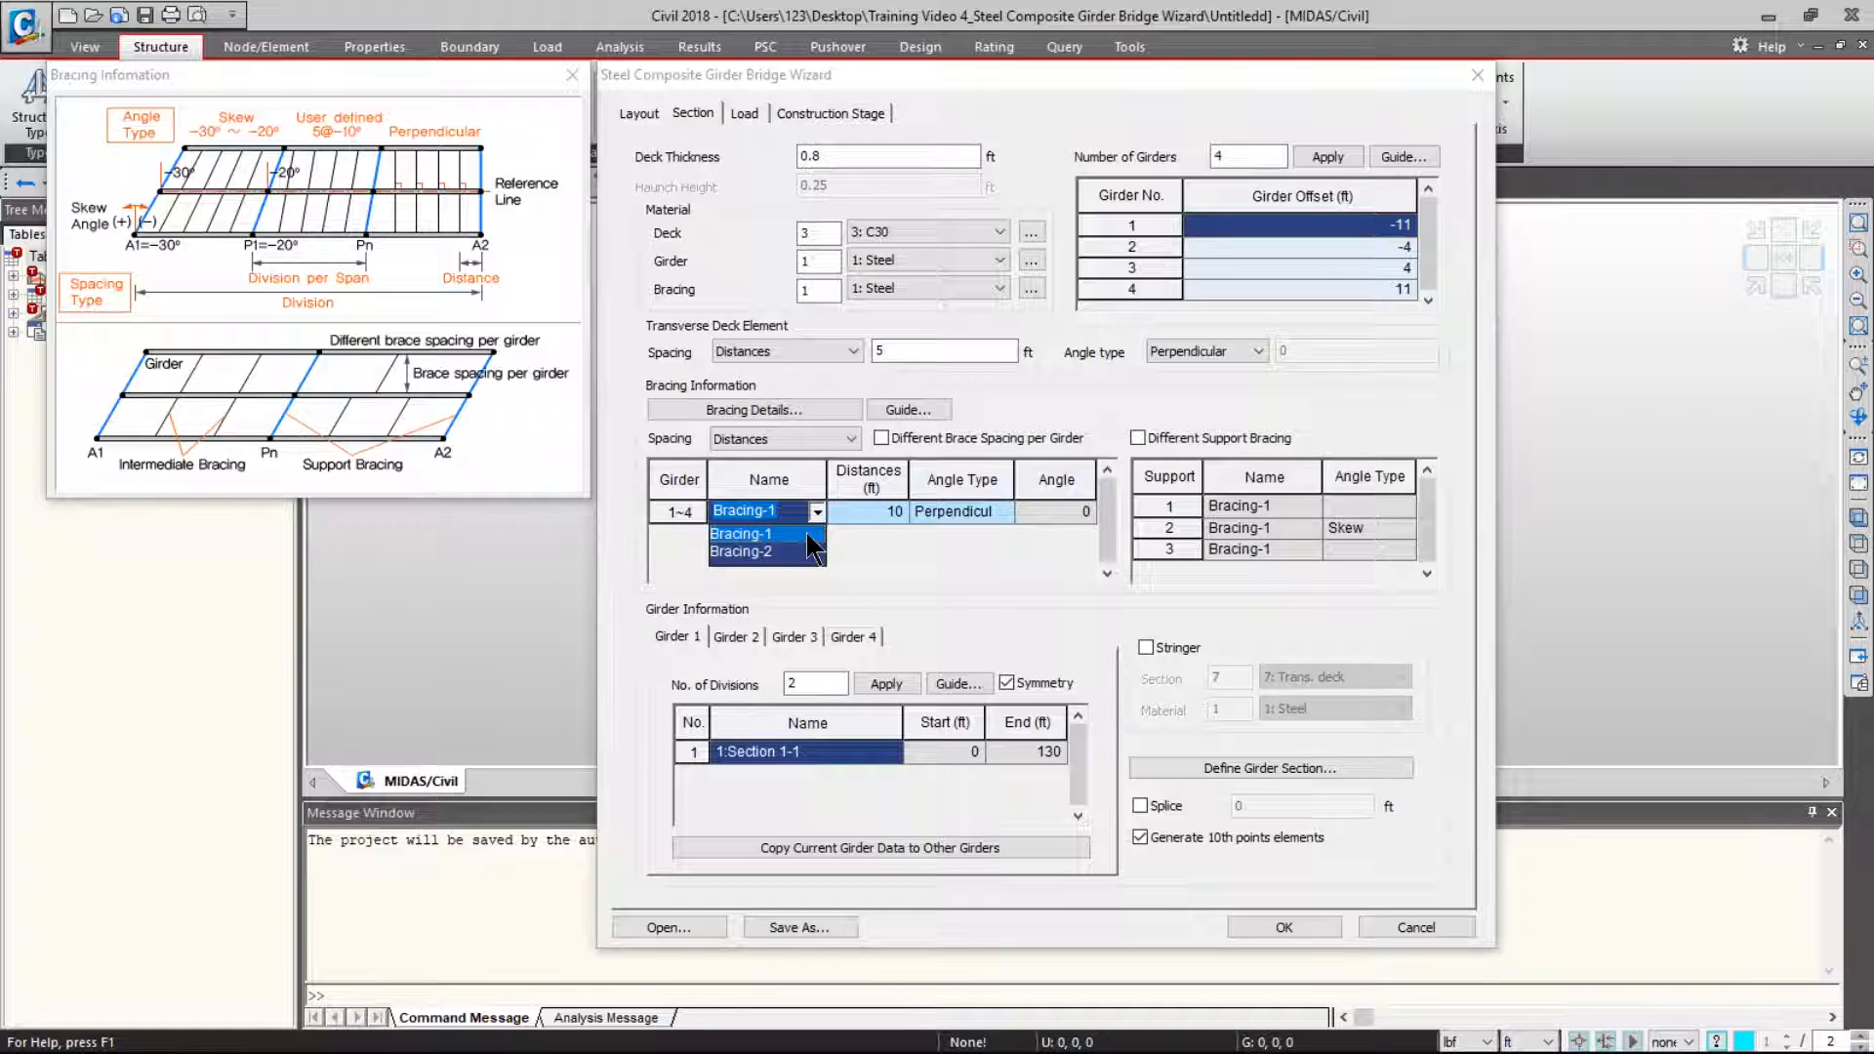
click(808, 533)
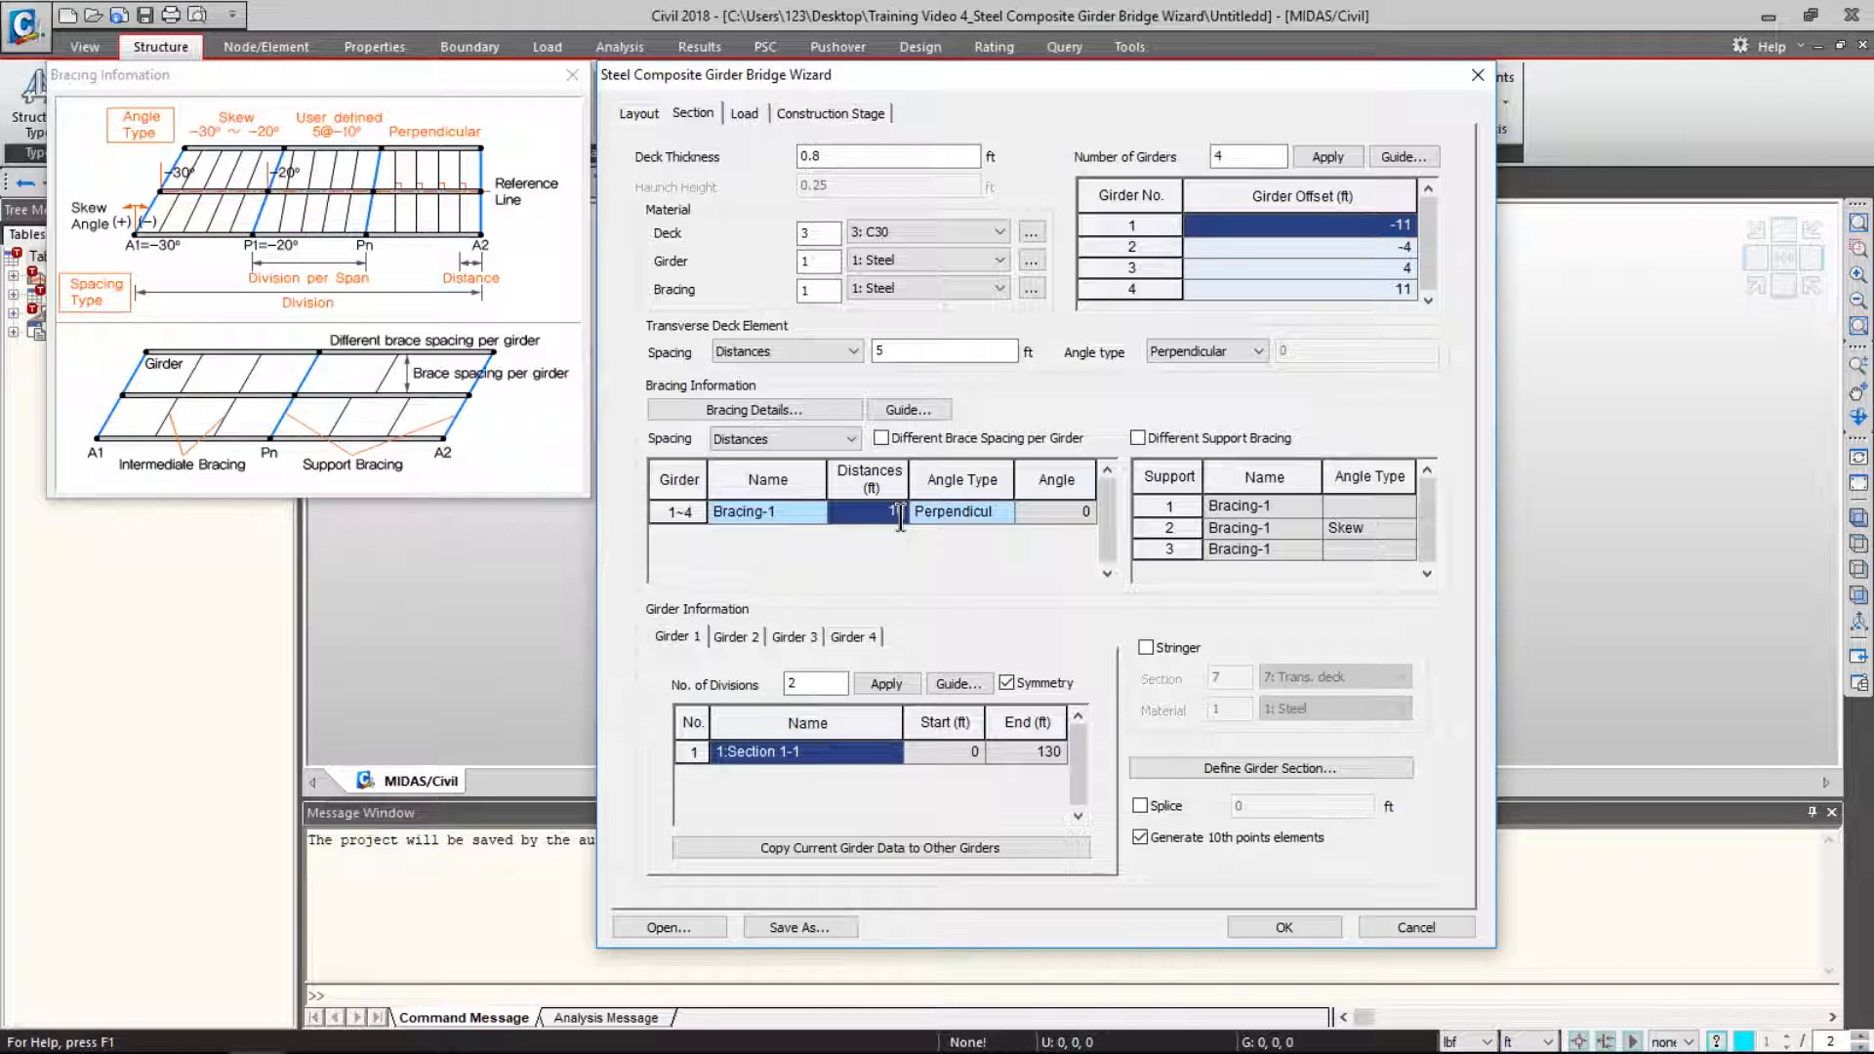
- Keep the Perpendicular angle type and enable Different Support Bracing
click(971, 509)
click(1002, 509)
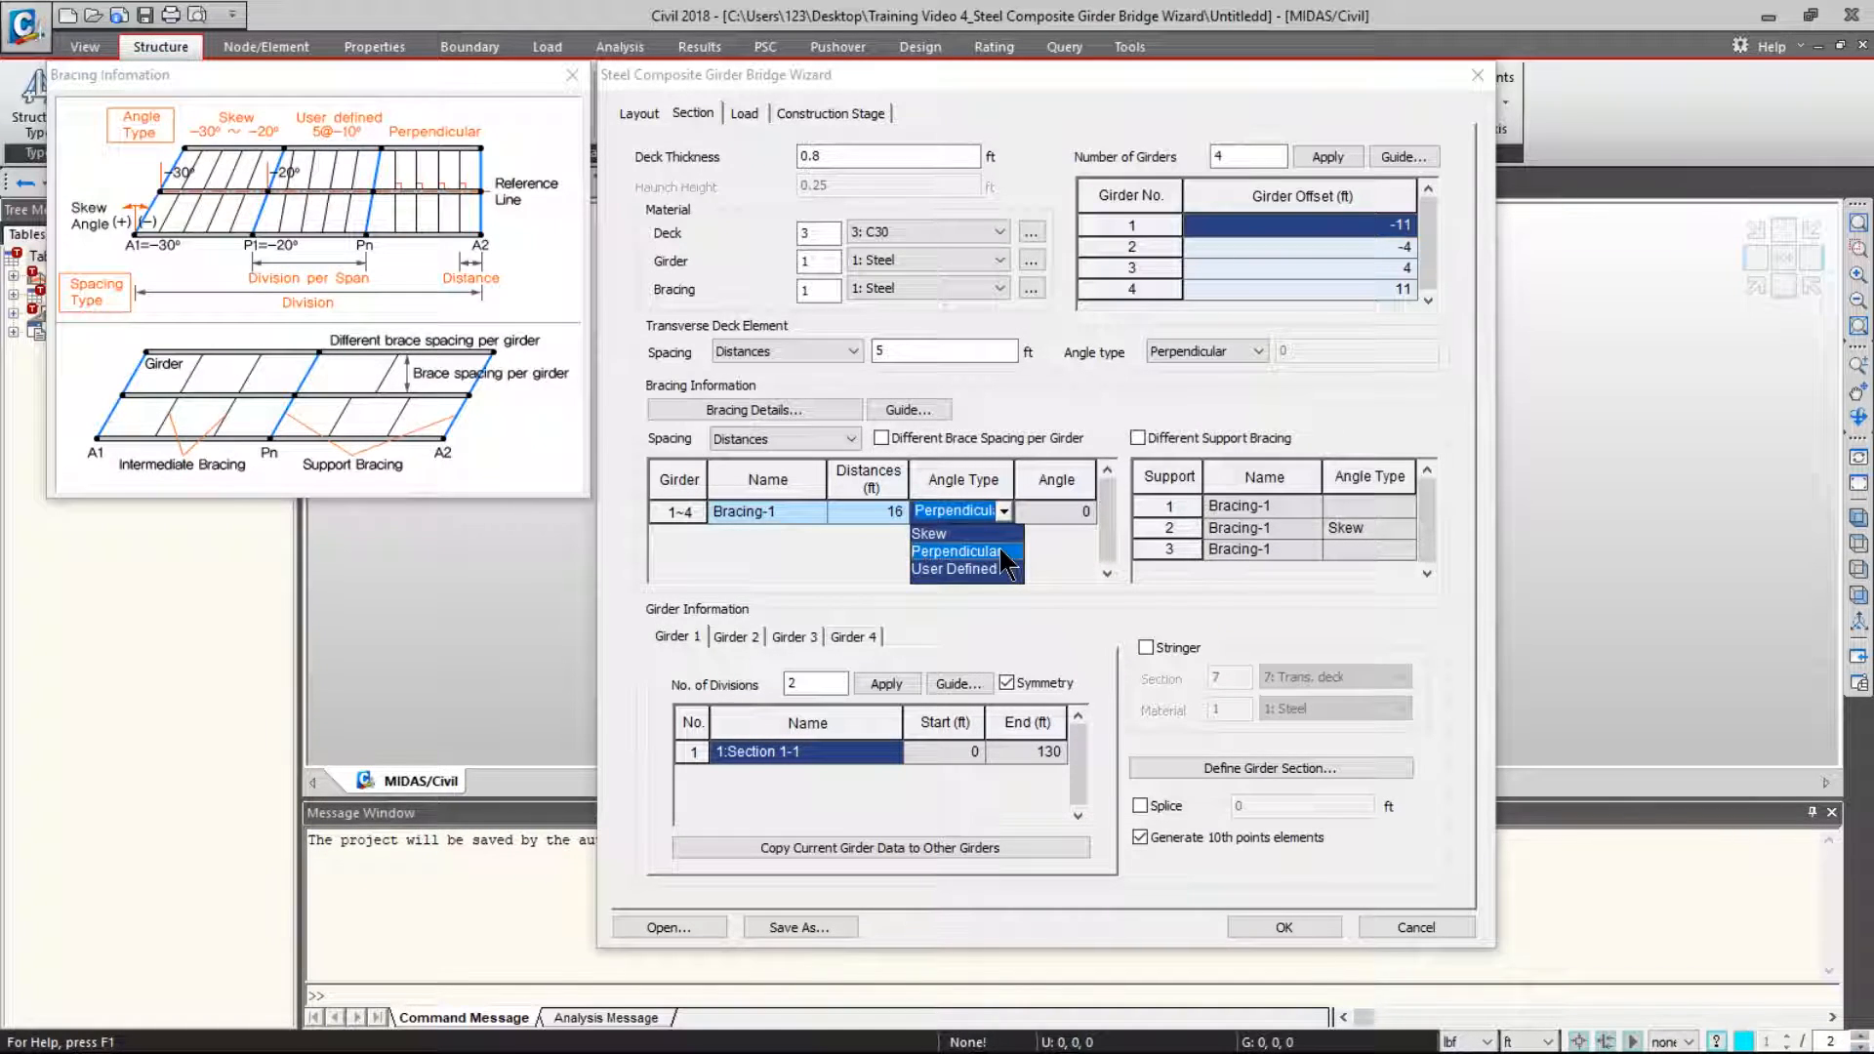
click(1000, 547)
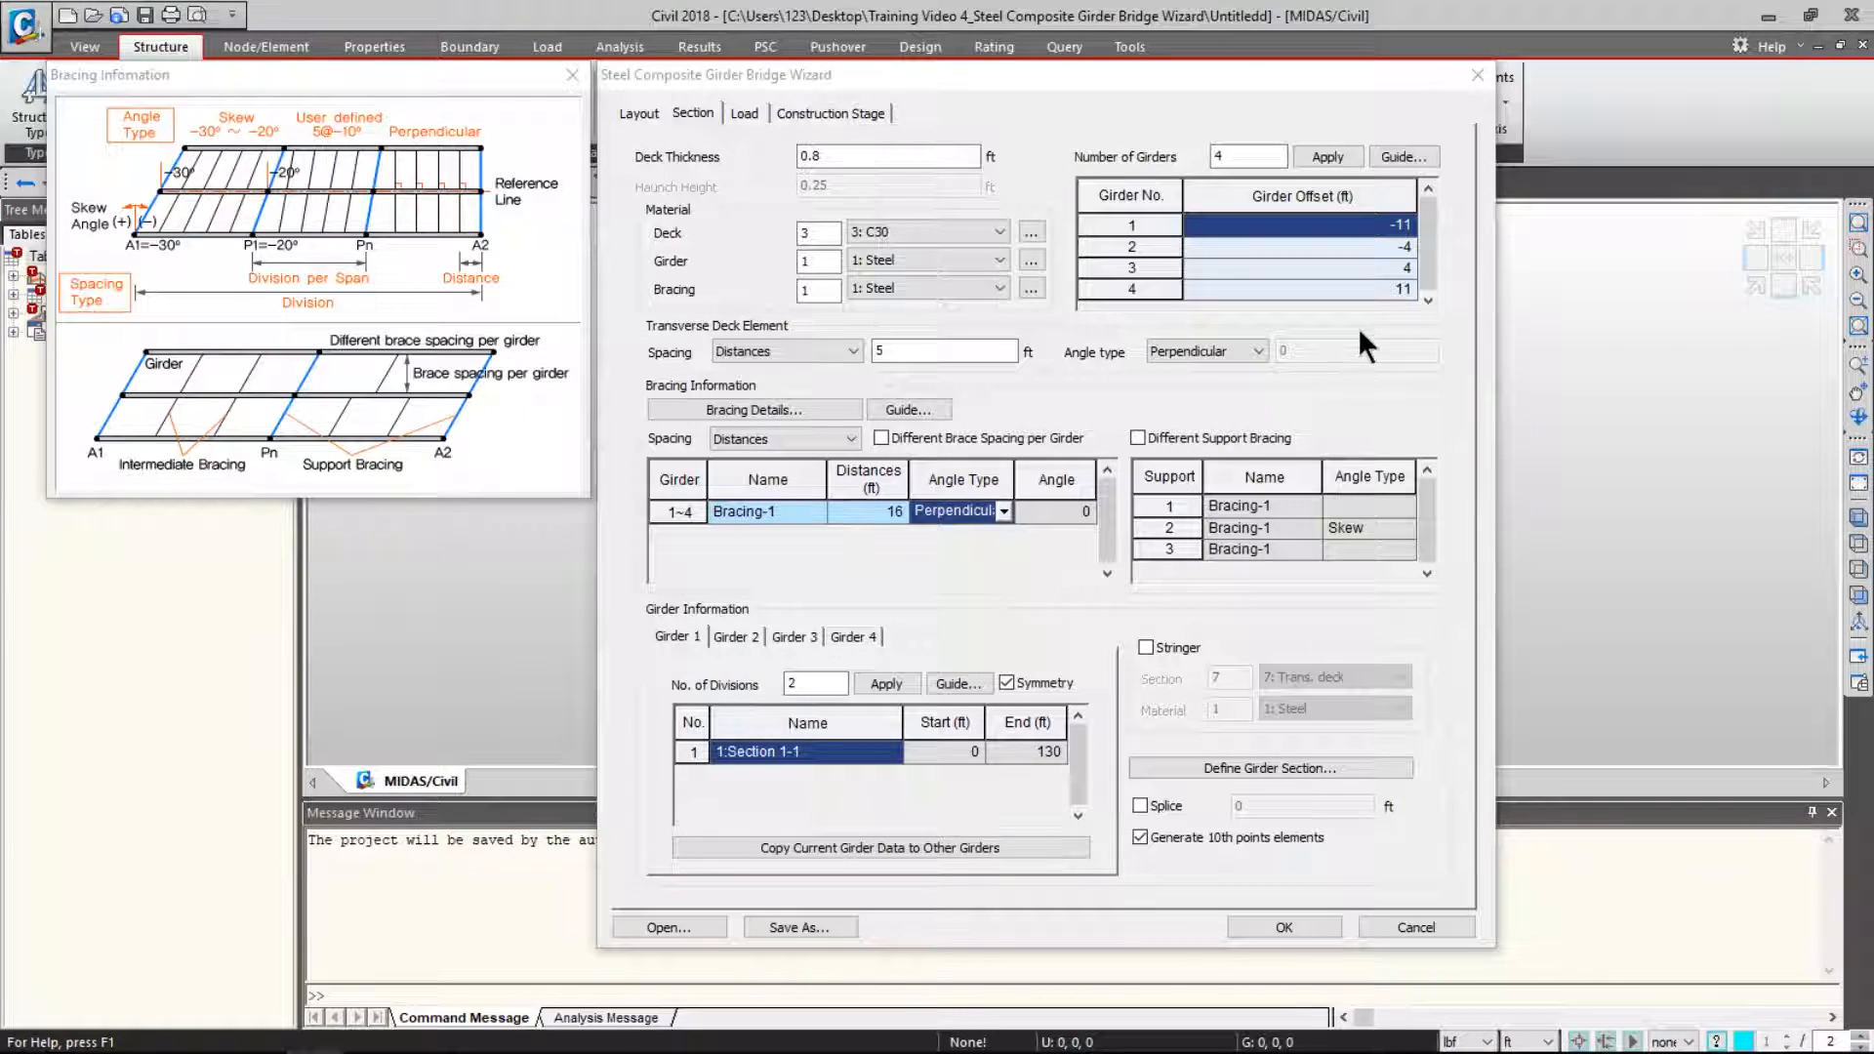
click(1137, 439)
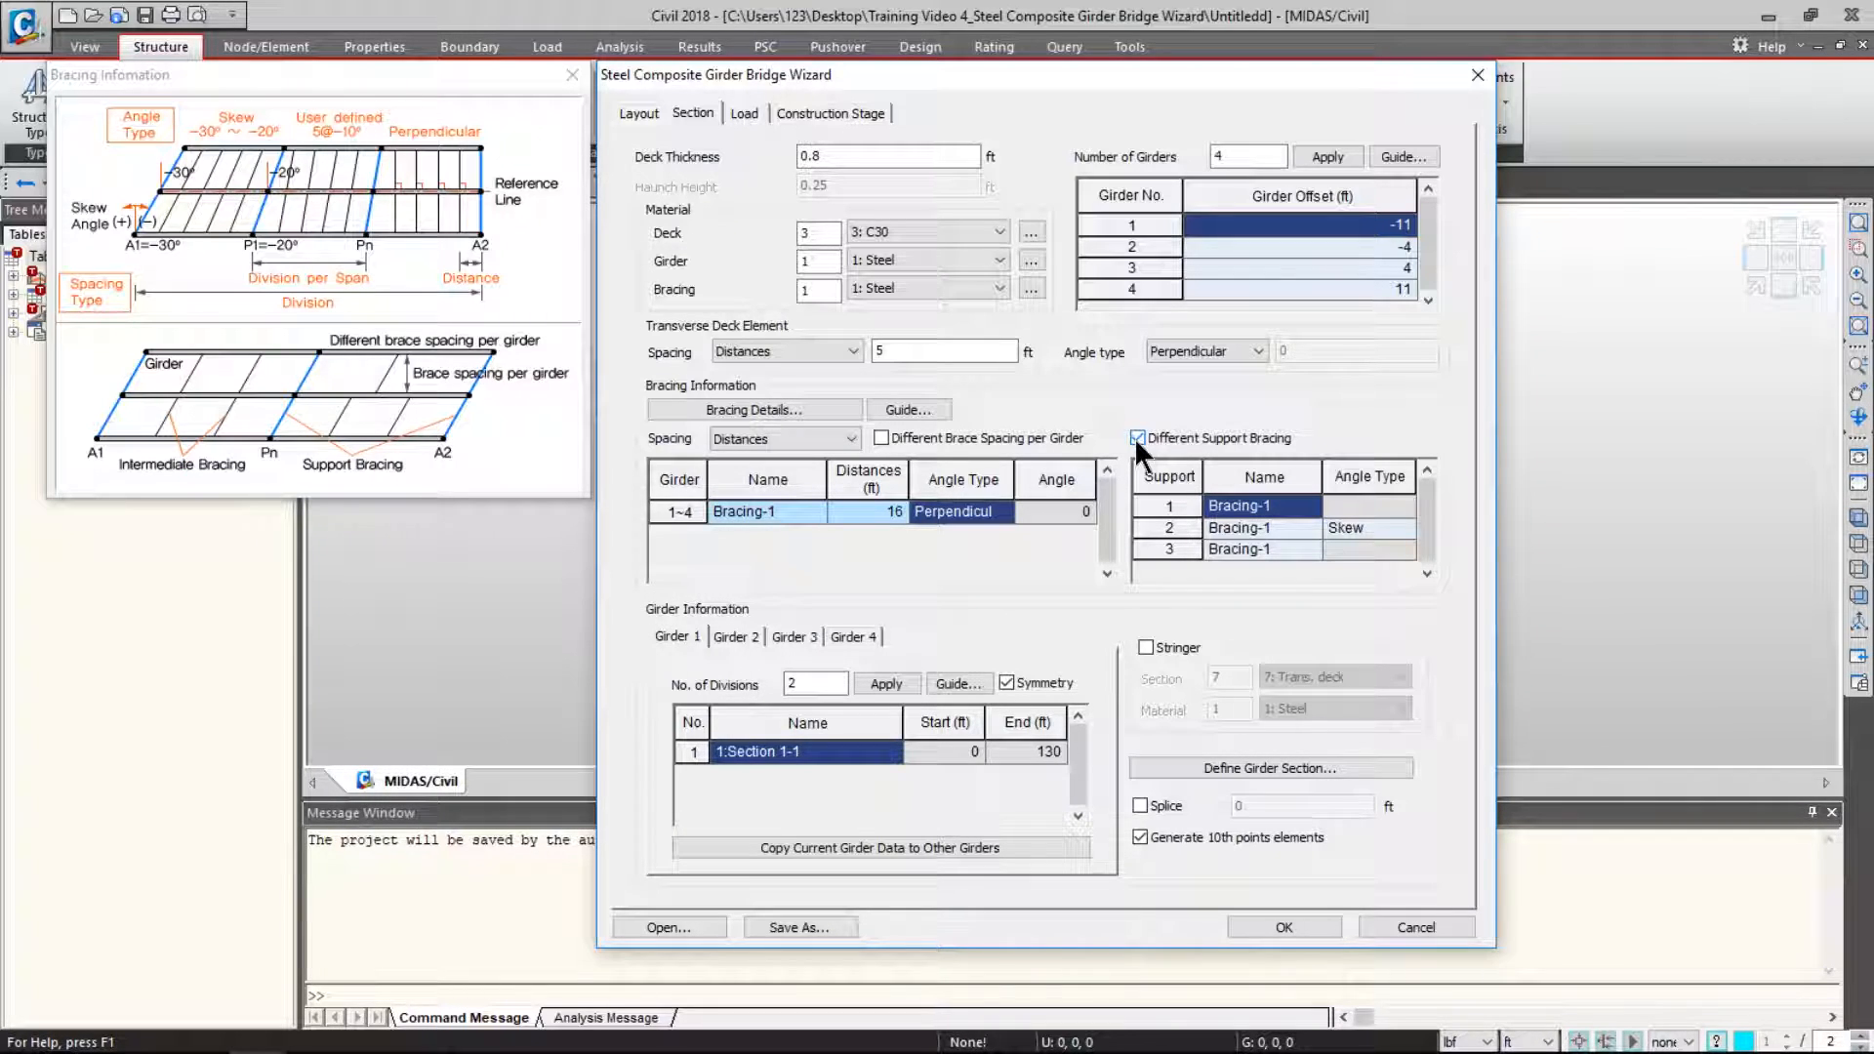
- Assign Bracing-2 to supports 1 and 3
click(1294, 505)
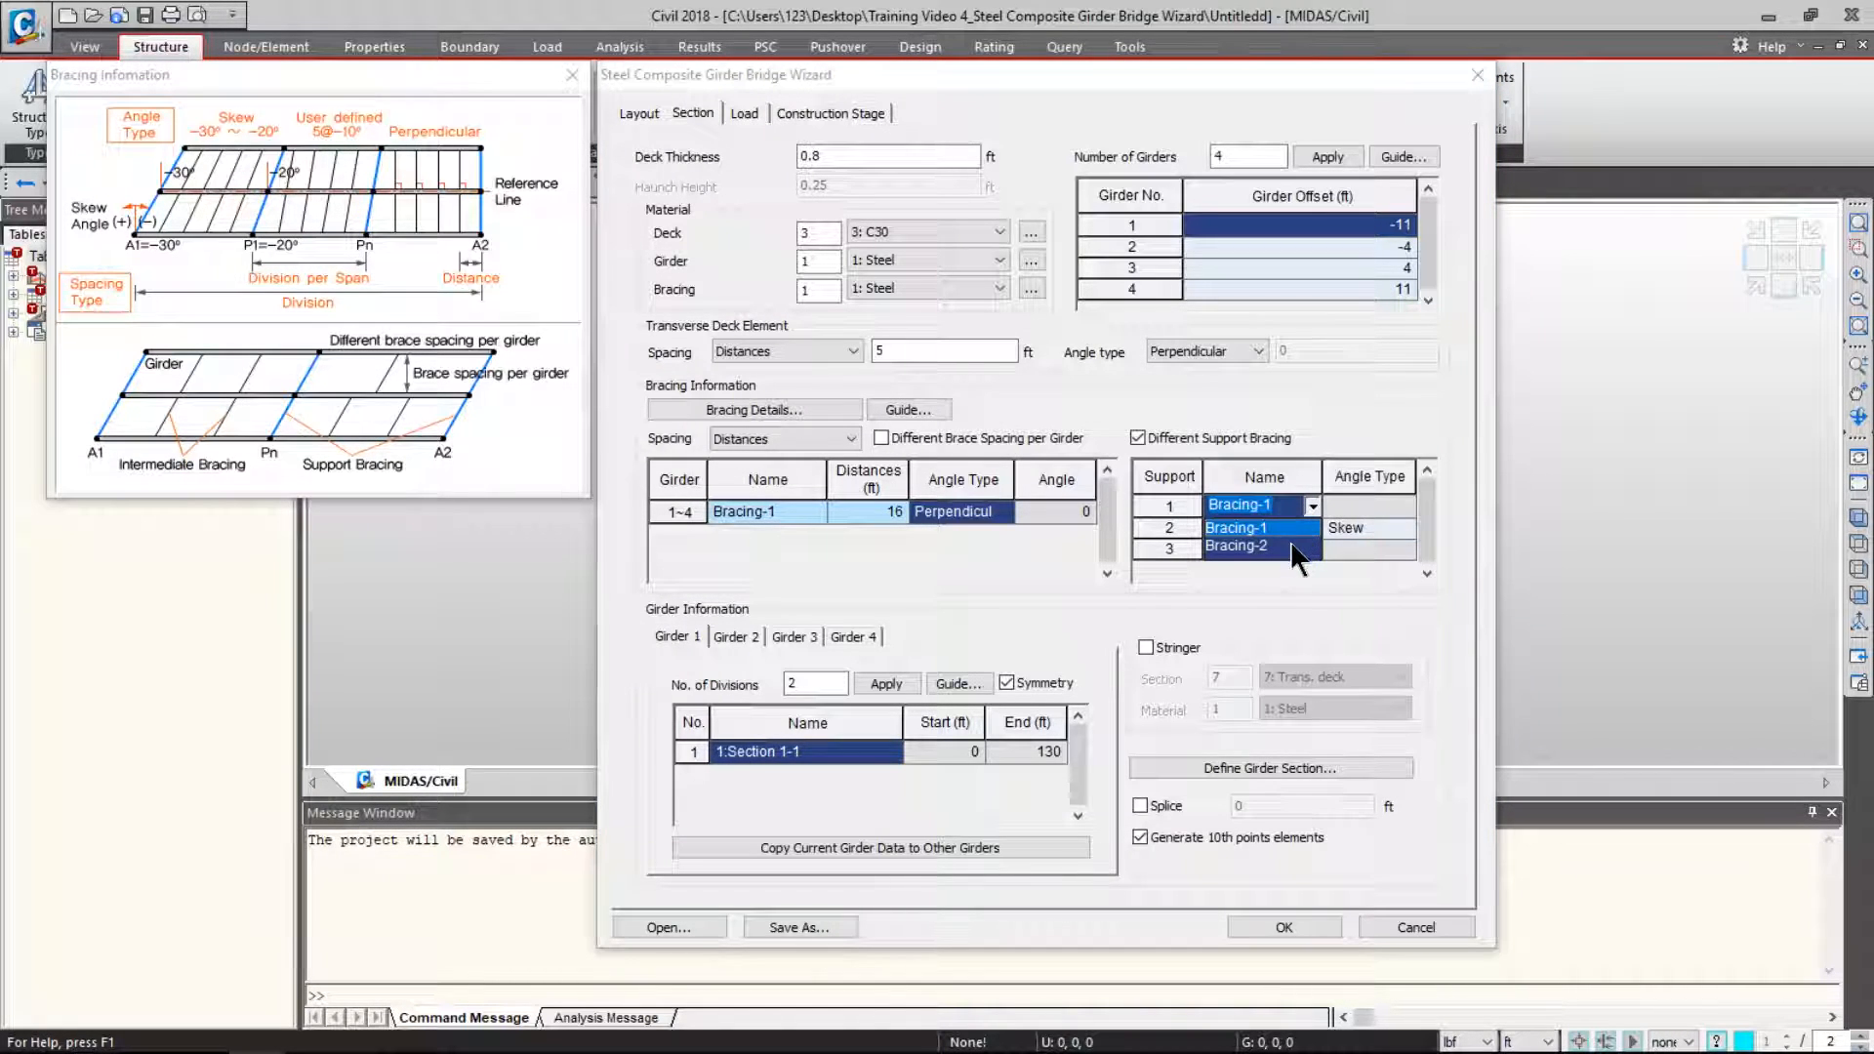
click(1290, 541)
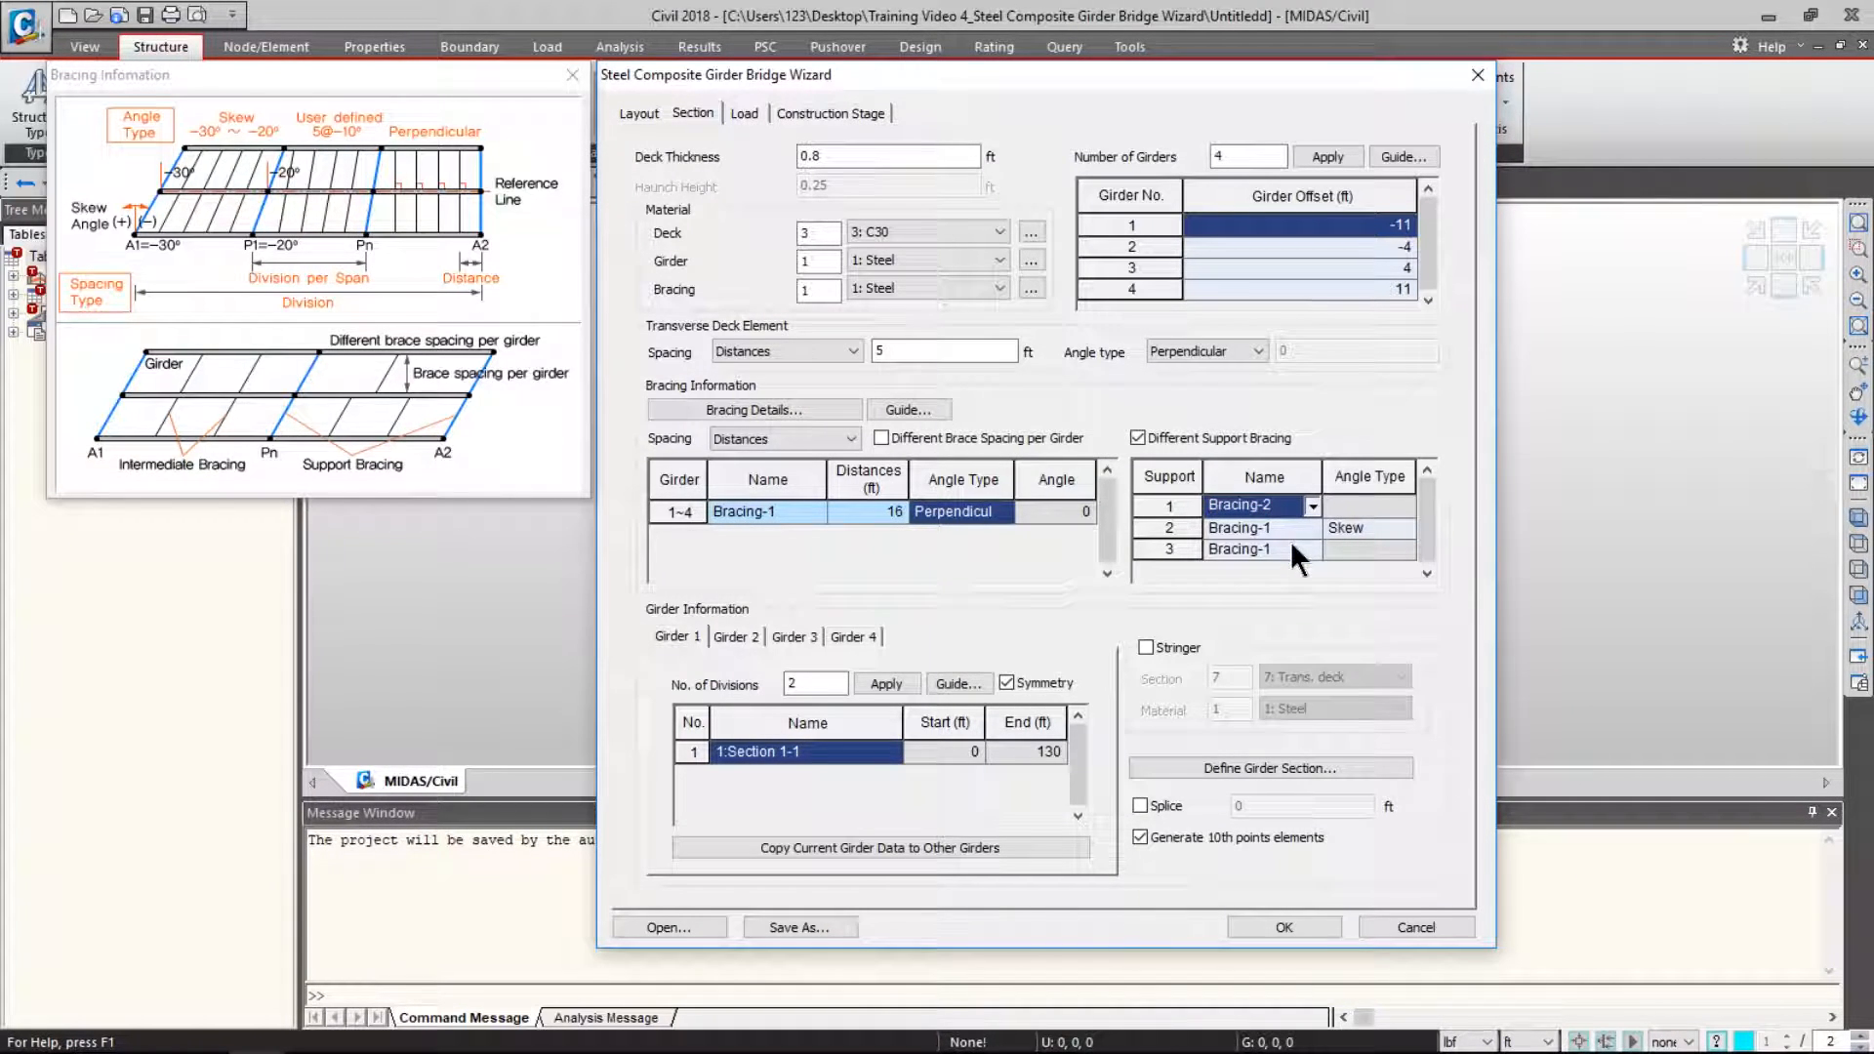
click(1291, 543)
click(1311, 547)
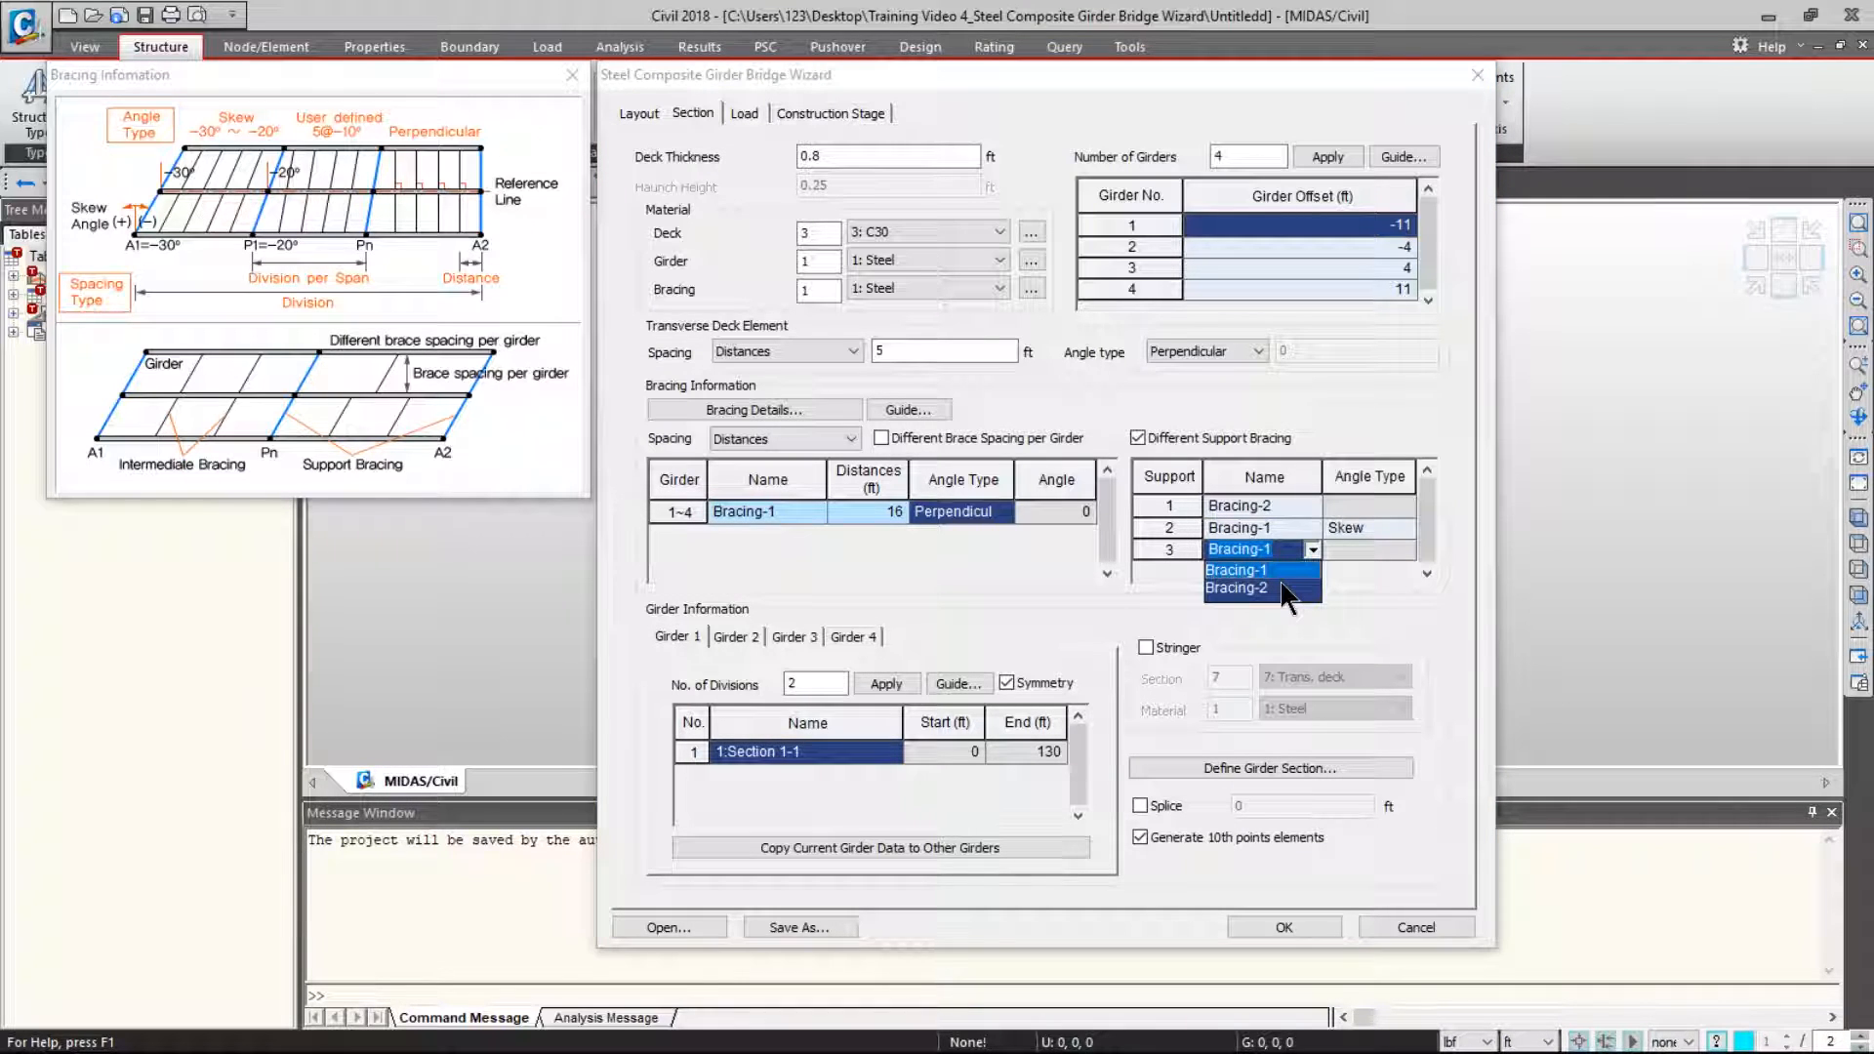
click(1280, 578)
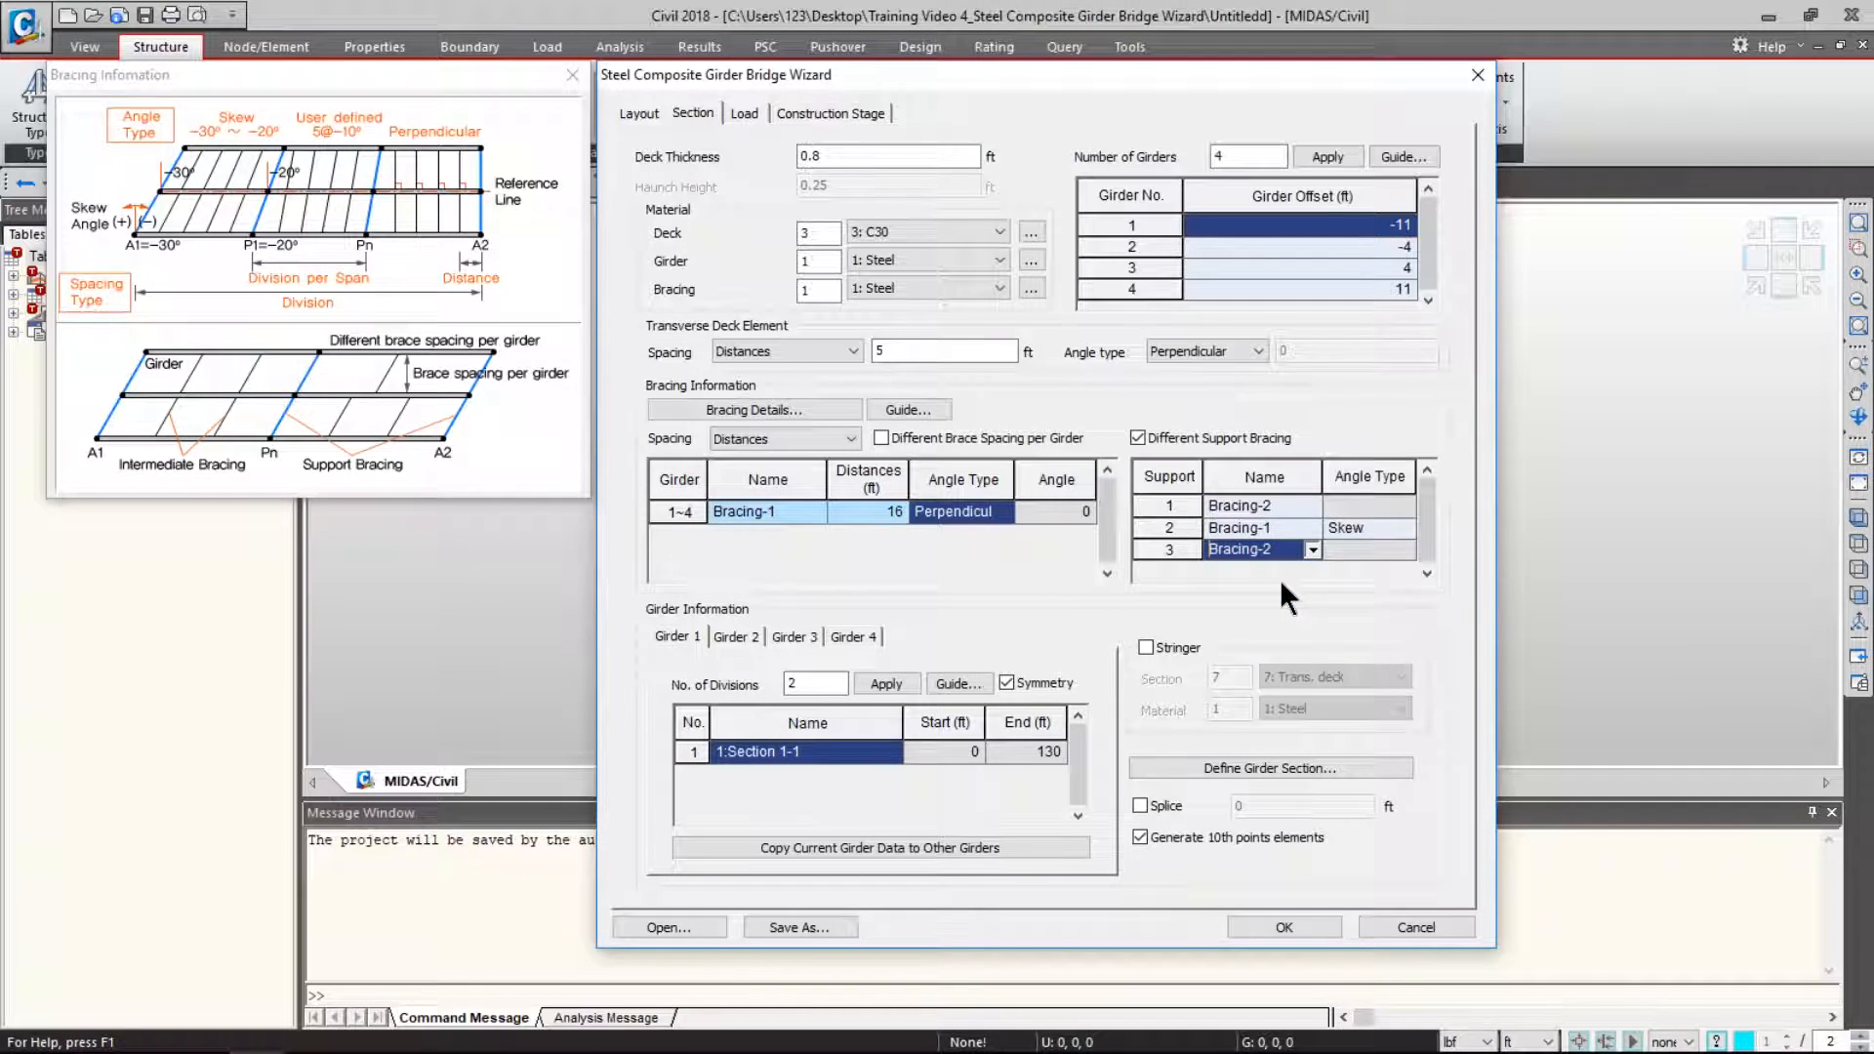
- Change support 2's bracing angle from Skew to Perpendicular
click(1181, 528)
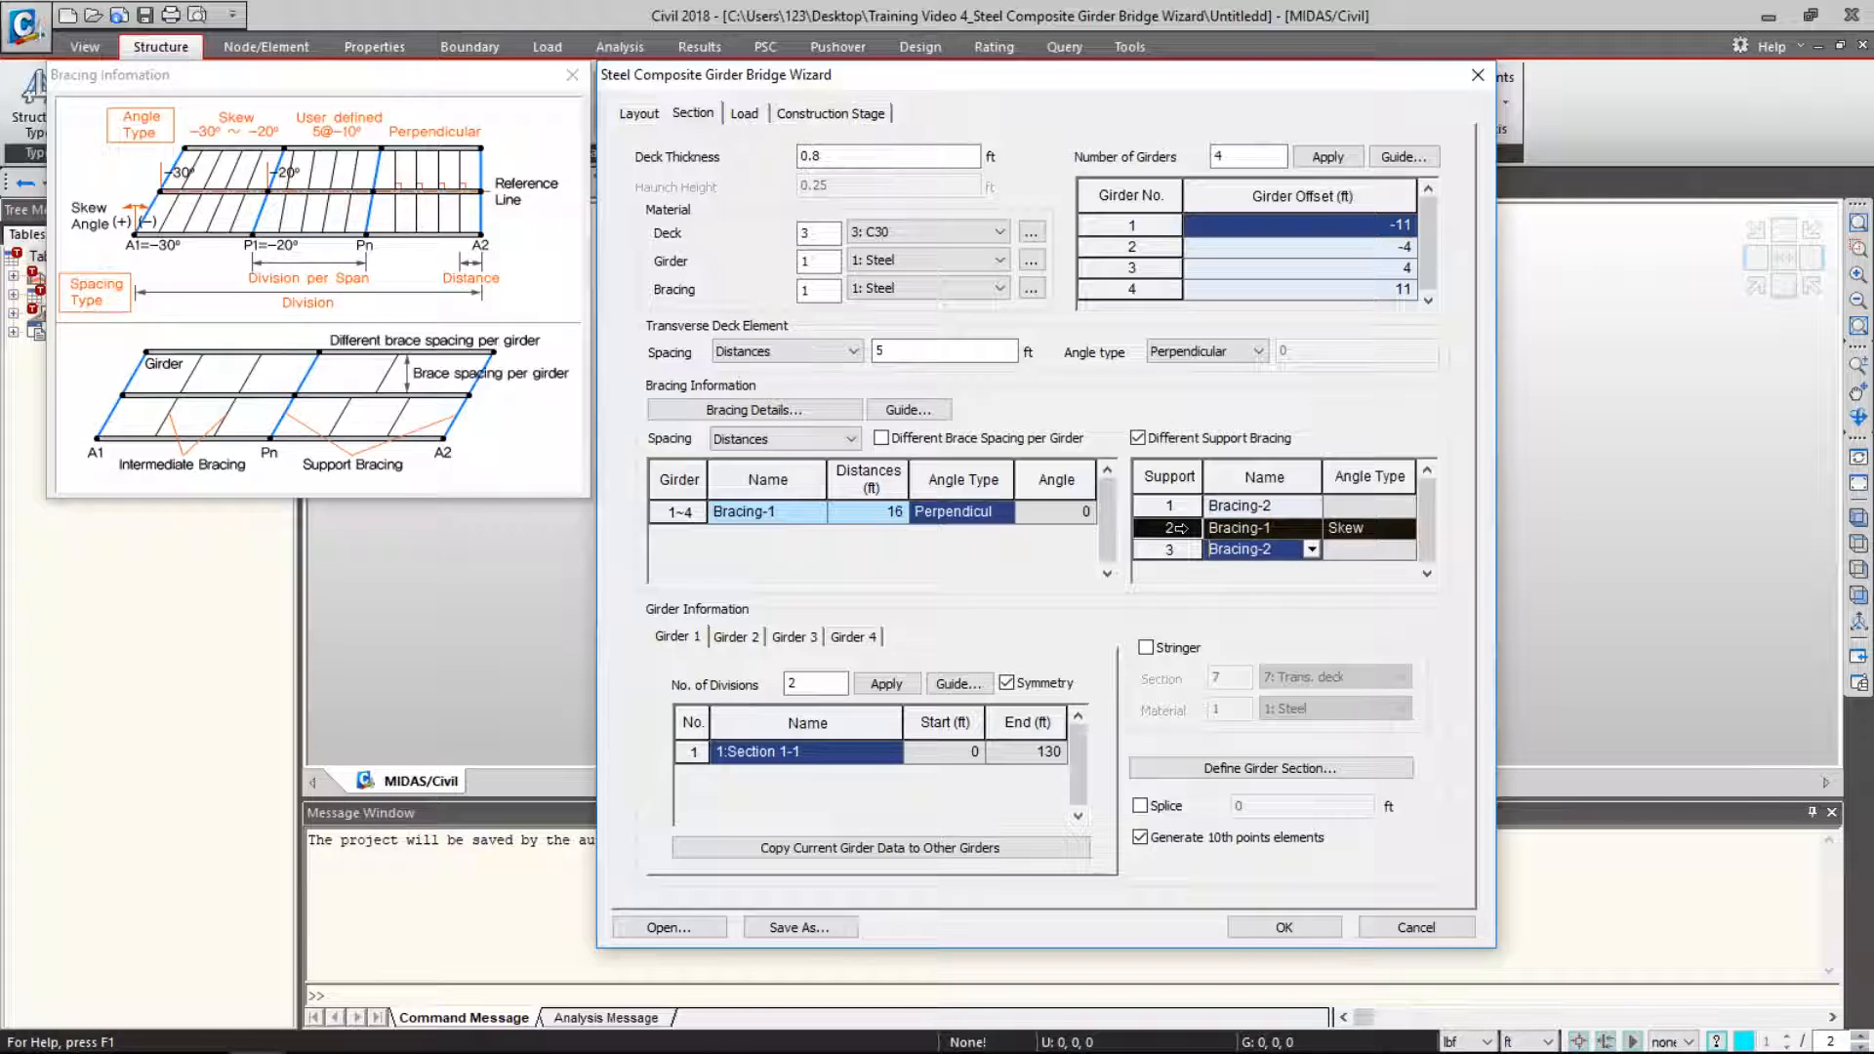
click(1286, 527)
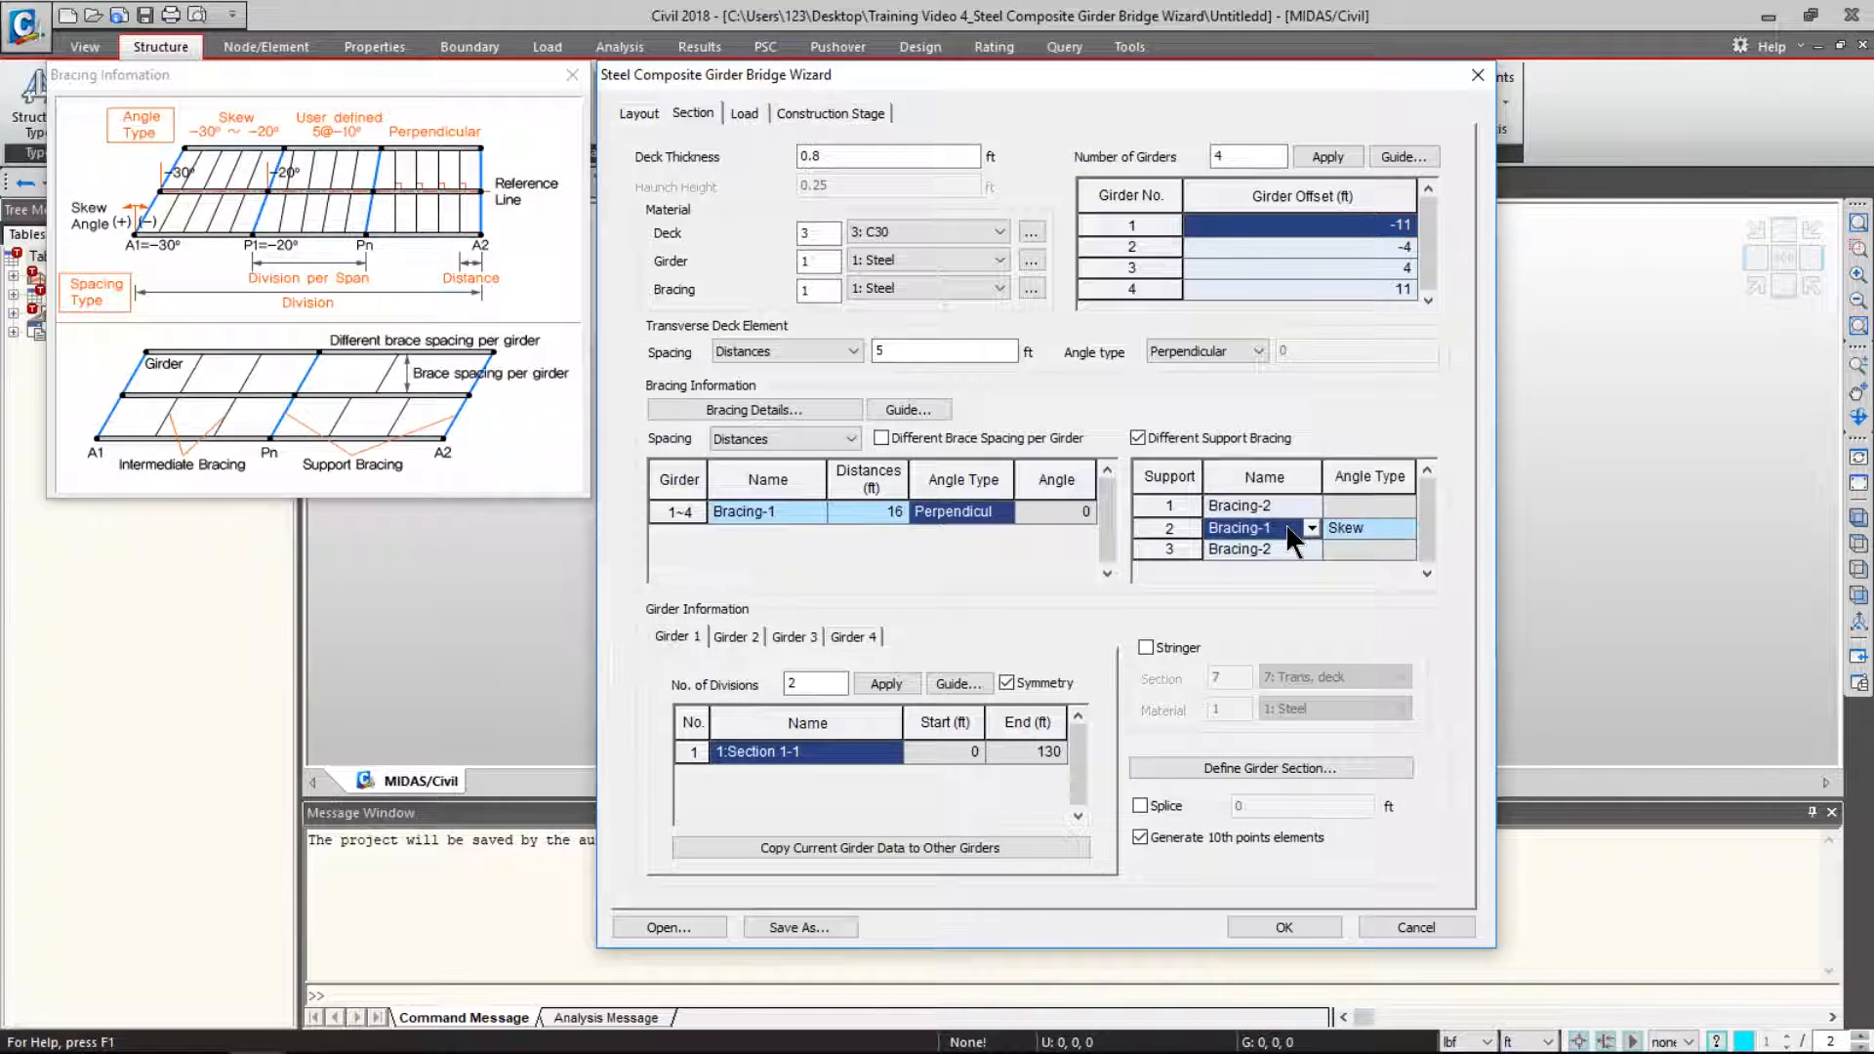
click(1386, 526)
click(1414, 522)
click(1384, 560)
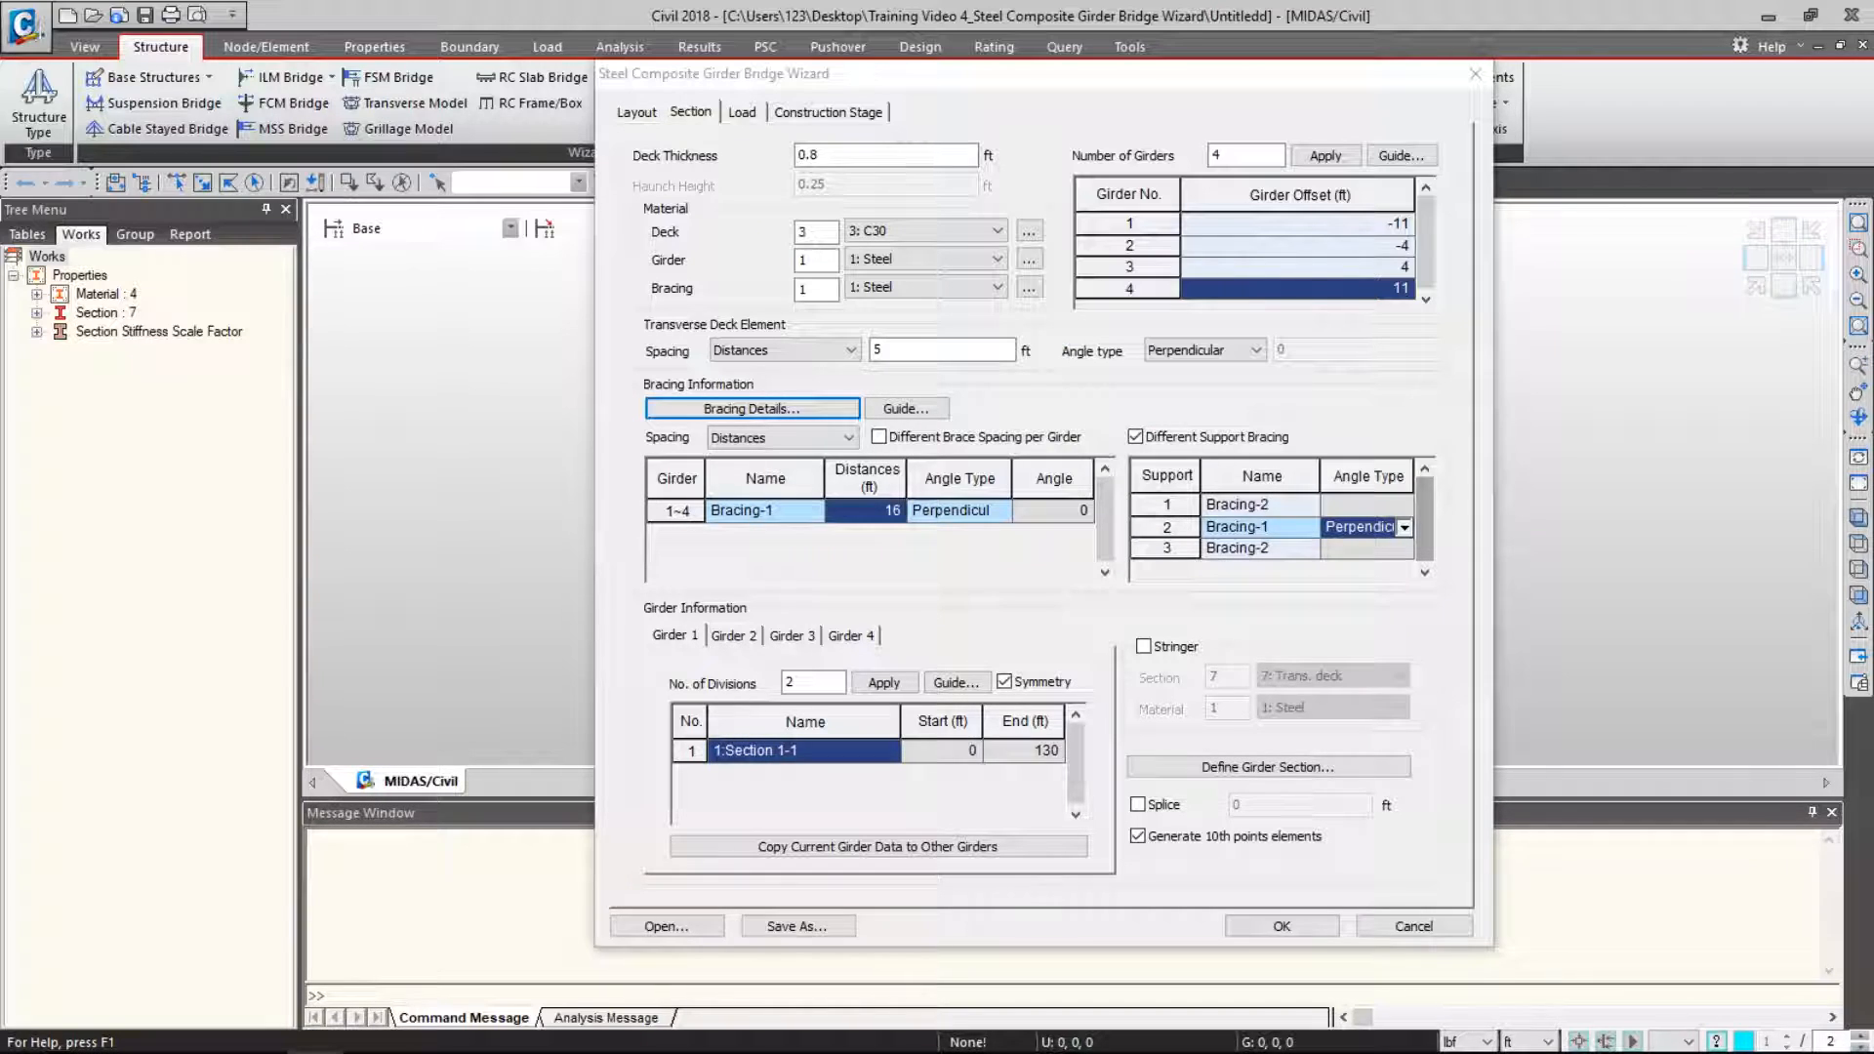
- Set girder 1's number of divisions and open the Girder Information guide
double_click(792, 681)
text(5)
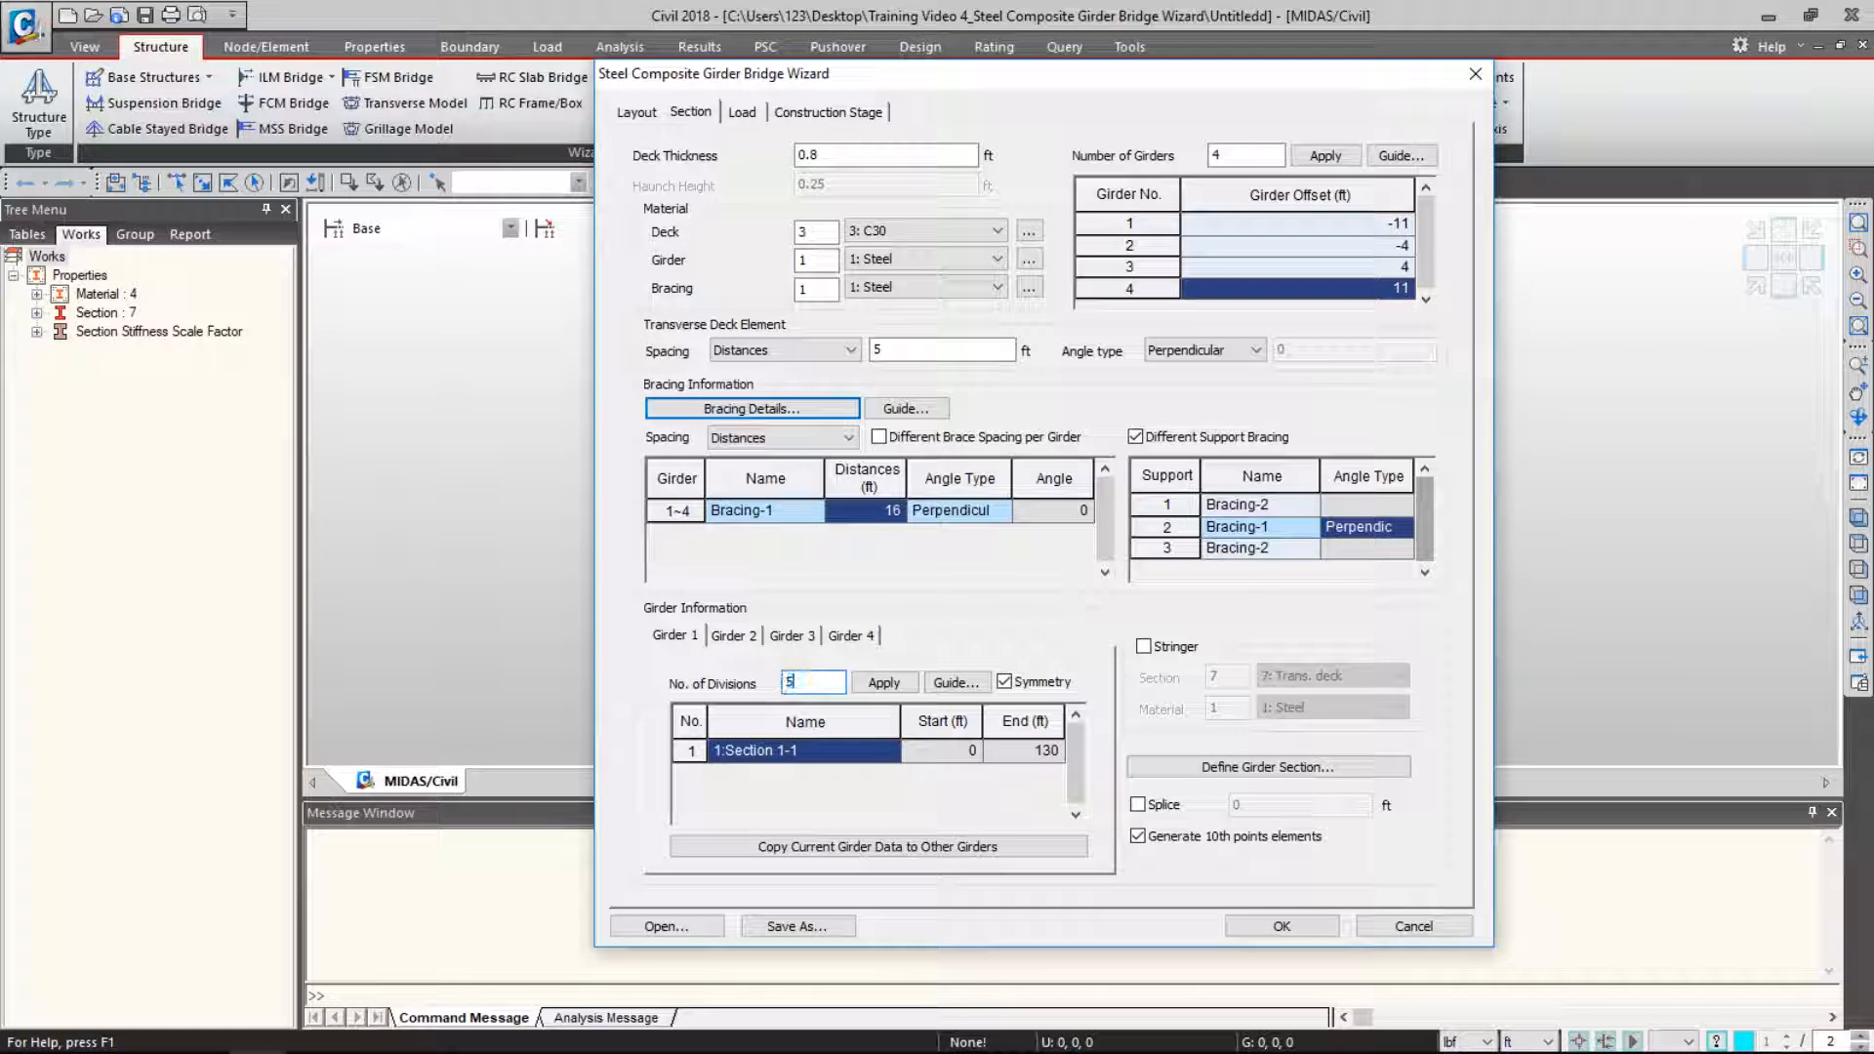
click(884, 684)
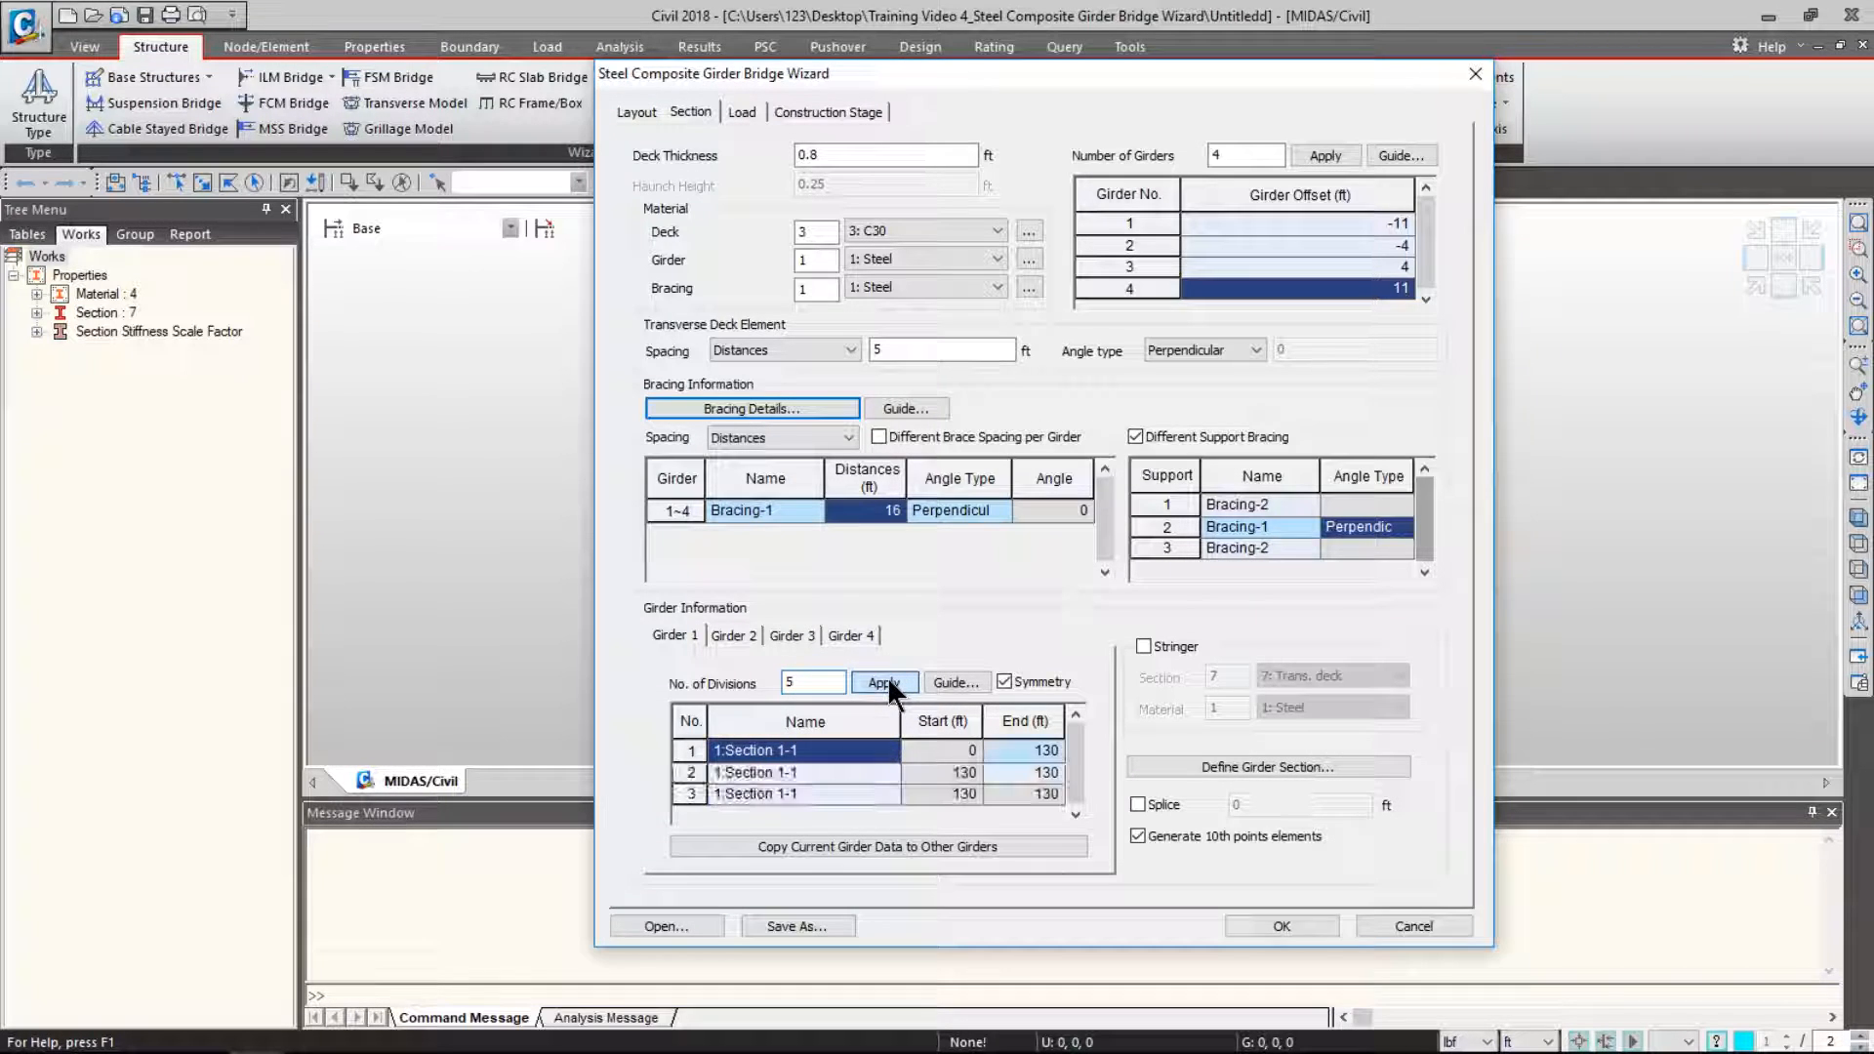
click(947, 682)
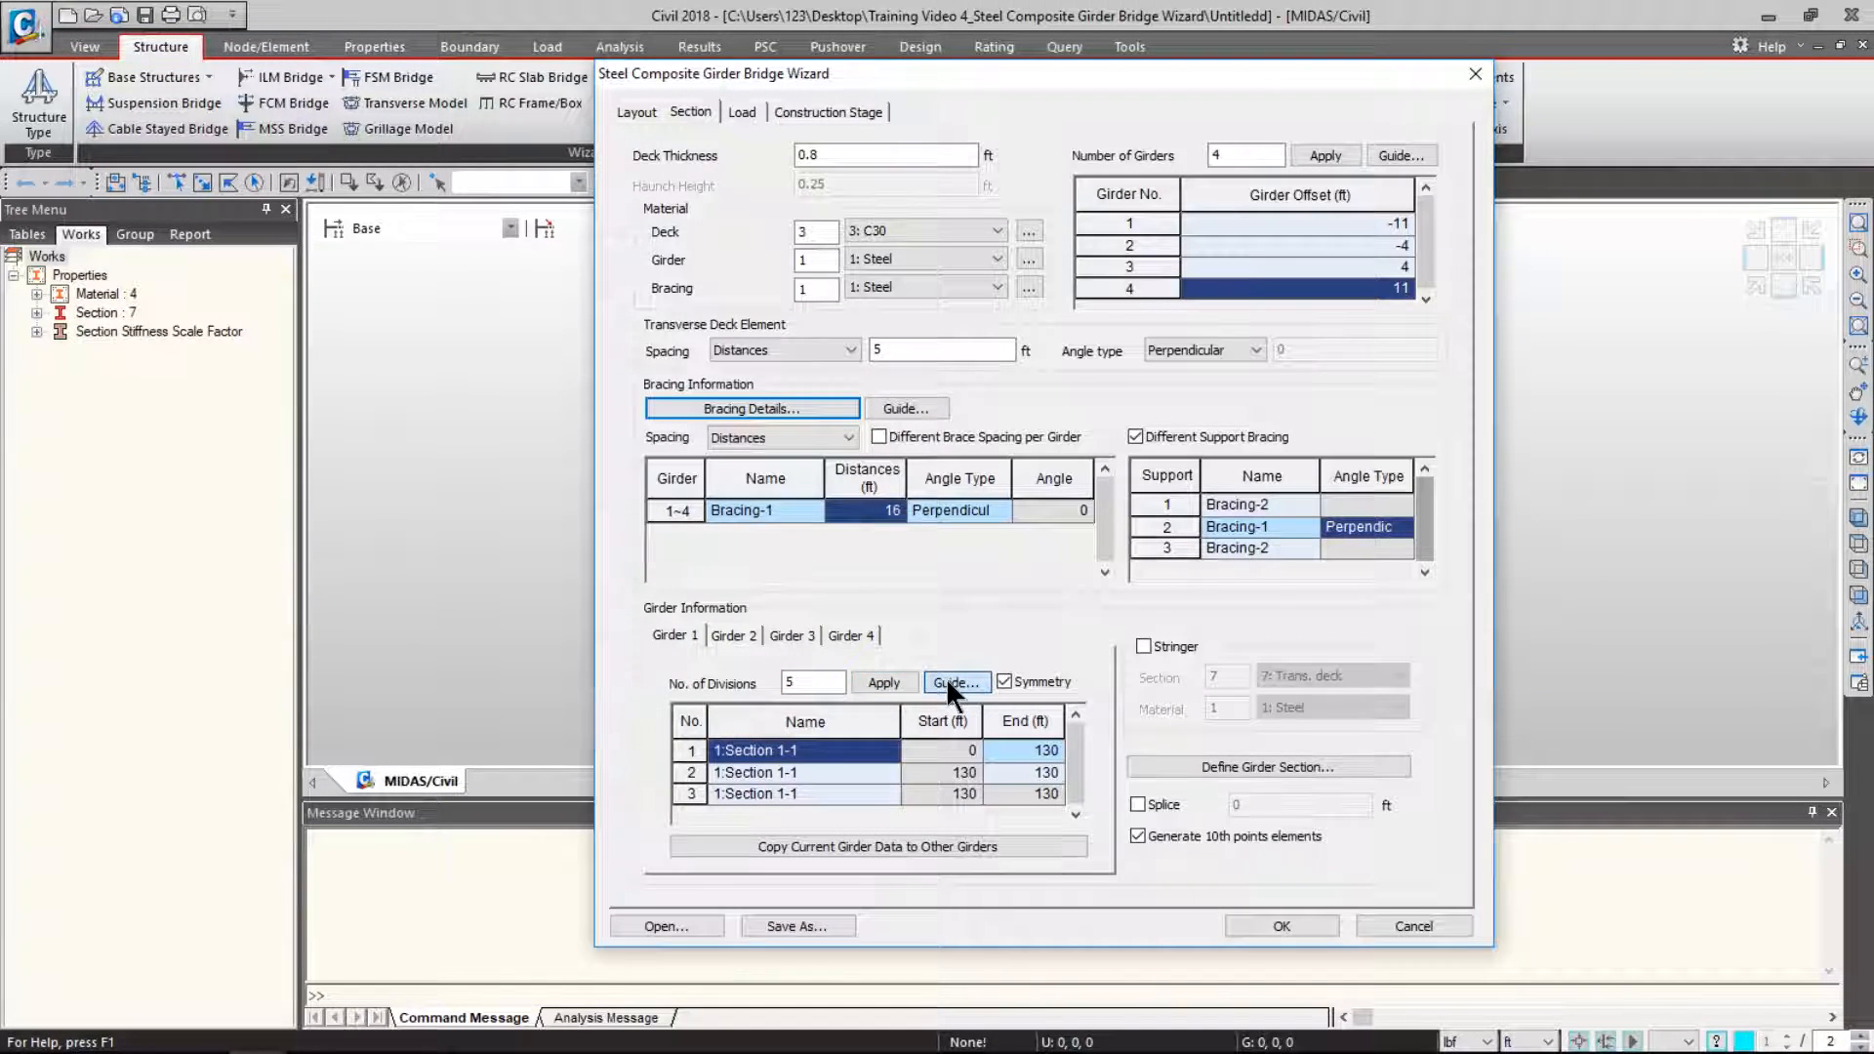
drag(1728, 73, 332, 73)
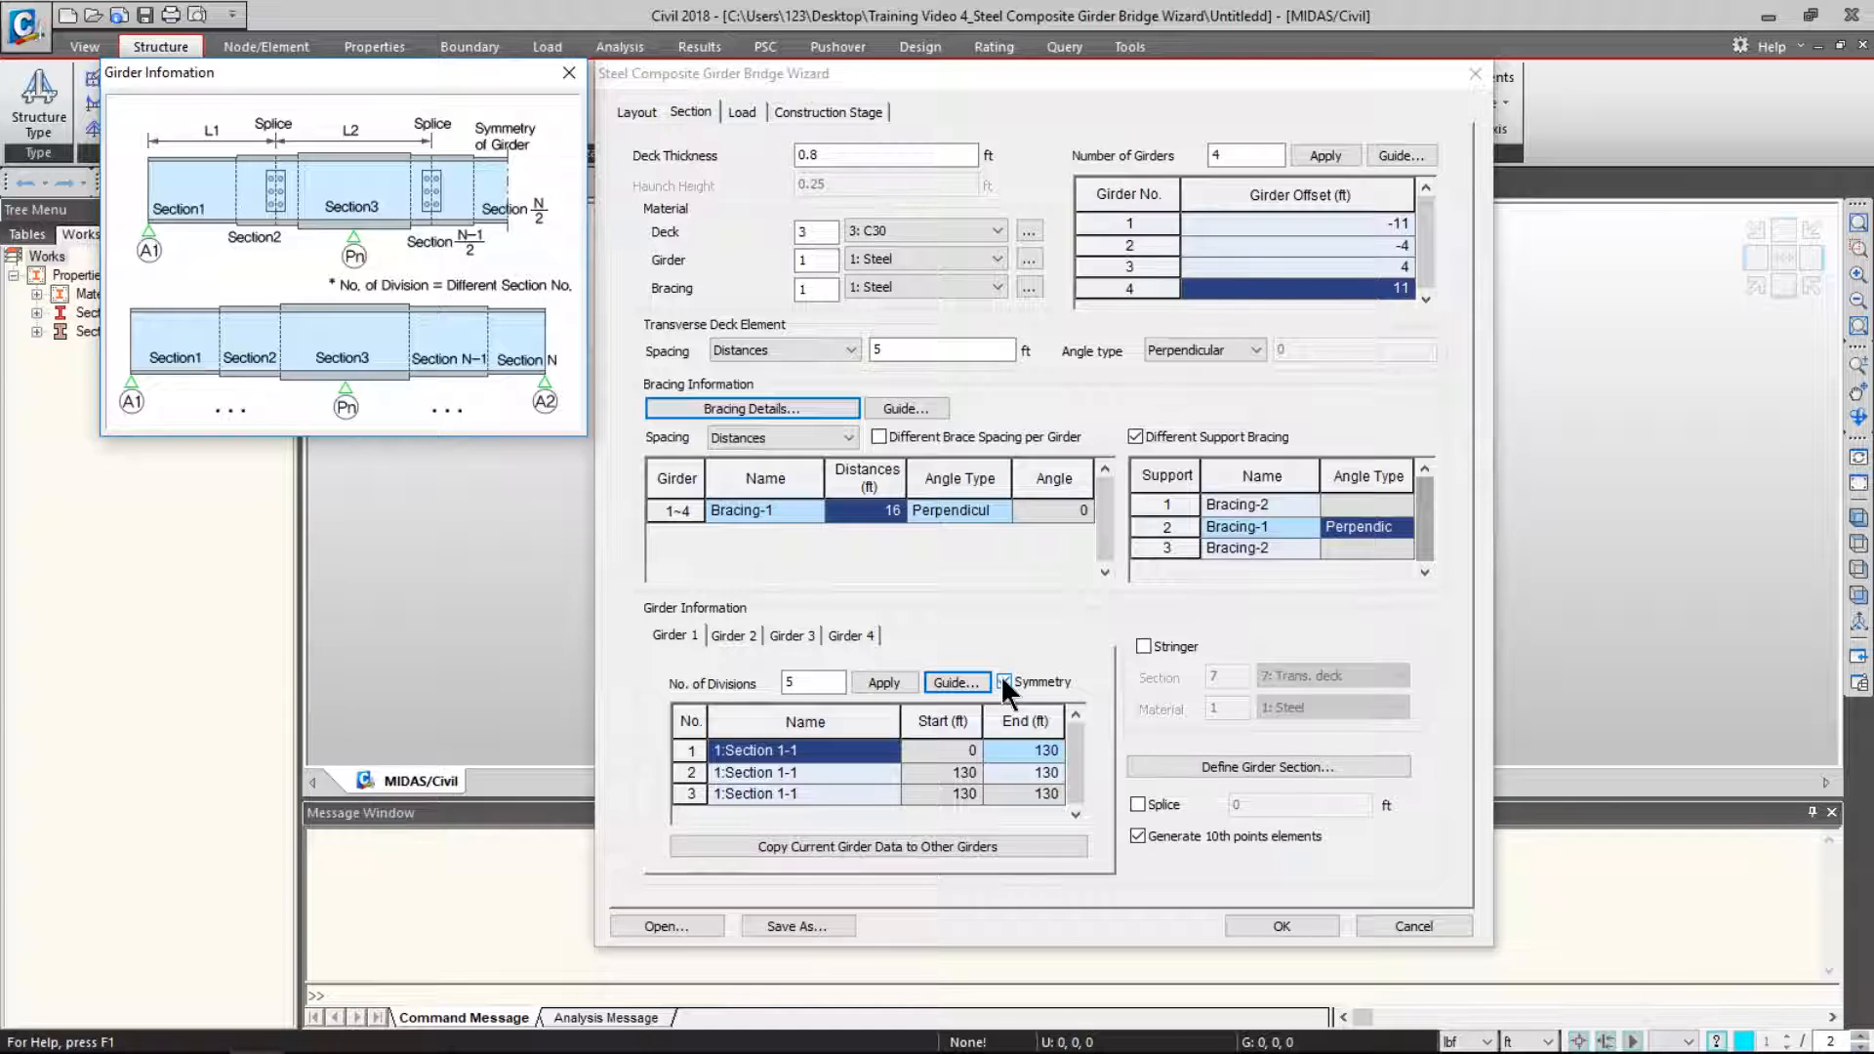
- Assign Section 2-2, Section 1-1 and Section 2-2 to girder 1's three divisions
click(818, 750)
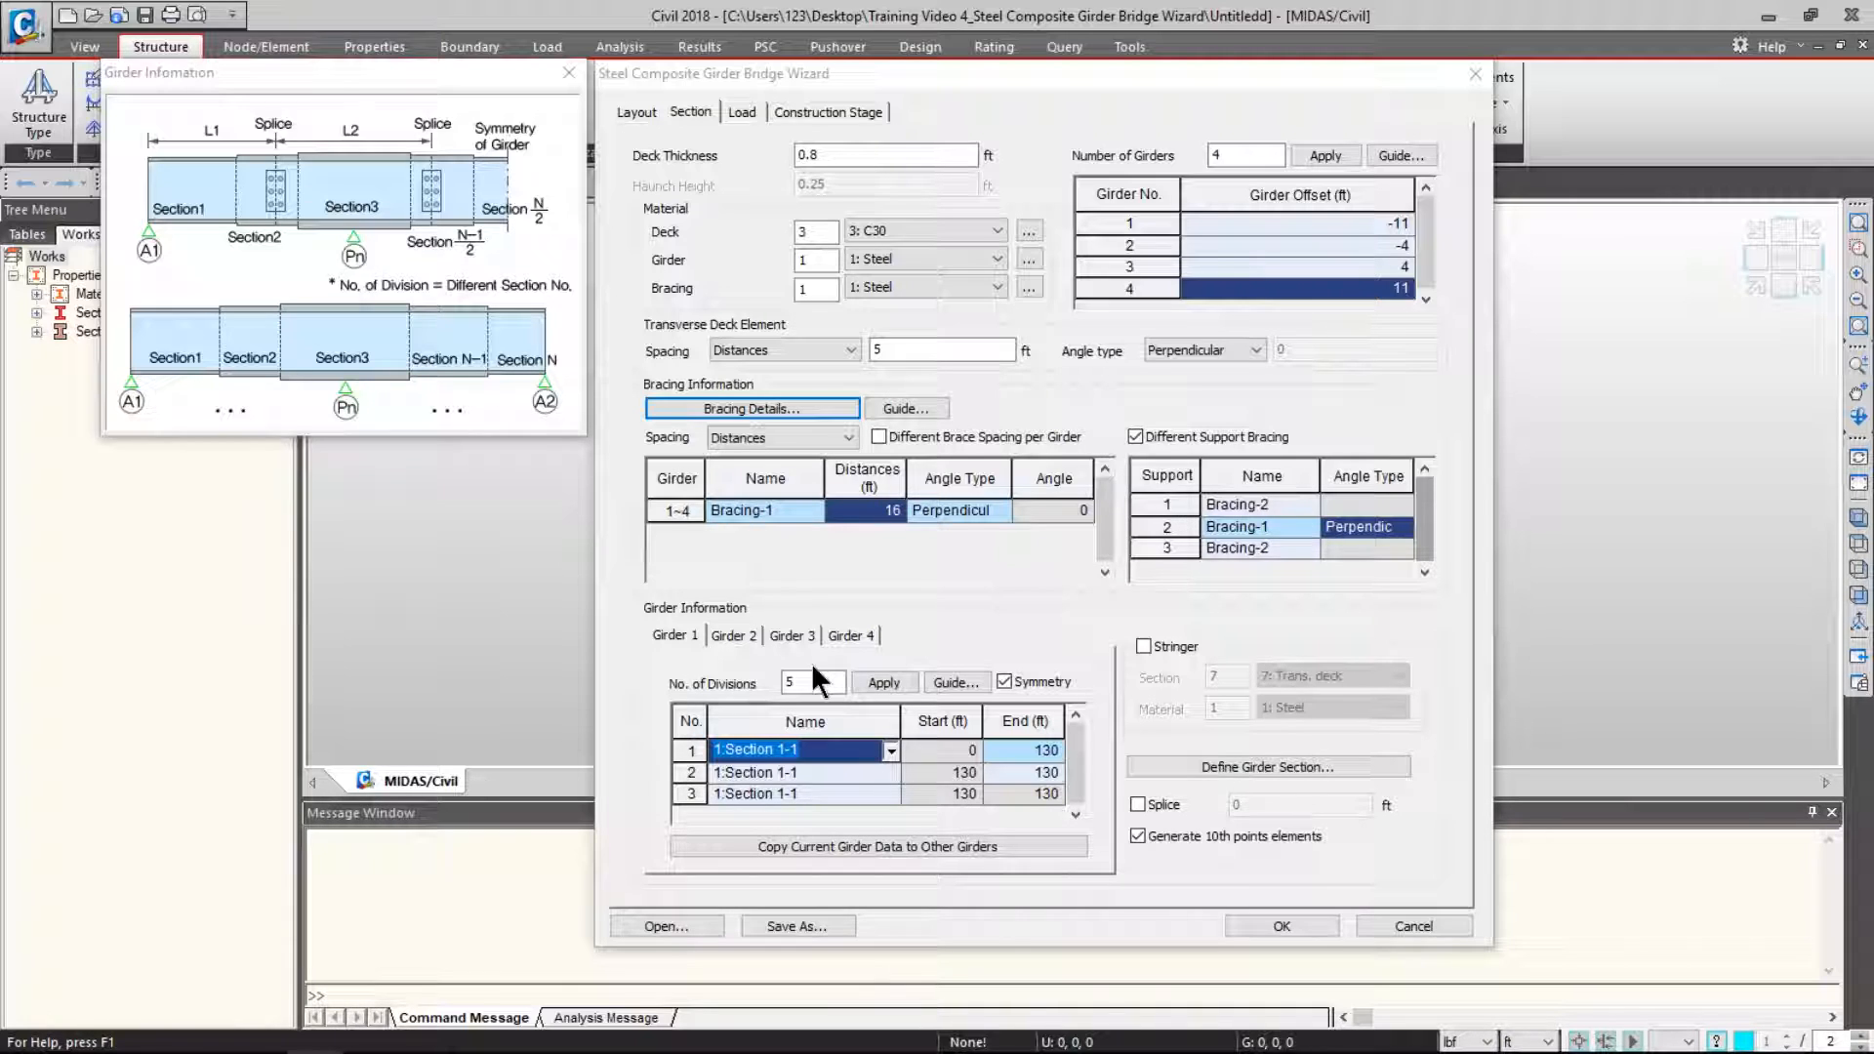
click(891, 751)
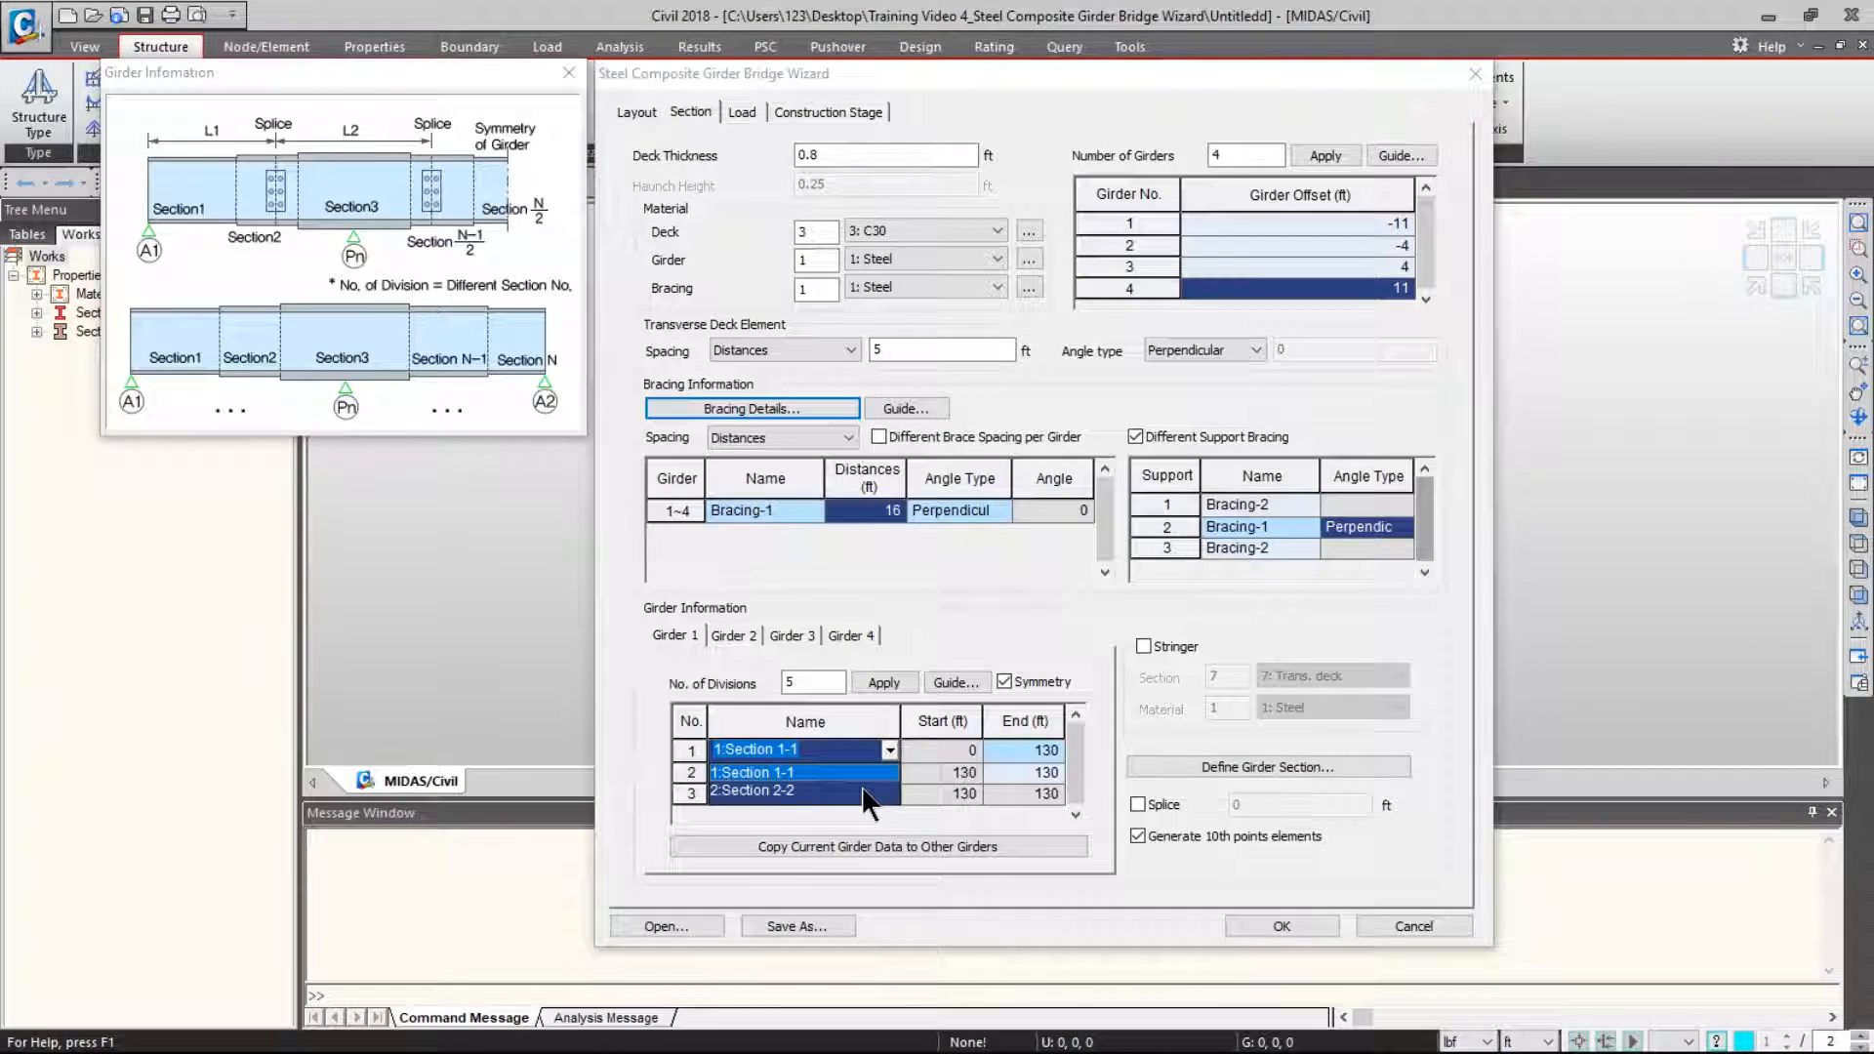
click(863, 791)
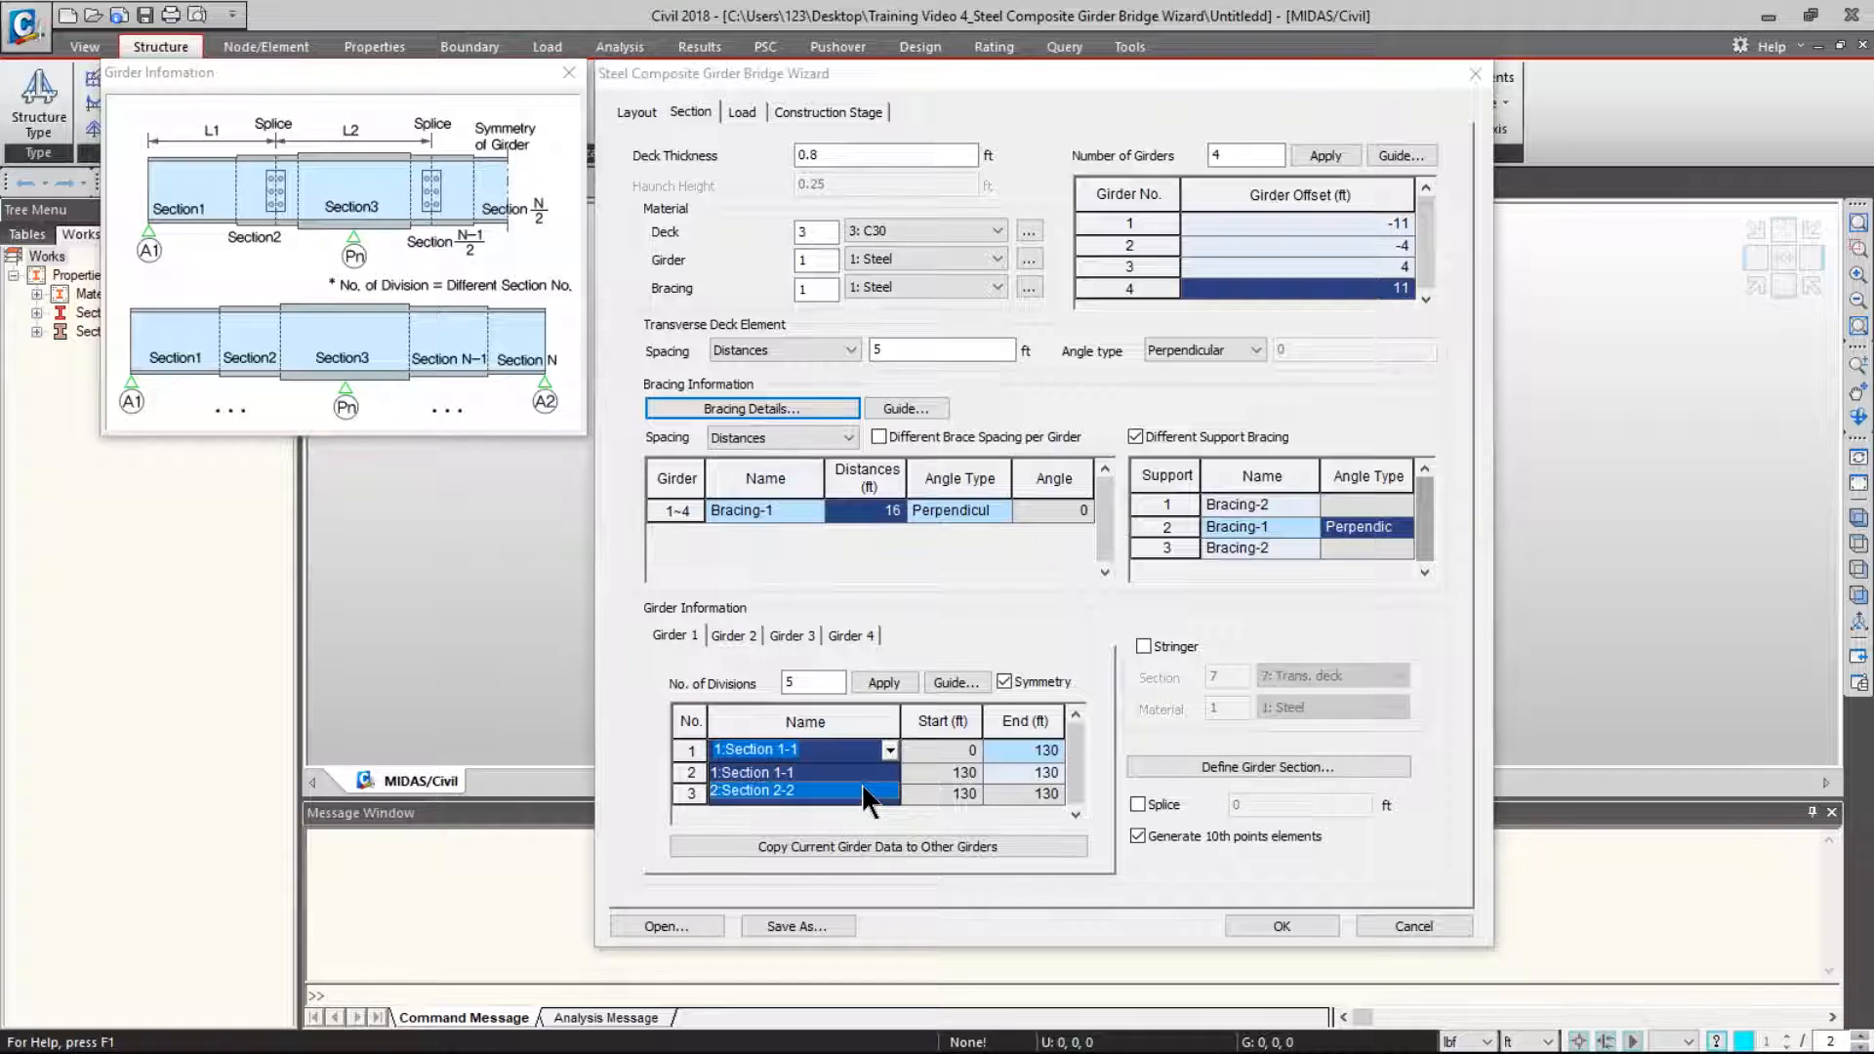
click(844, 771)
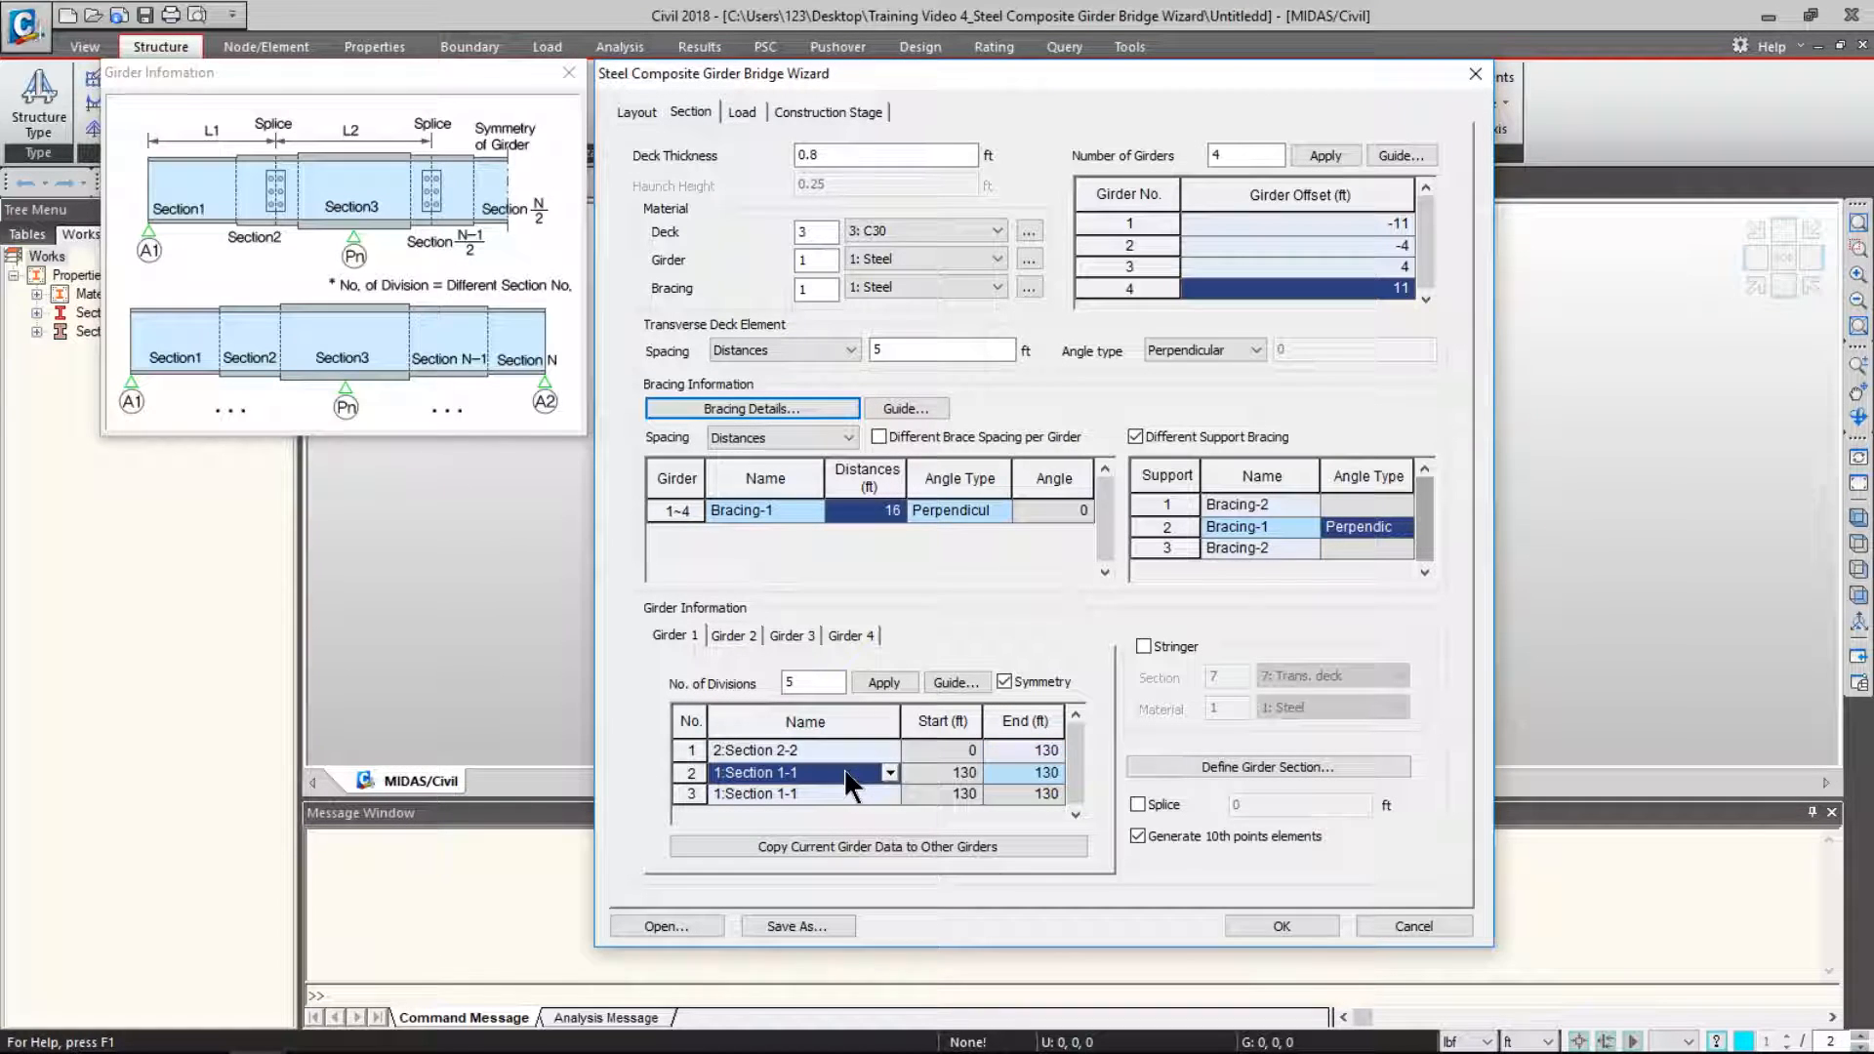
click(894, 790)
click(894, 790)
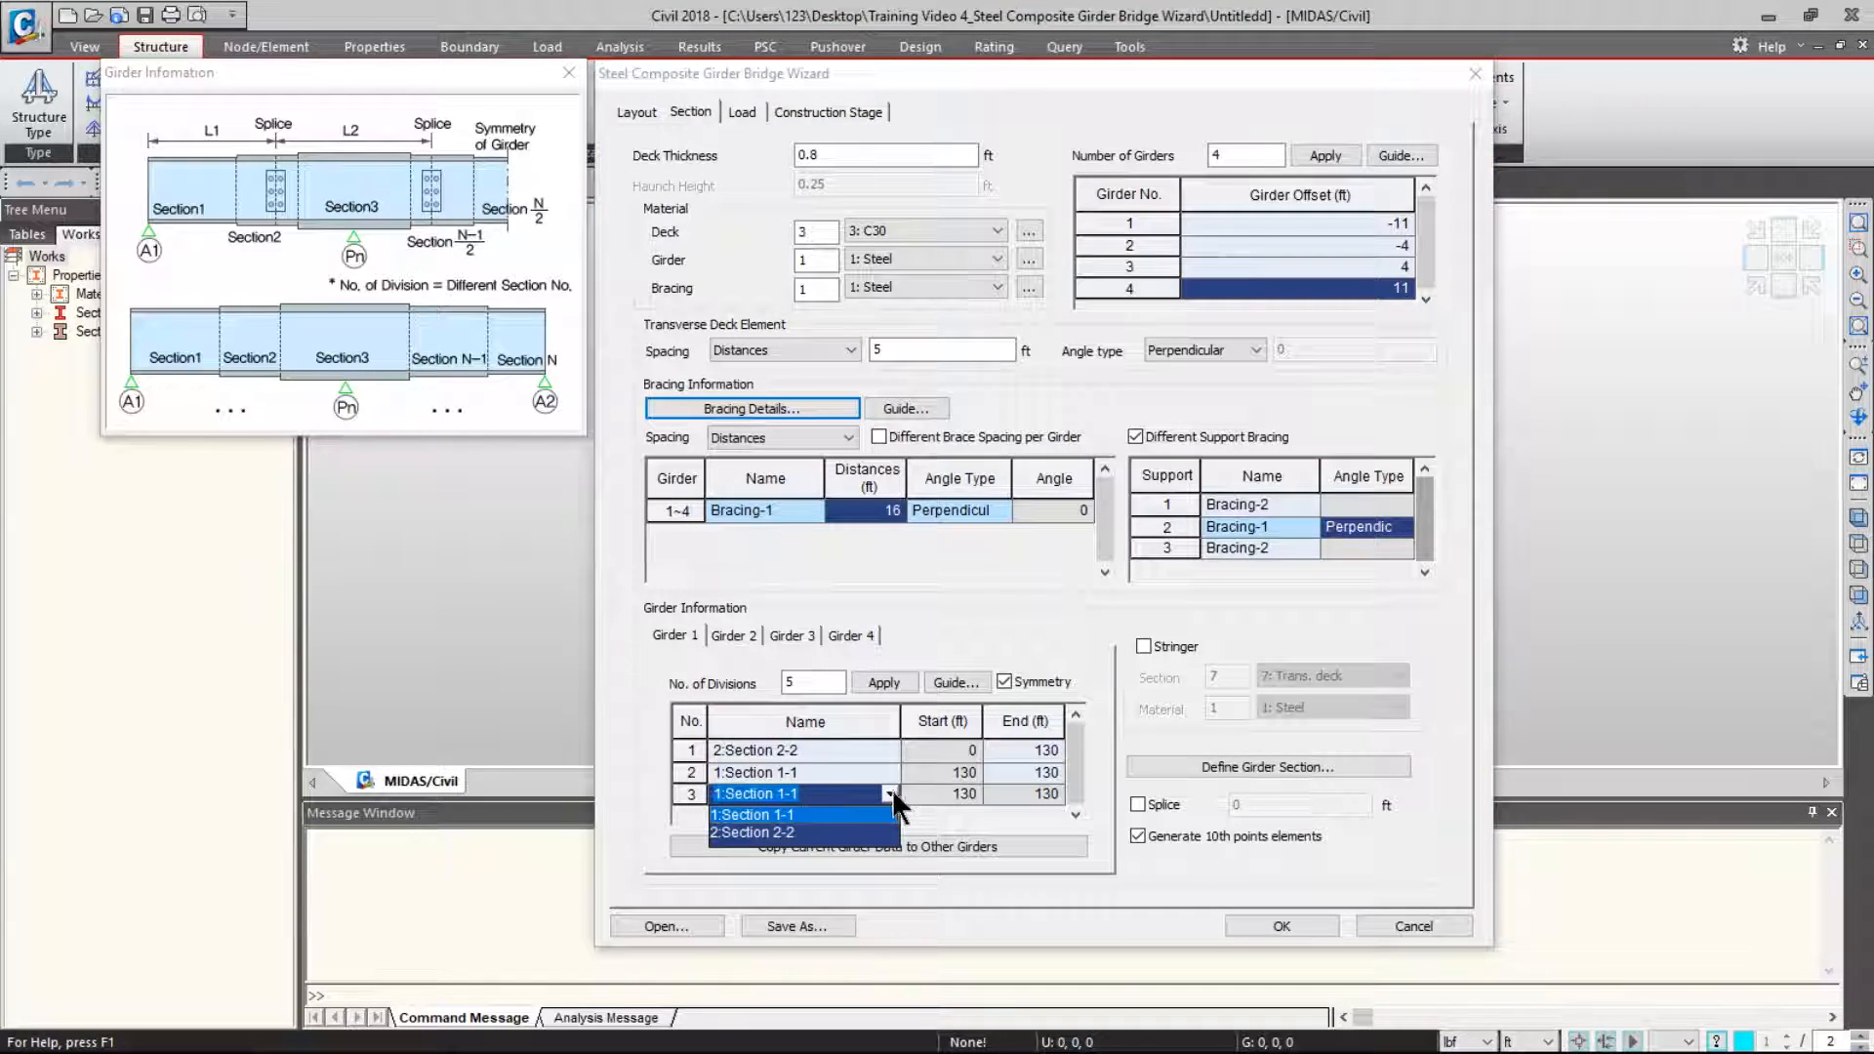
click(833, 832)
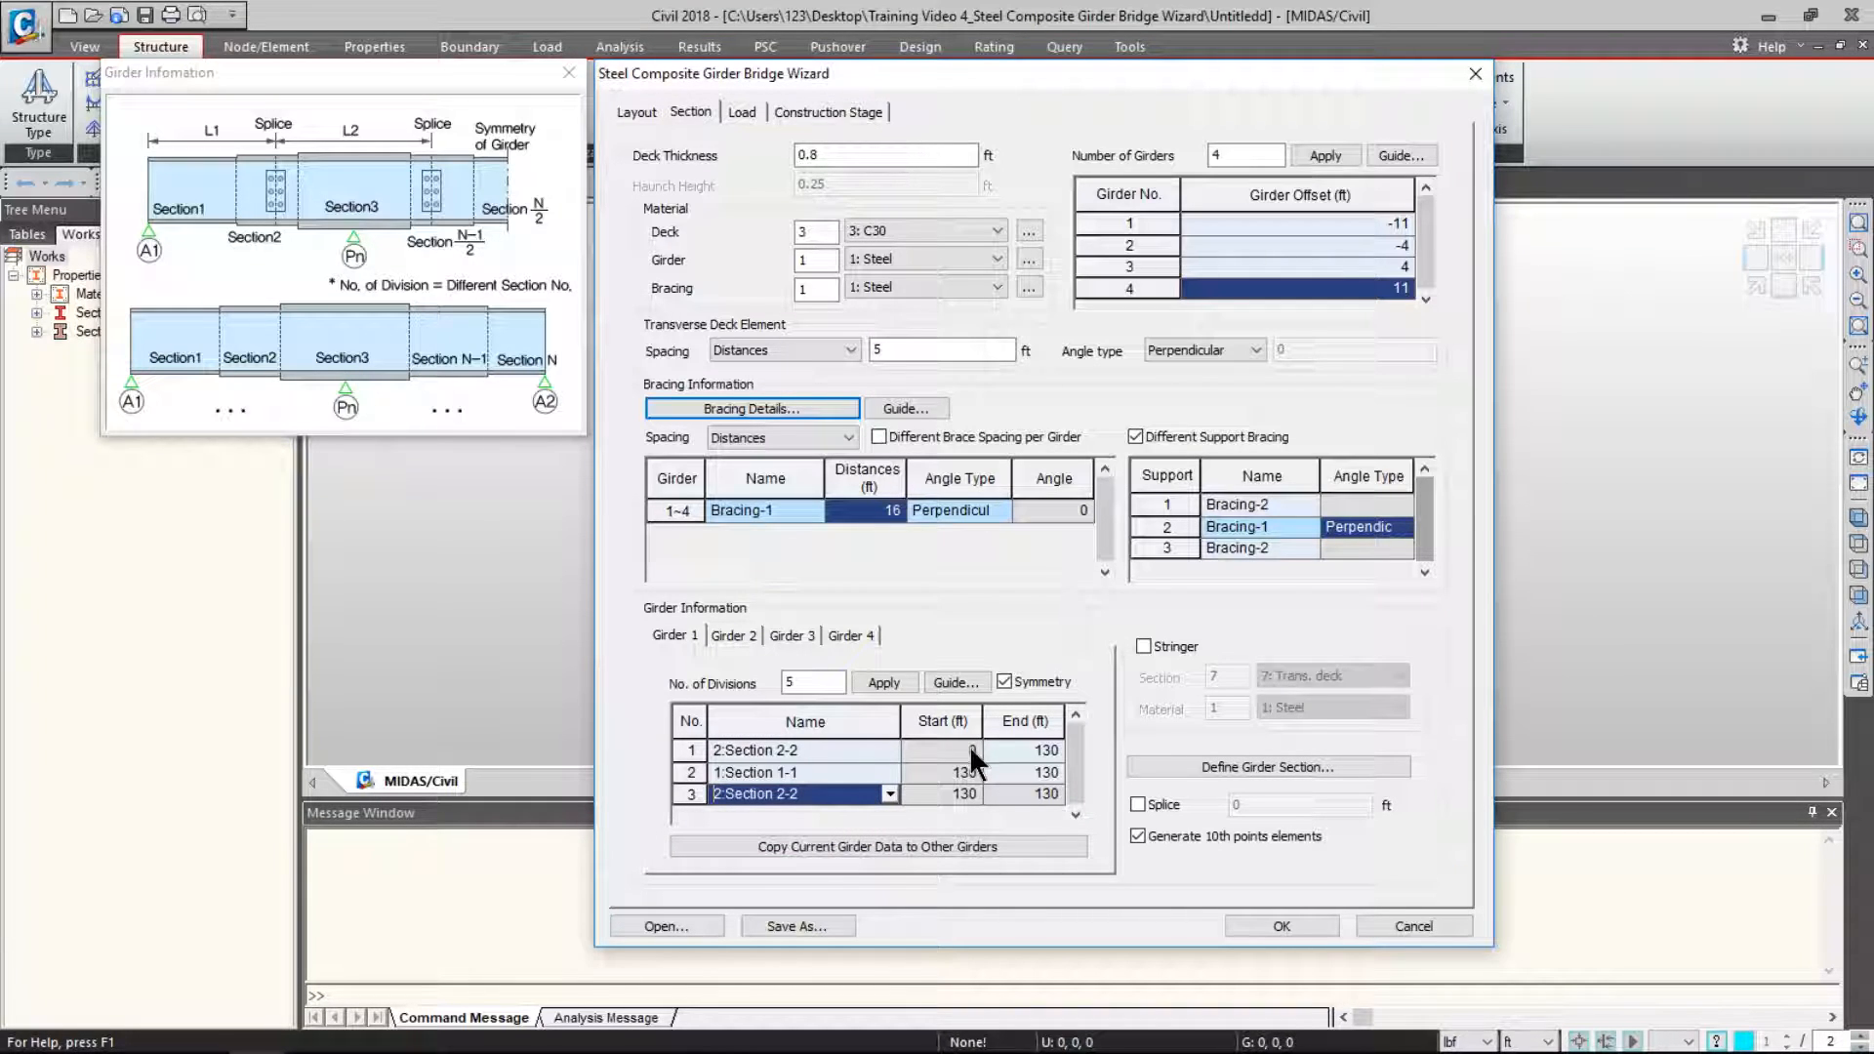
- Set girder 1's division ends to 30 and 100 ft, then close the guide
click(1038, 749)
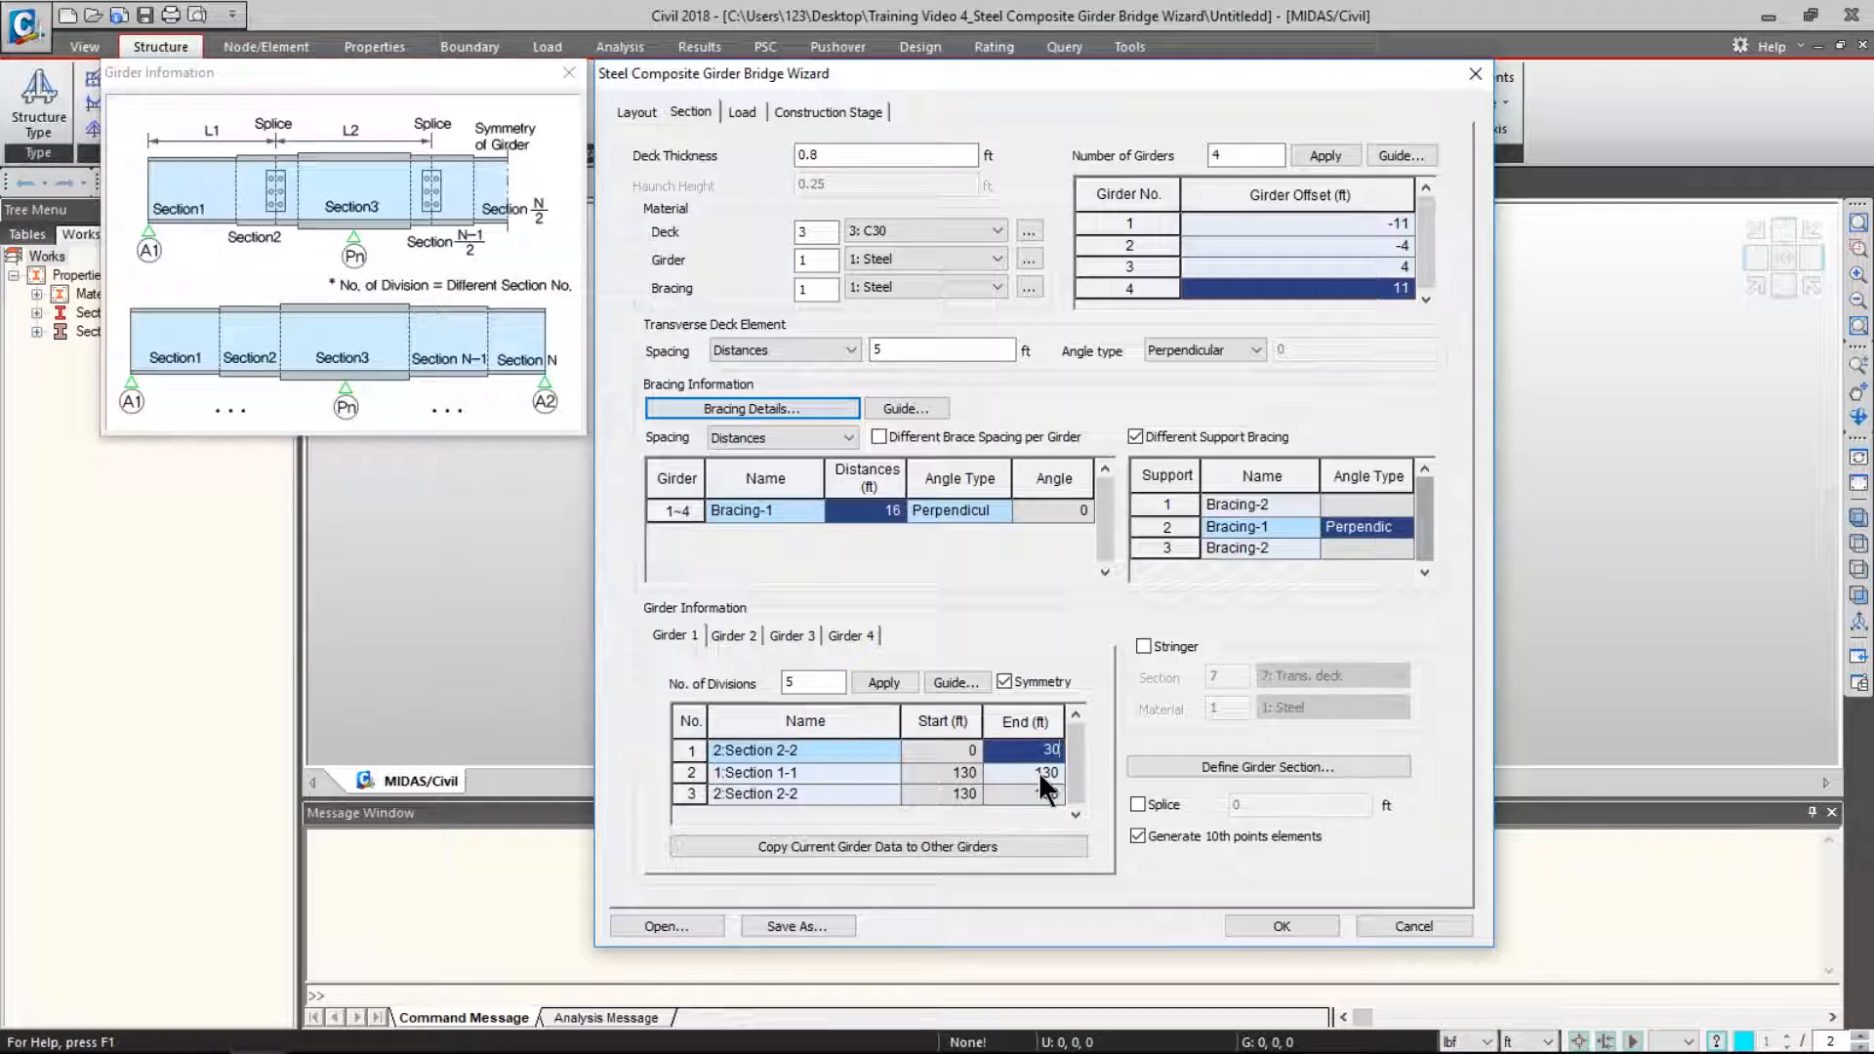
click(1039, 771)
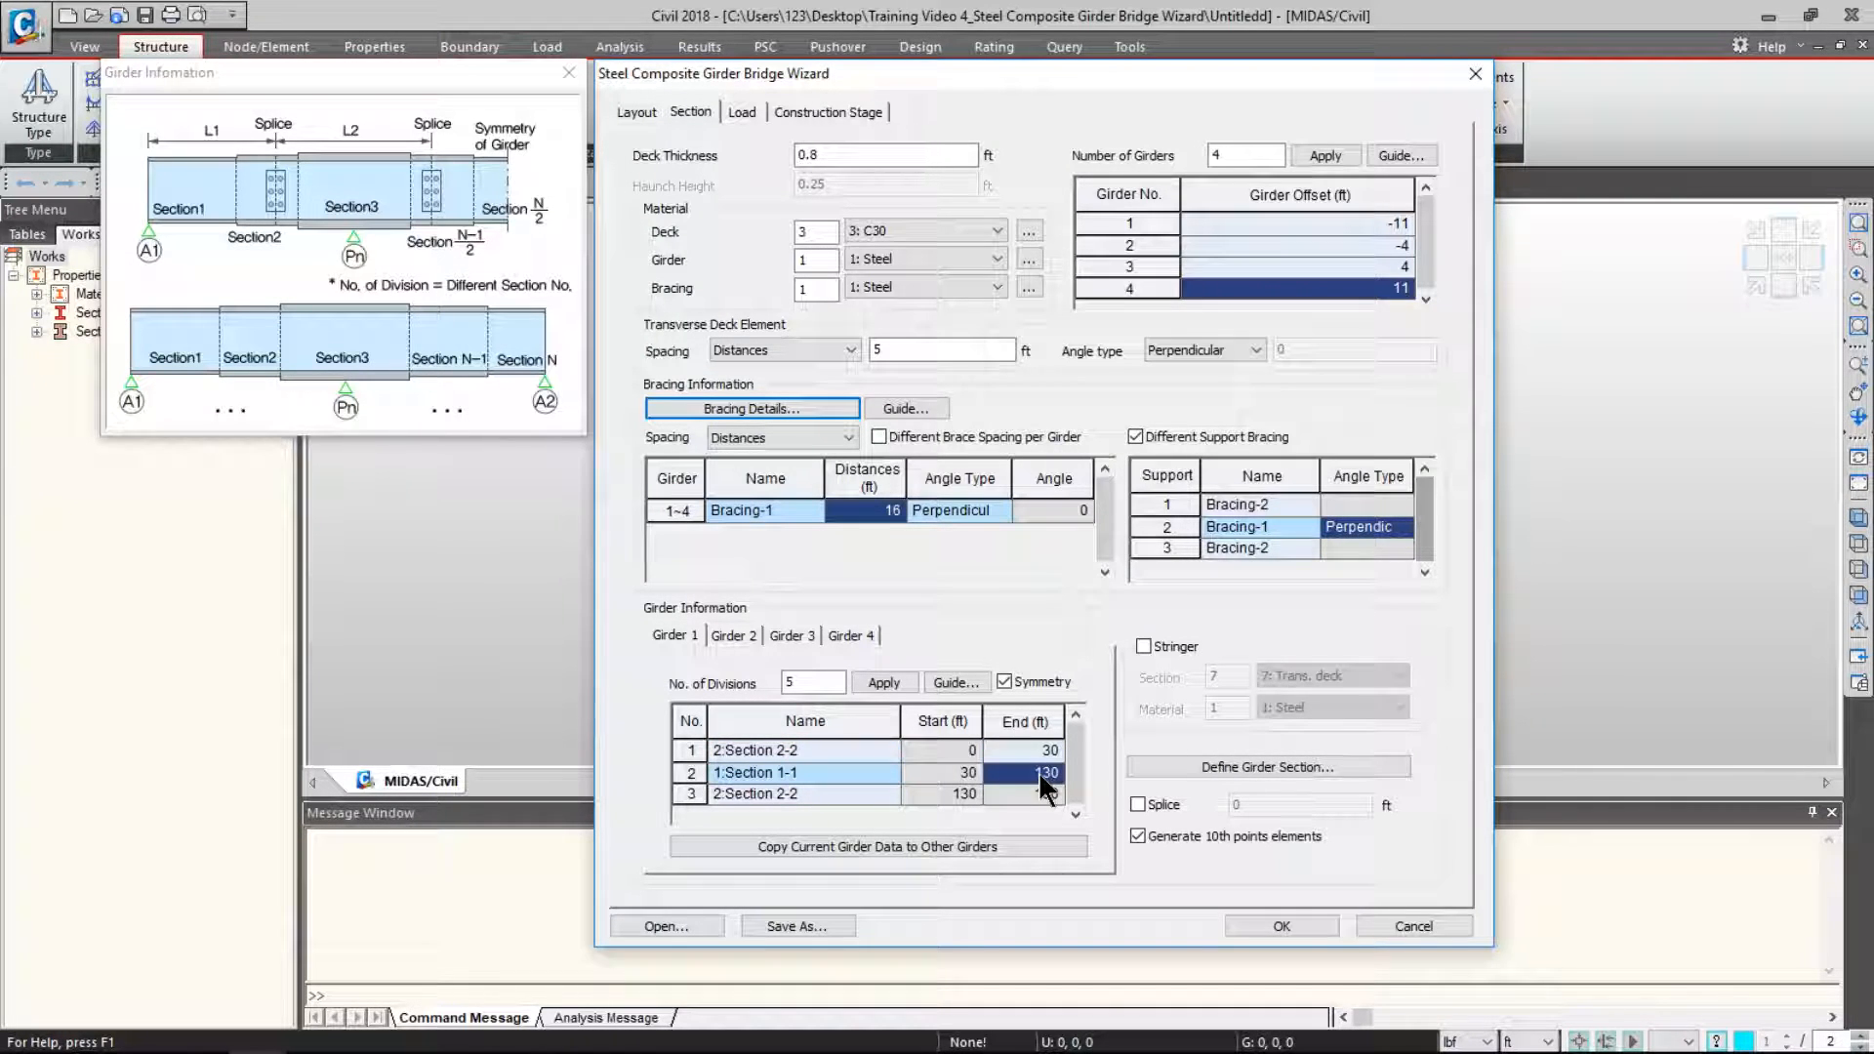
text(100)
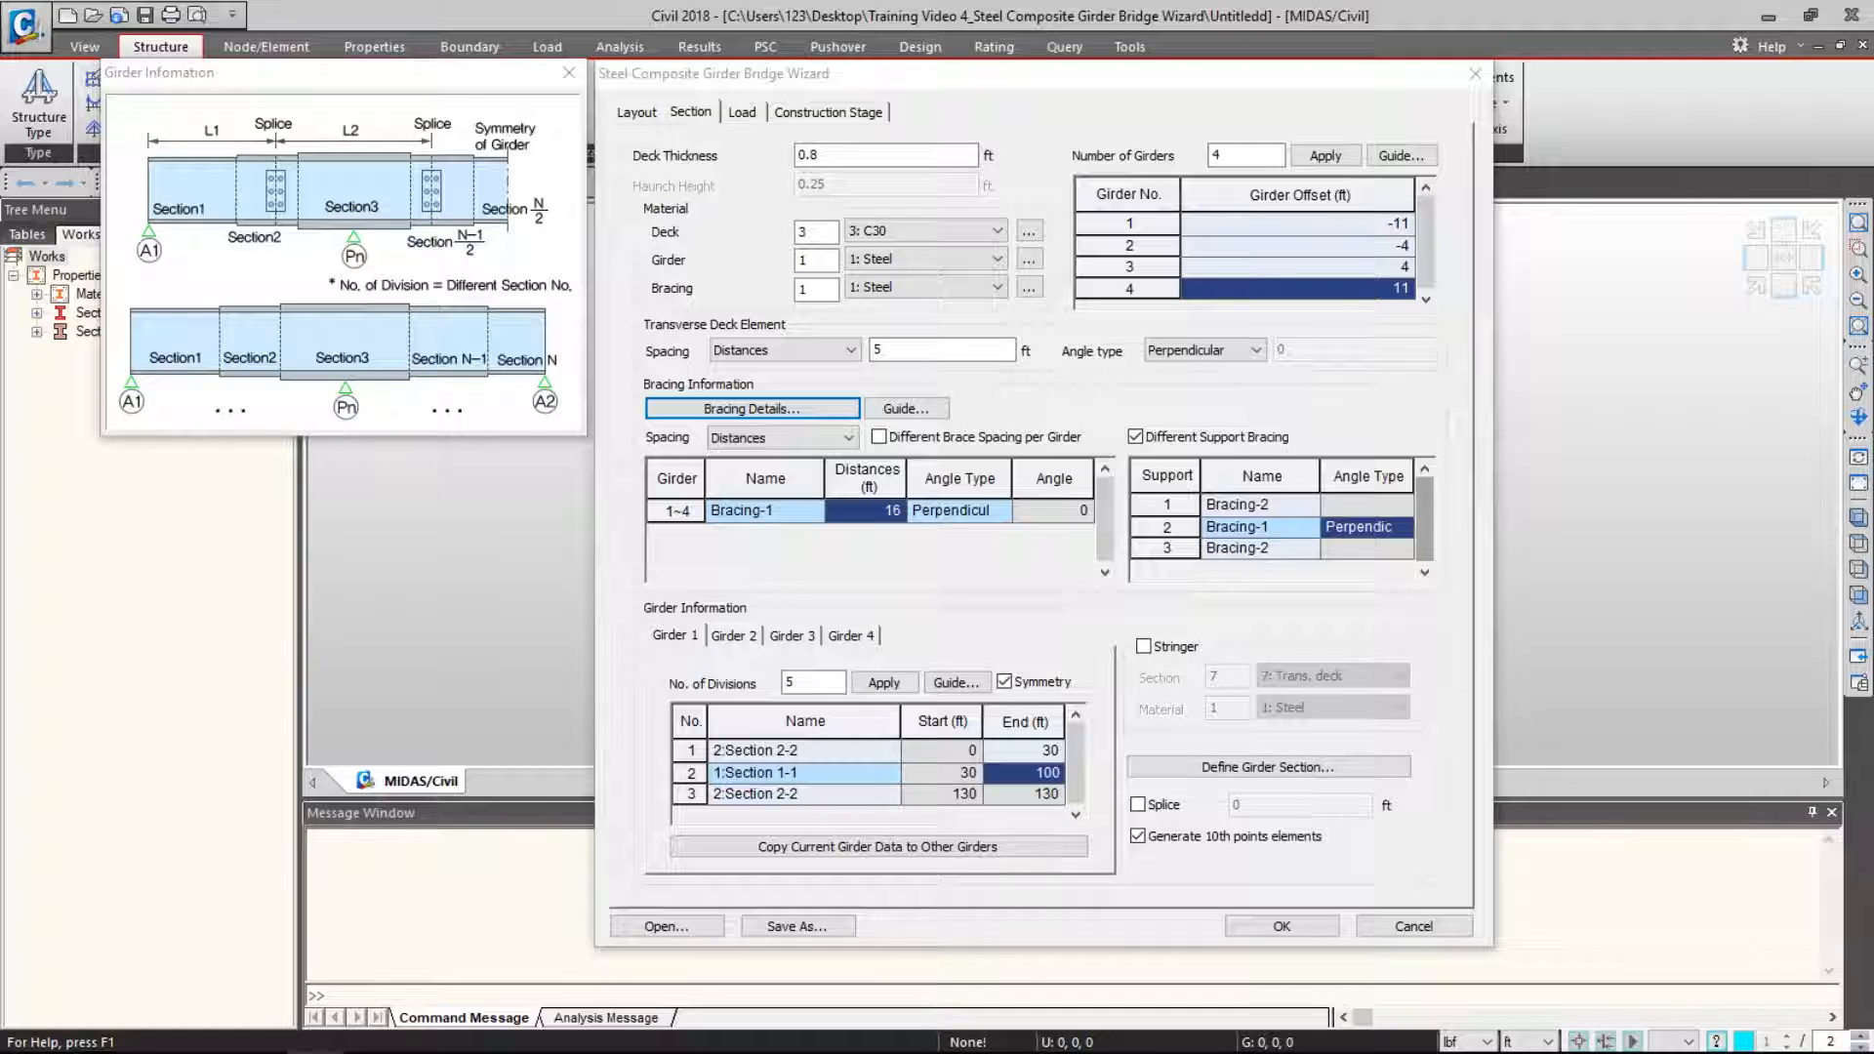
click(737, 635)
click(661, 635)
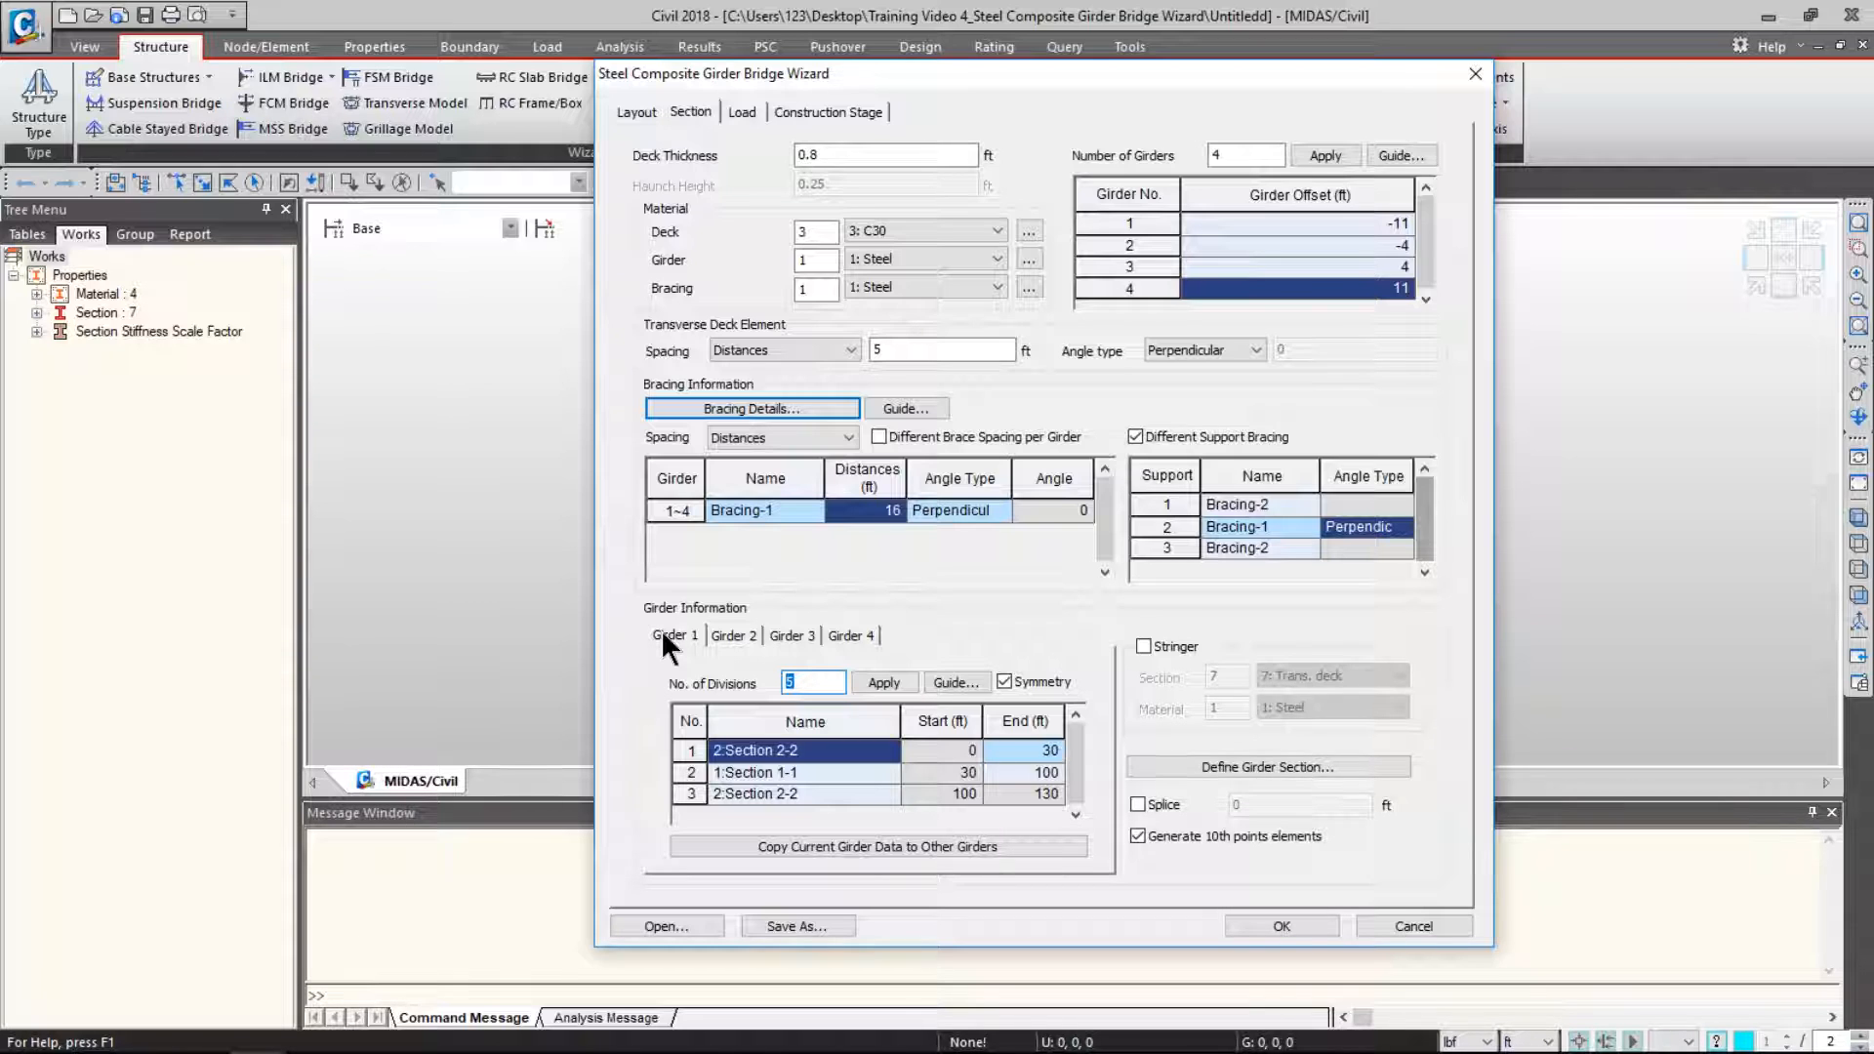
- Copy girder 1's section division layout to Girders 2, 3 and 4
click(824, 846)
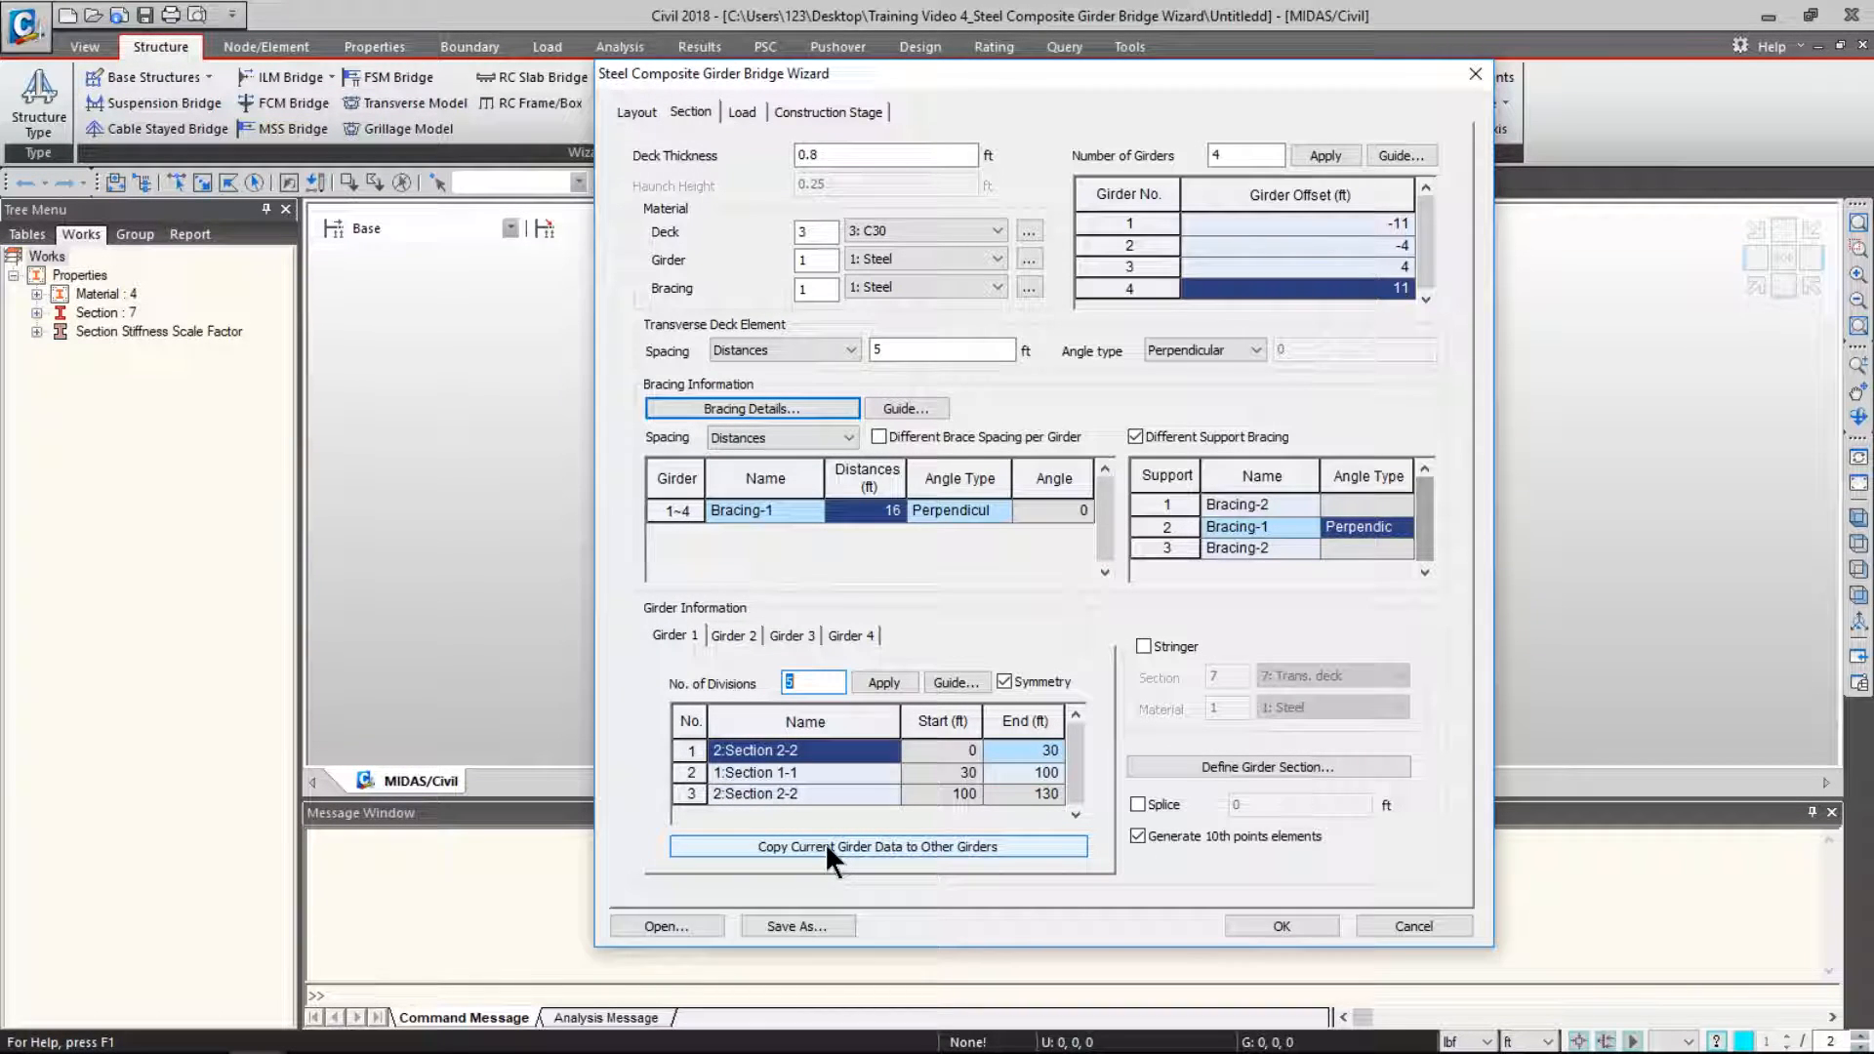
click(827, 844)
click(930, 394)
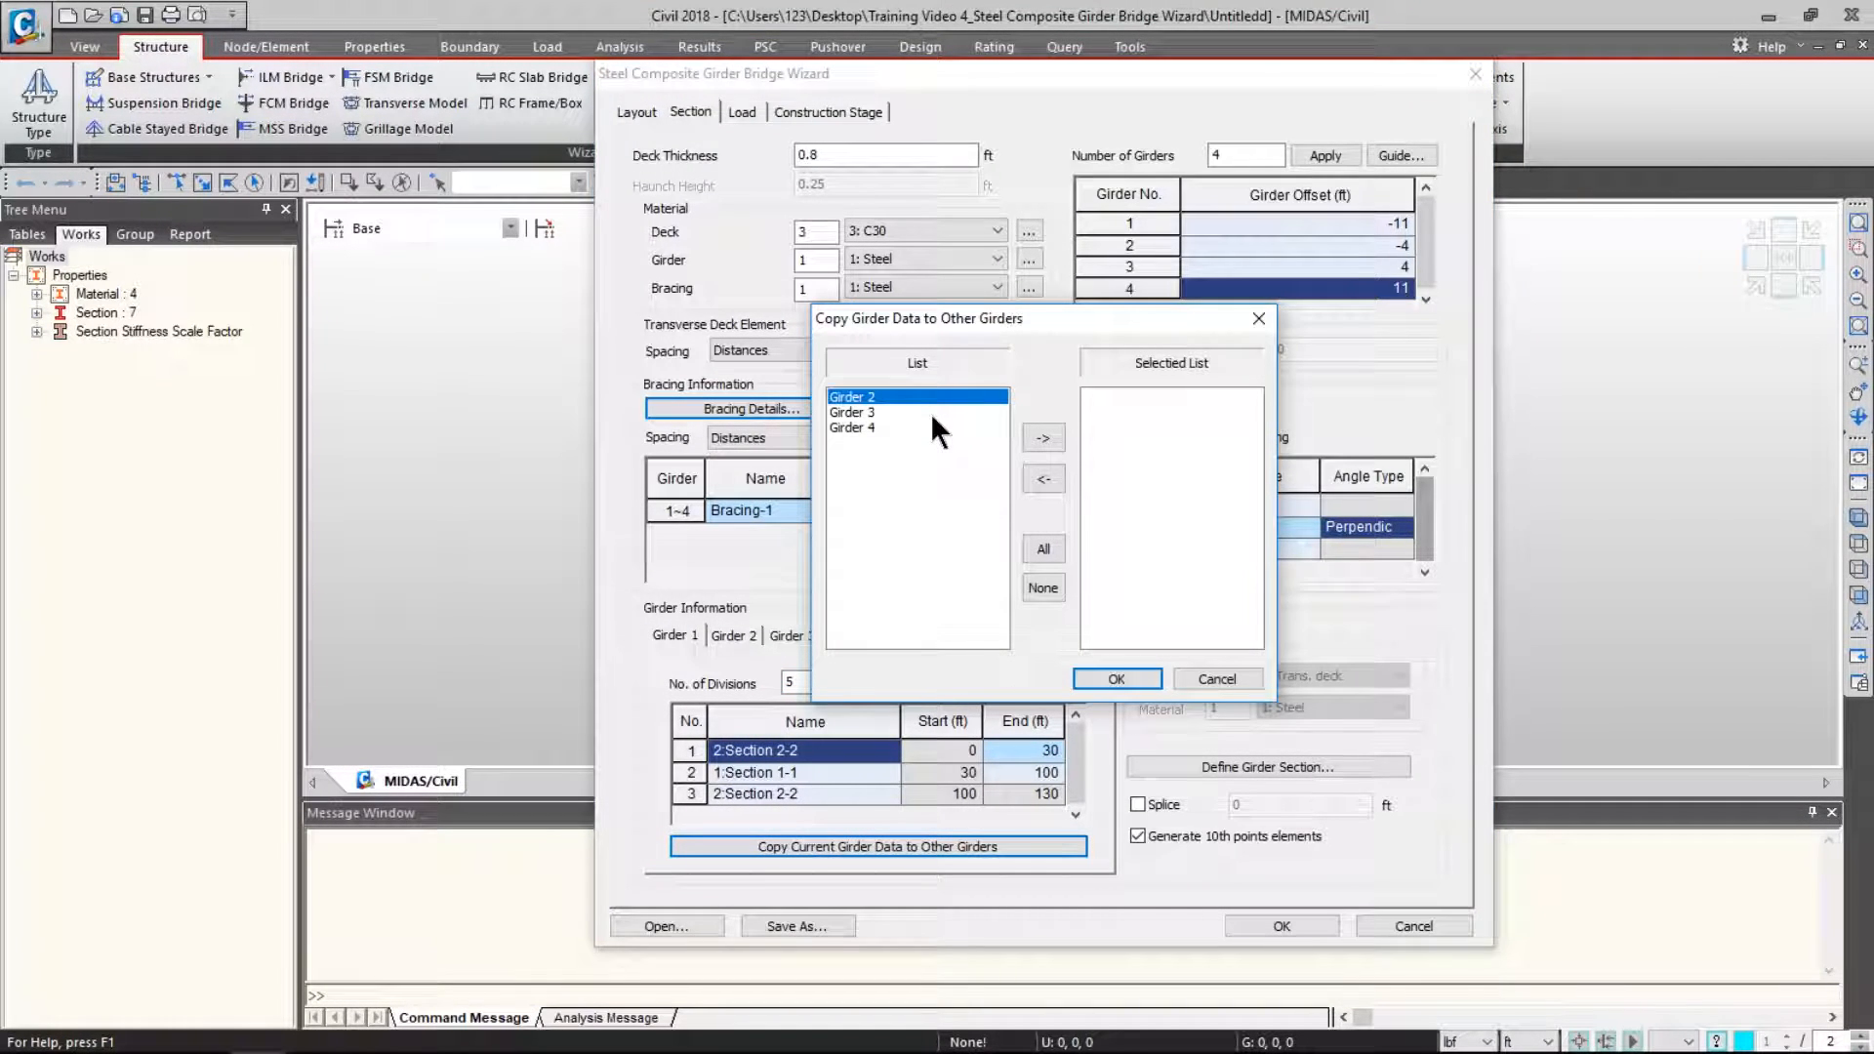
click(1042, 438)
click(945, 398)
click(1047, 438)
click(978, 400)
click(1043, 436)
click(1124, 680)
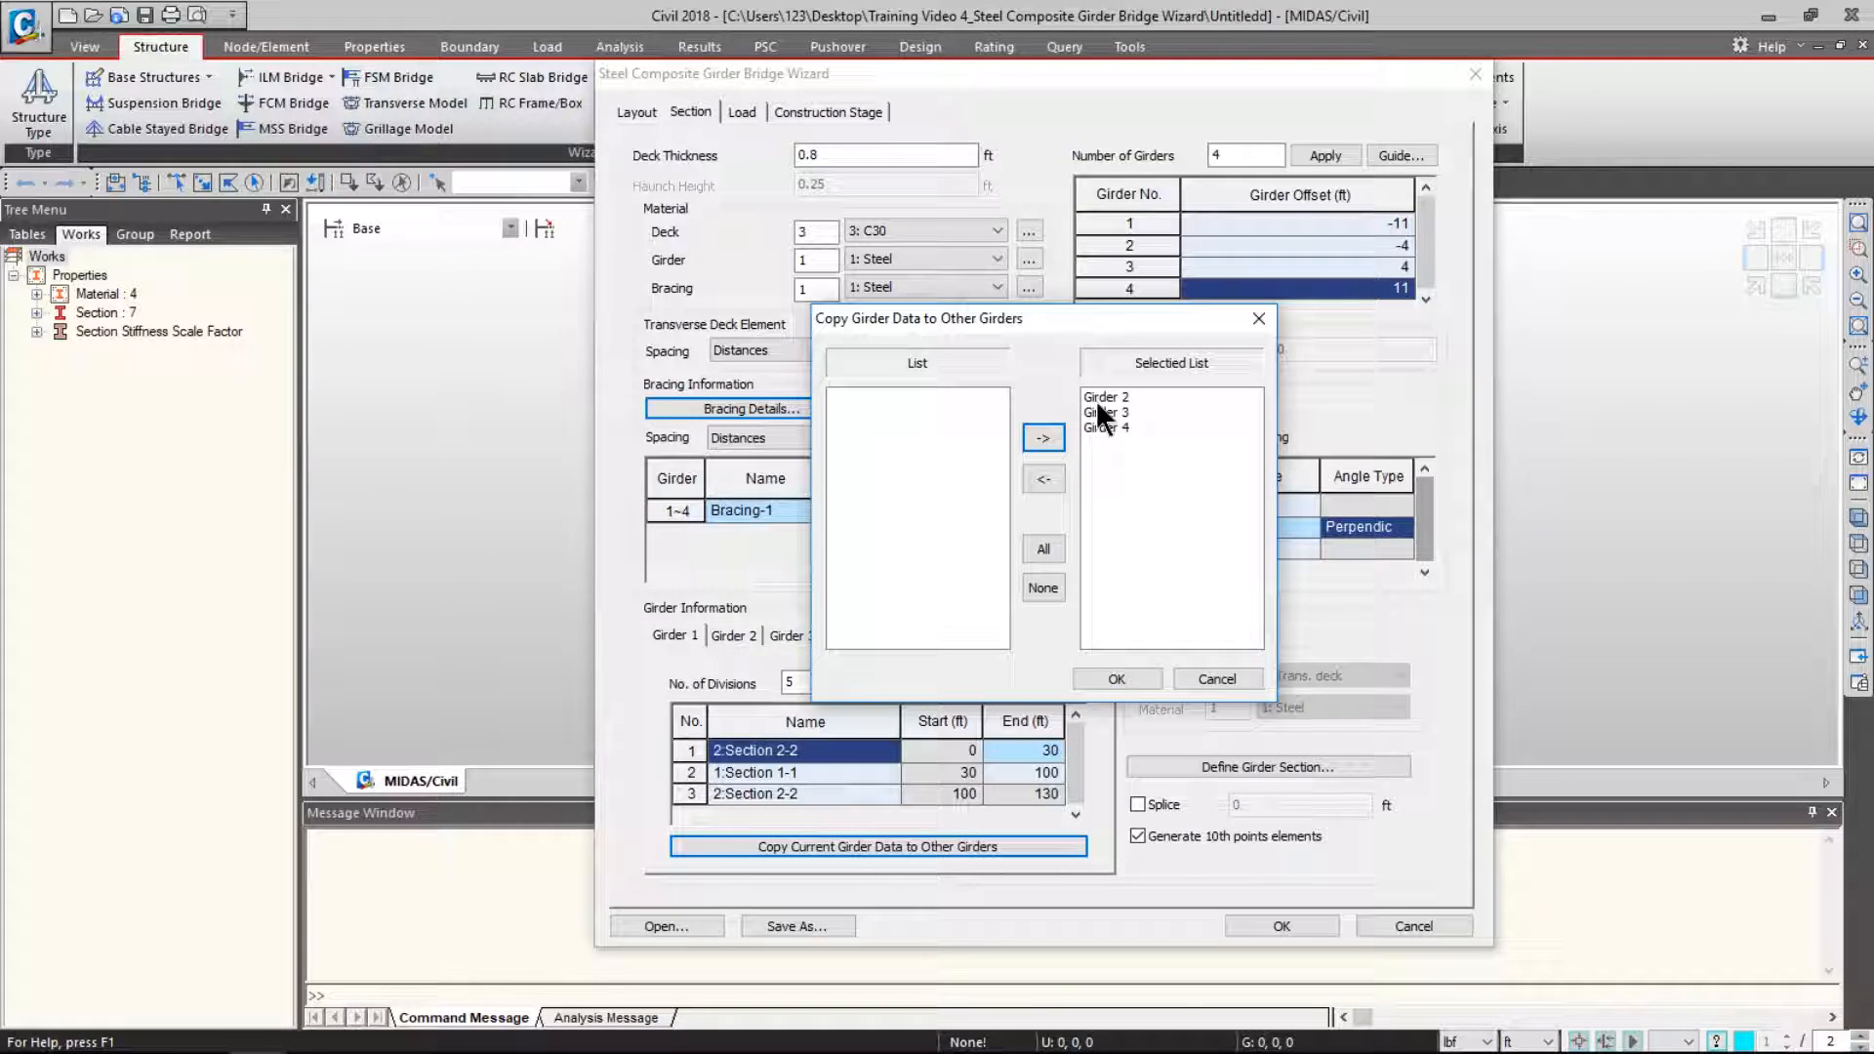
click(1130, 672)
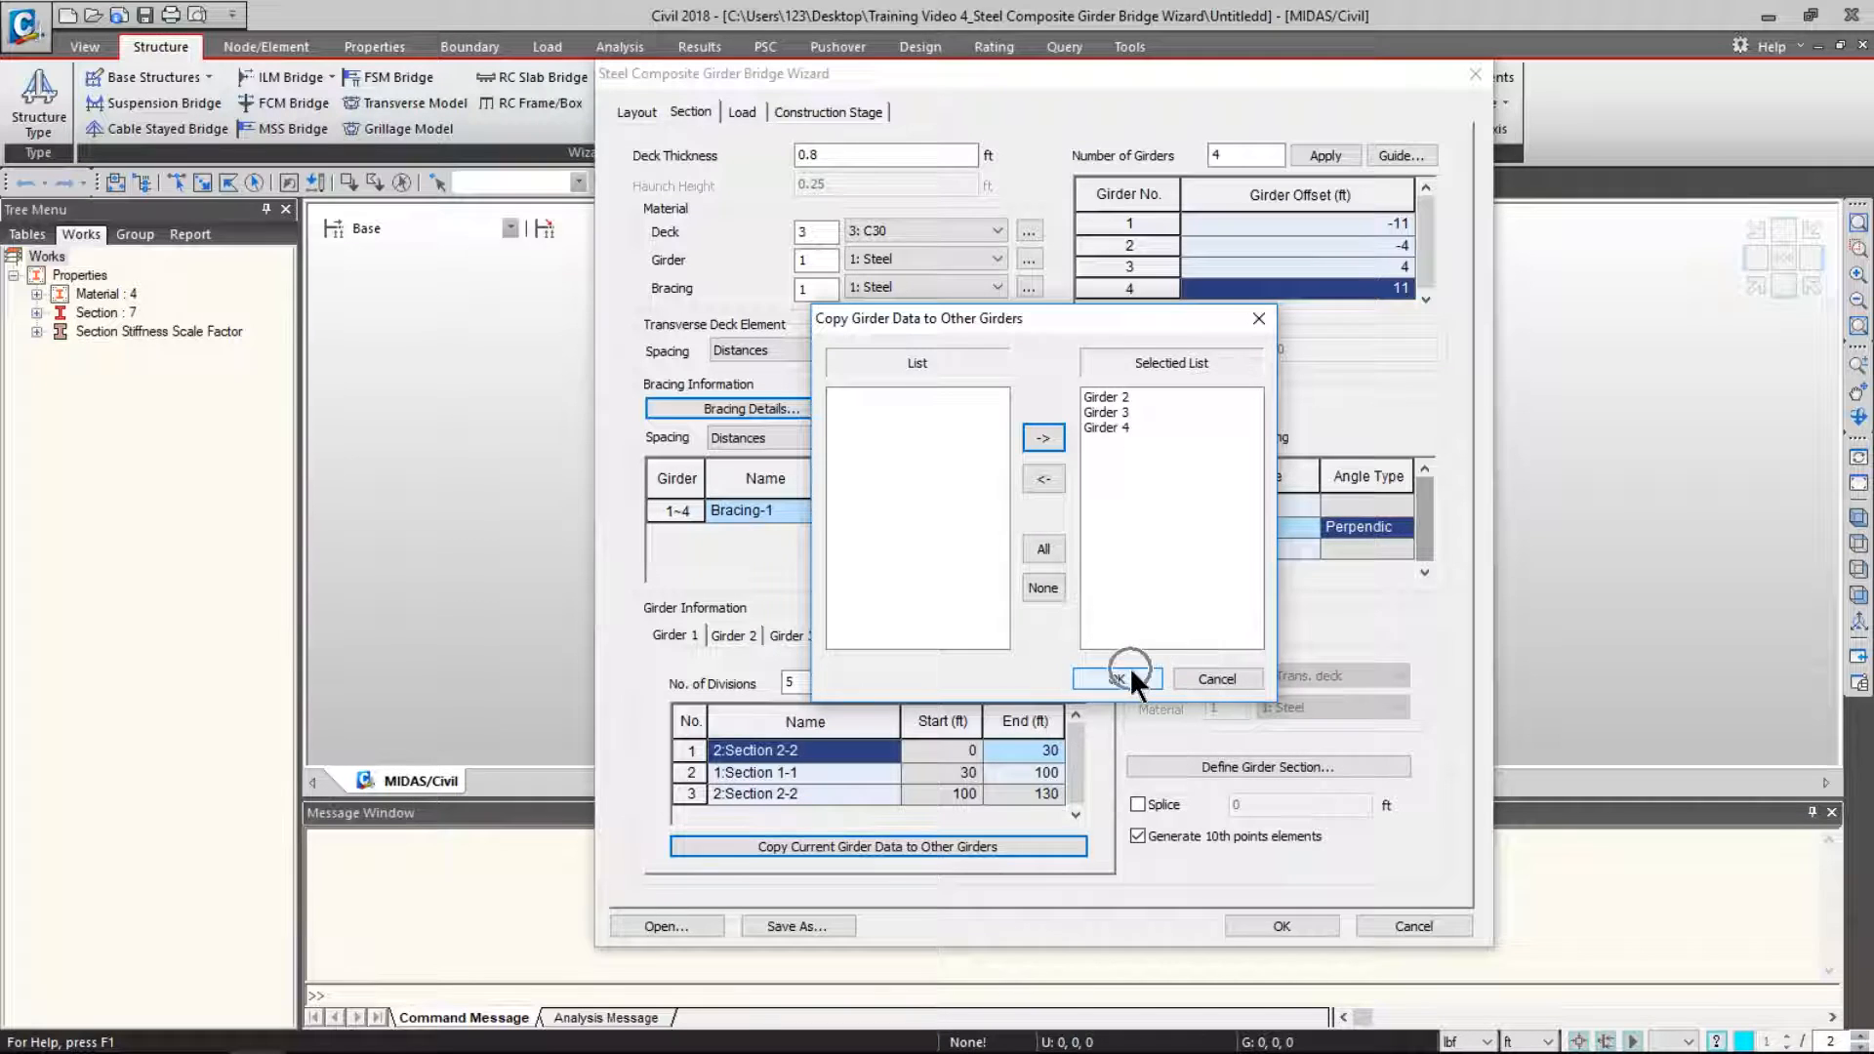
- Check the copied divisions on Girders 2, 3 and 4 twice, returning to Girder 1
click(741, 633)
click(807, 628)
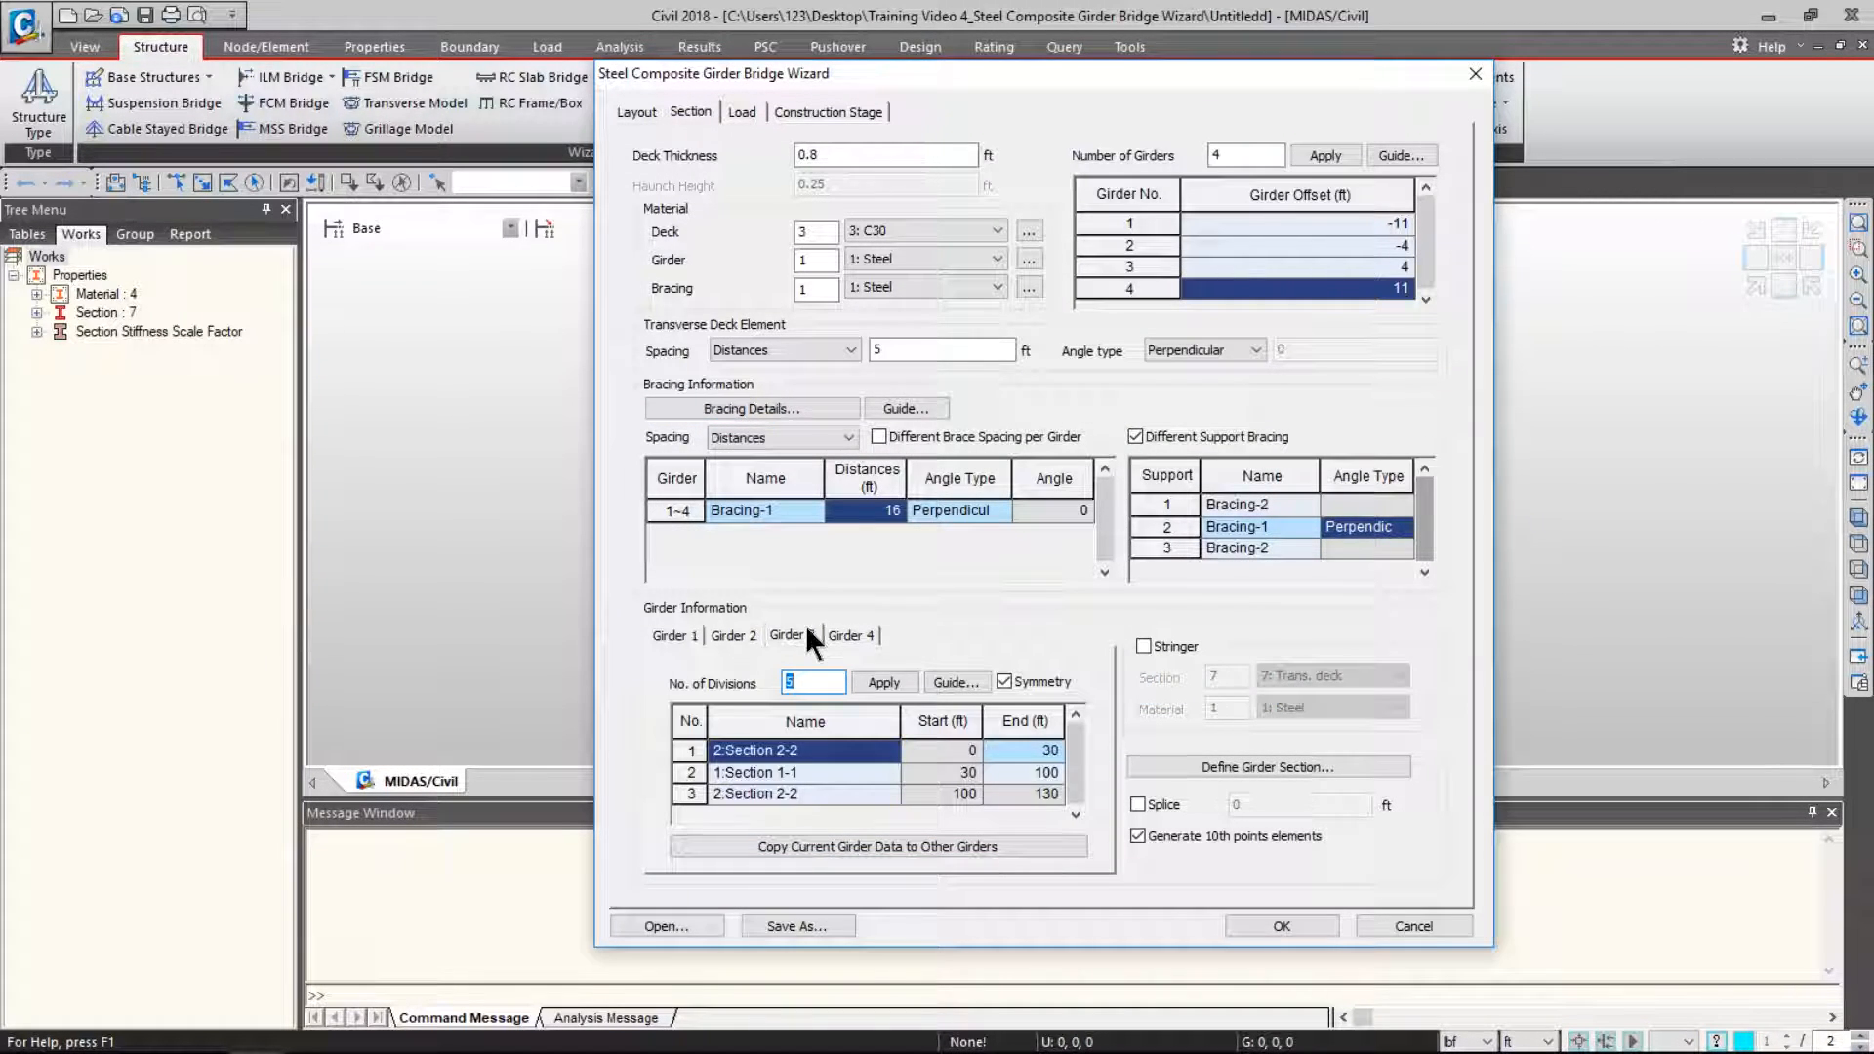
click(849, 629)
click(682, 630)
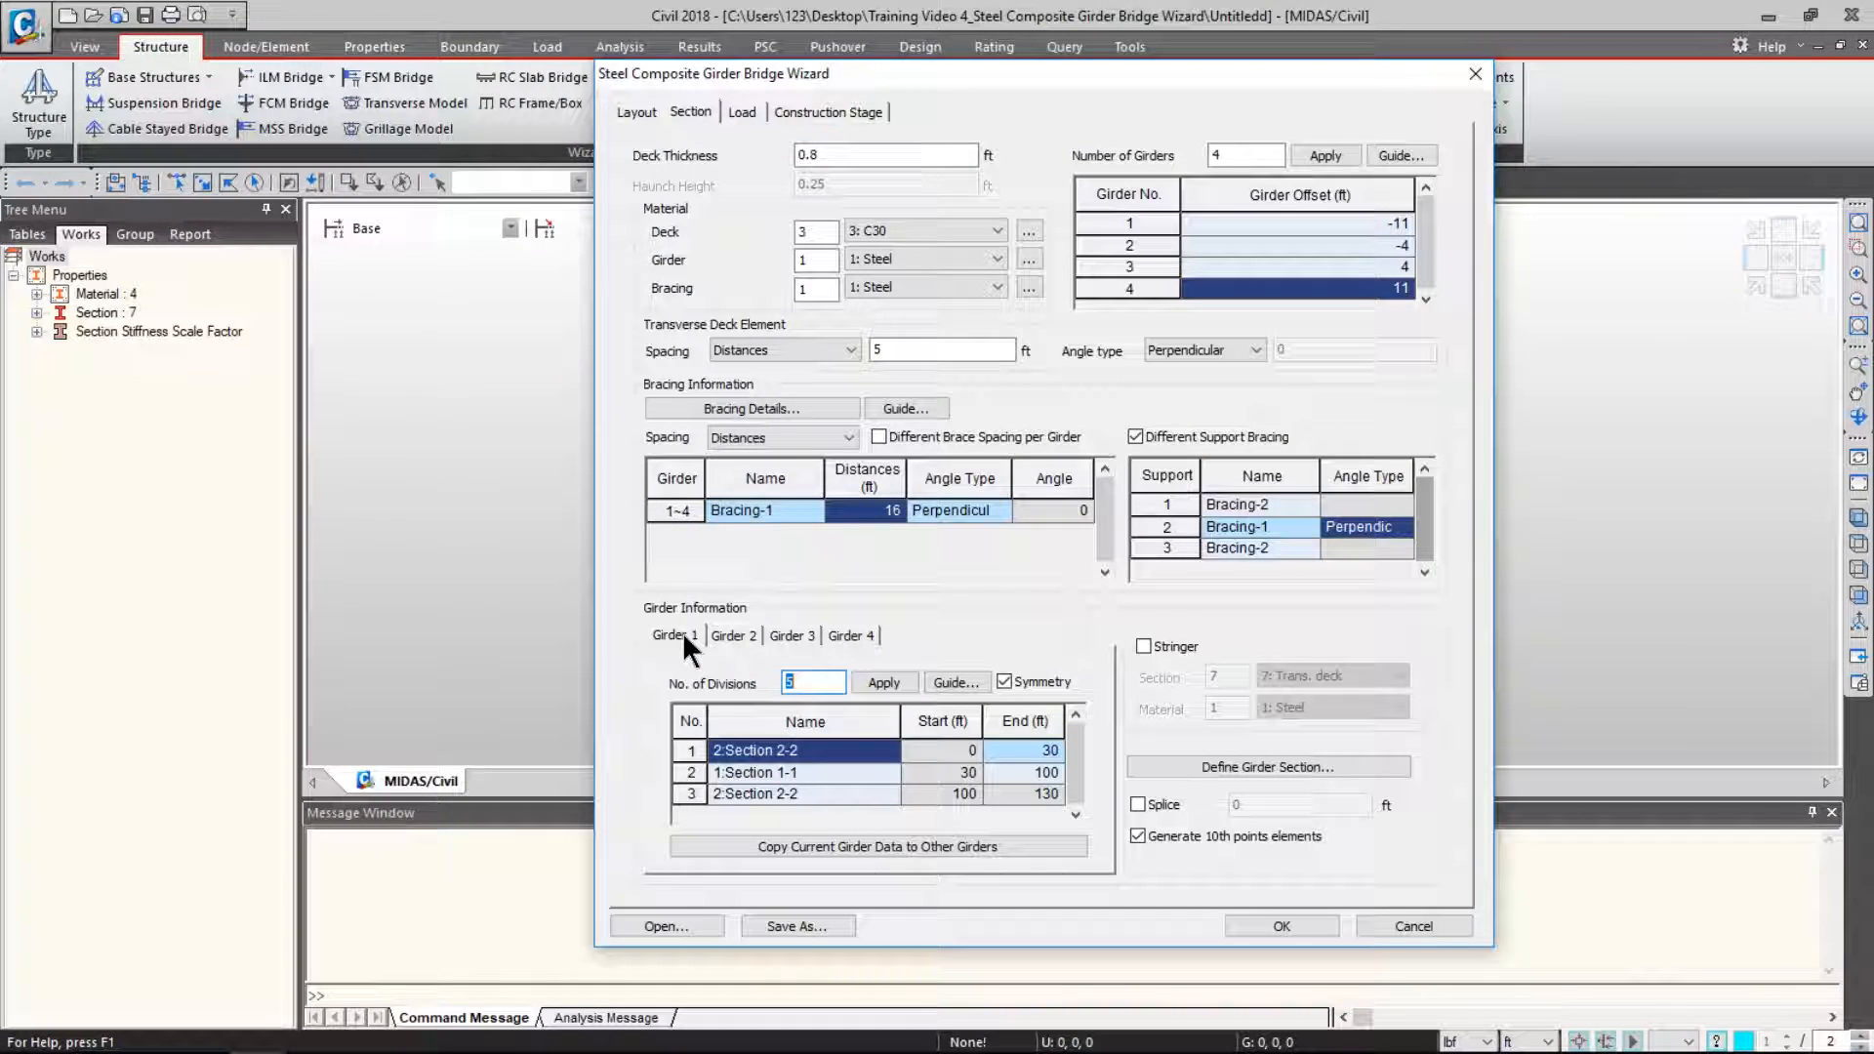
click(747, 628)
click(806, 628)
click(847, 627)
click(675, 630)
click(1268, 767)
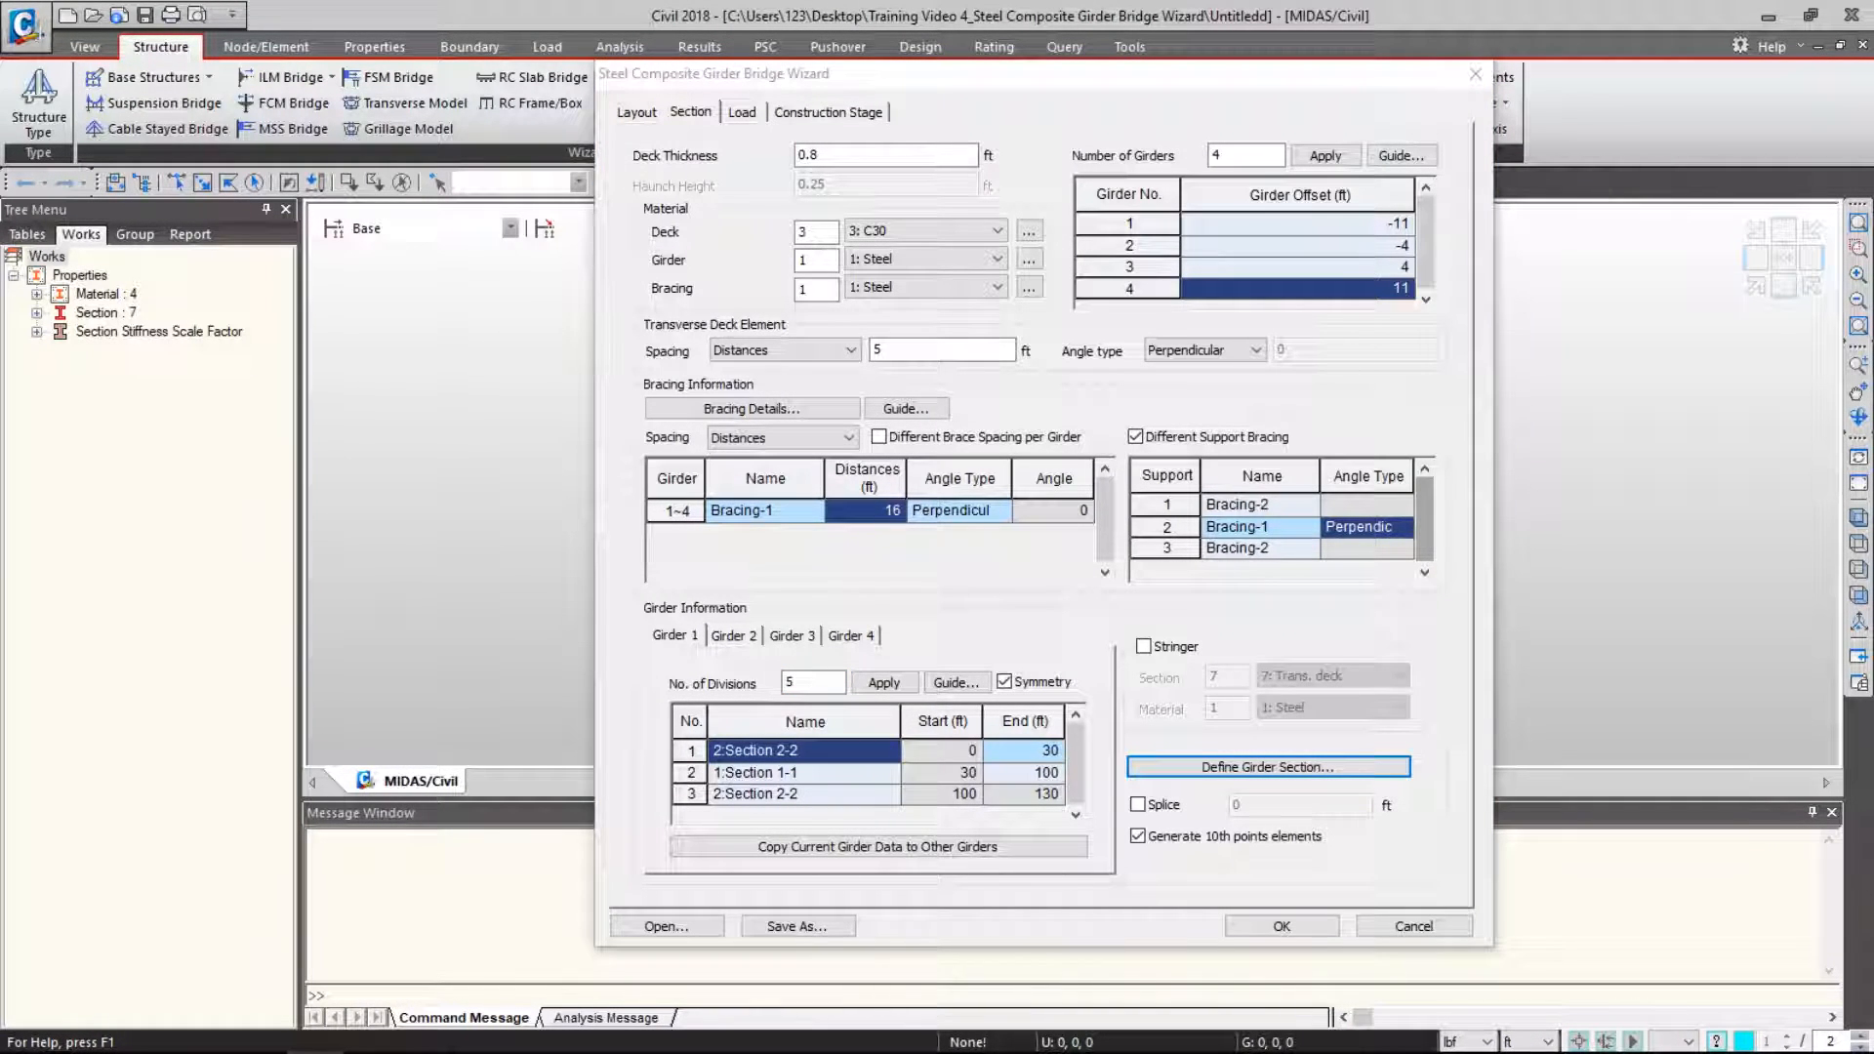
click(1231, 765)
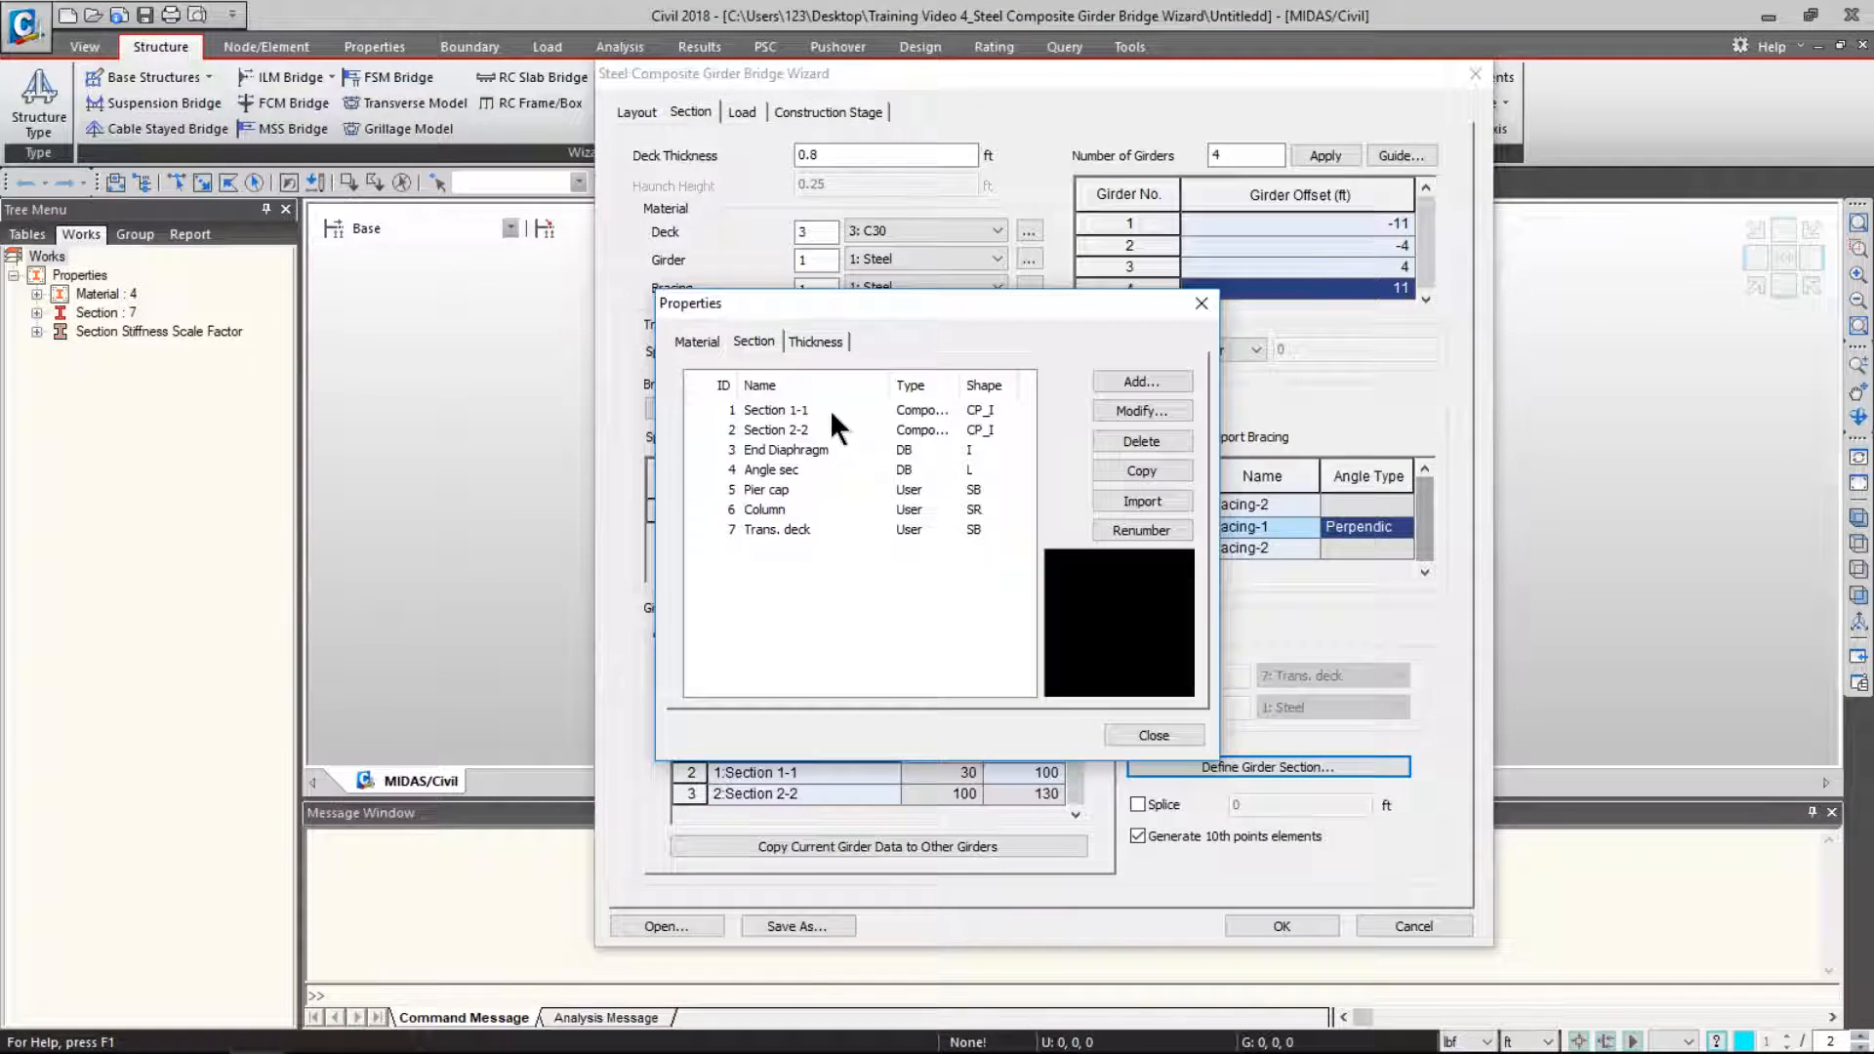
click(829, 408)
double_click(829, 408)
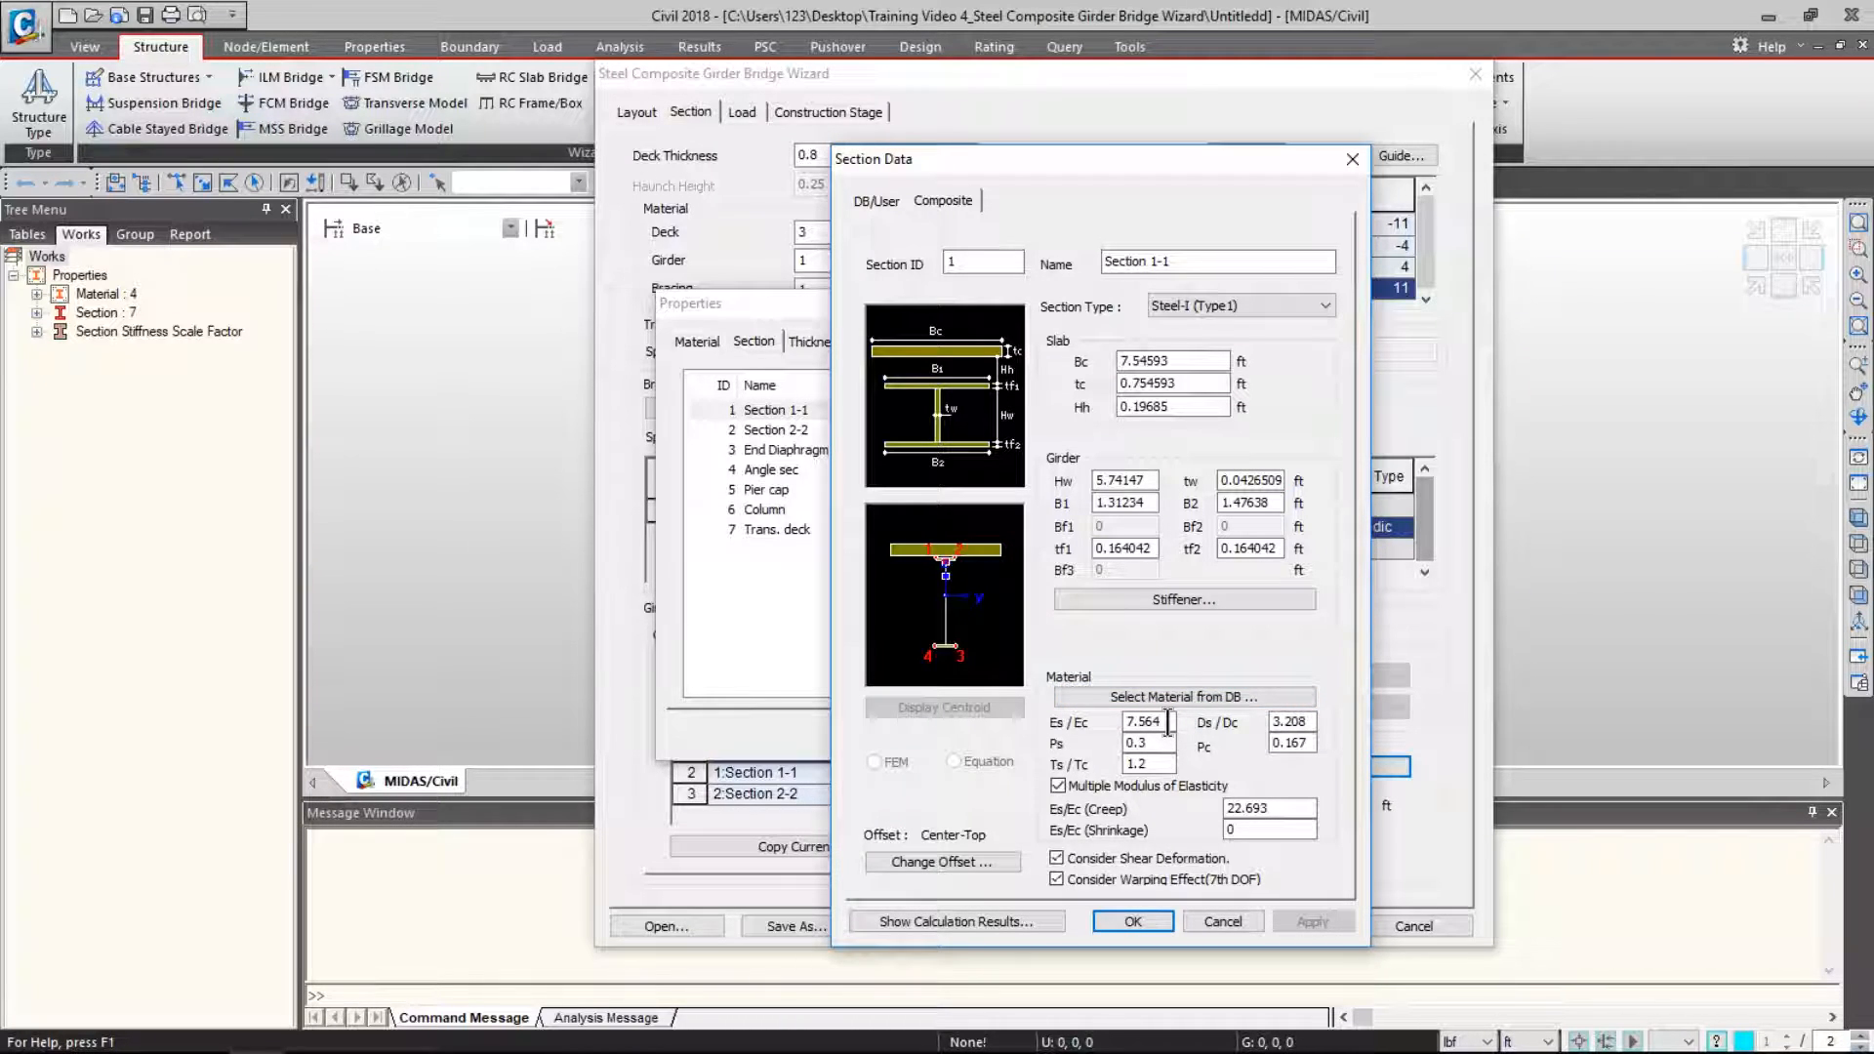
click(974, 917)
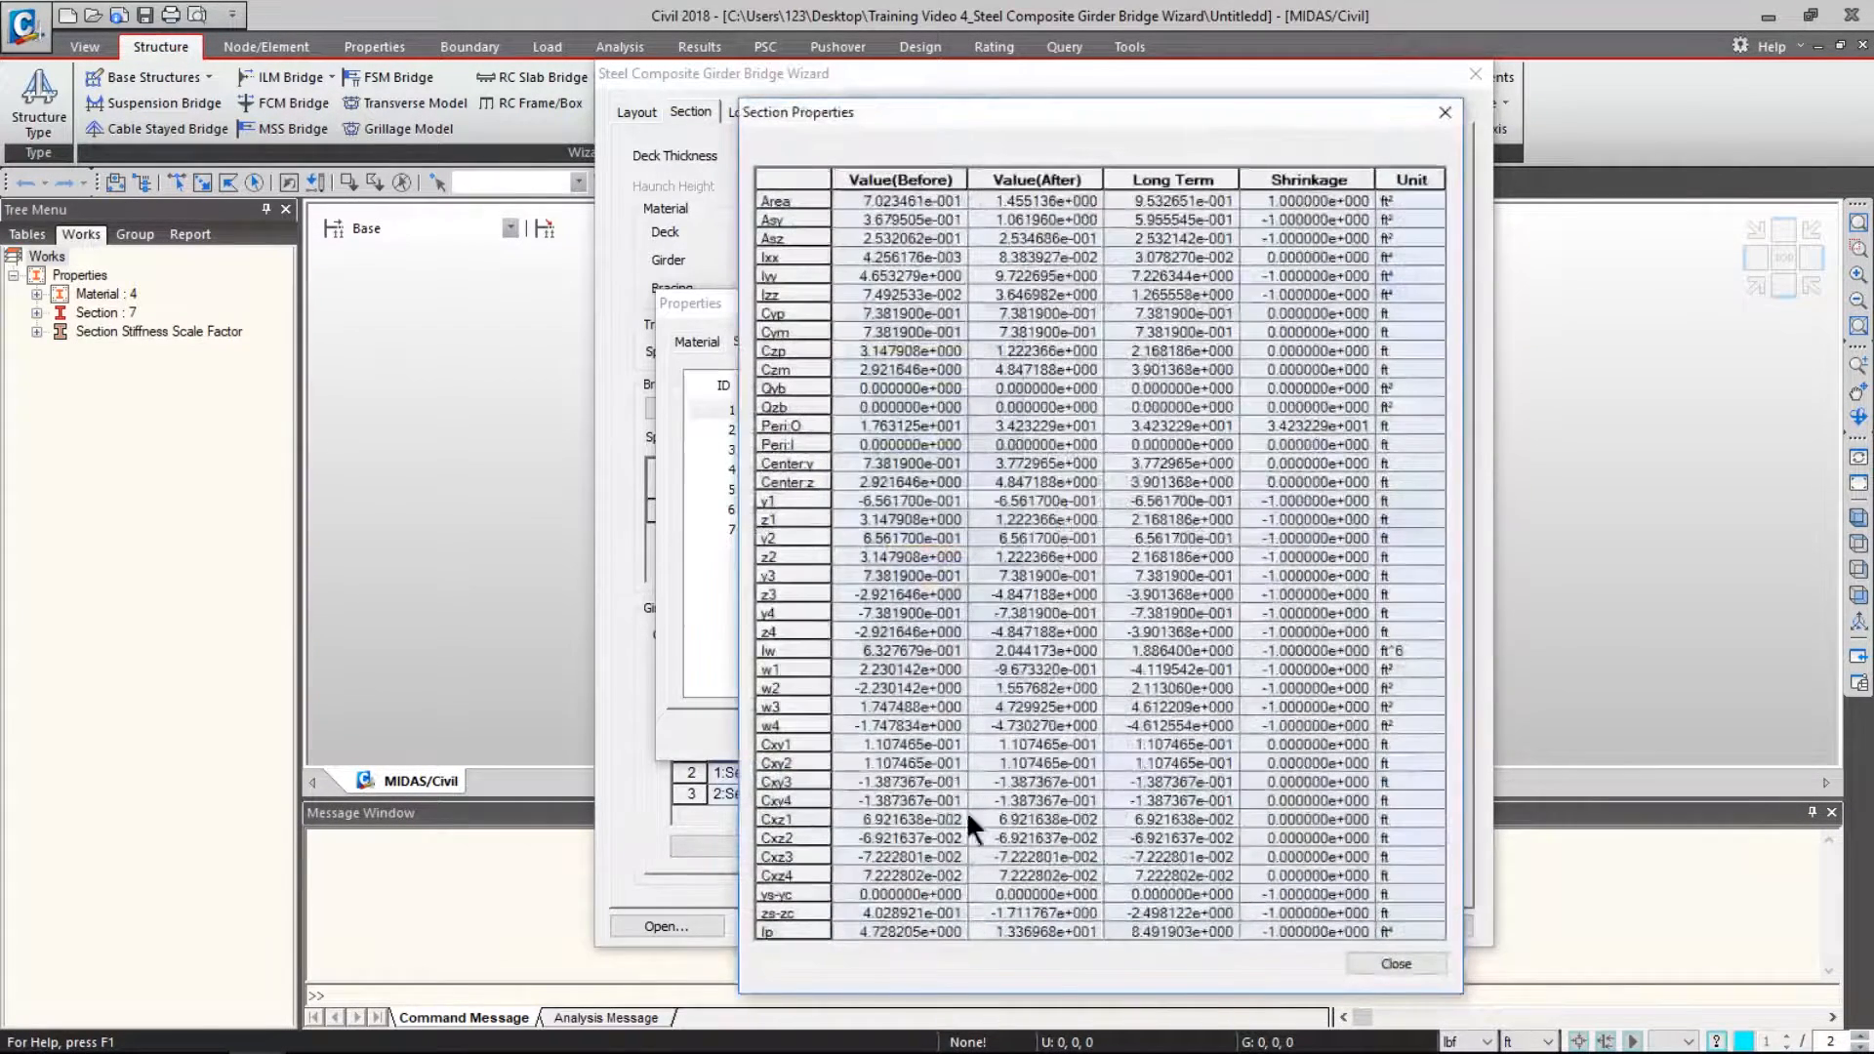
drag(1214, 113, 1053, 69)
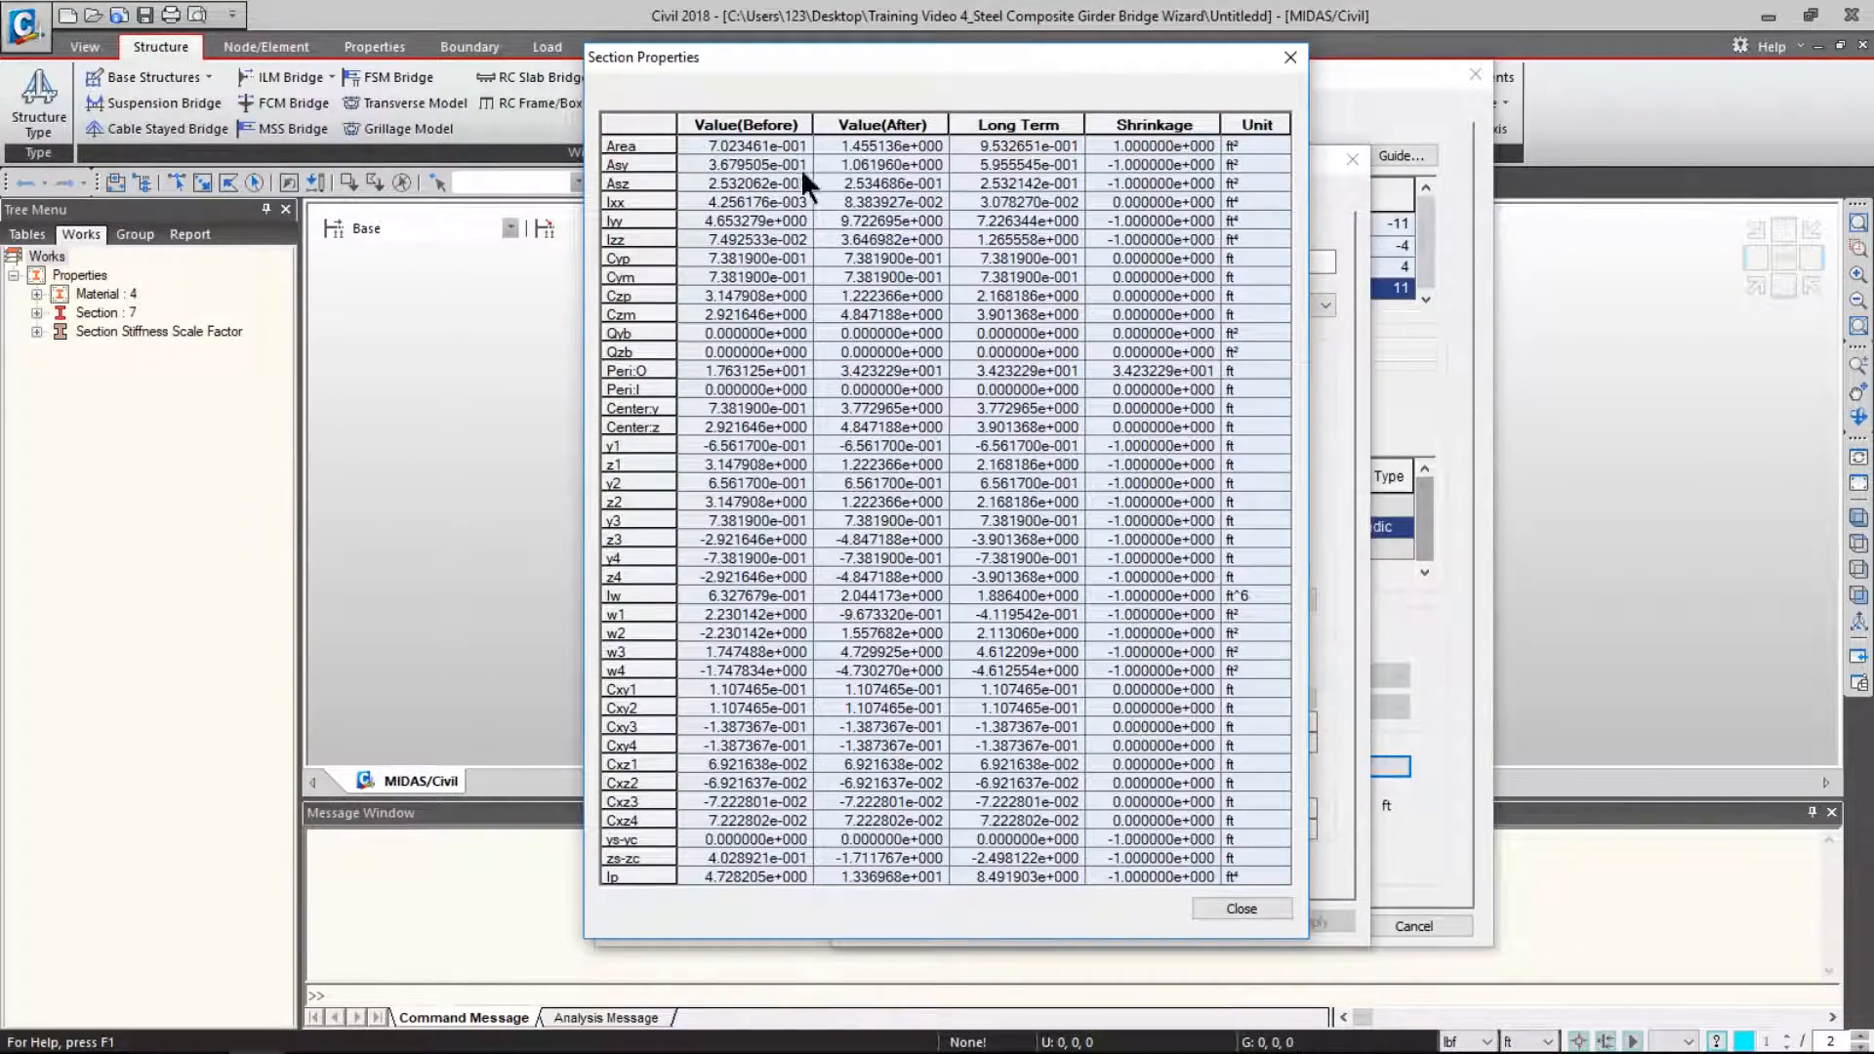
click(717, 121)
click(884, 121)
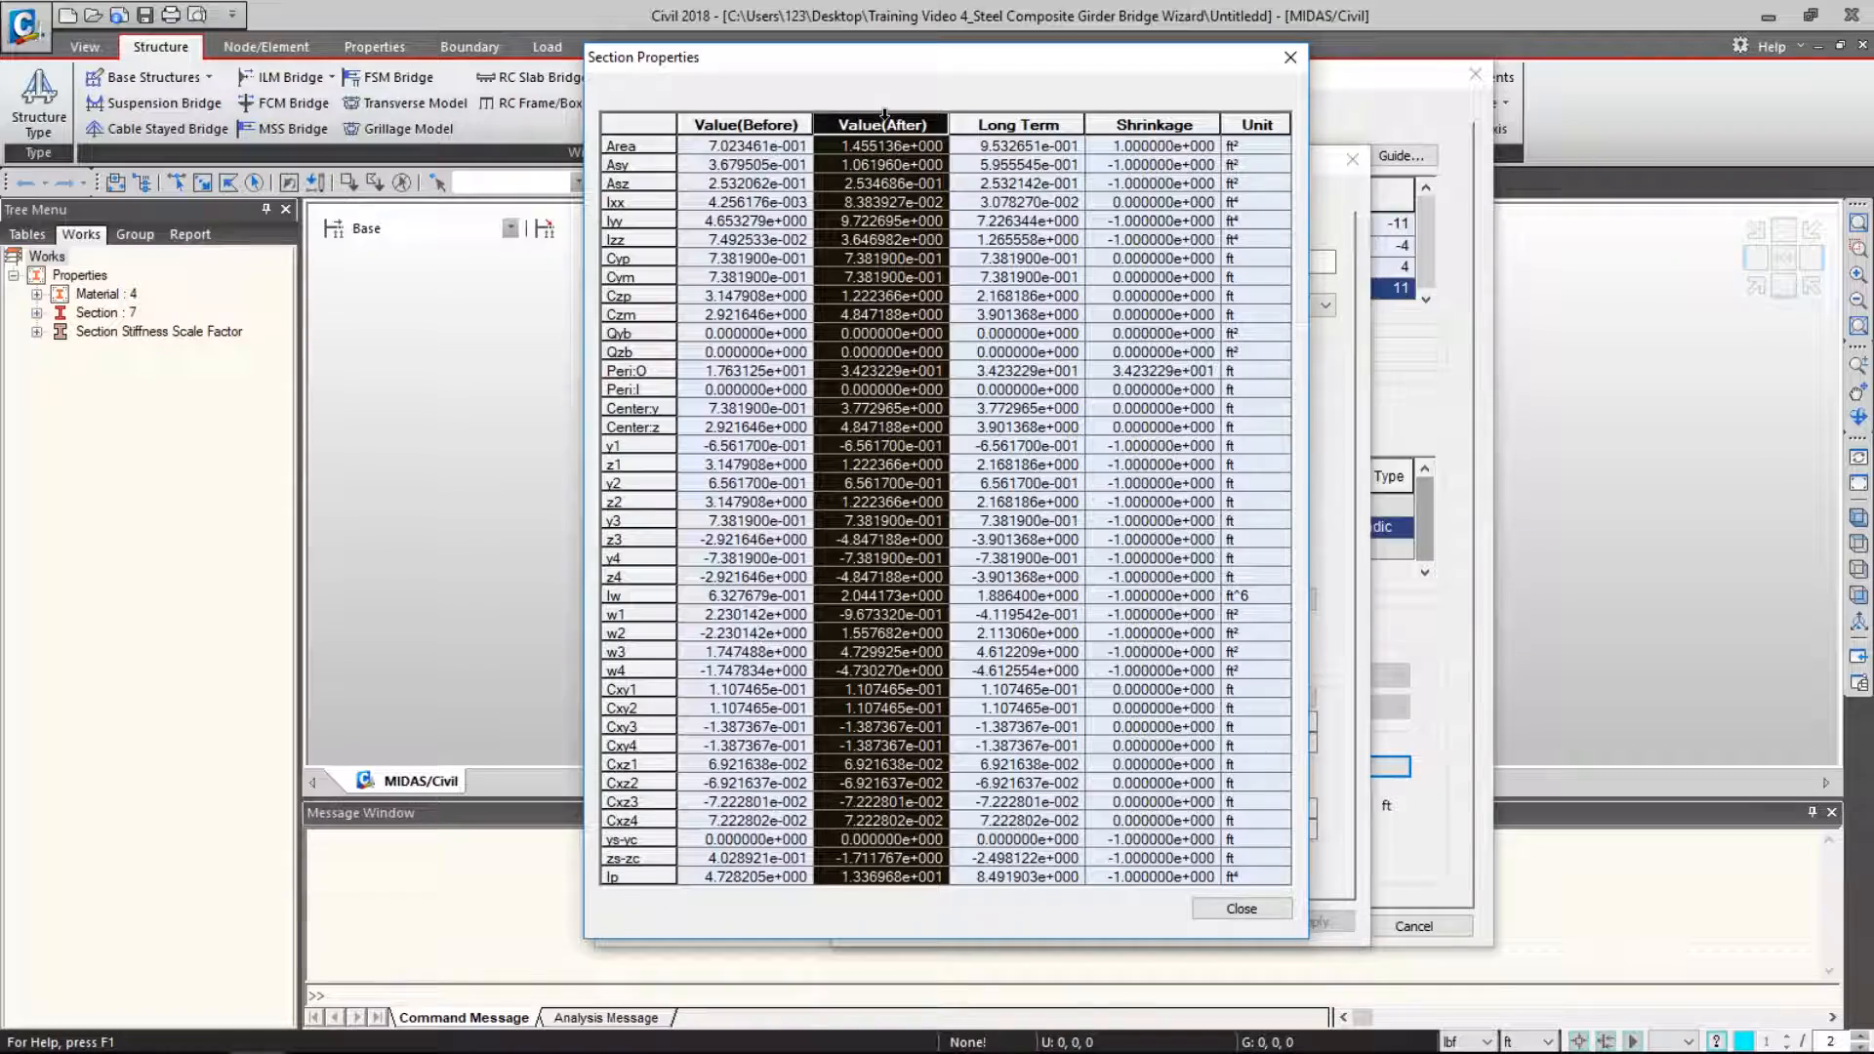
click(1015, 121)
click(1205, 121)
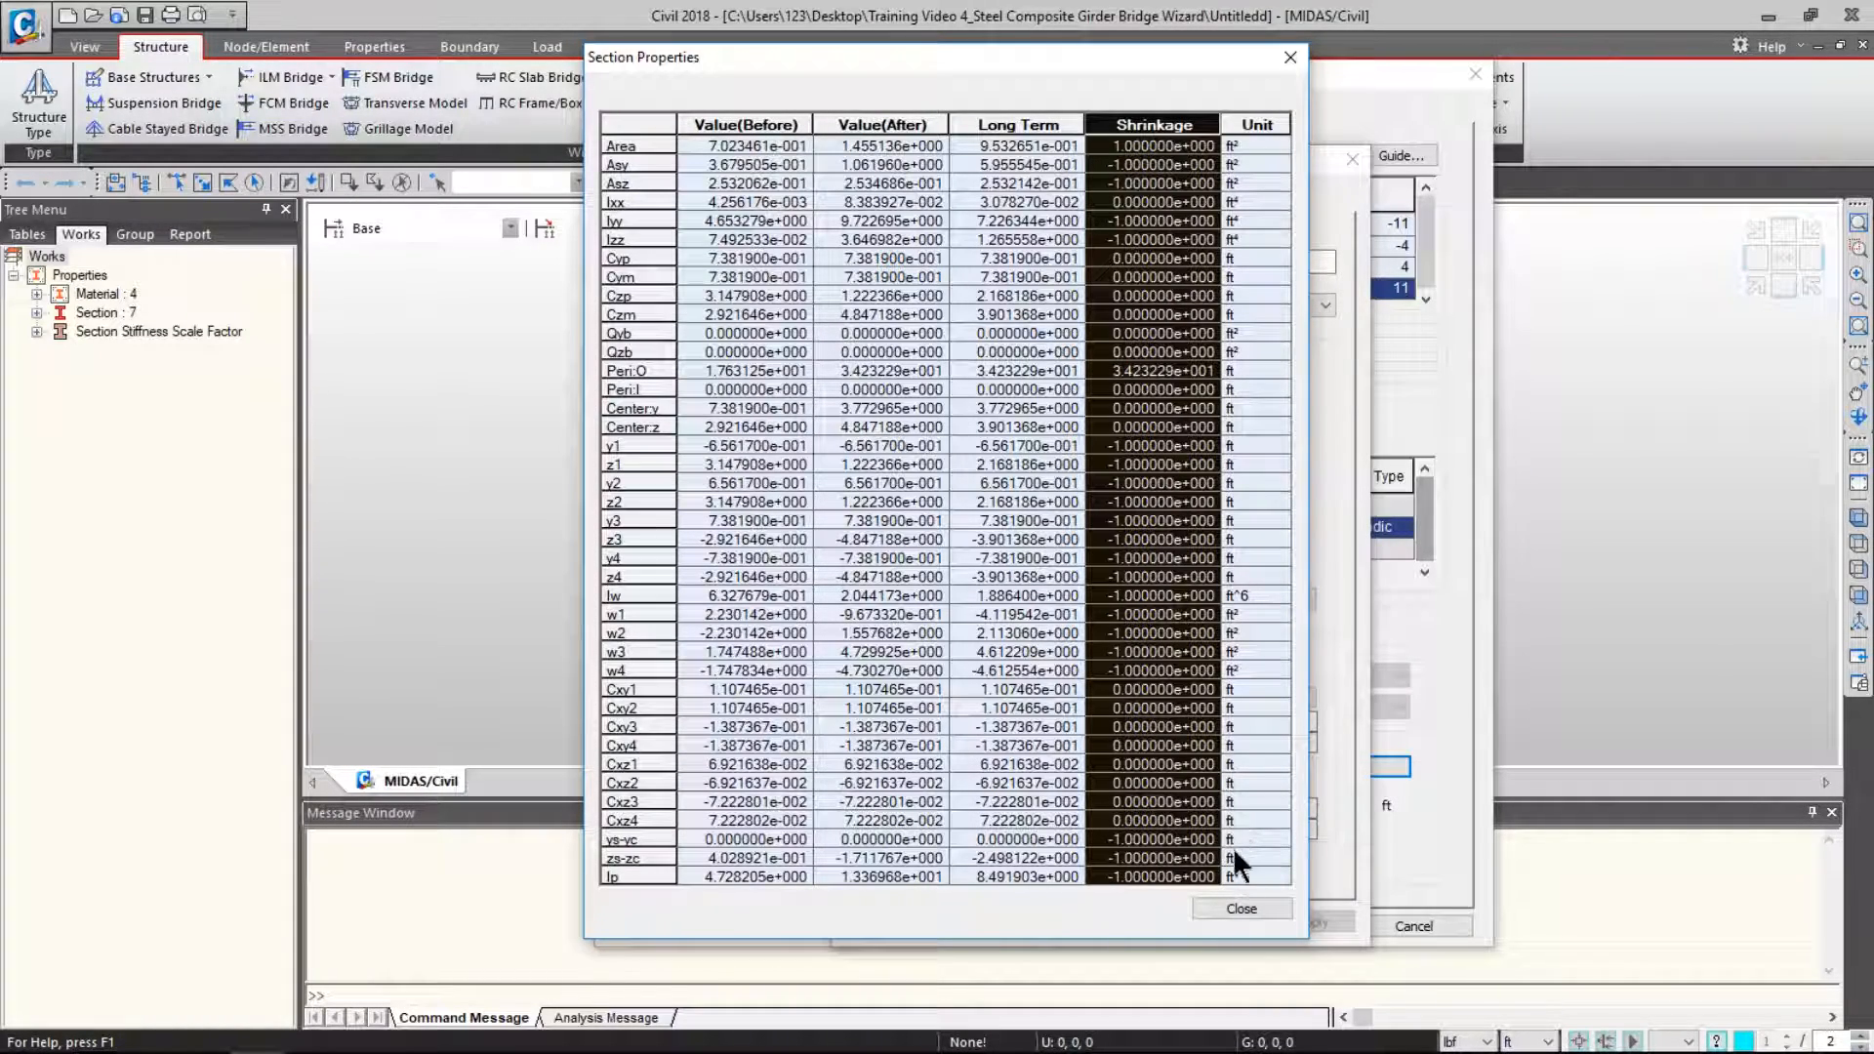
click(662, 131)
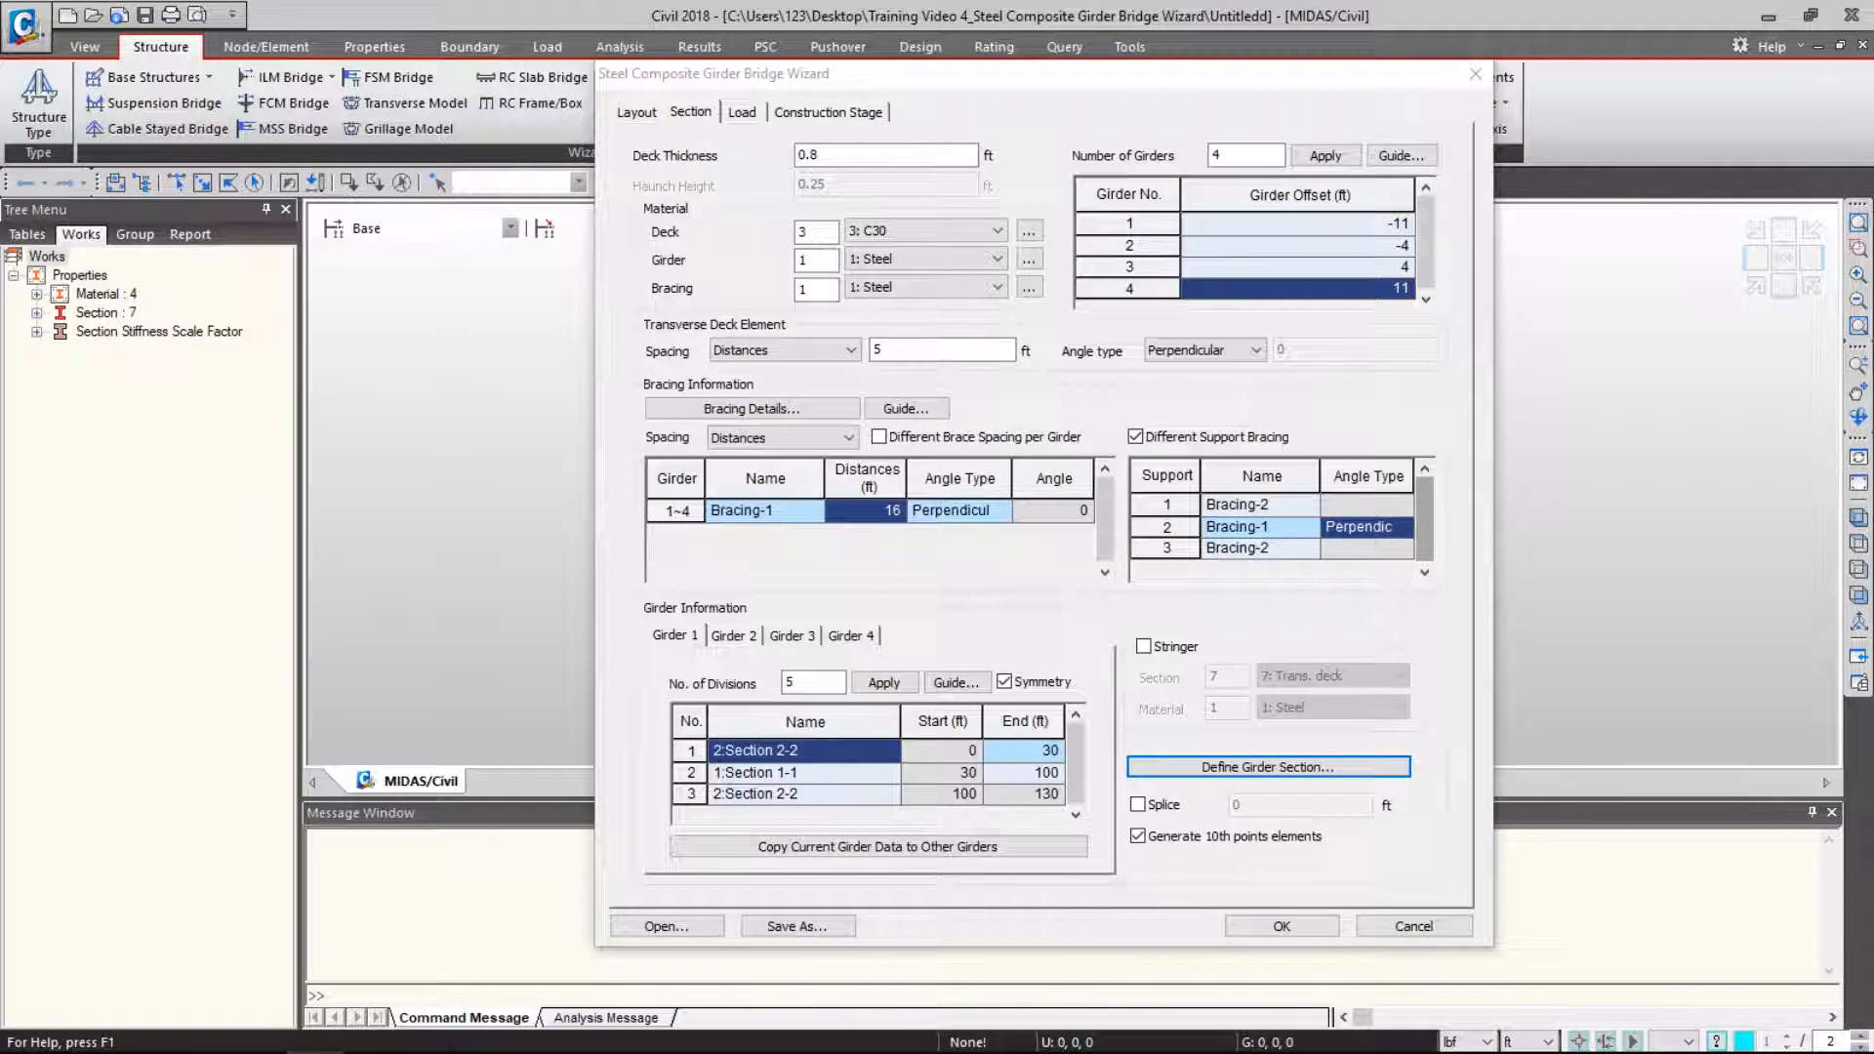
- On the Load tab, enter pavement widths 1.3, 13, 1.4, 13 and 1.3 ft for b1–b5
click(740, 112)
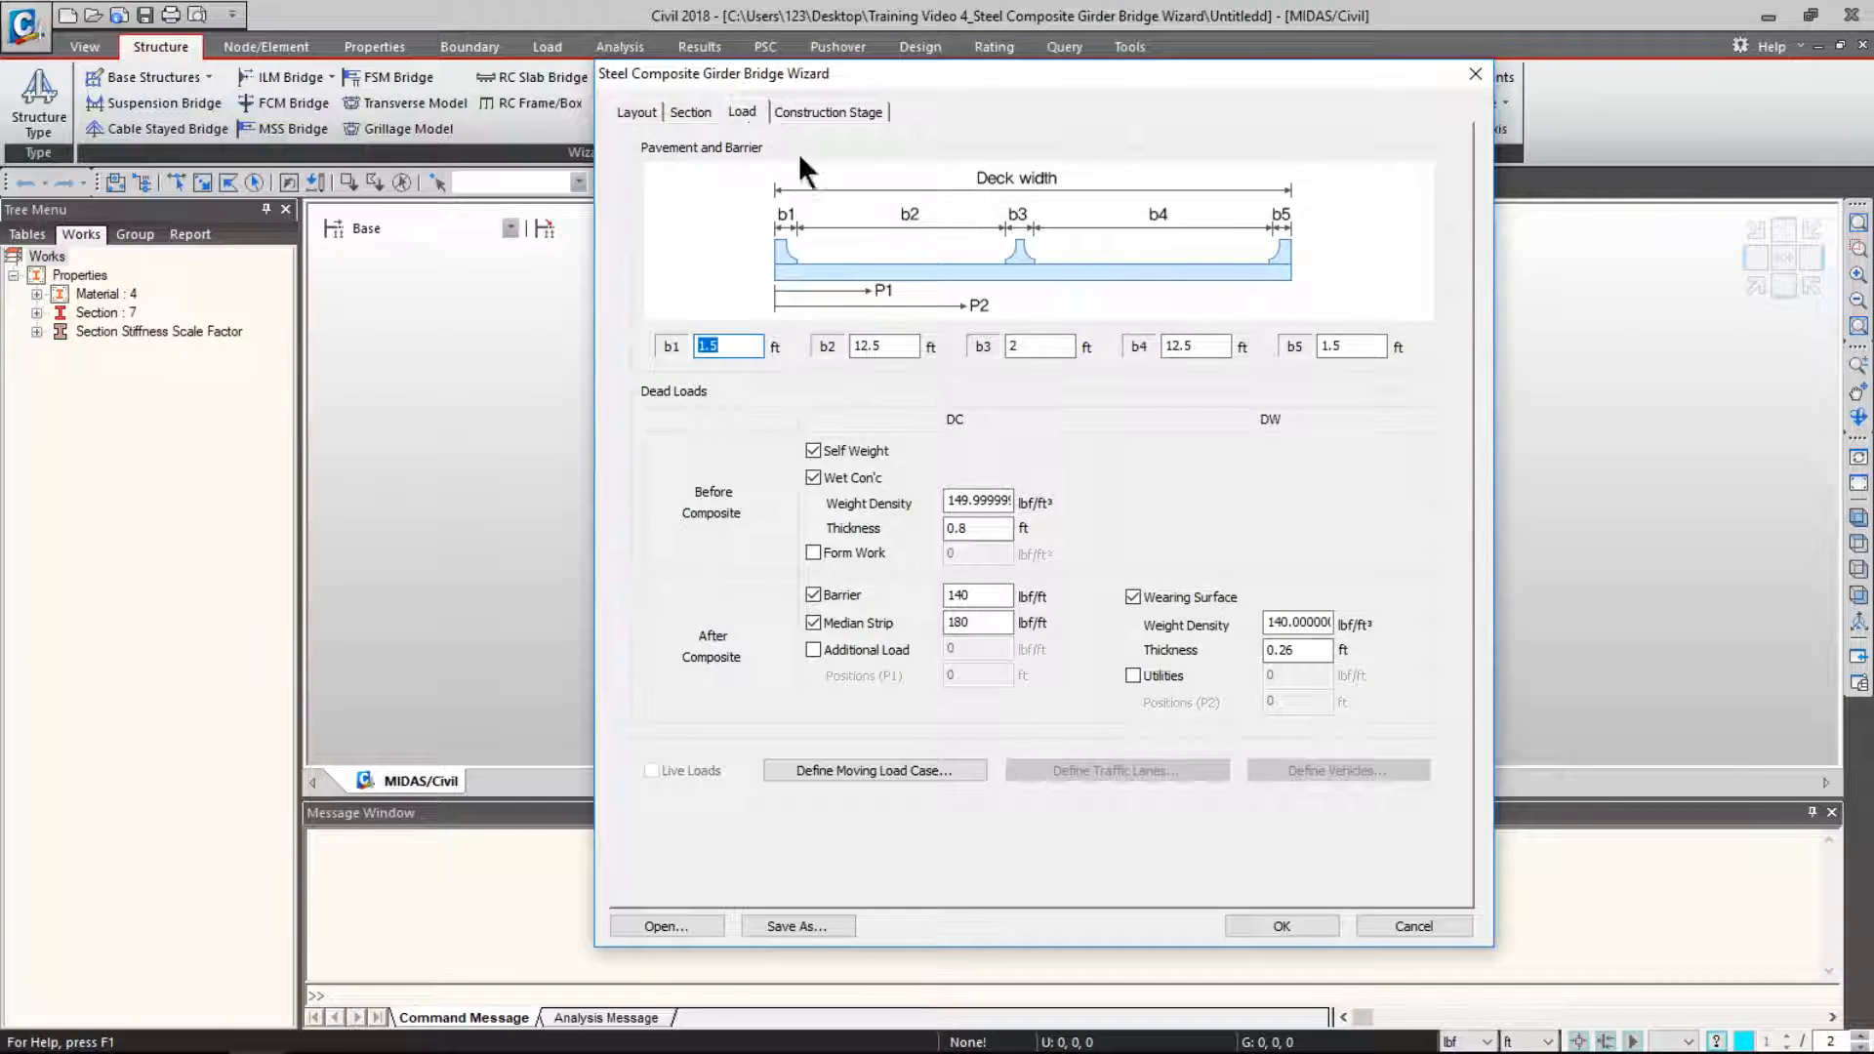
text(1.)
key(Tab)
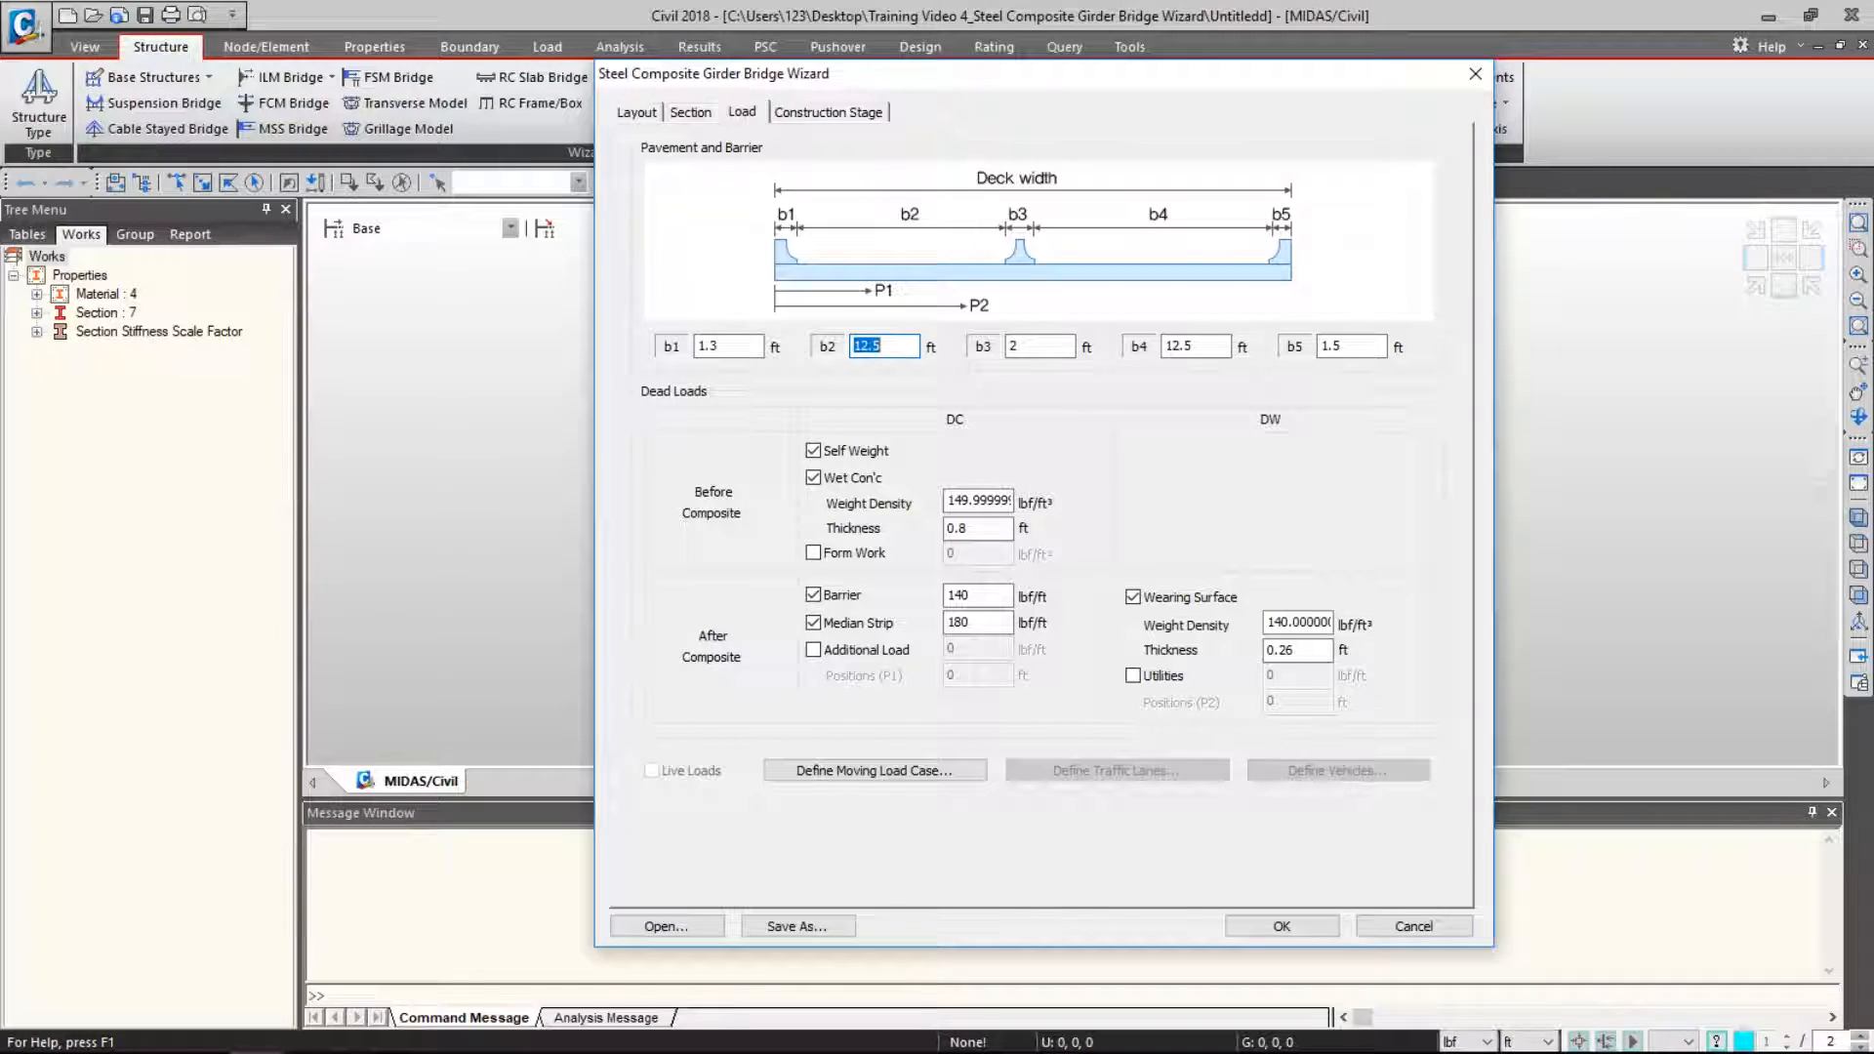
text(13)
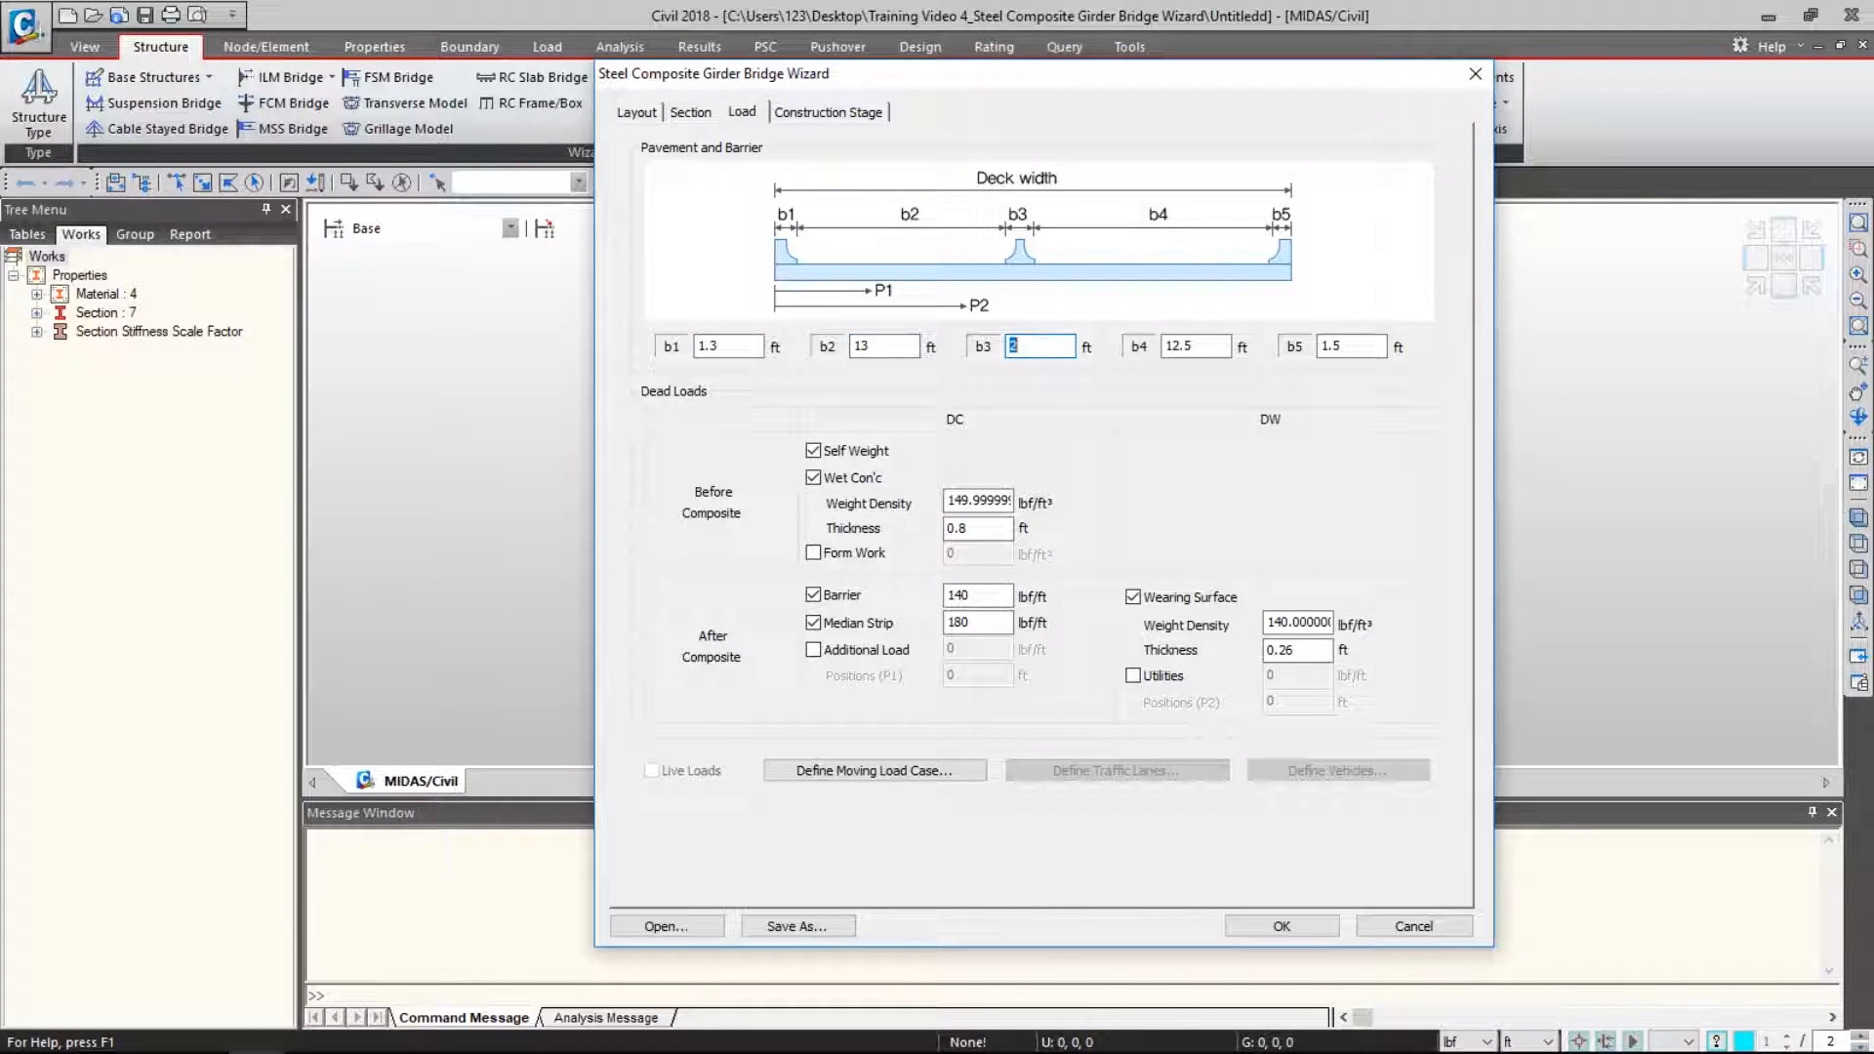
key(Tab)
text(13)
text(1.4)
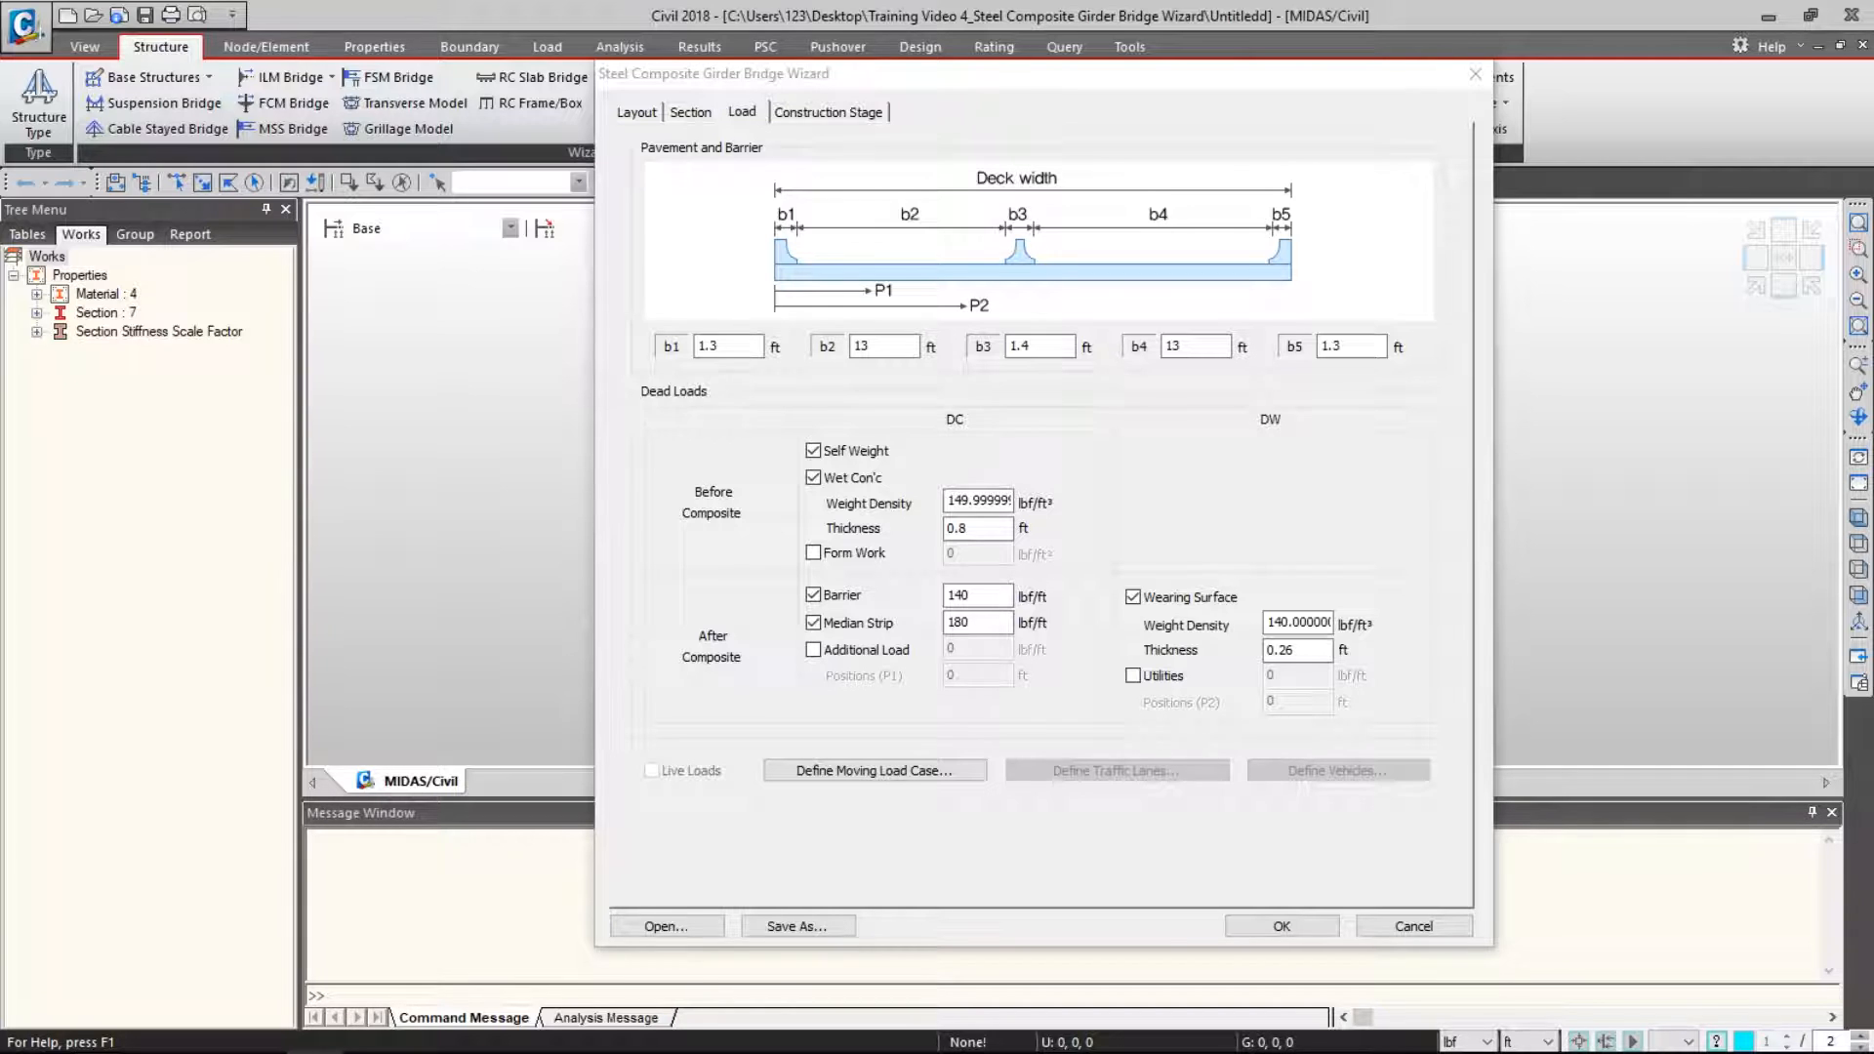
- Set the moving load case code to AASHTO Standard
click(888, 764)
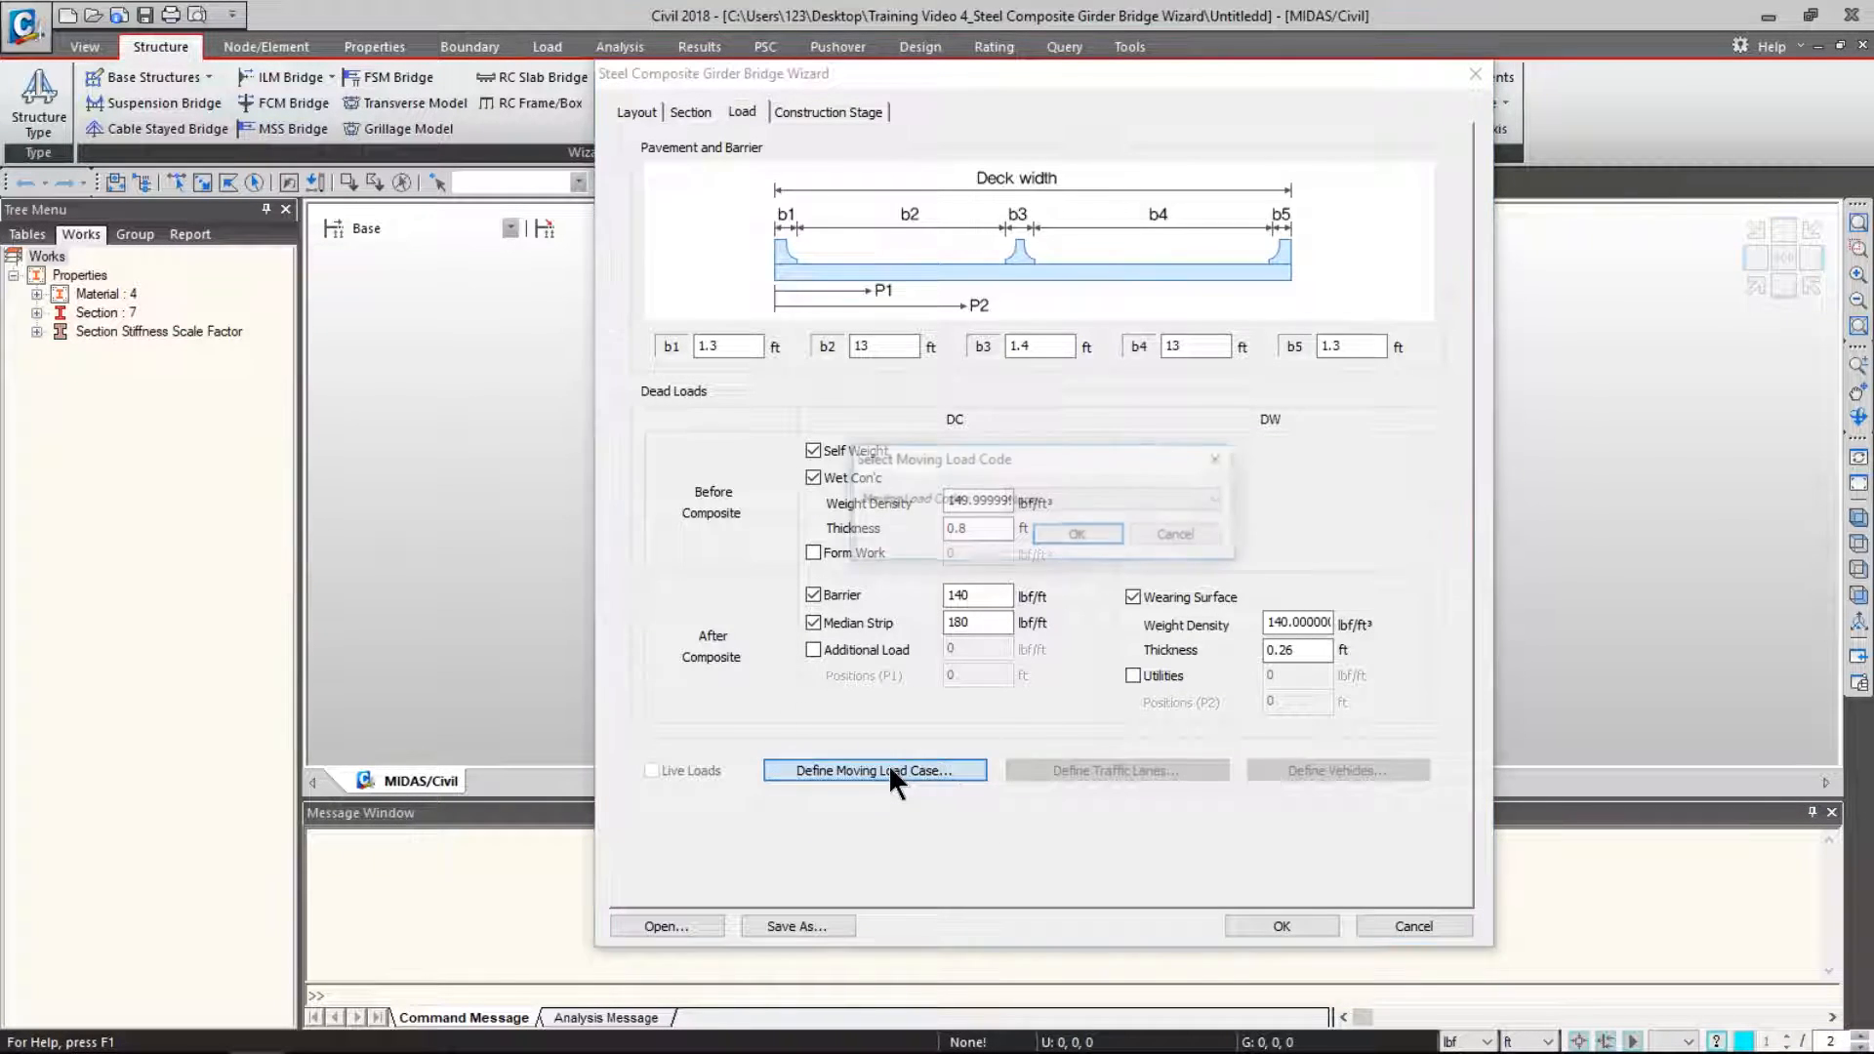
click(1054, 500)
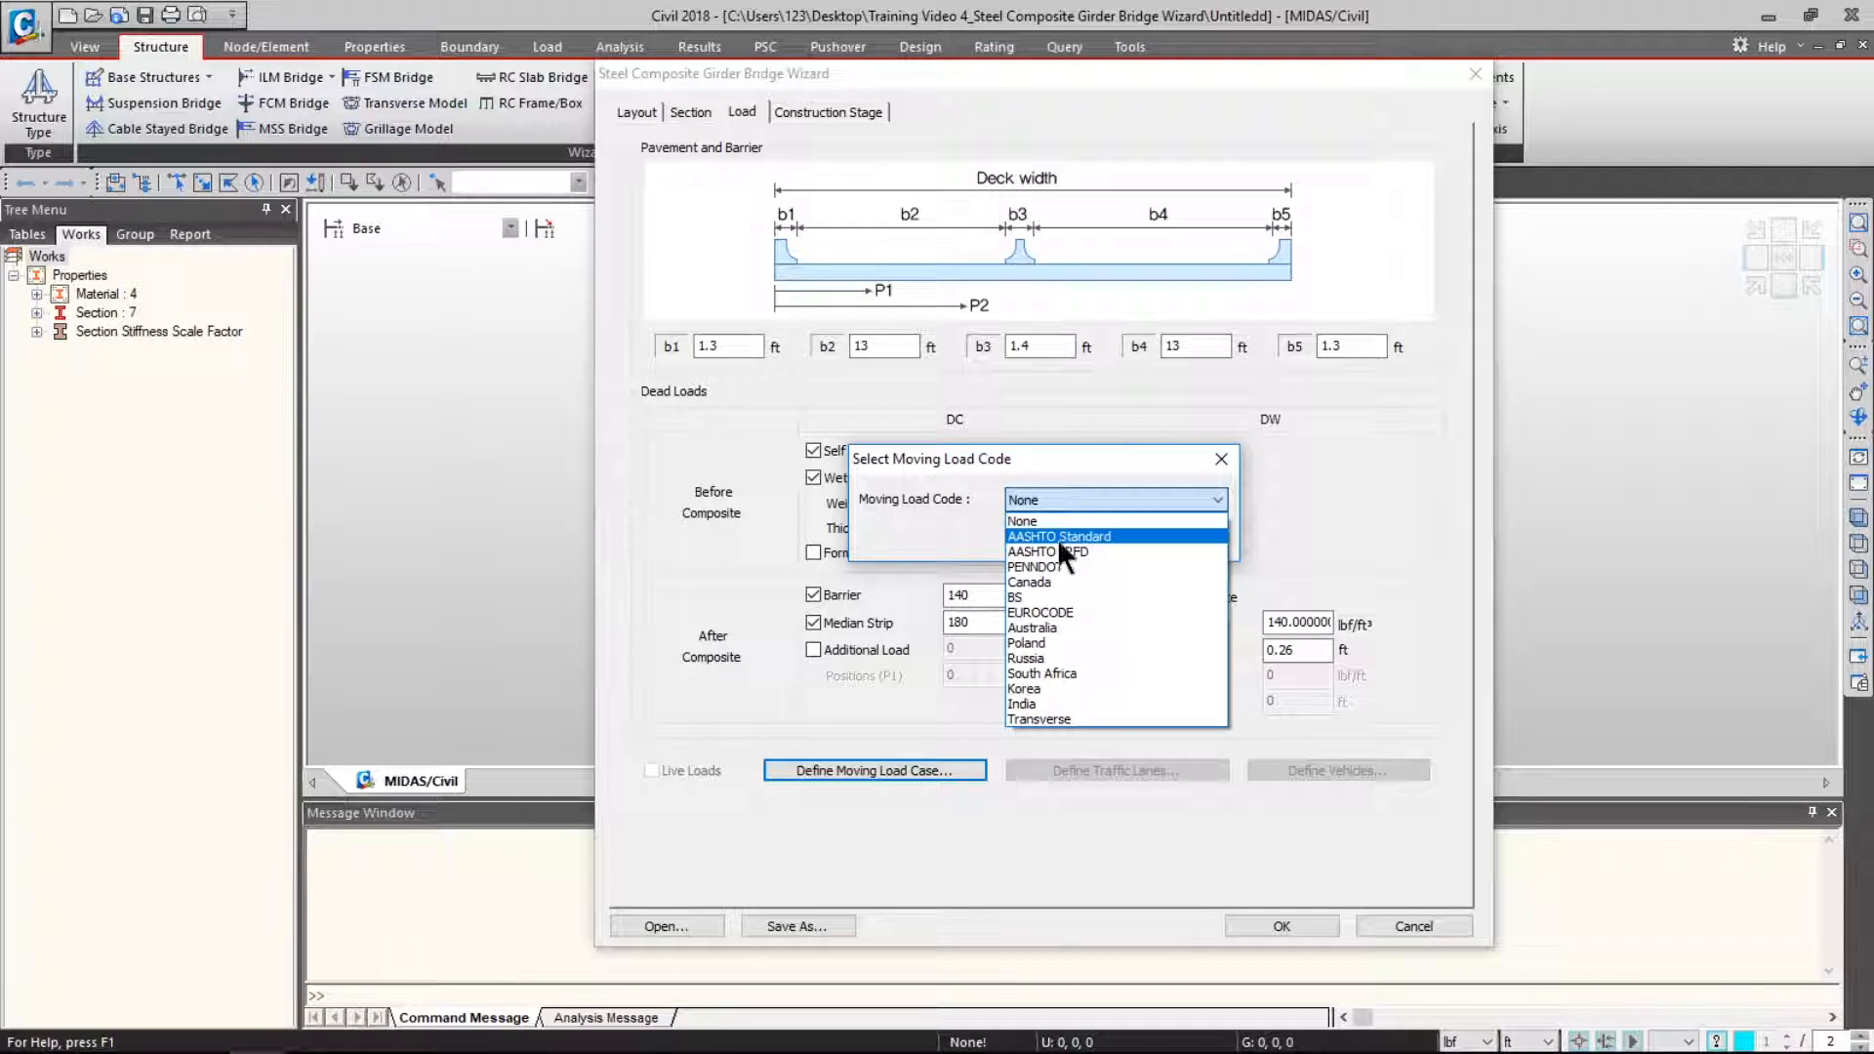
click(1058, 535)
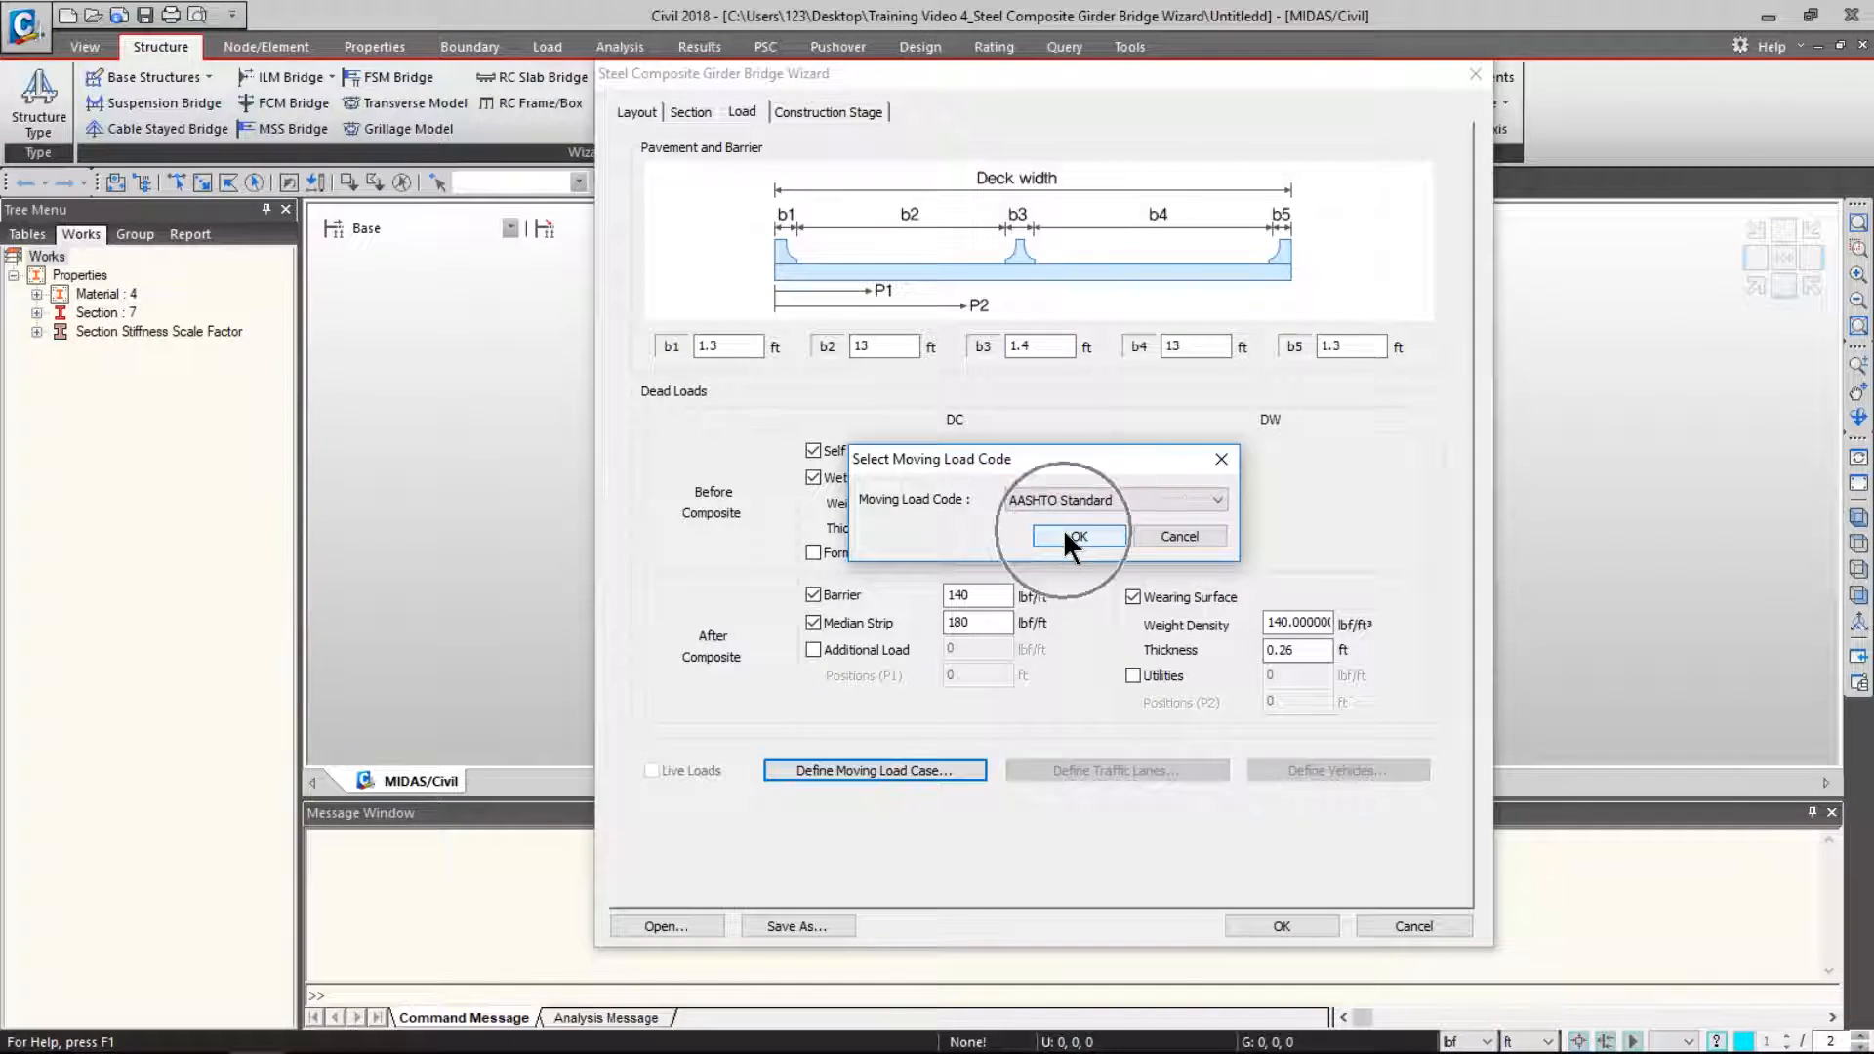
click(1064, 536)
- Enable live loads and define two traffic lanes with D1 10 ft and D2 20 ft
click(688, 770)
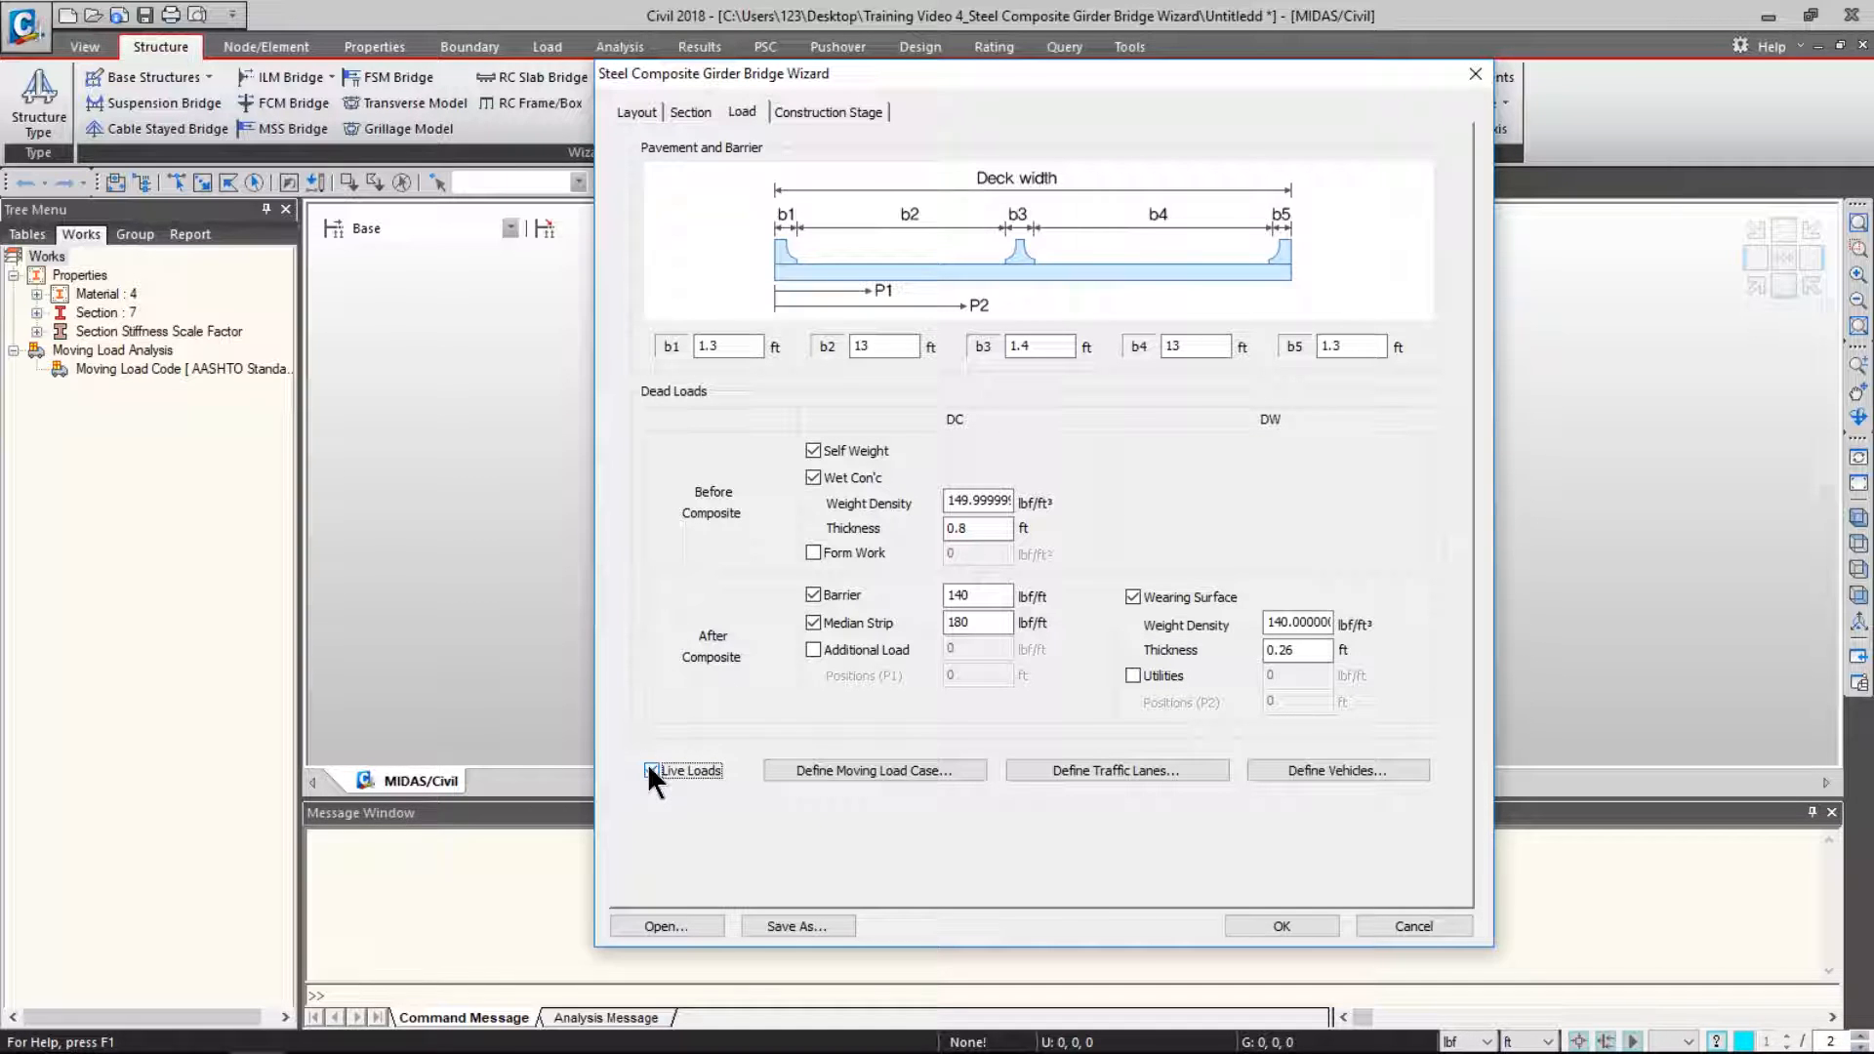
click(1081, 763)
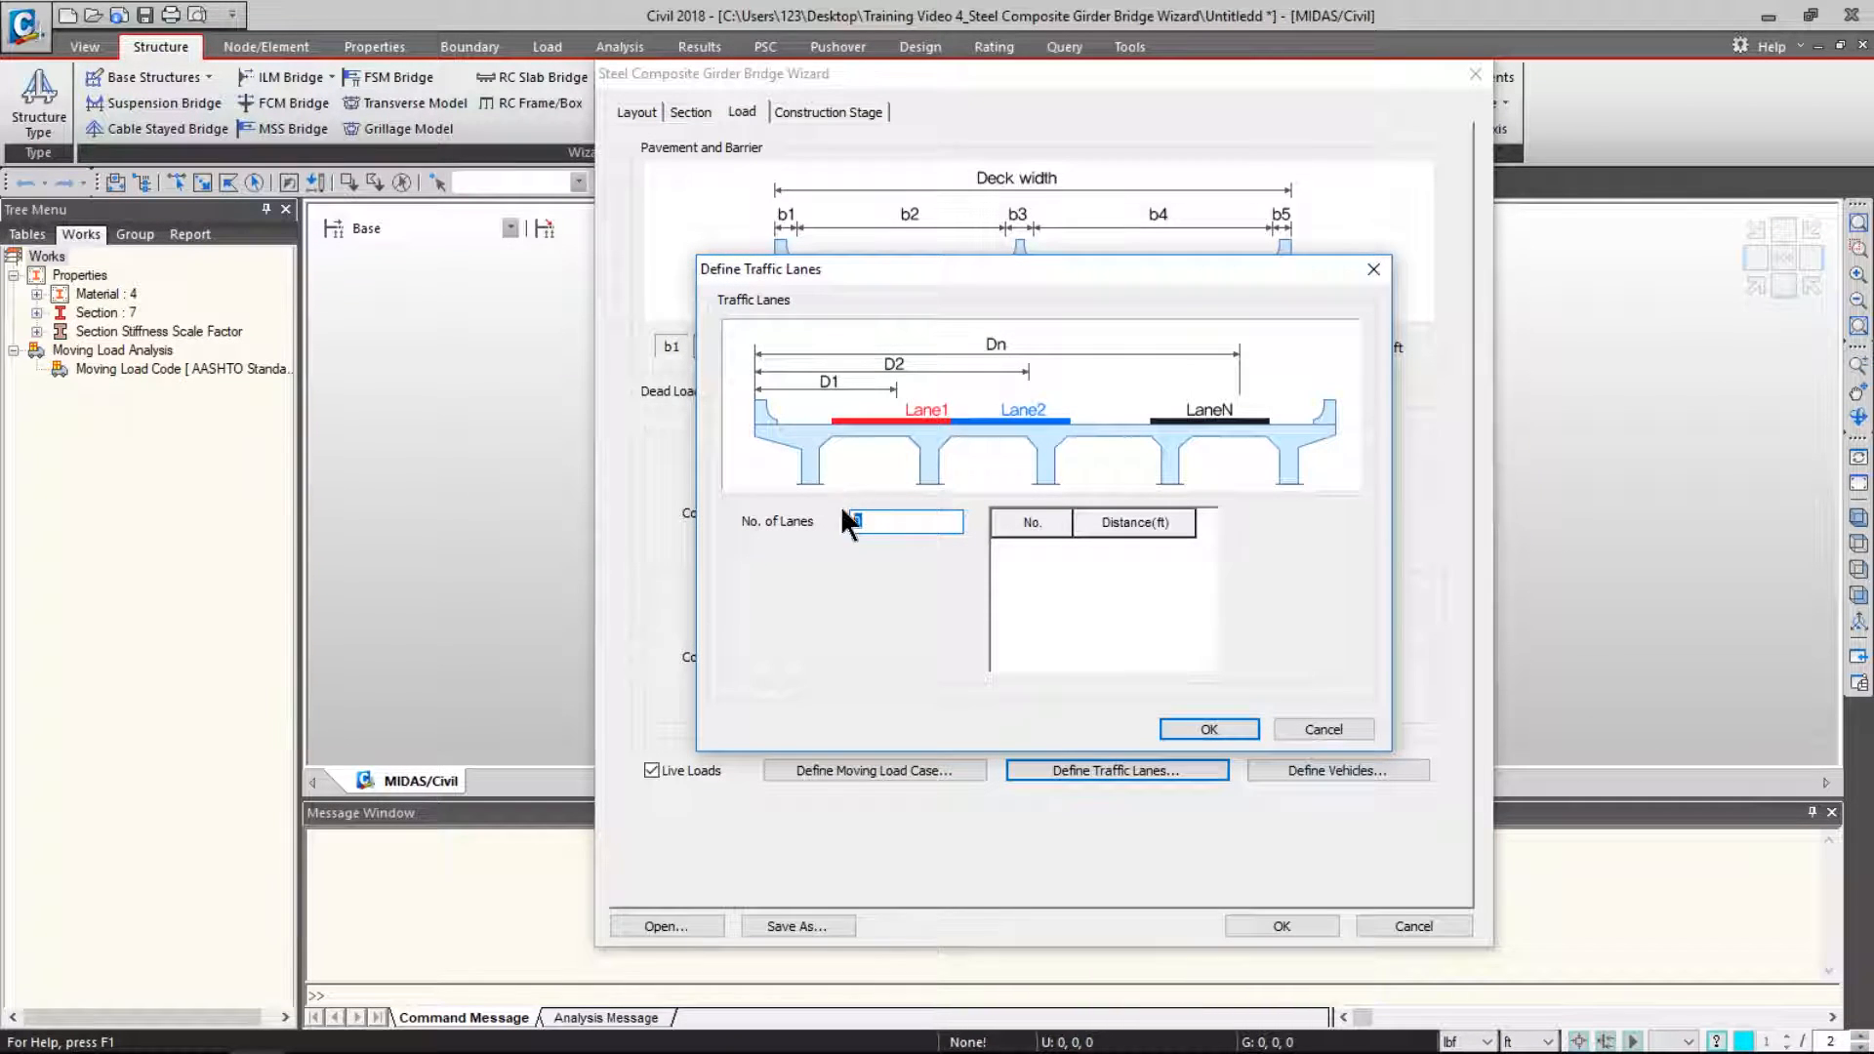
text(2)
click(1189, 548)
text(10)
key(Return)
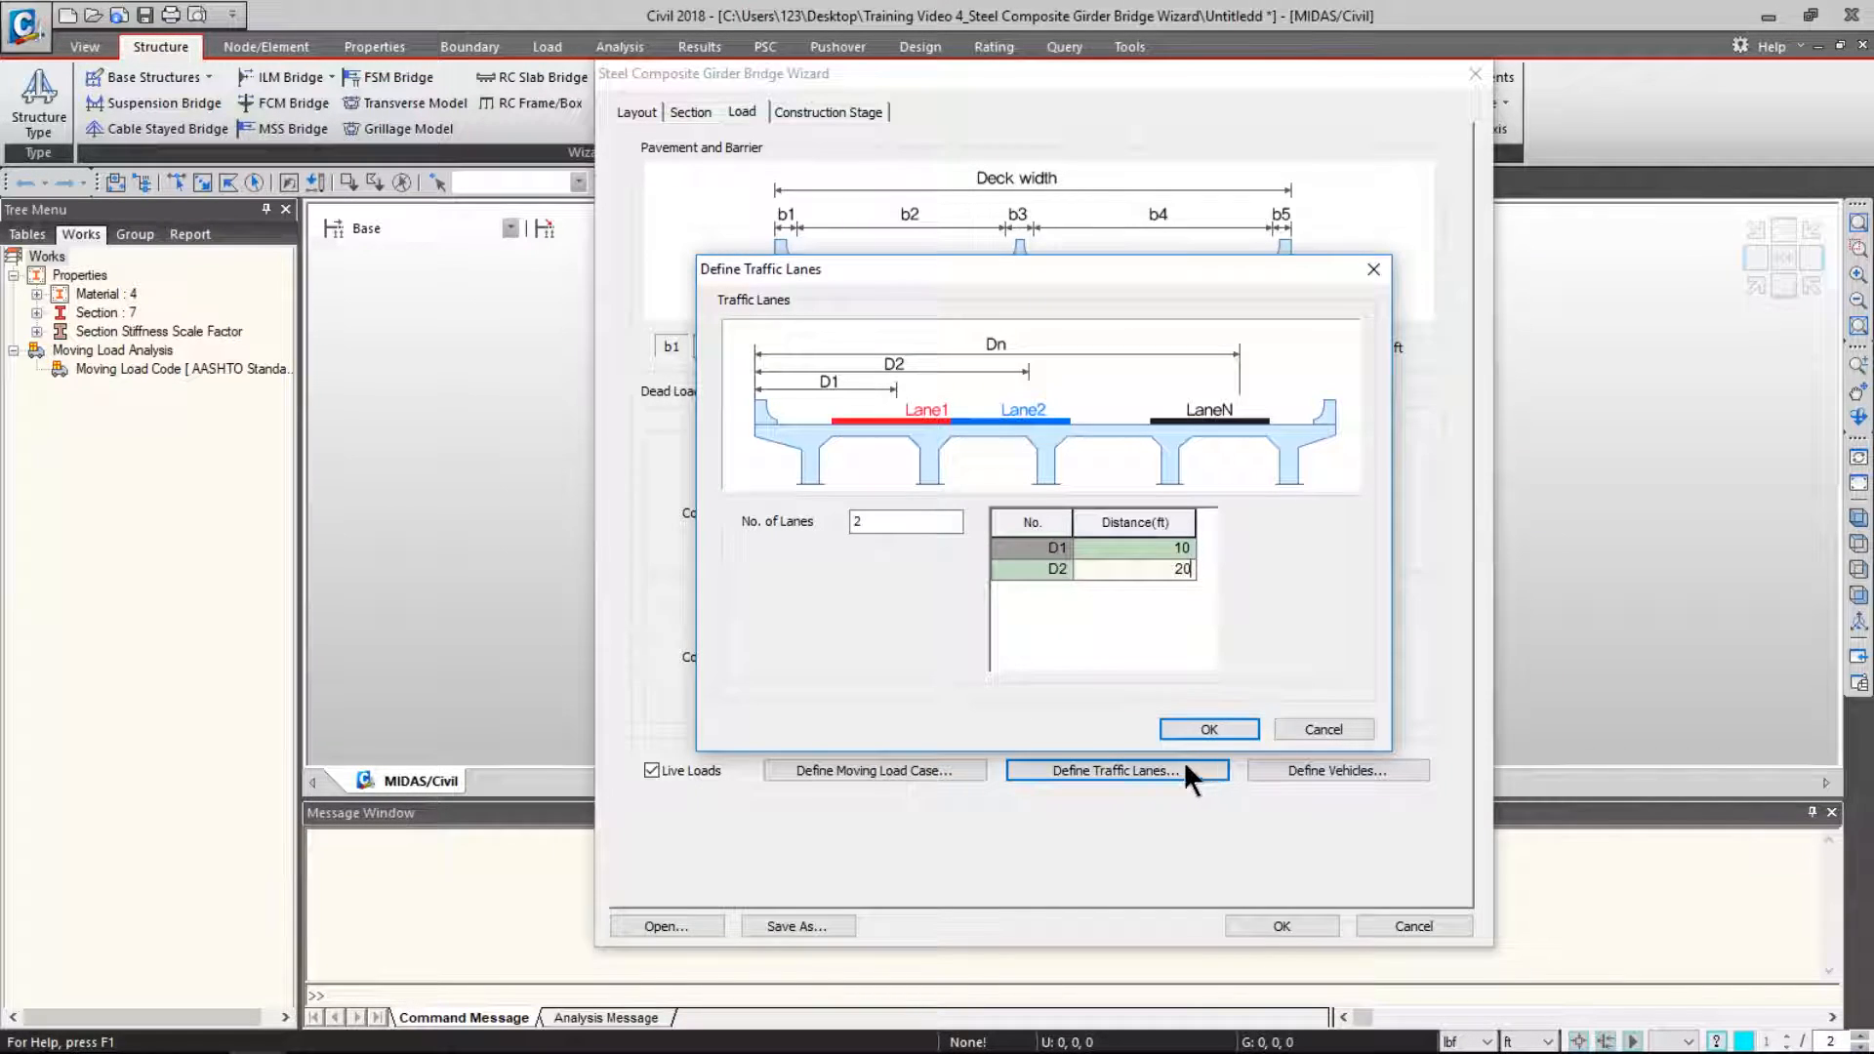
click(1215, 730)
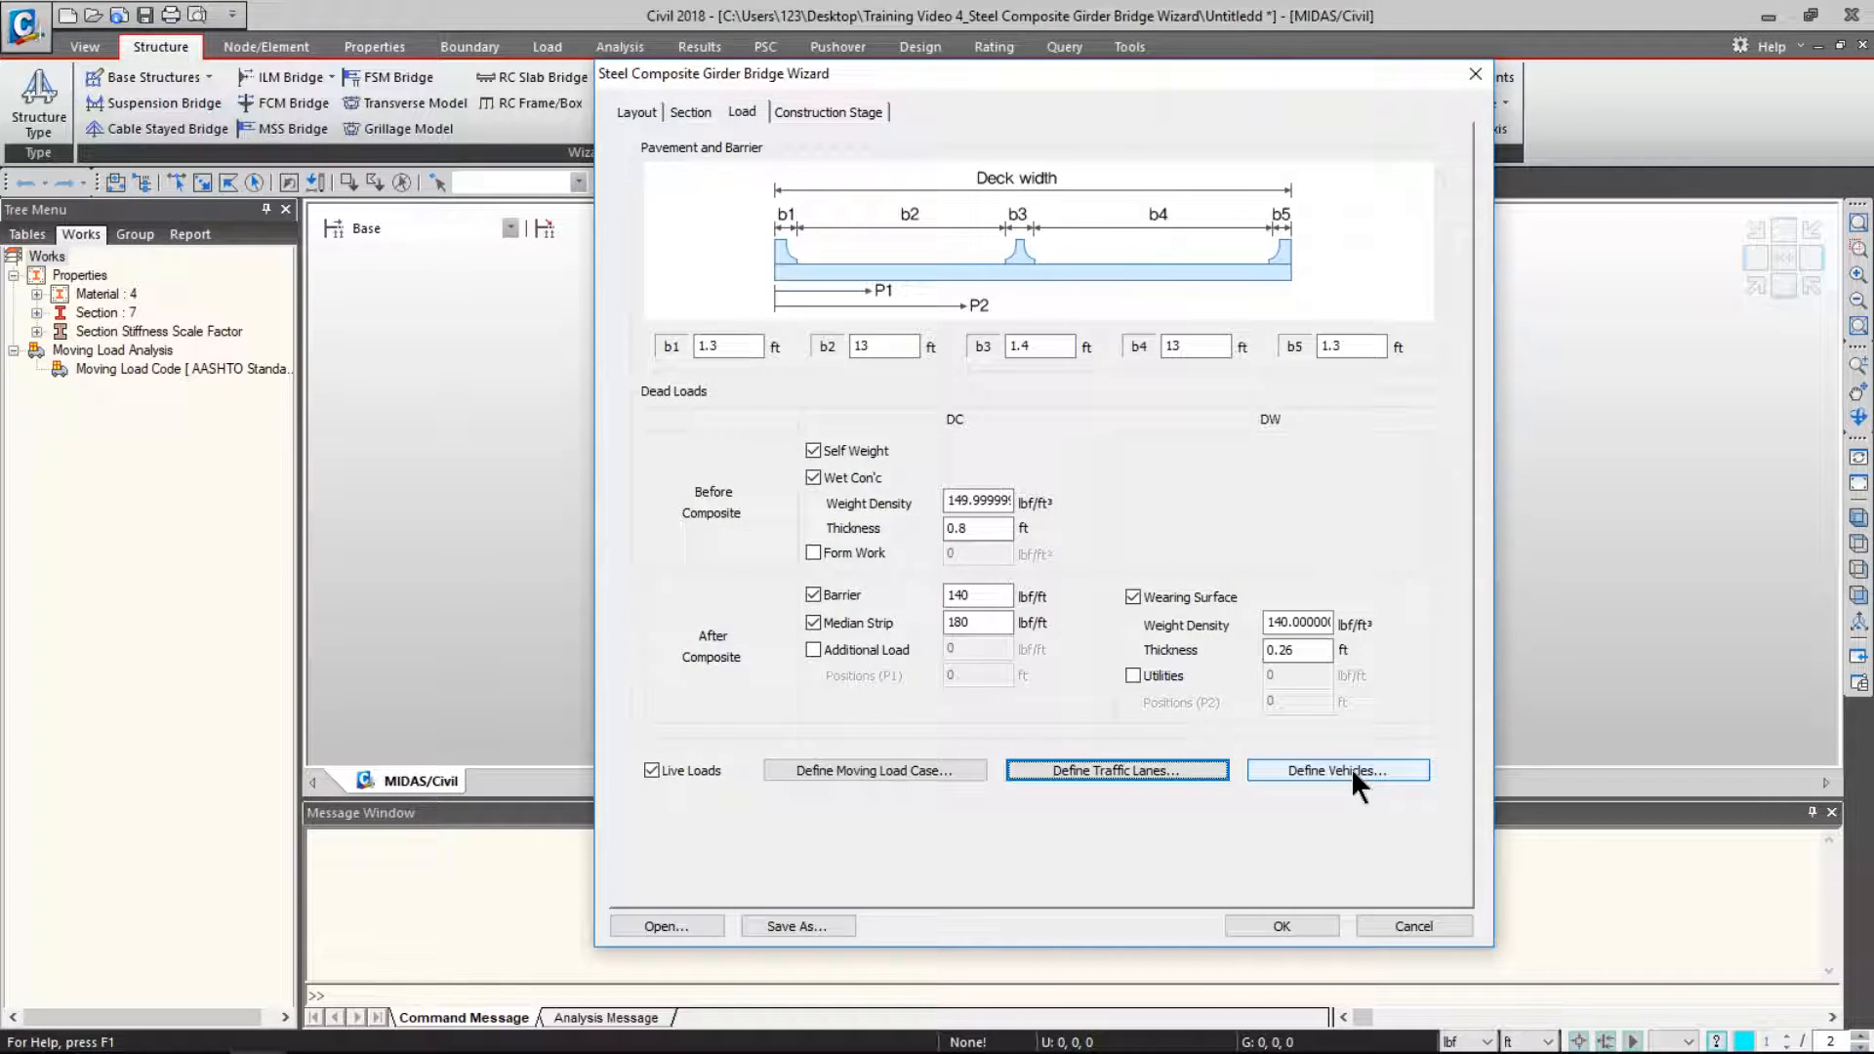
- Add the HS20-44 standard design vehicle
click(1351, 767)
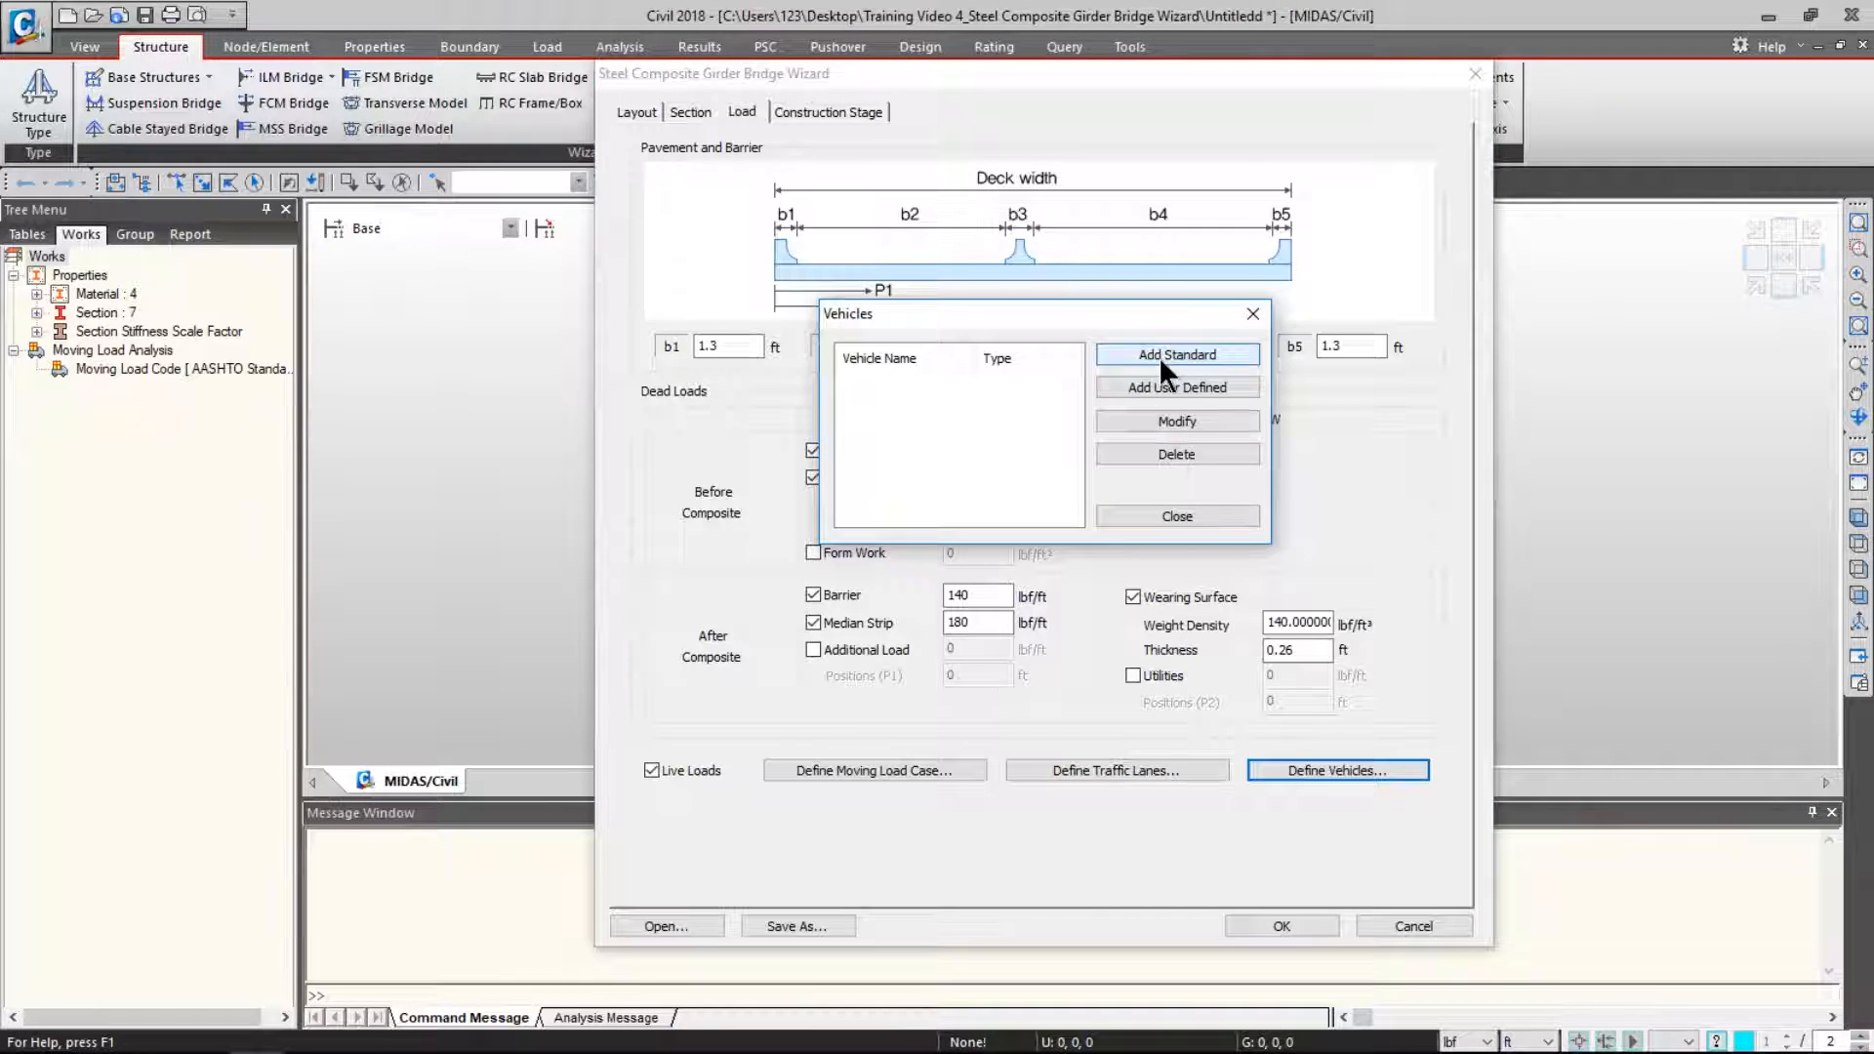
click(1158, 350)
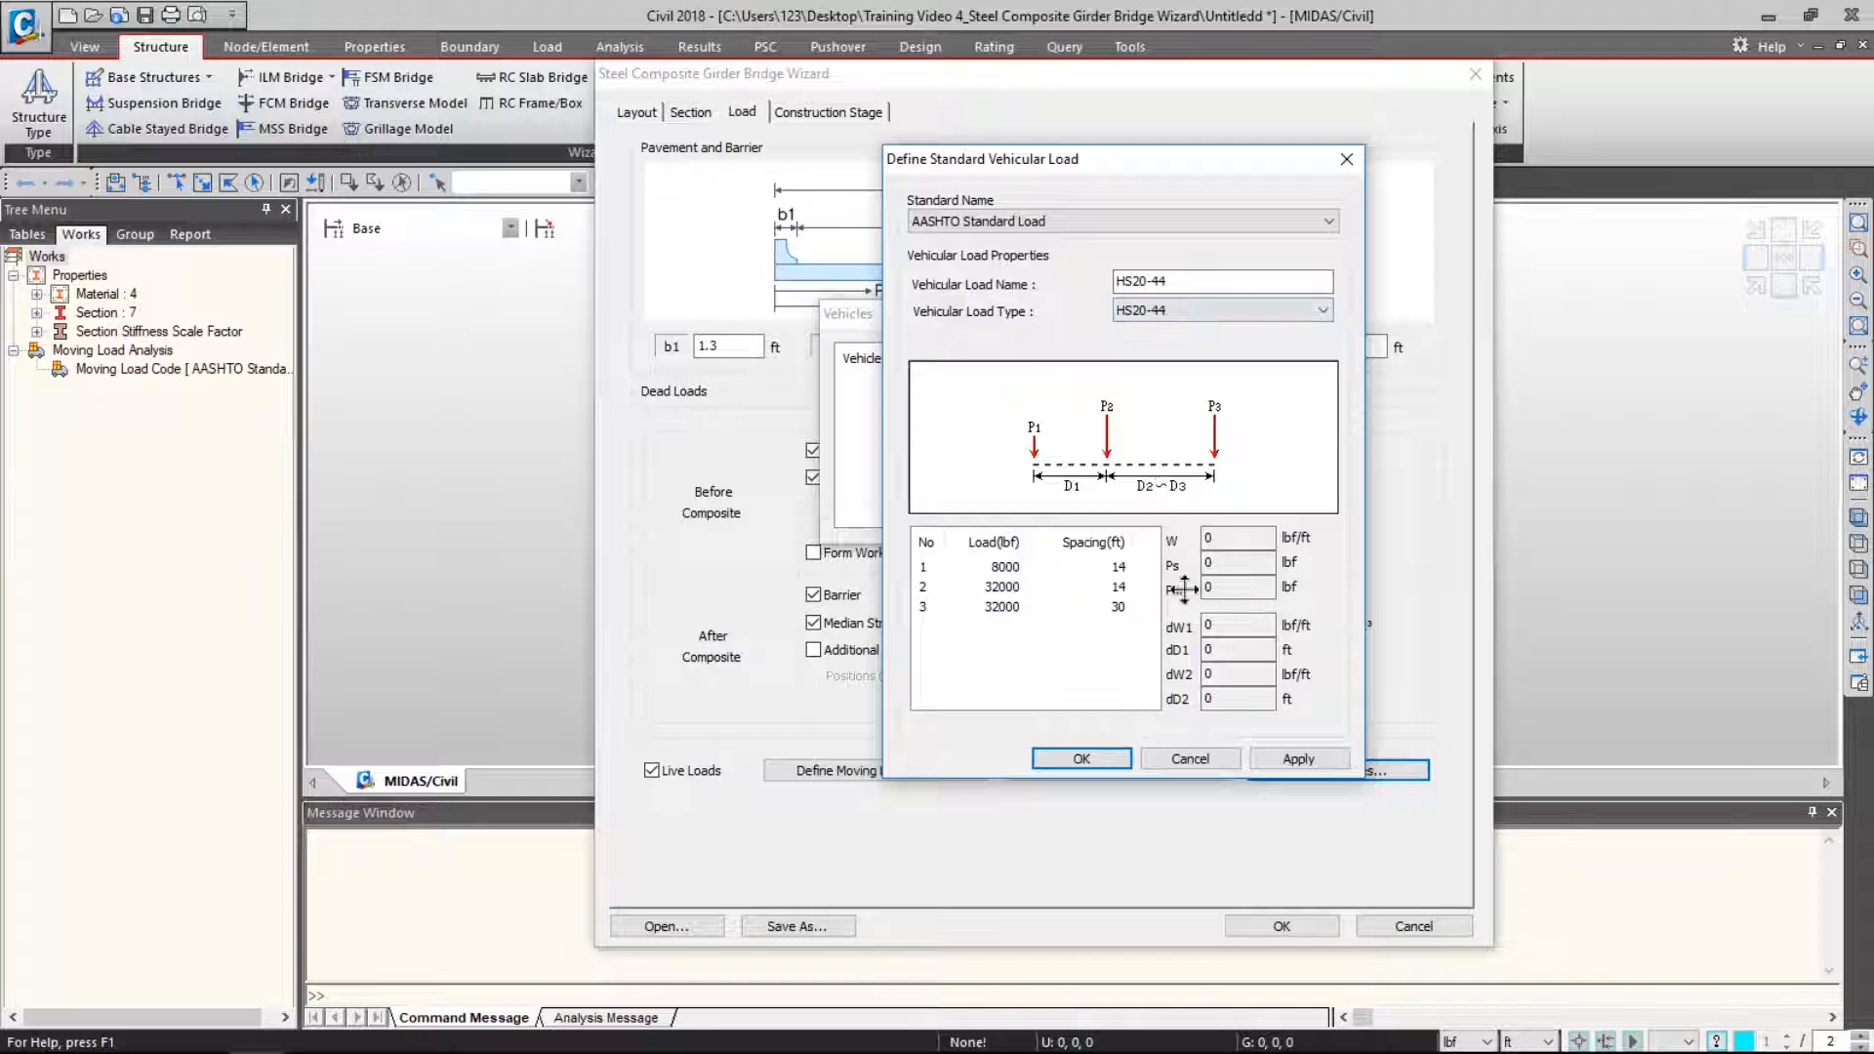
click(1095, 758)
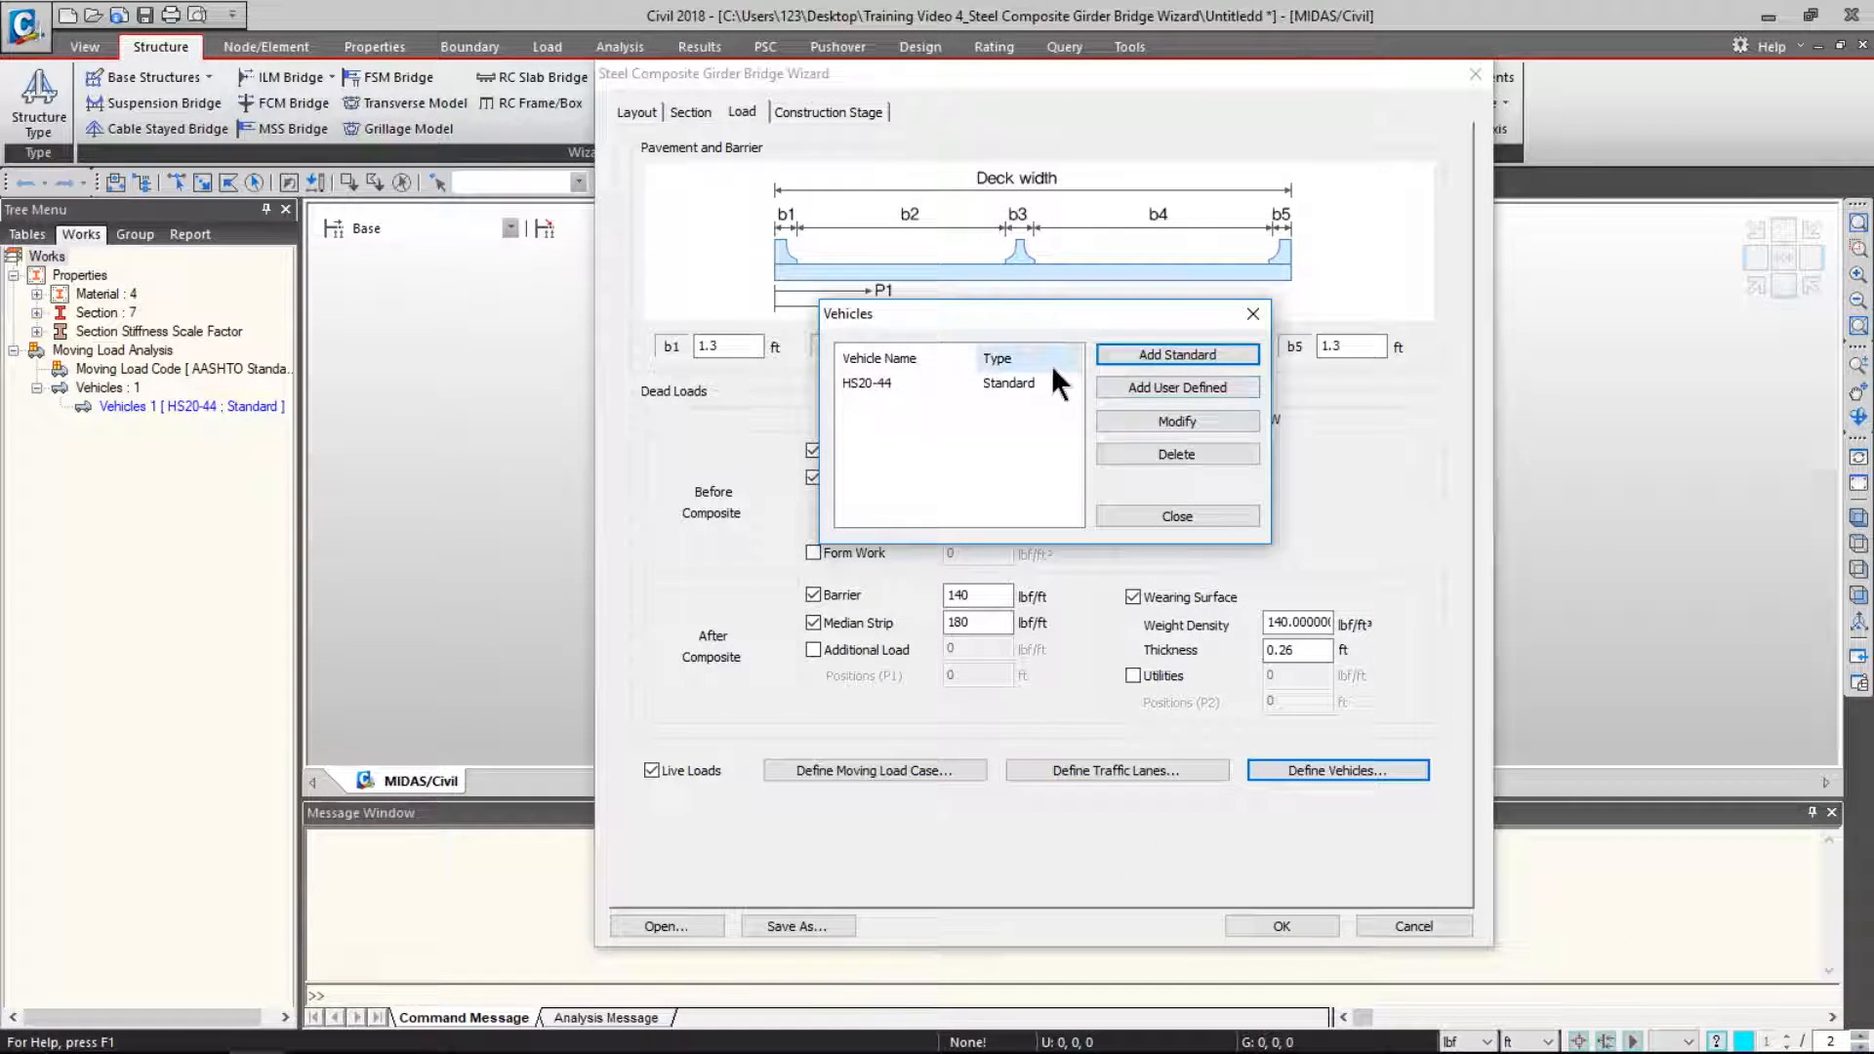
- Look at the user-defined Truck/Lane and Train Load options, cancel, and show the construction stage table
click(1150, 388)
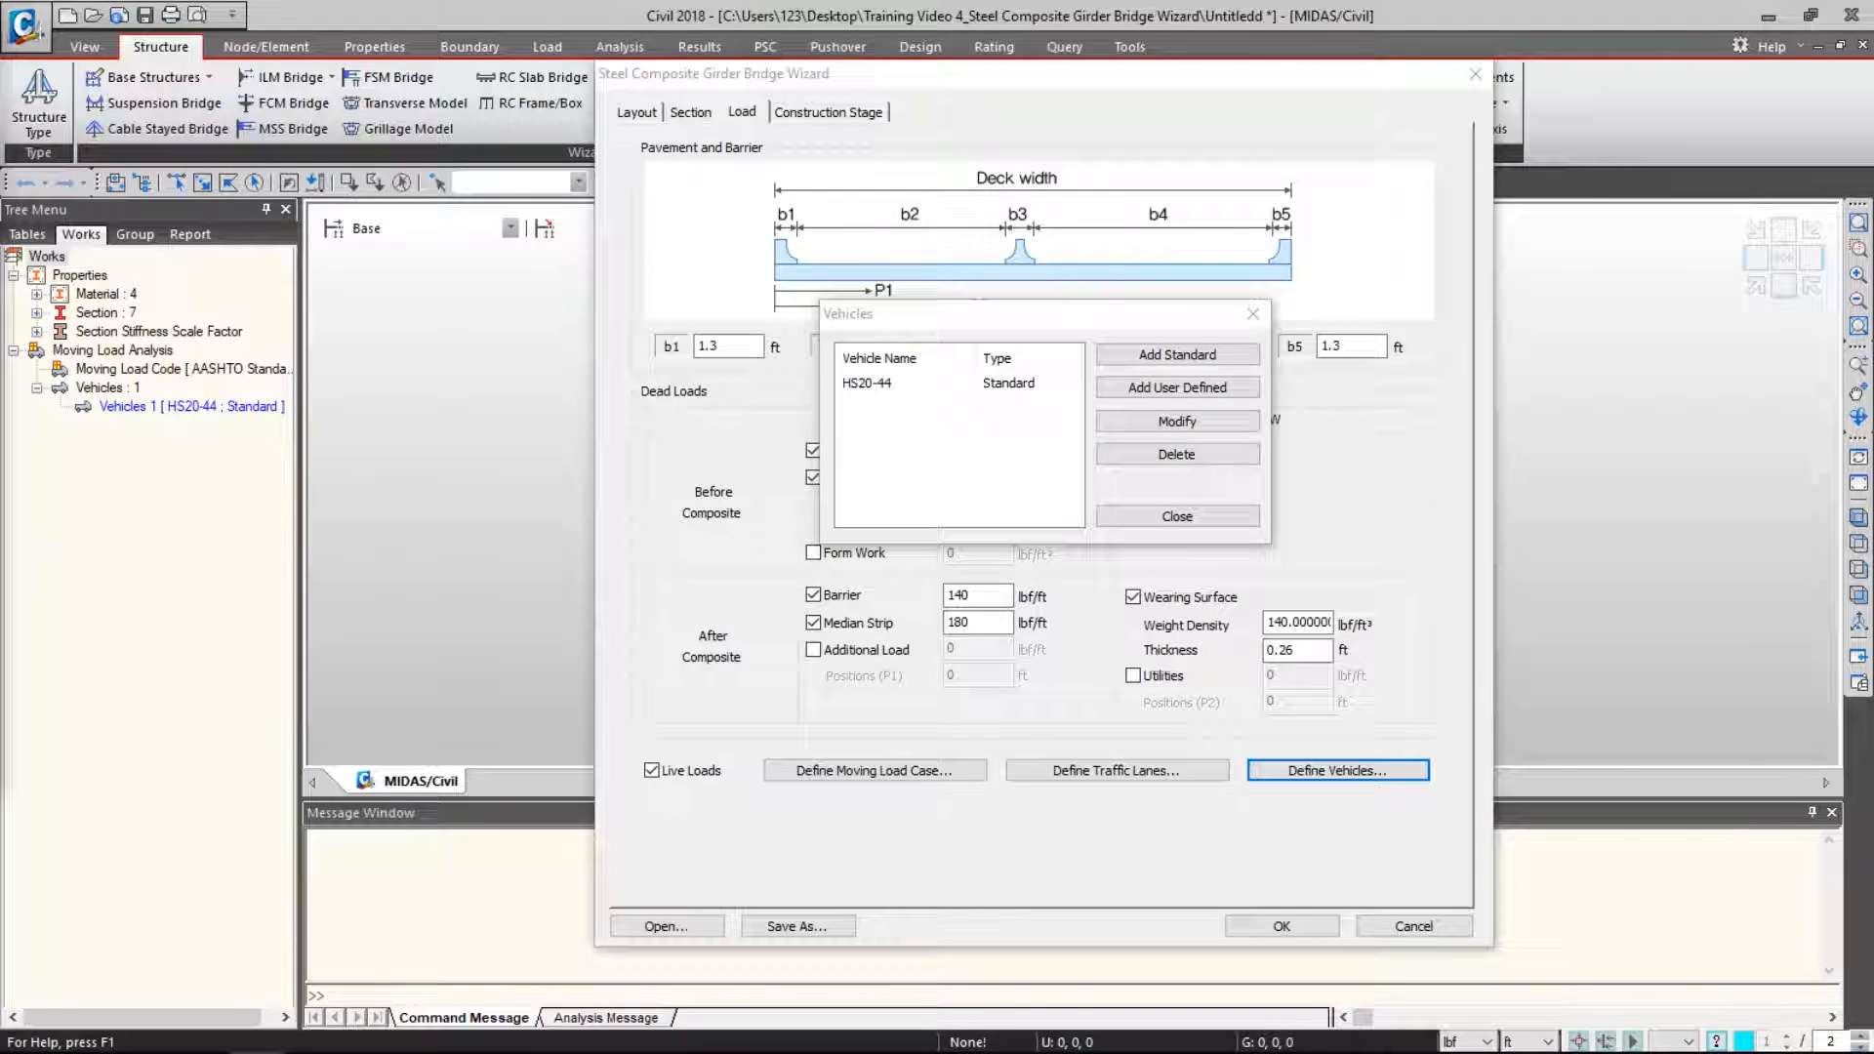
drag(1132, 213, 1193, 94)
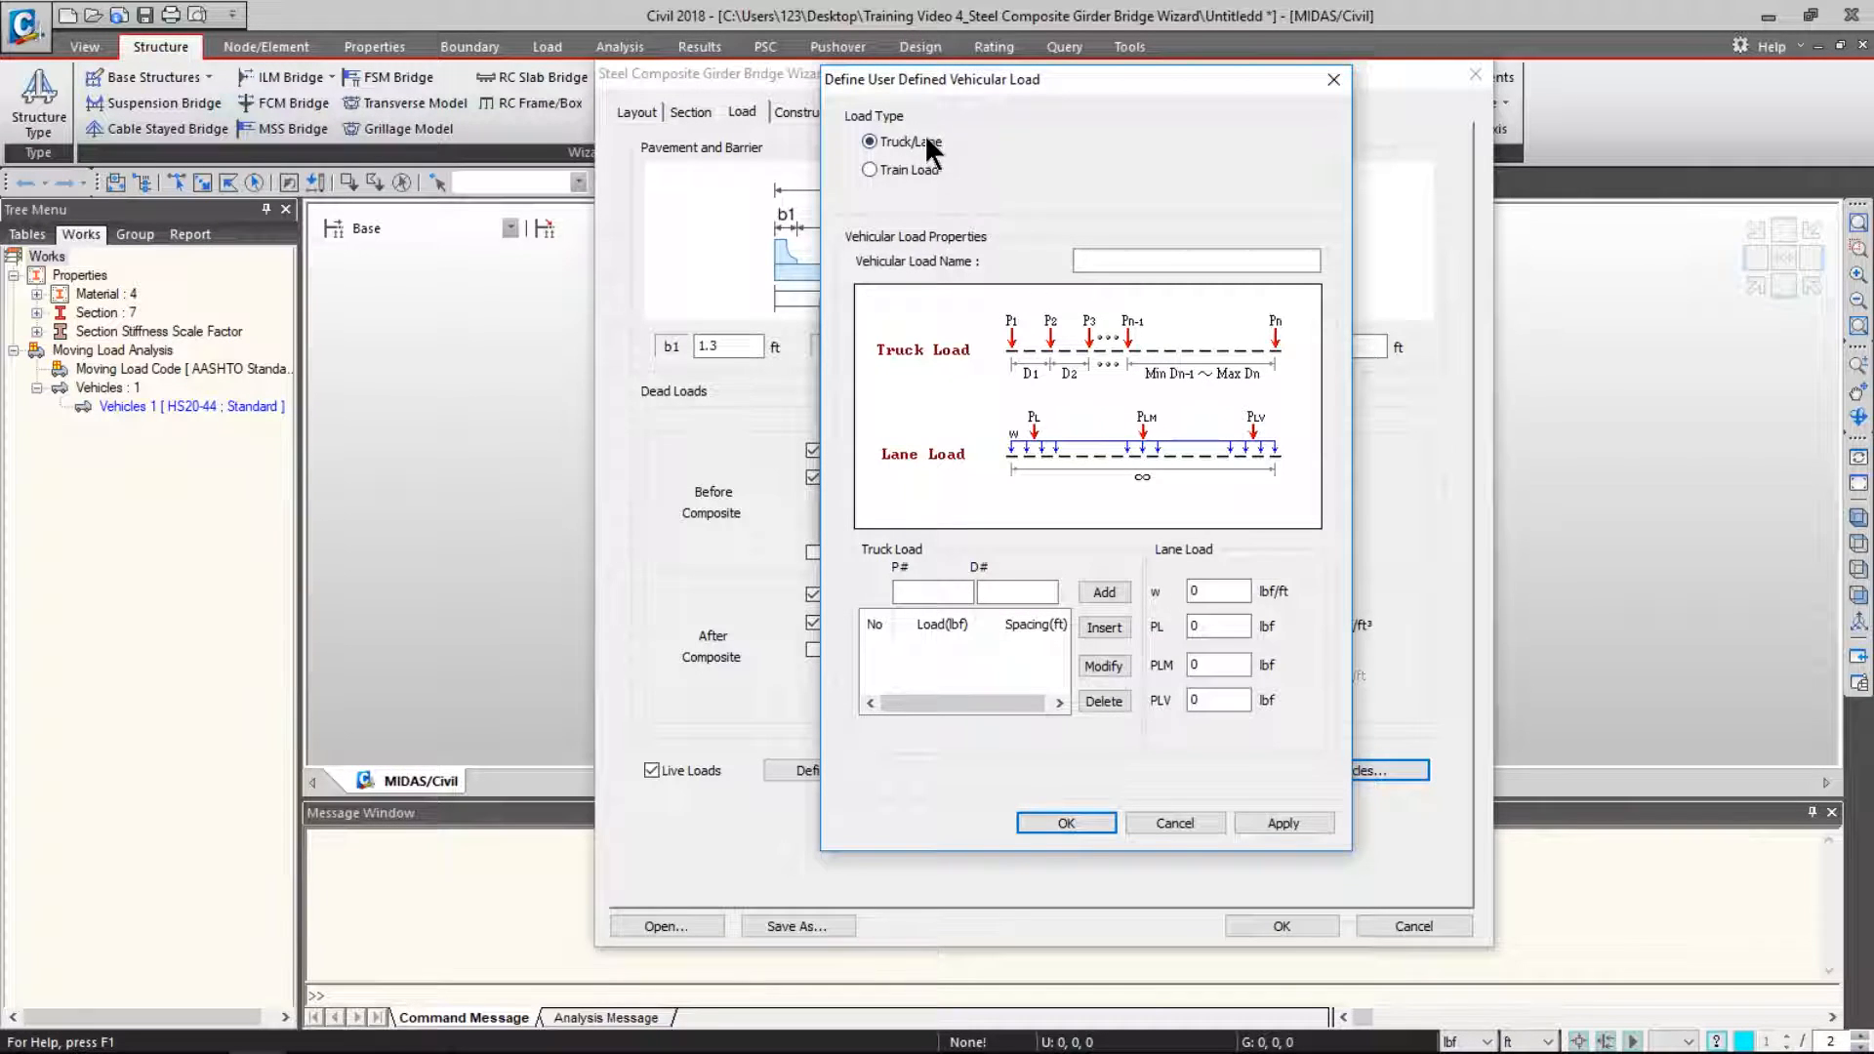
click(914, 168)
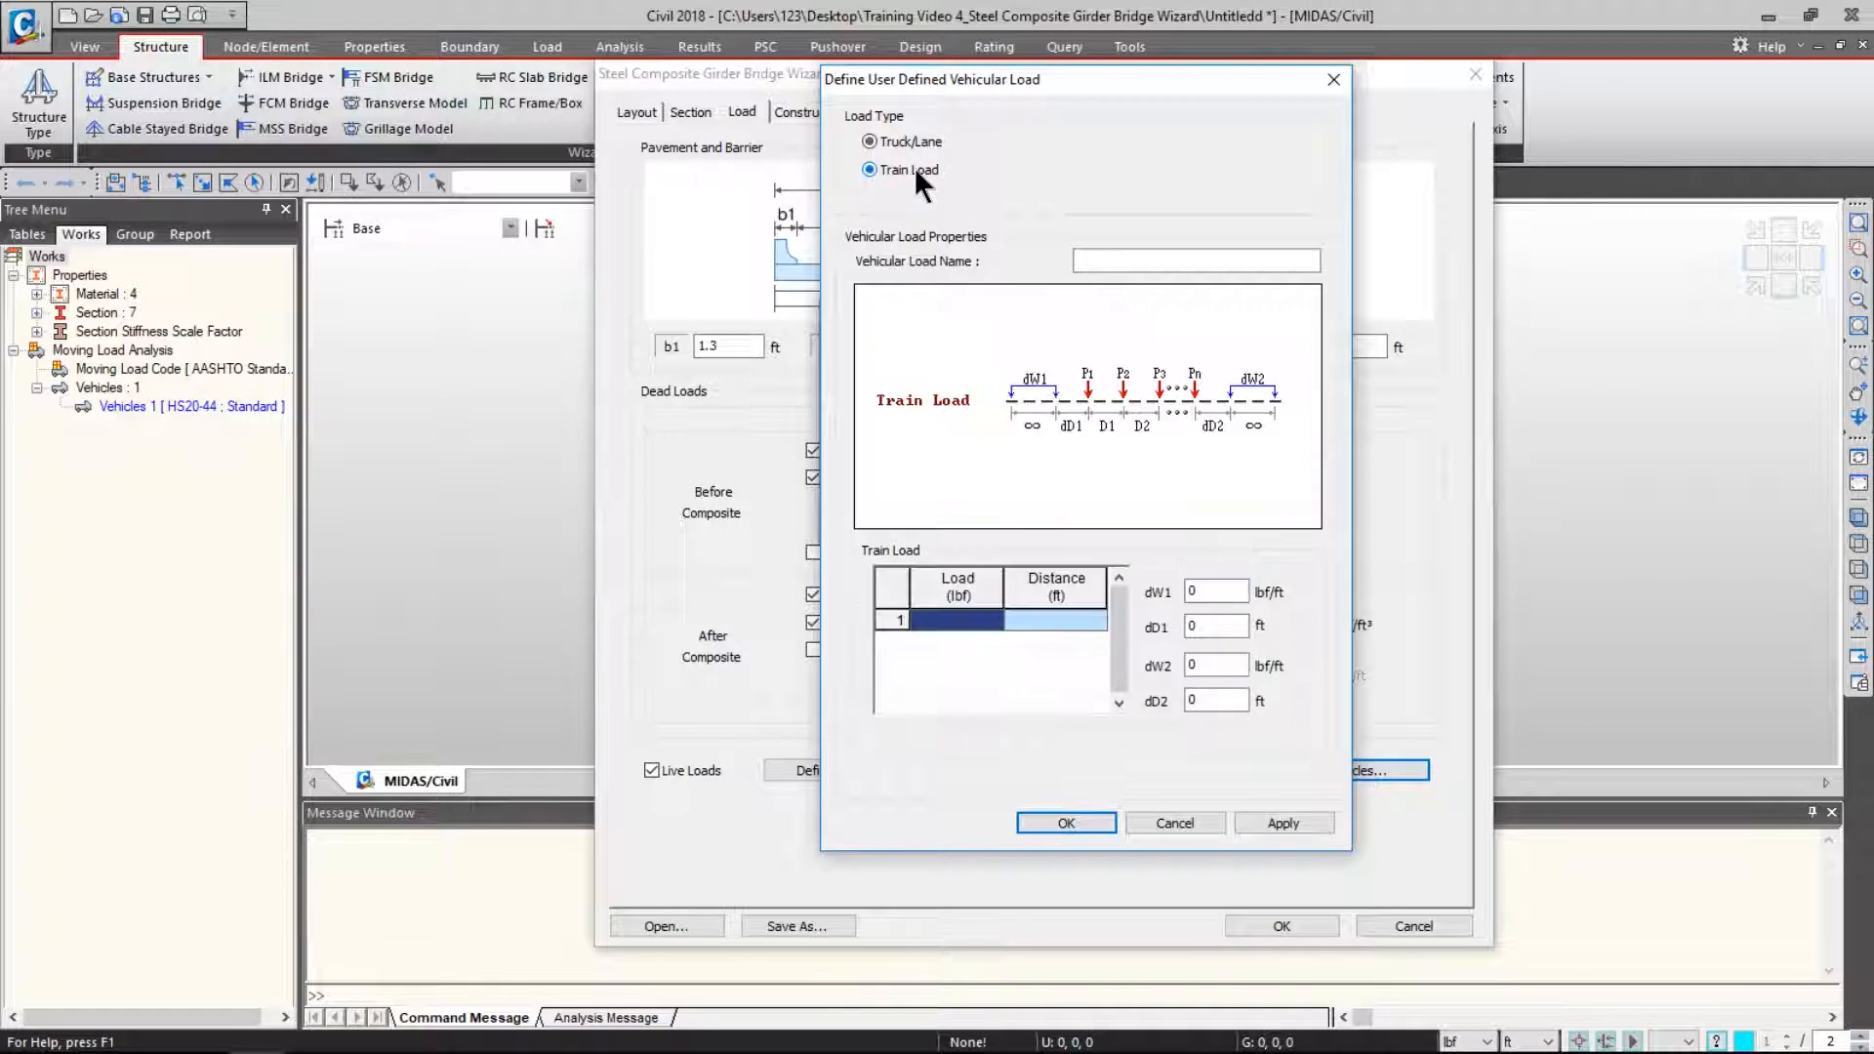
click(1149, 821)
click(1187, 514)
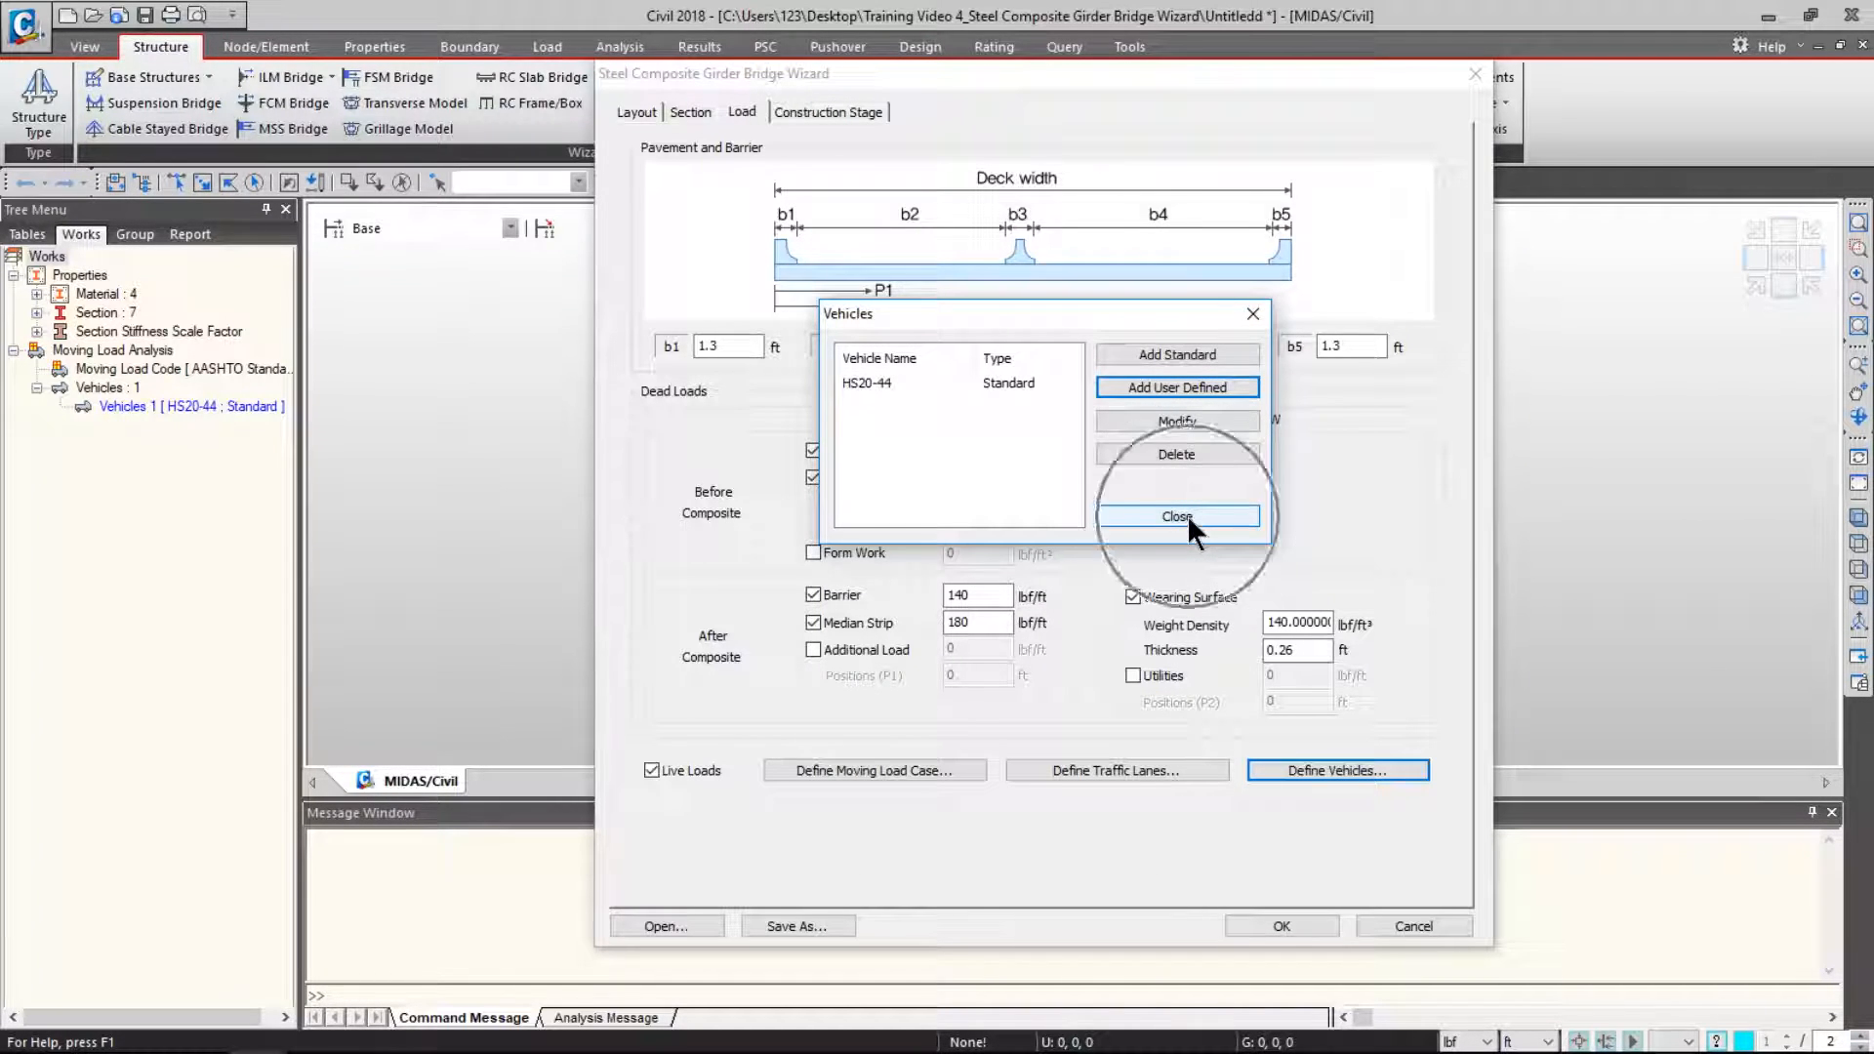
click(829, 111)
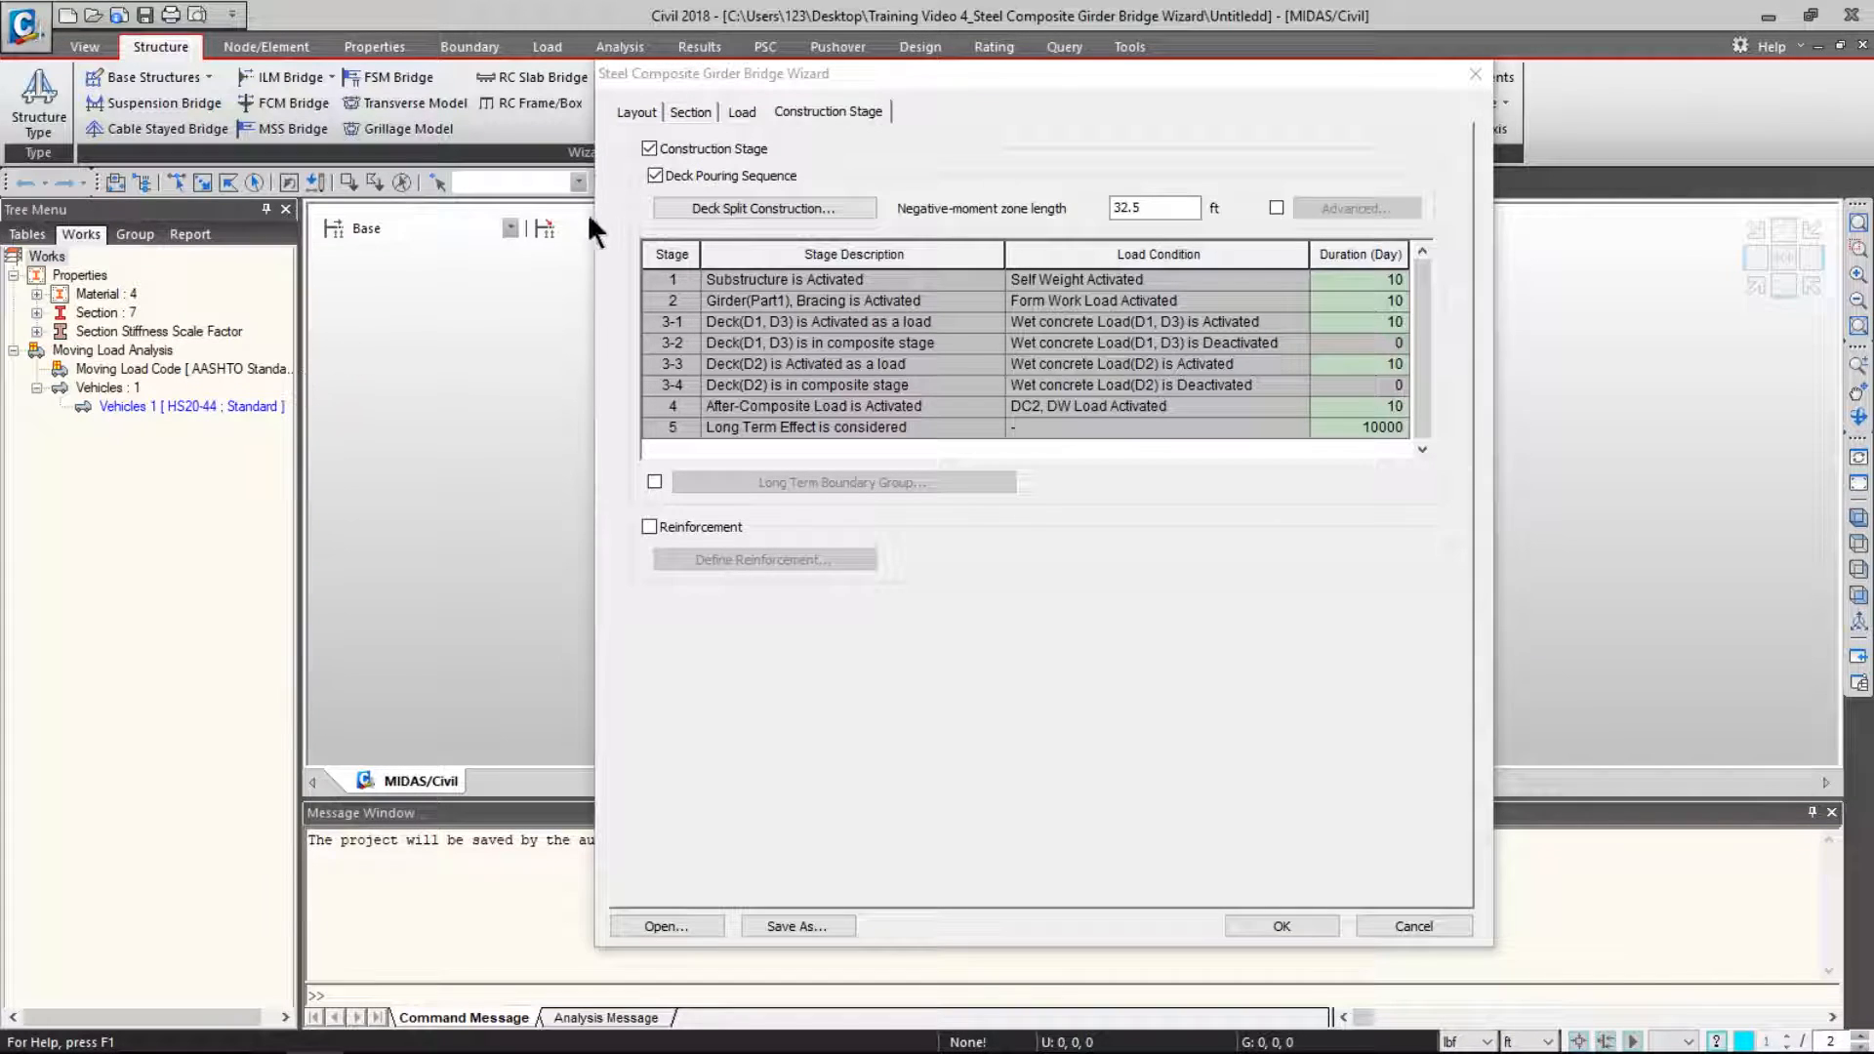
- Enable construction stages, deck pouring sequence and advanced negative-moment zone lengths
click(648, 149)
click(655, 176)
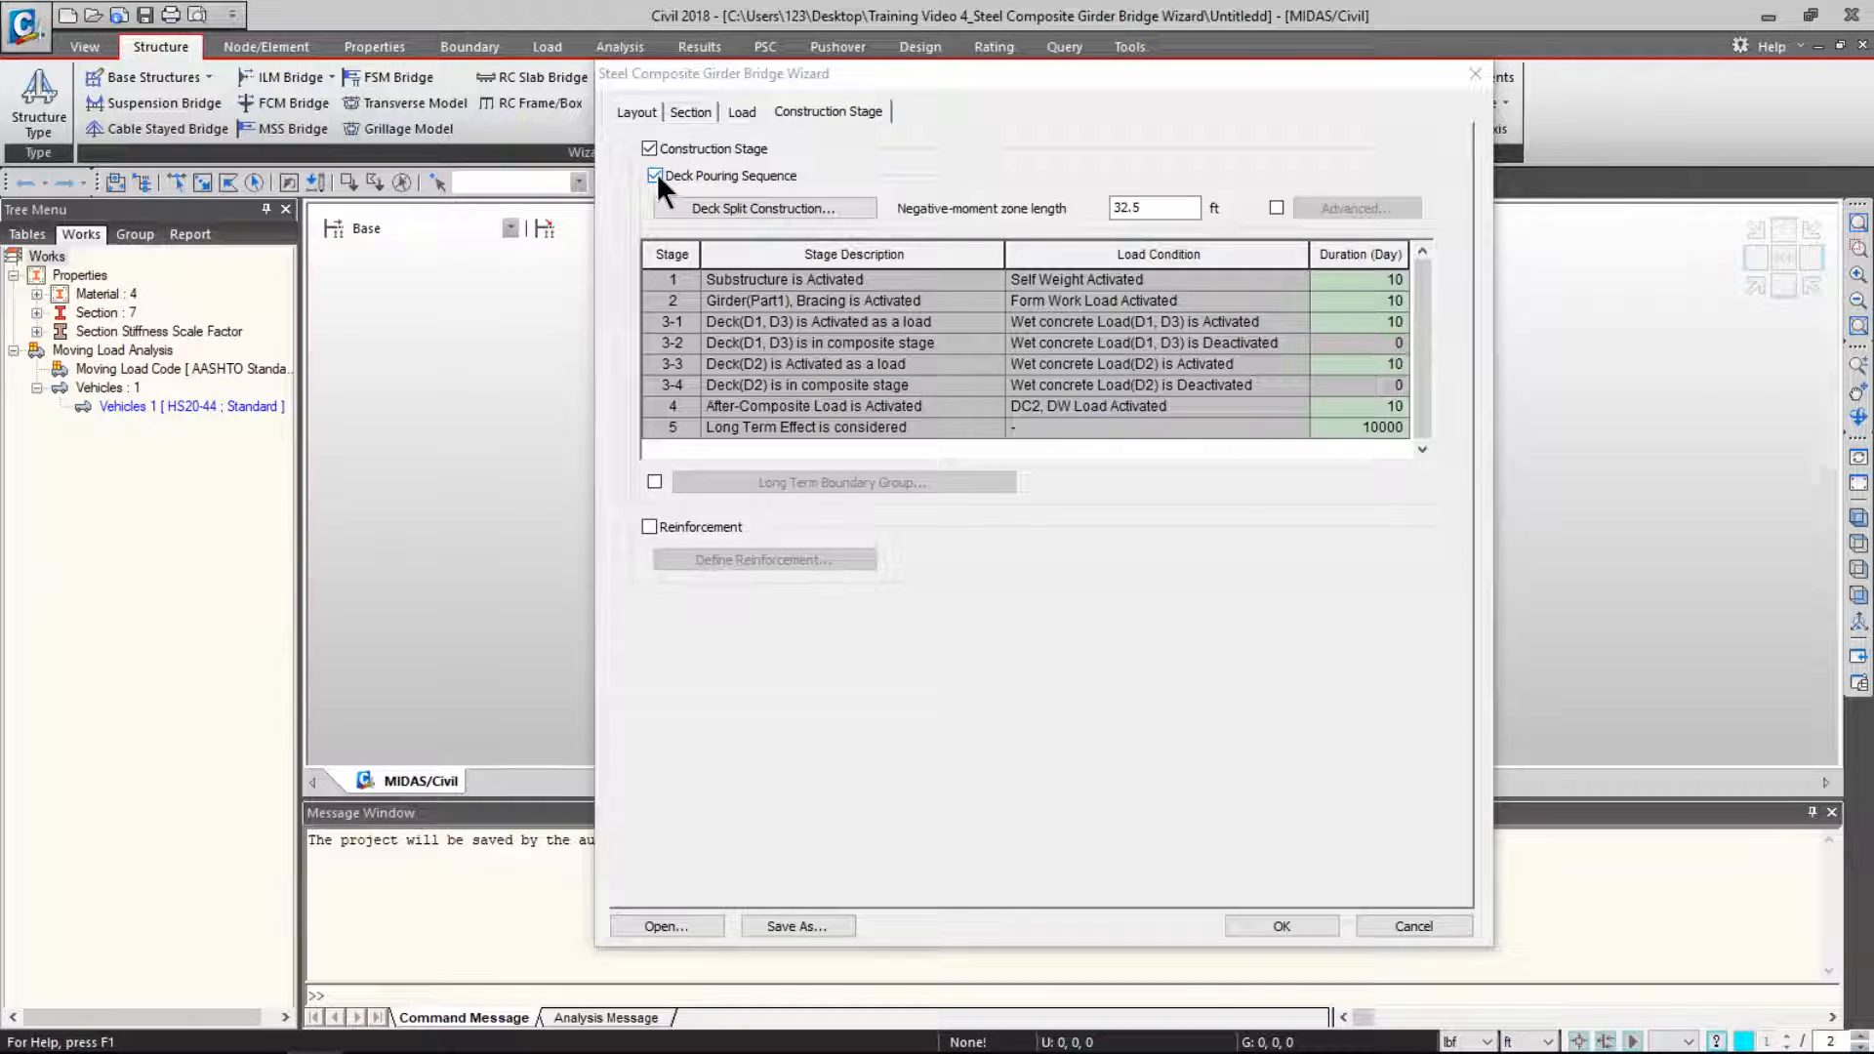
click(1276, 208)
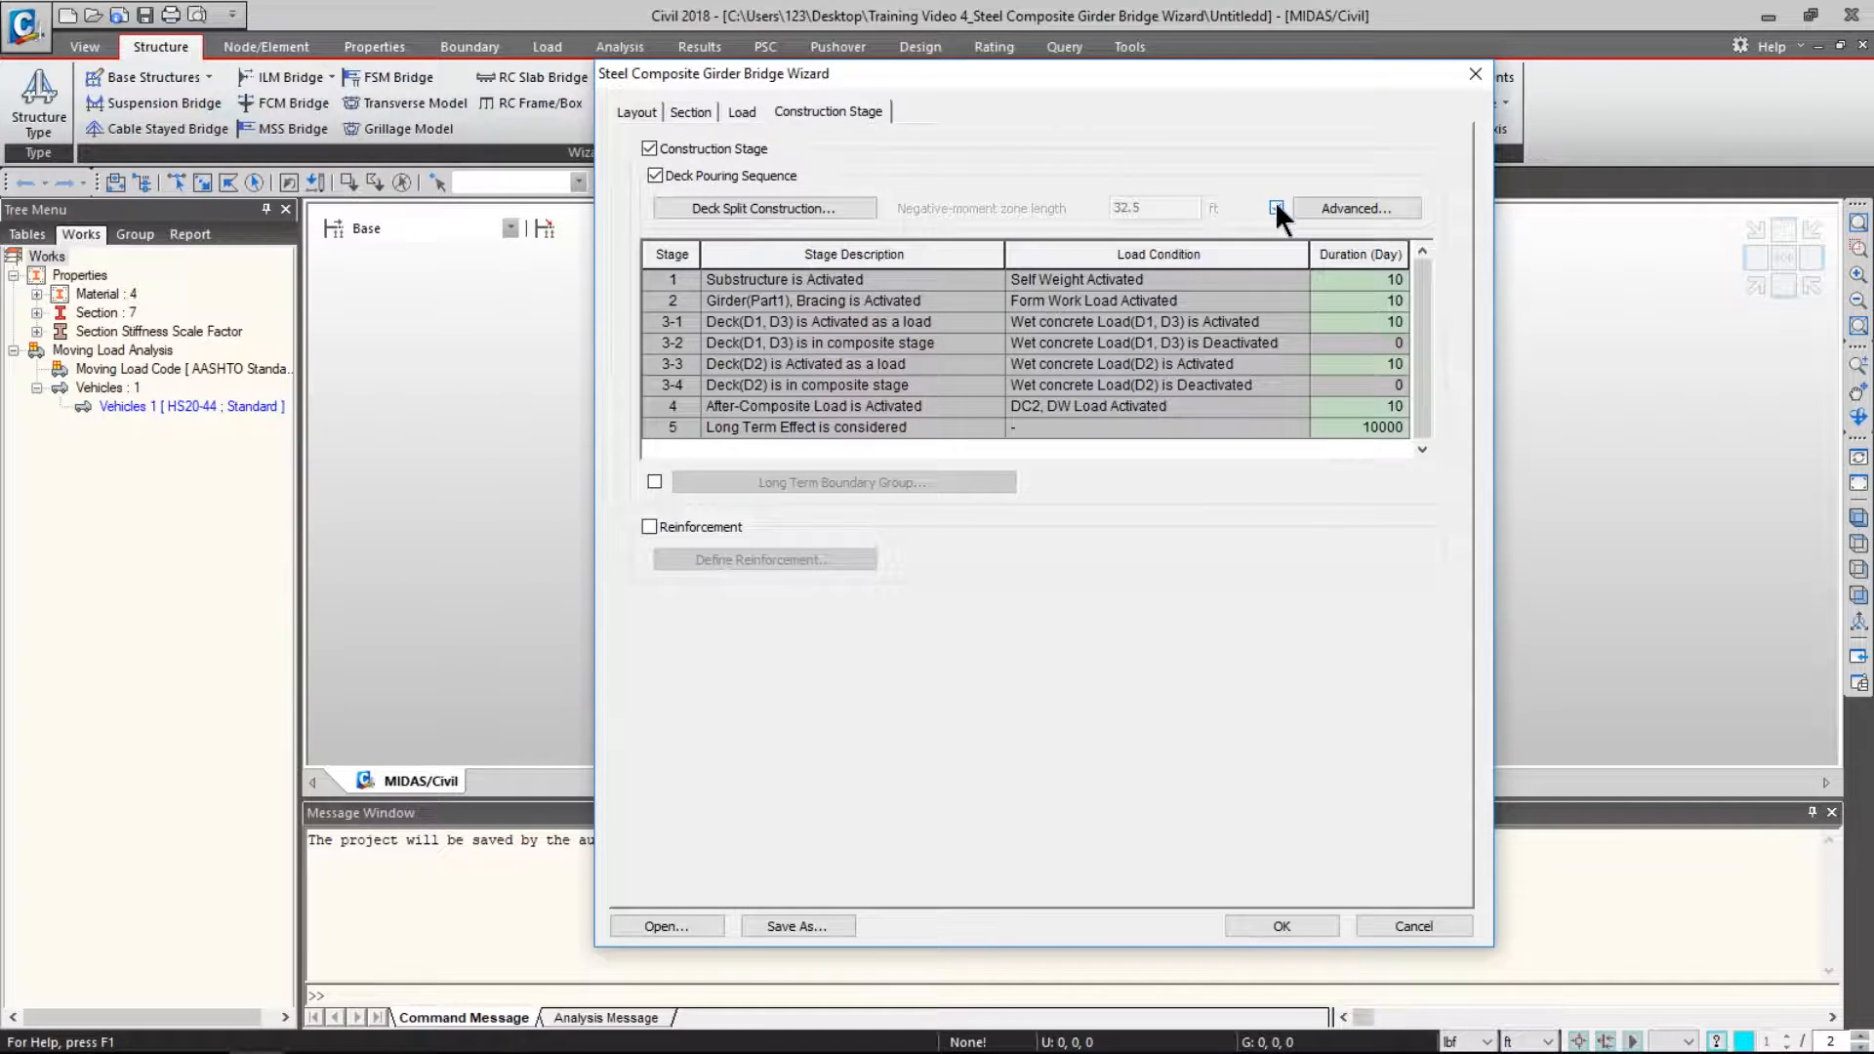
- Set Support1's negative-moment zone lengths S1 and S2 to 33 ft
click(1337, 203)
click(1005, 477)
drag(1023, 600, 912, 595)
text(3)
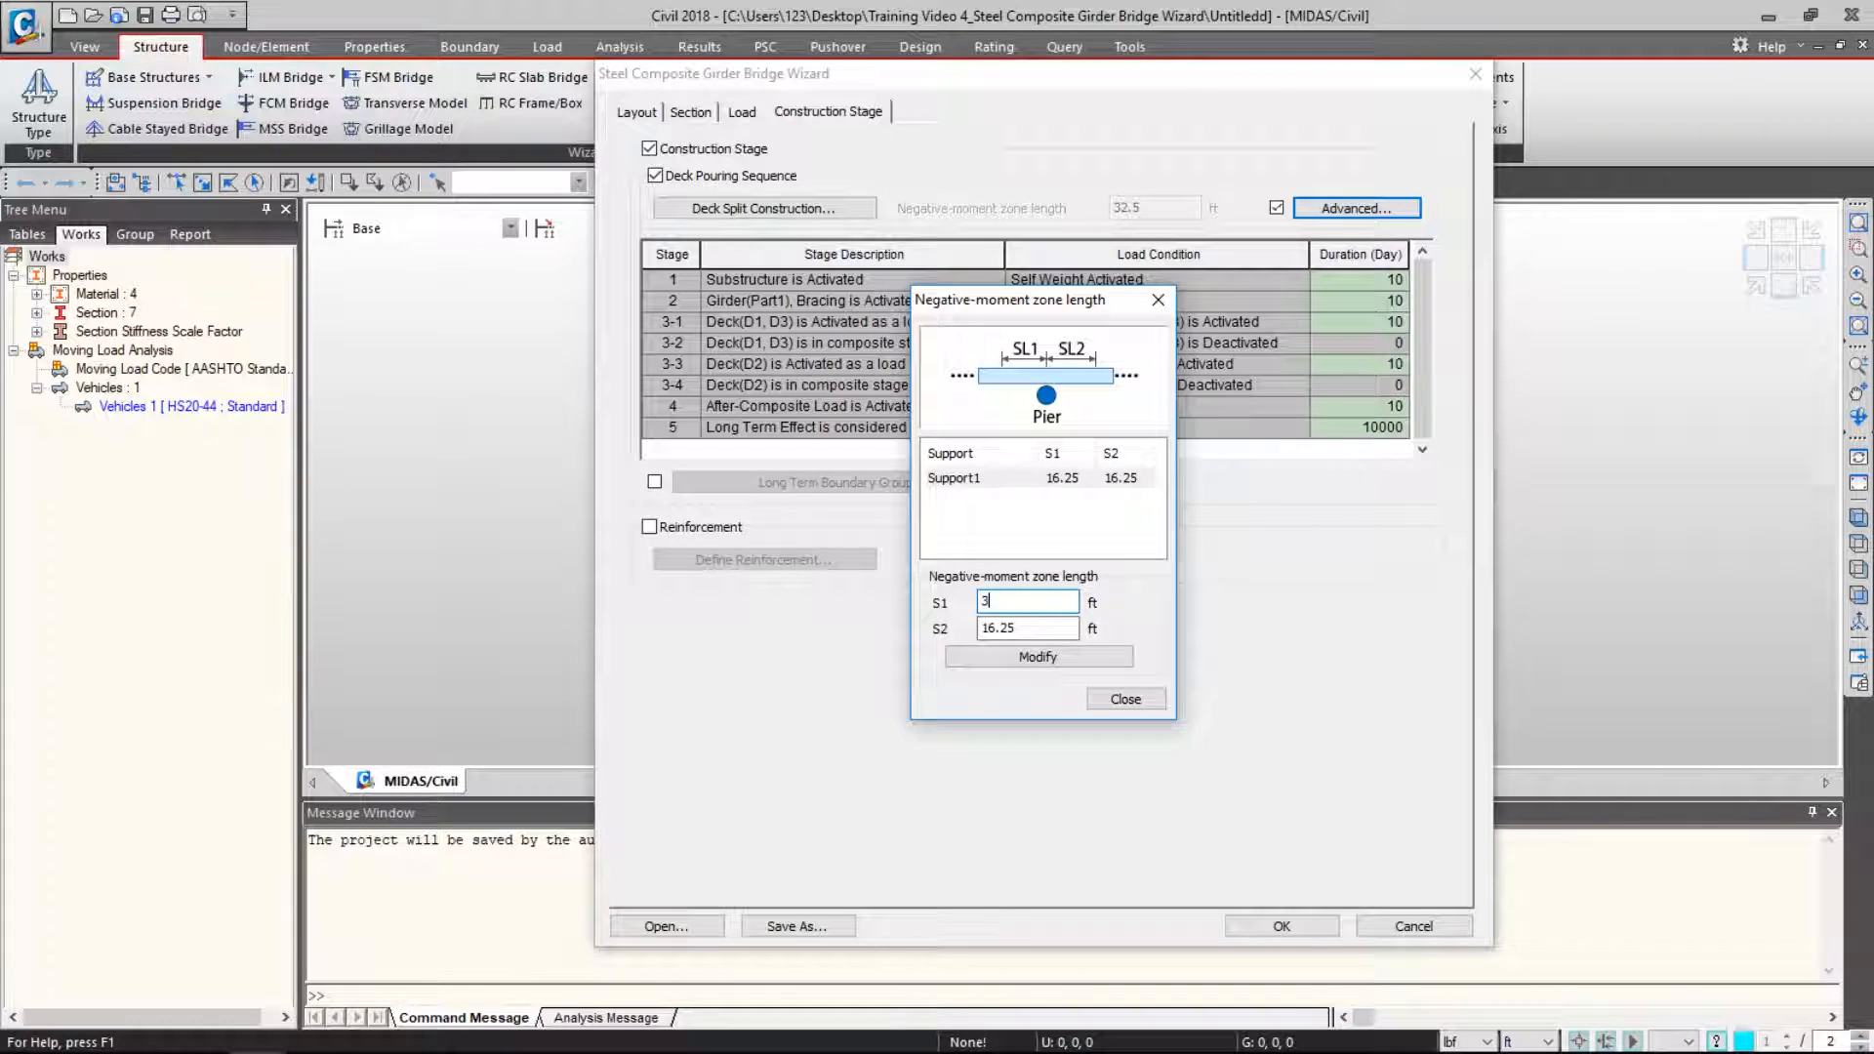
text(3)
drag(1017, 627, 944, 621)
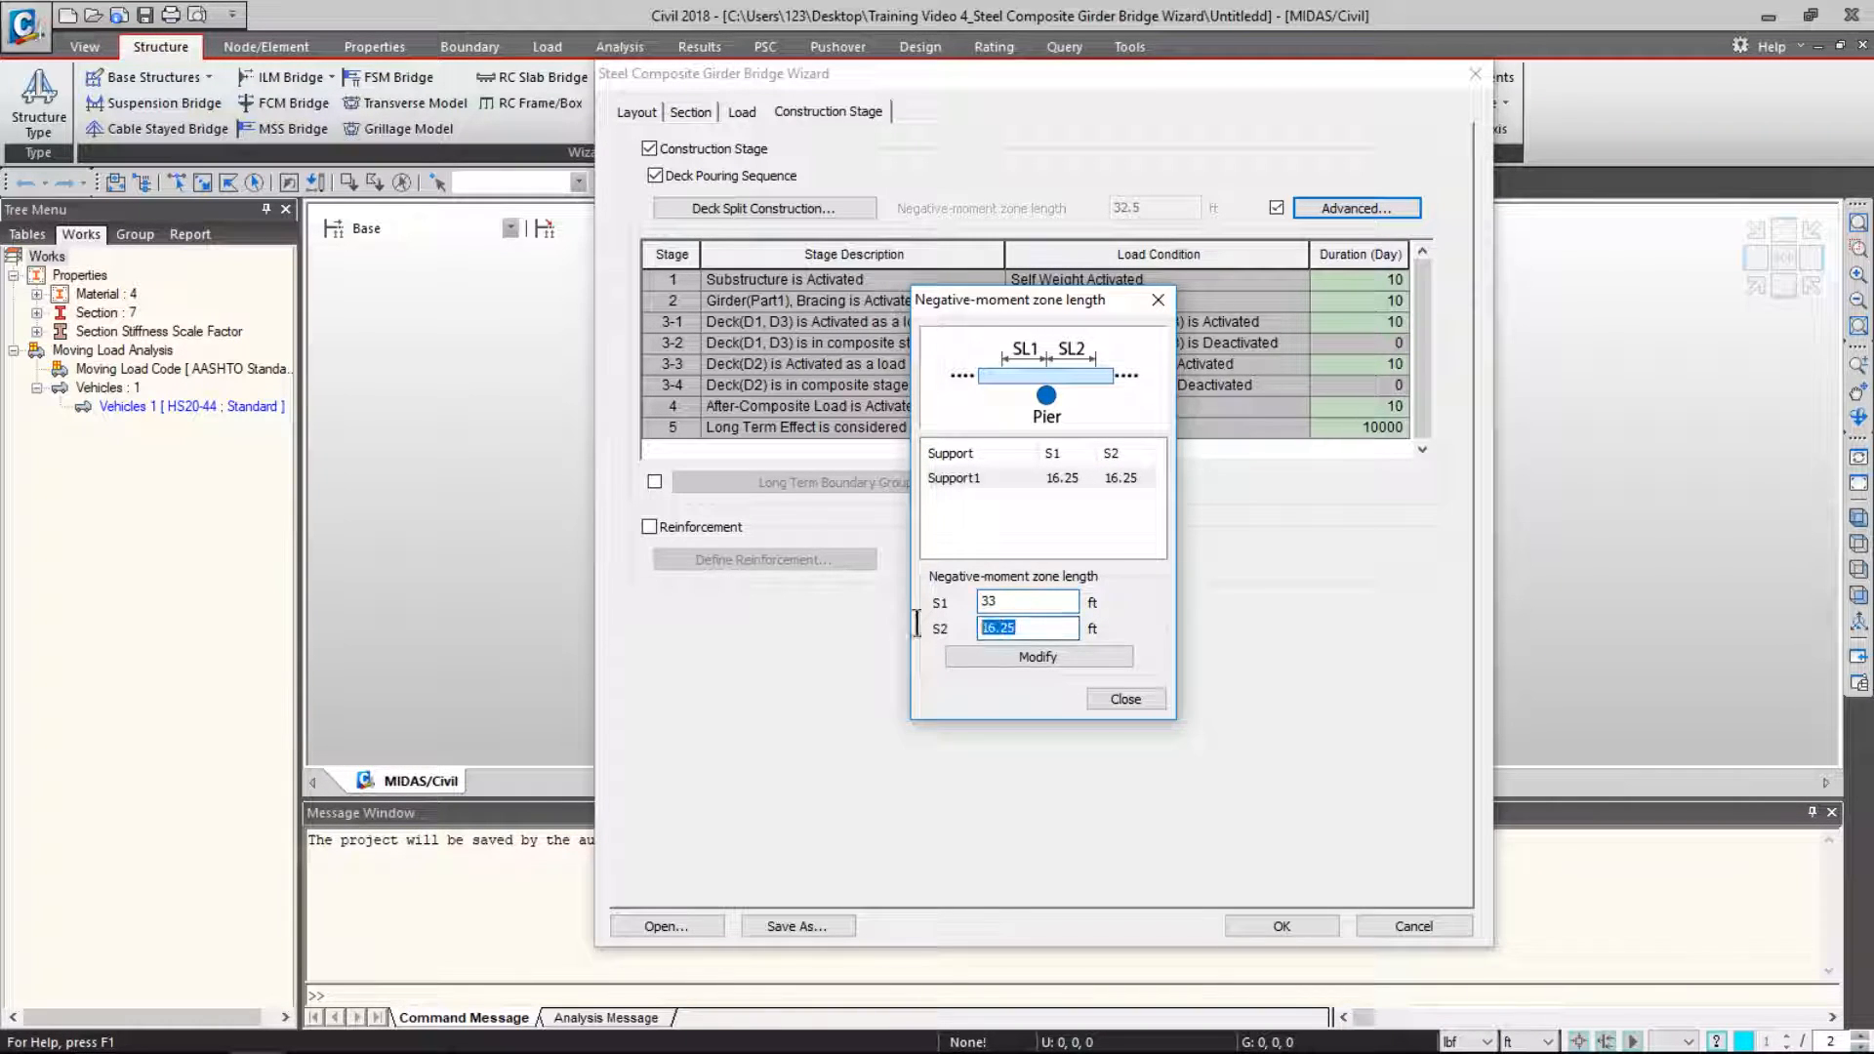
text(33)
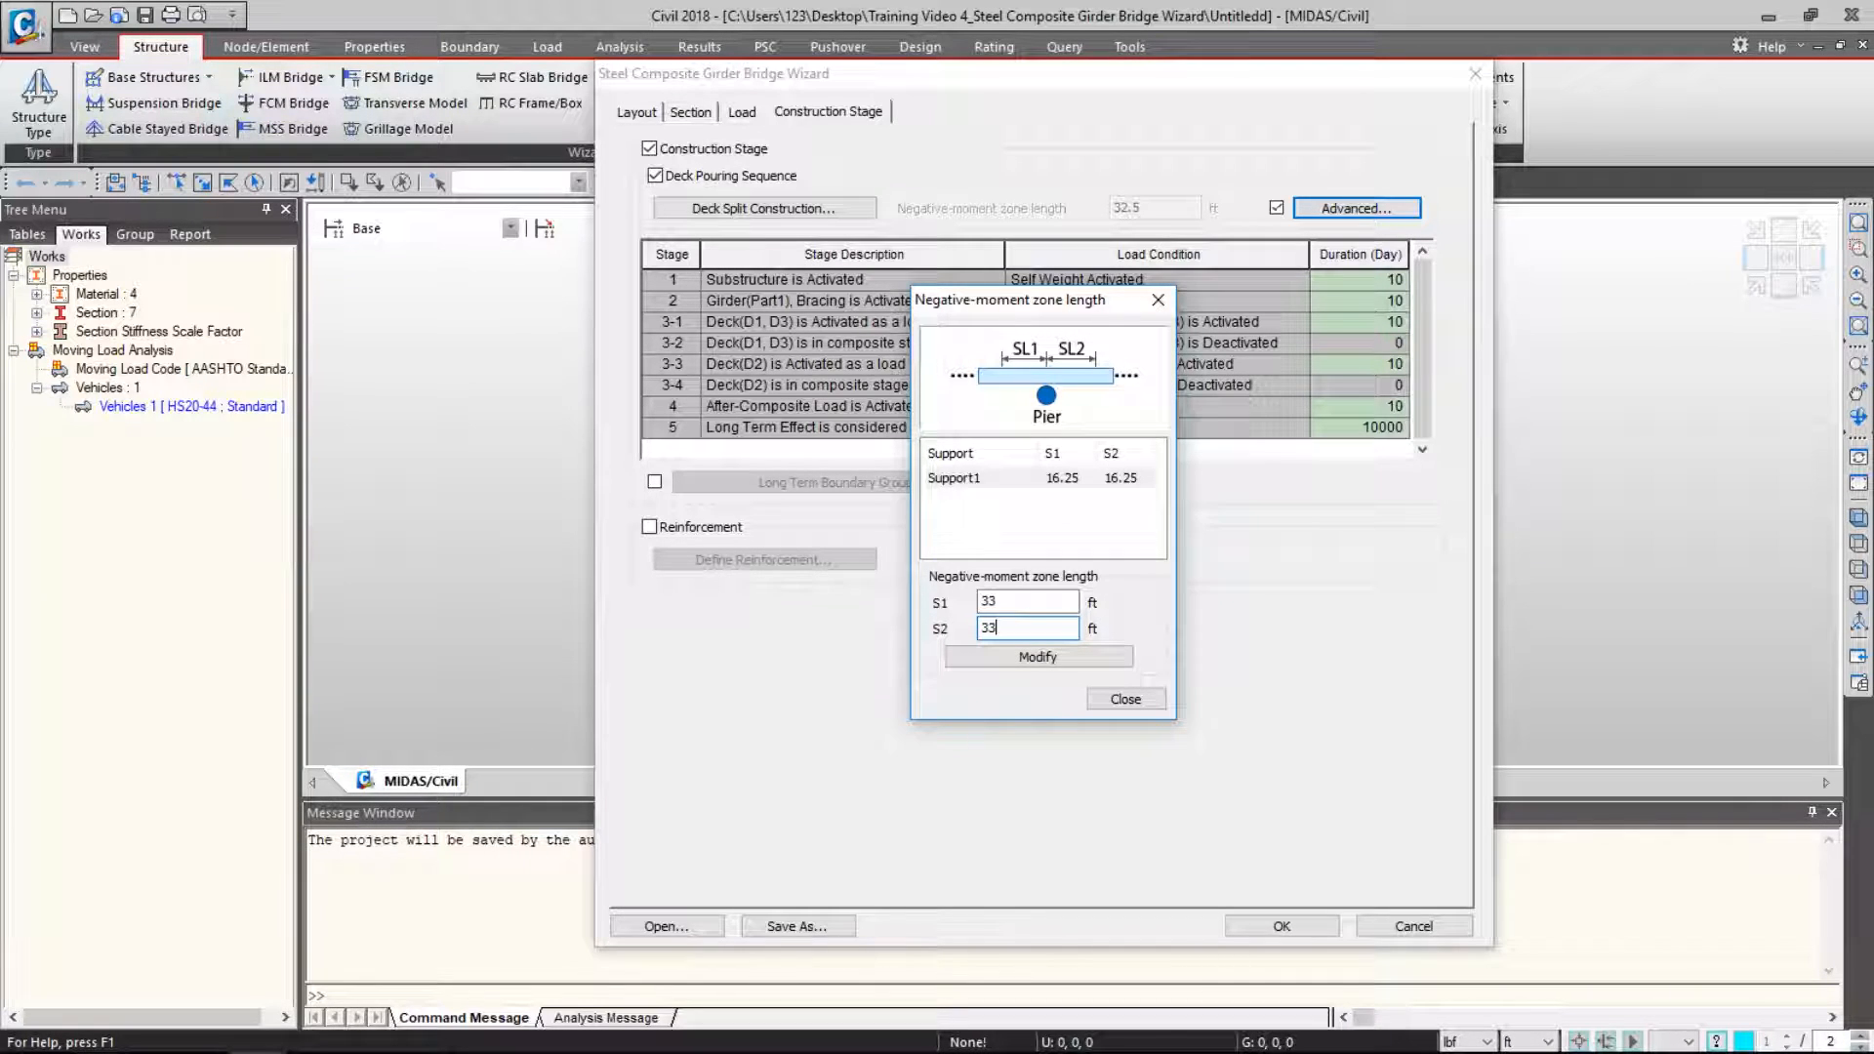
click(1017, 652)
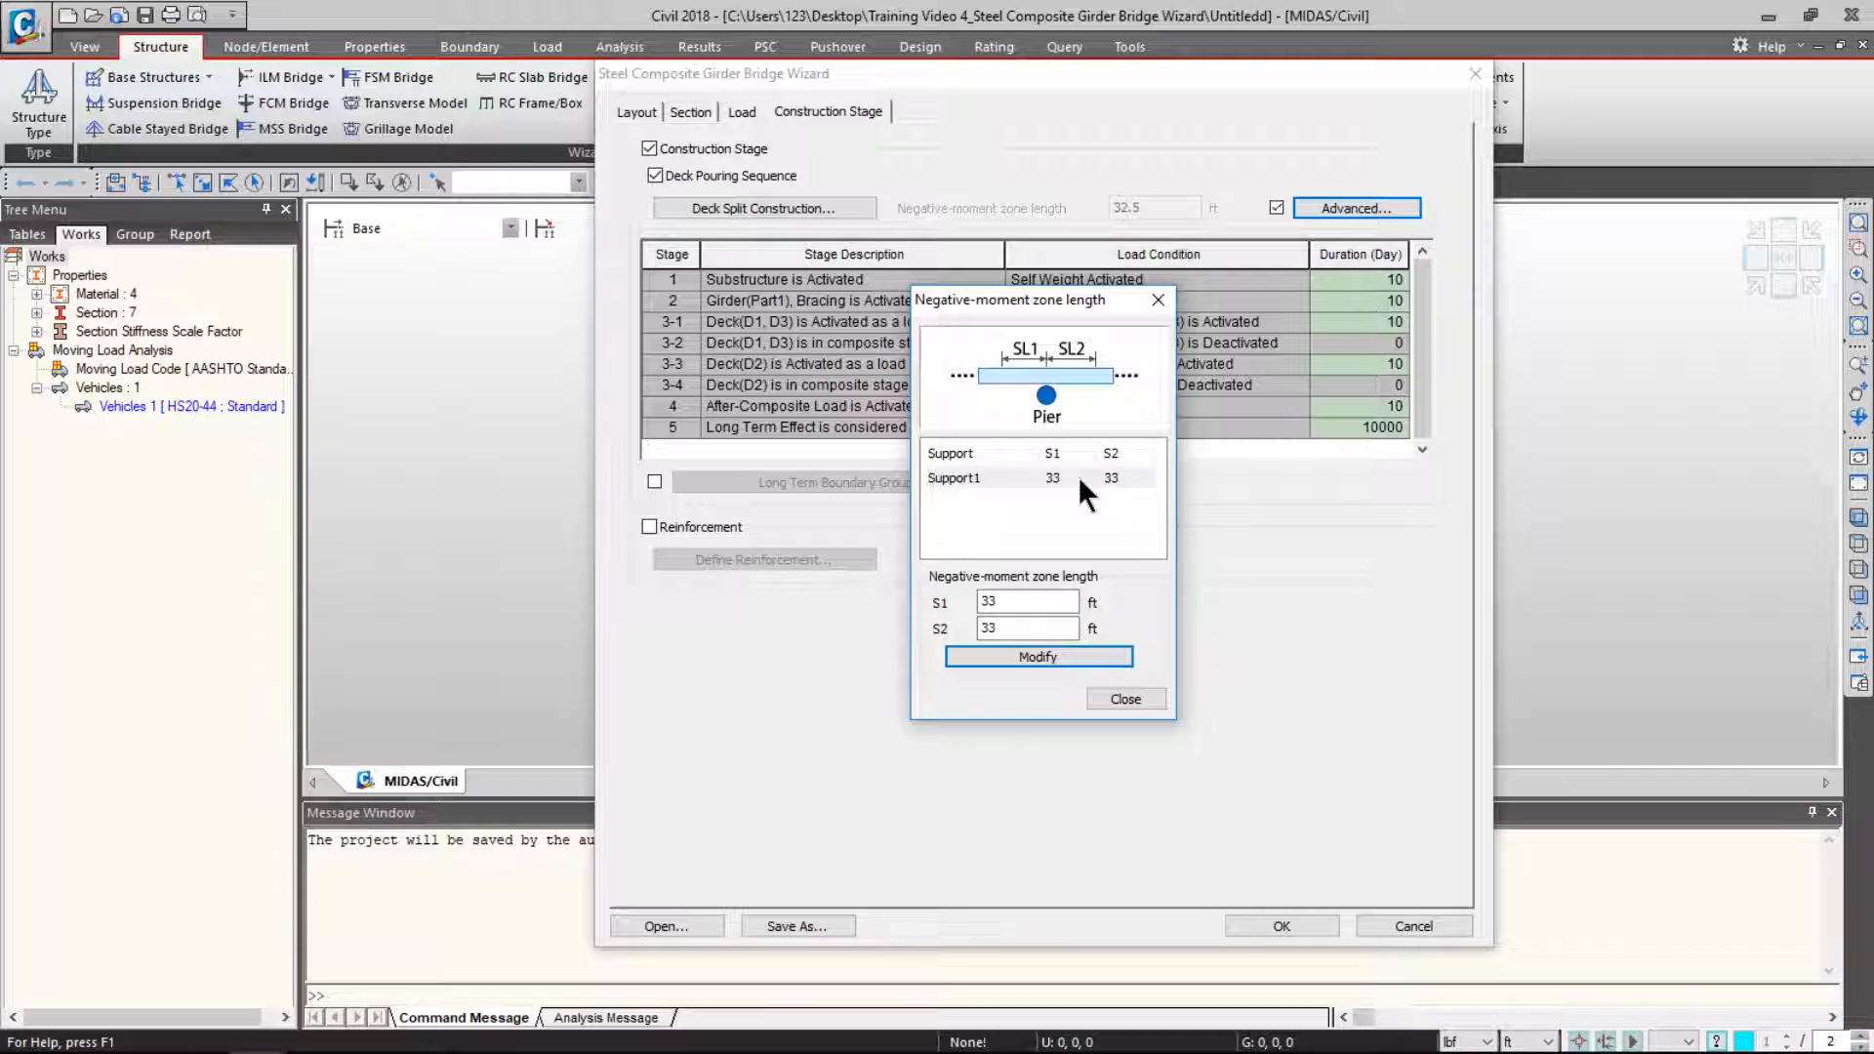
click(1123, 699)
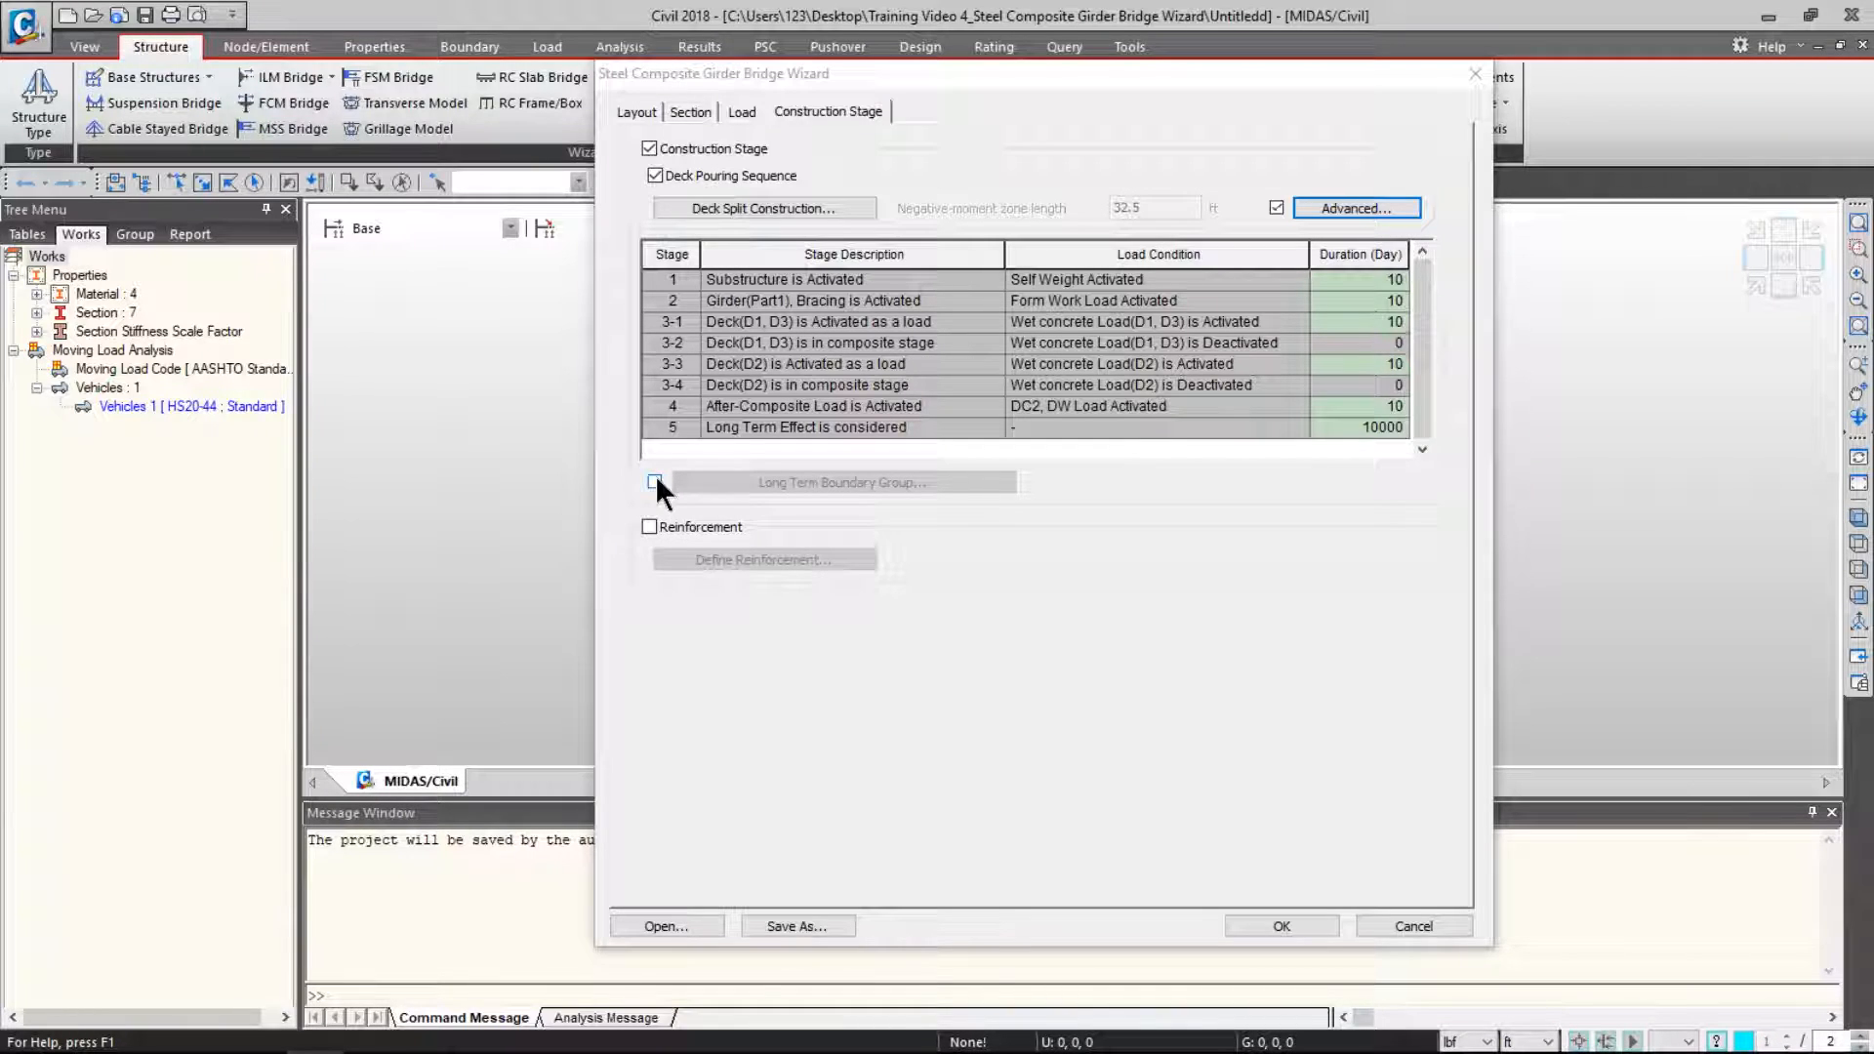
- Apply Creep 1 and Creep 2 as long-term boundary groups
key(ctrl)
key(ctrl)
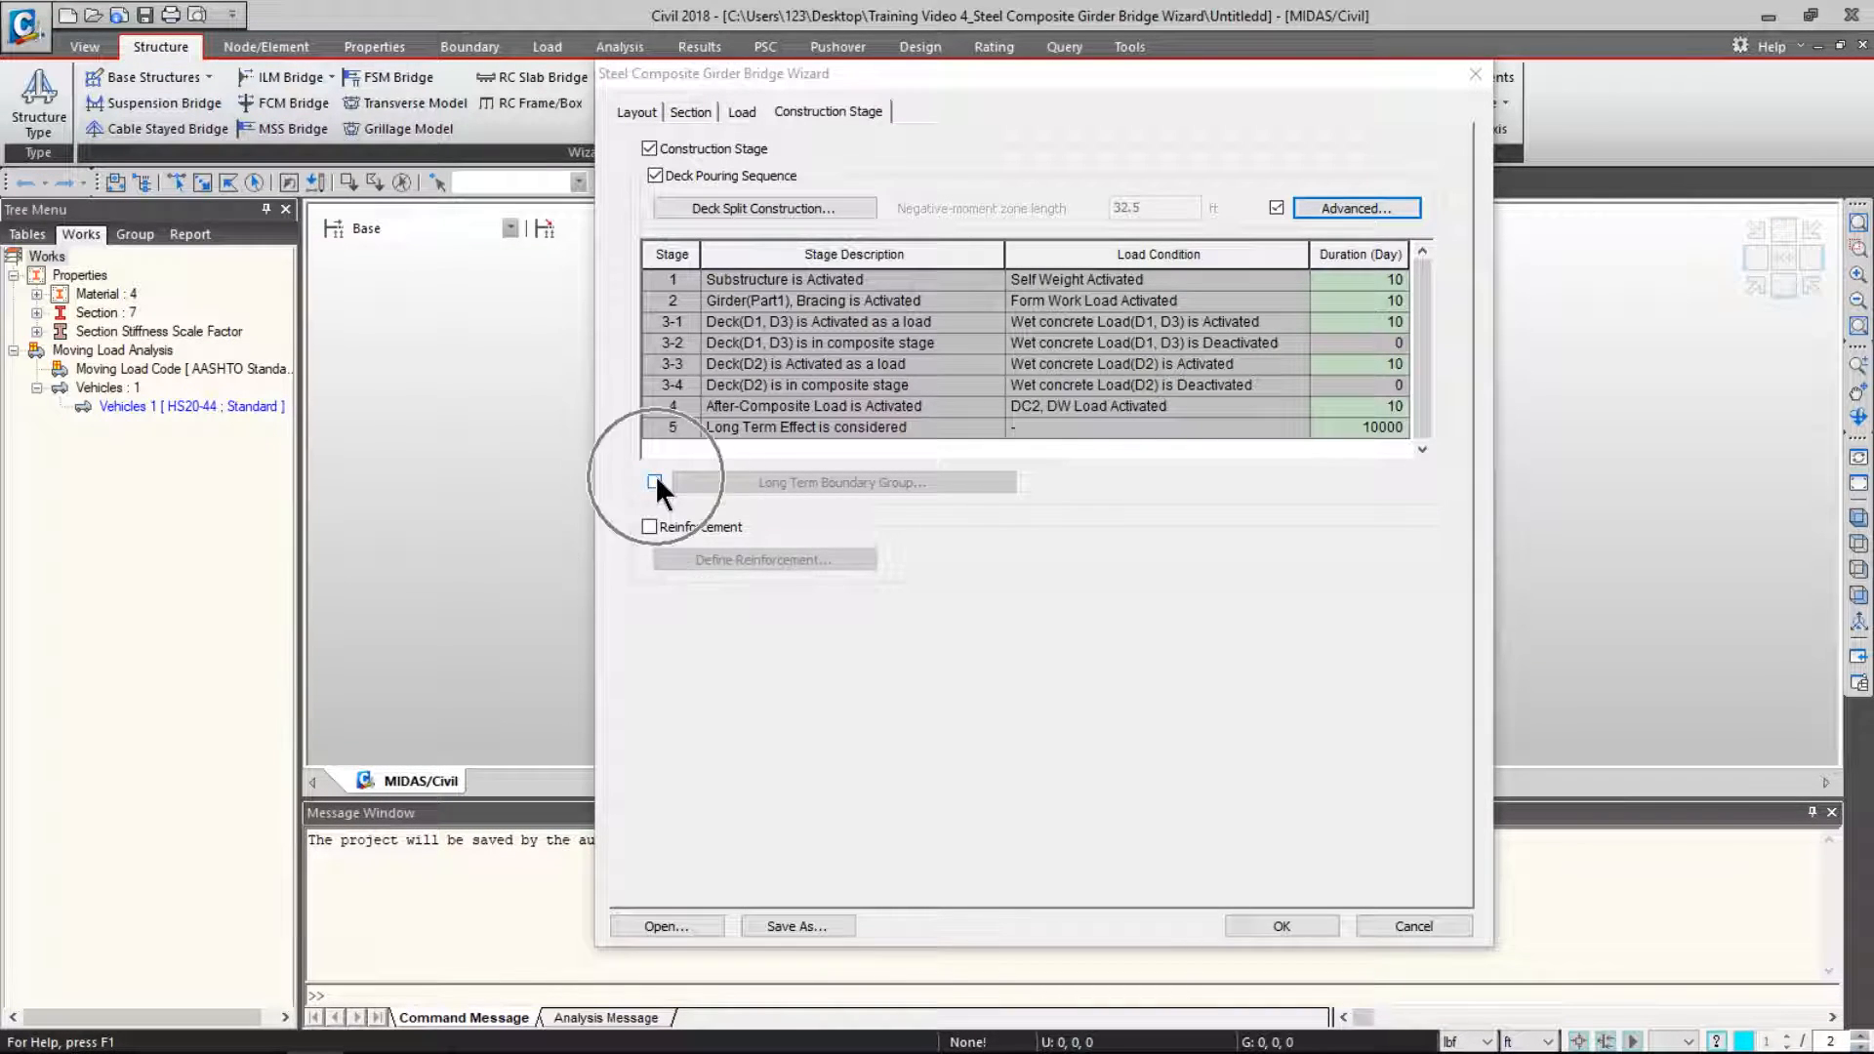
click(655, 481)
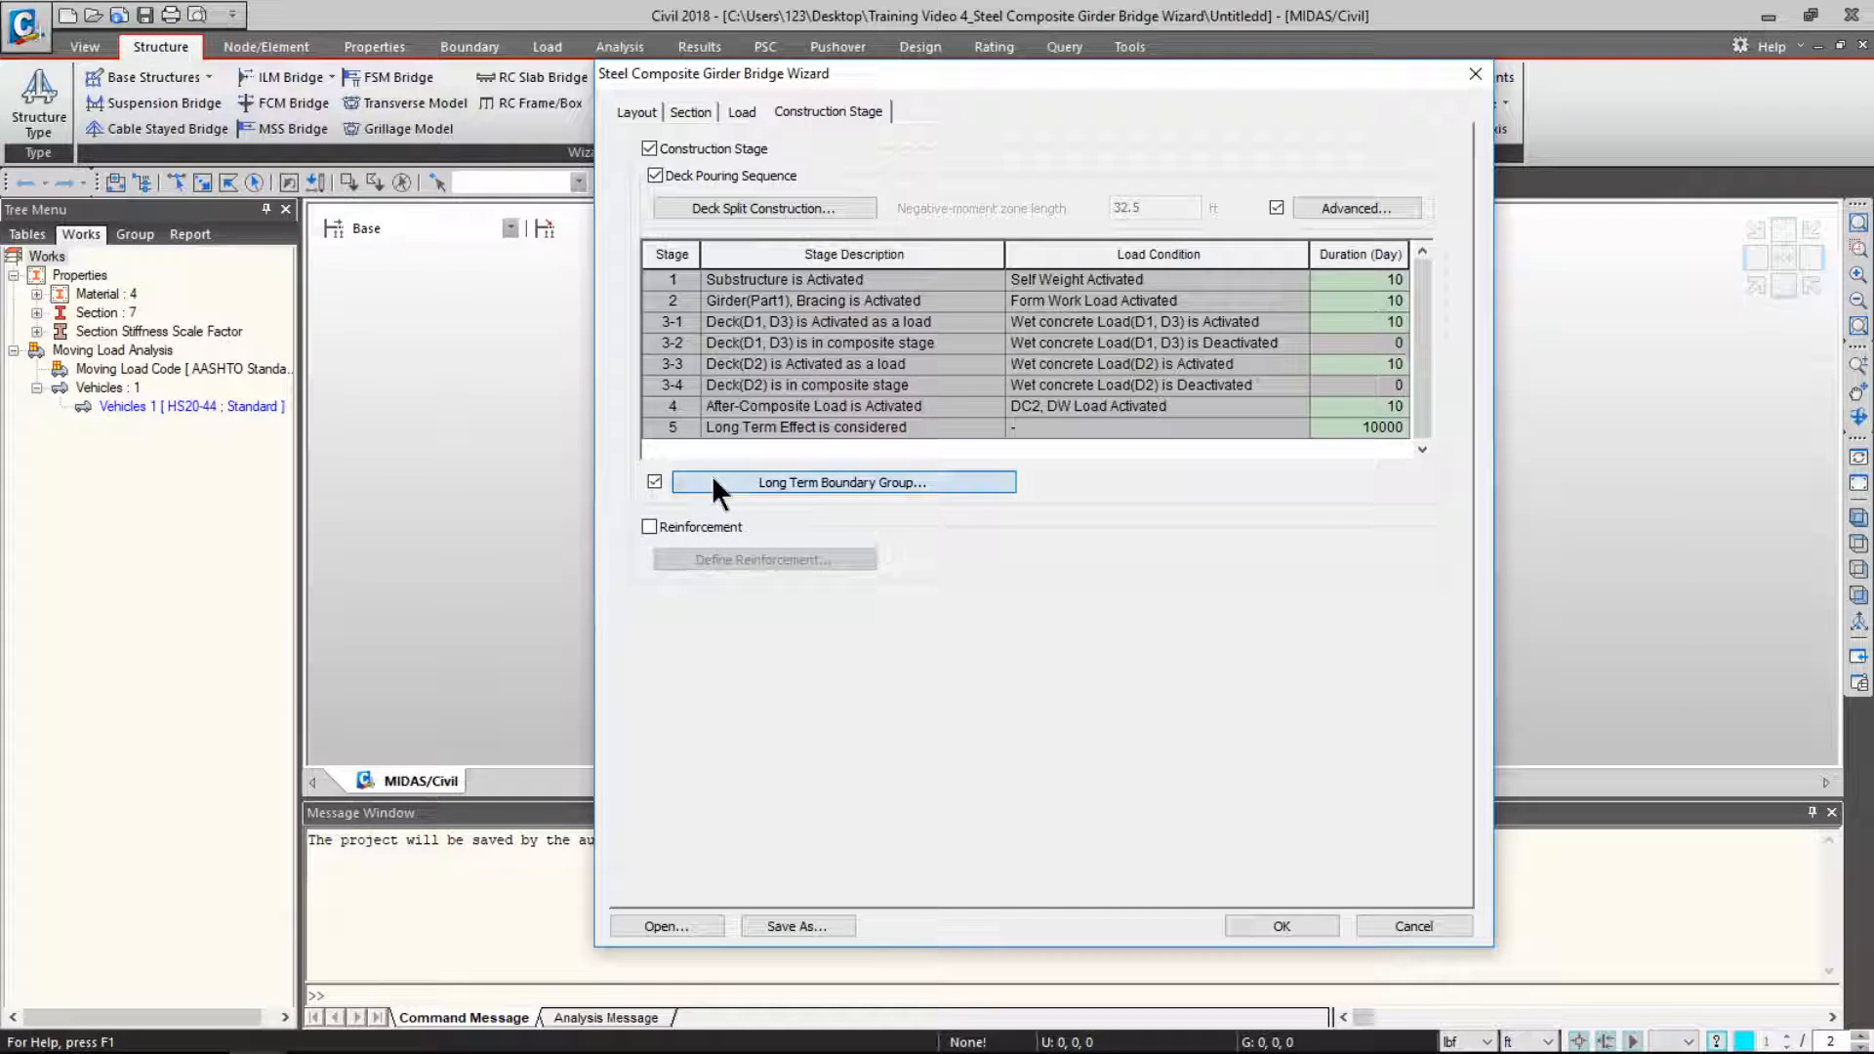
click(713, 479)
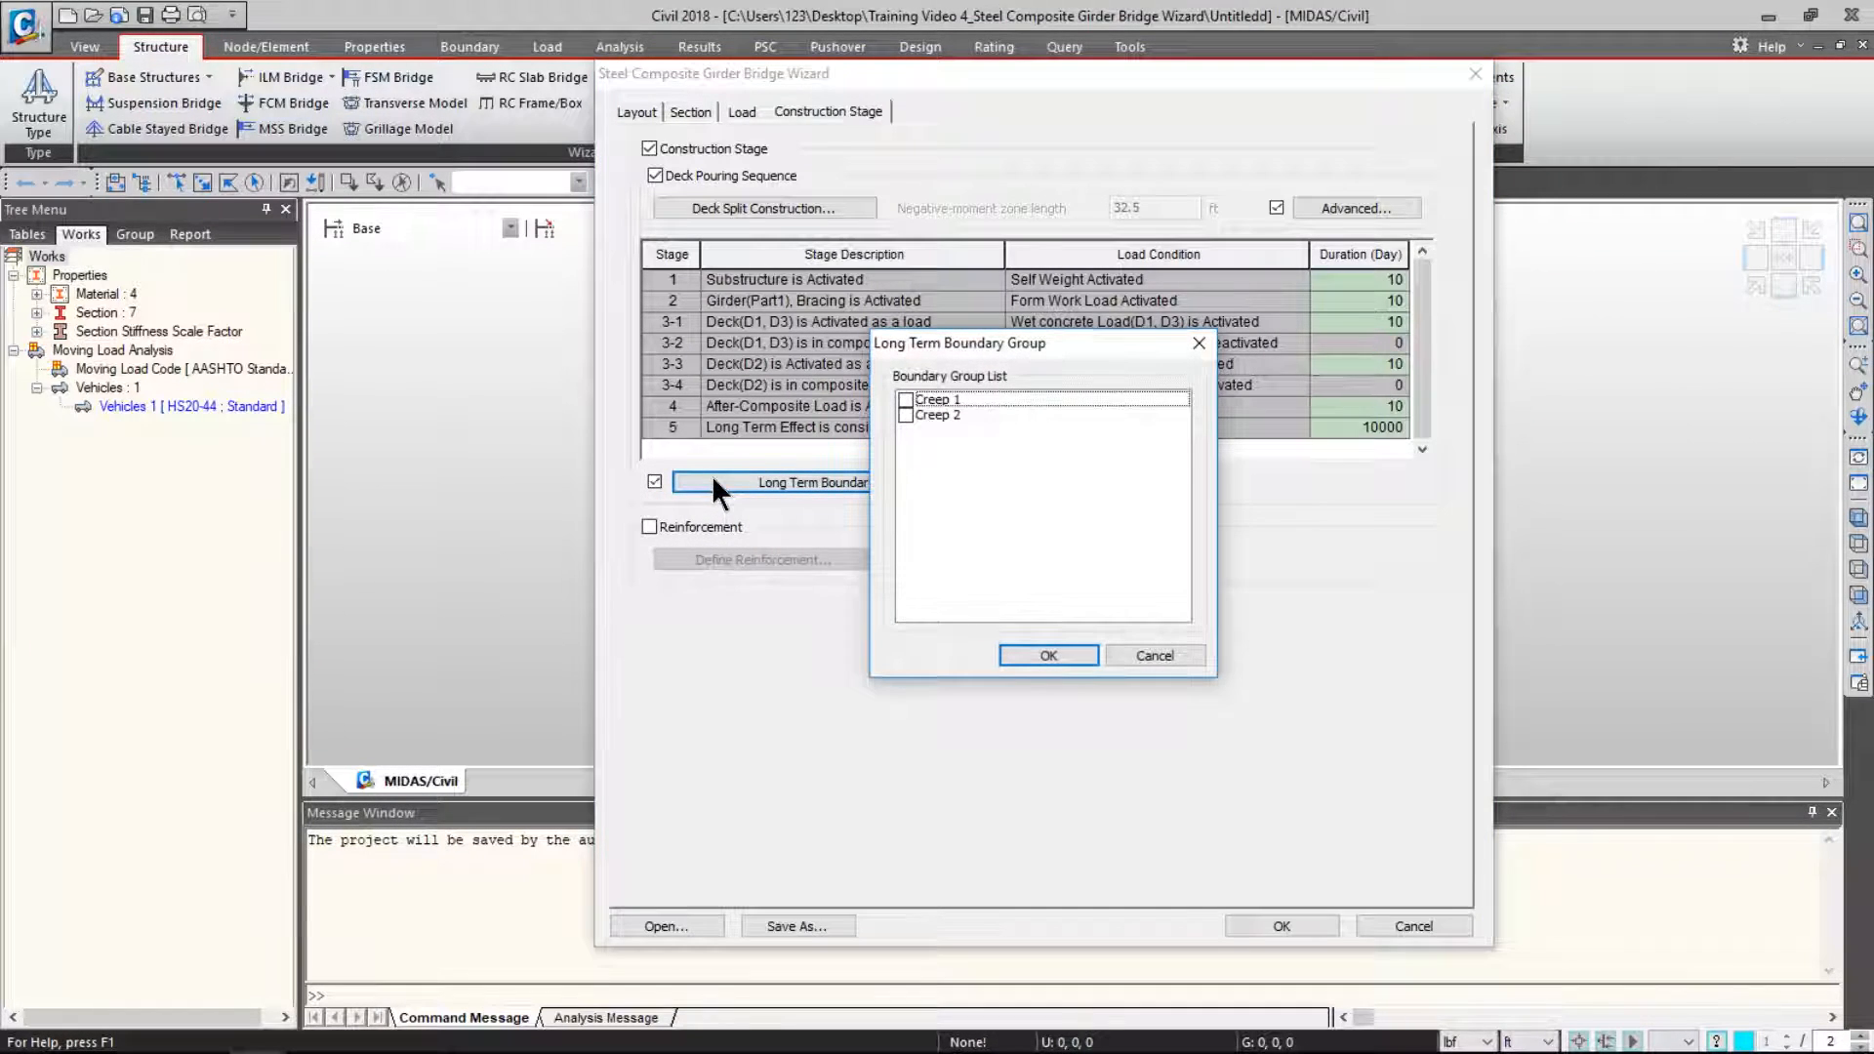
click(905, 399)
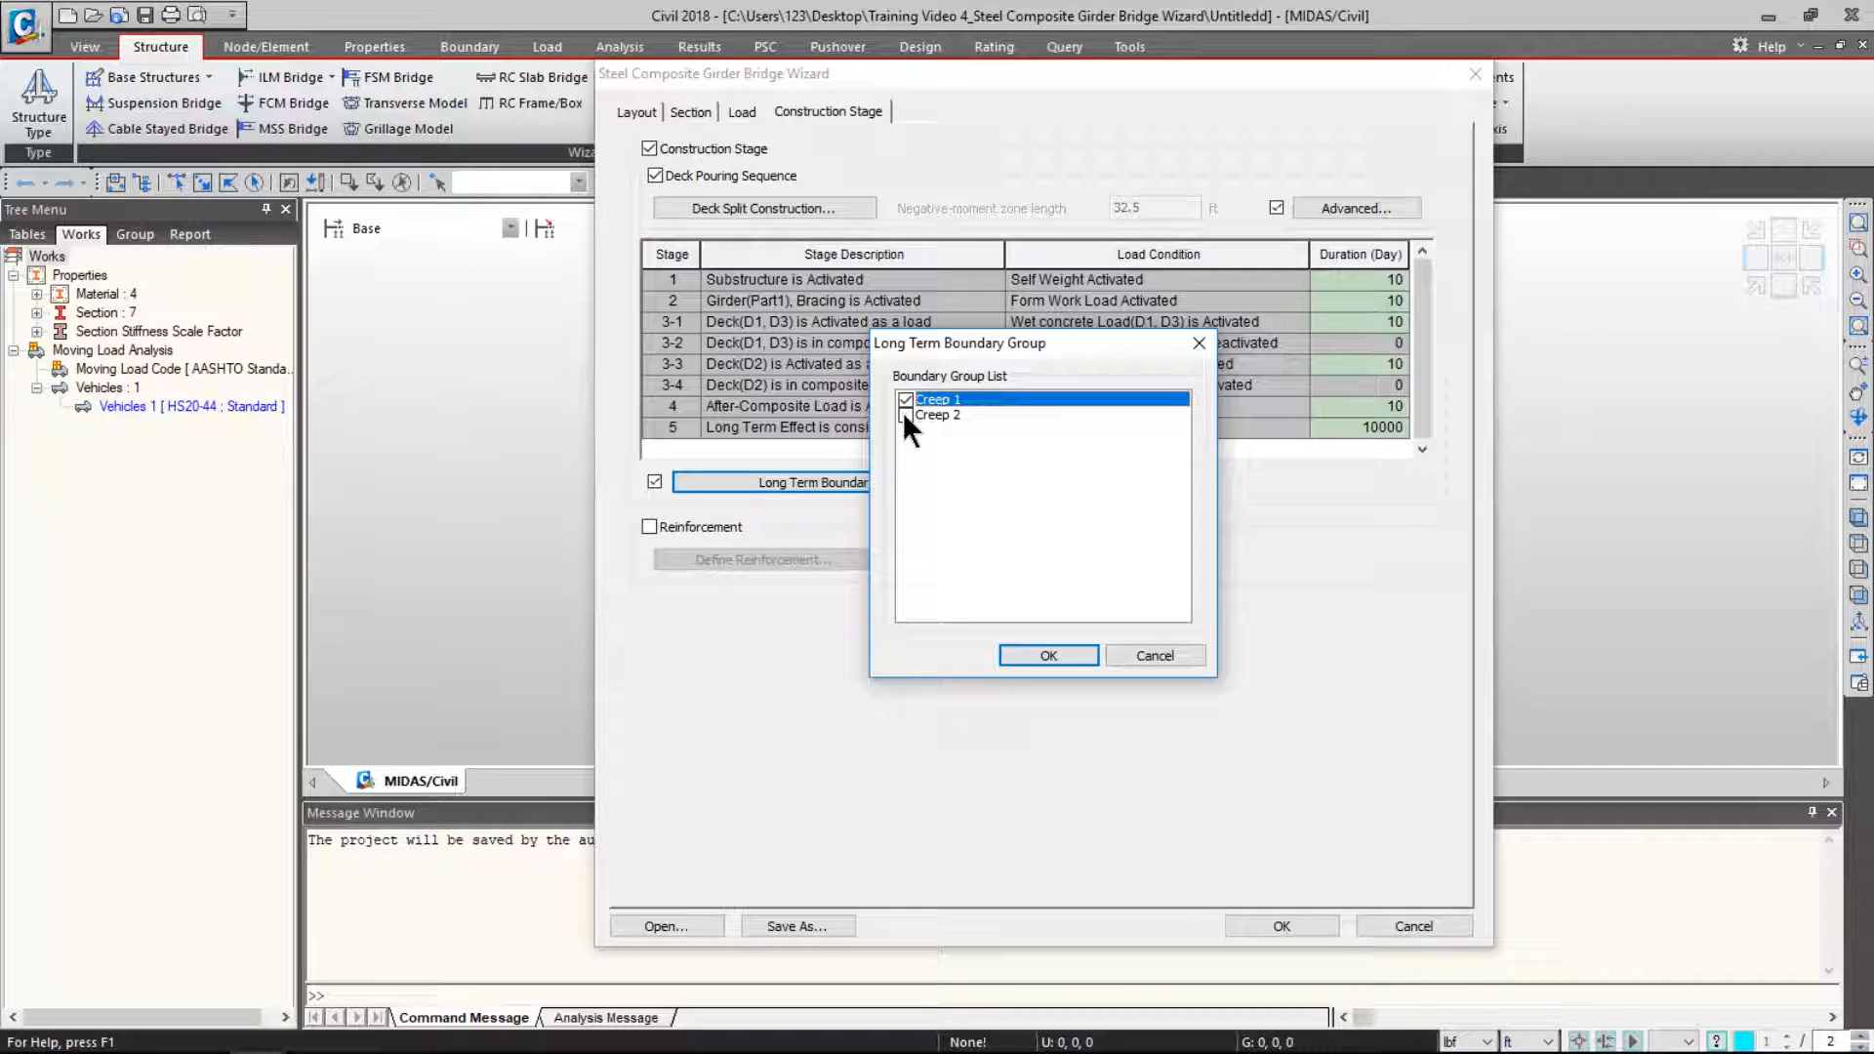
click(905, 414)
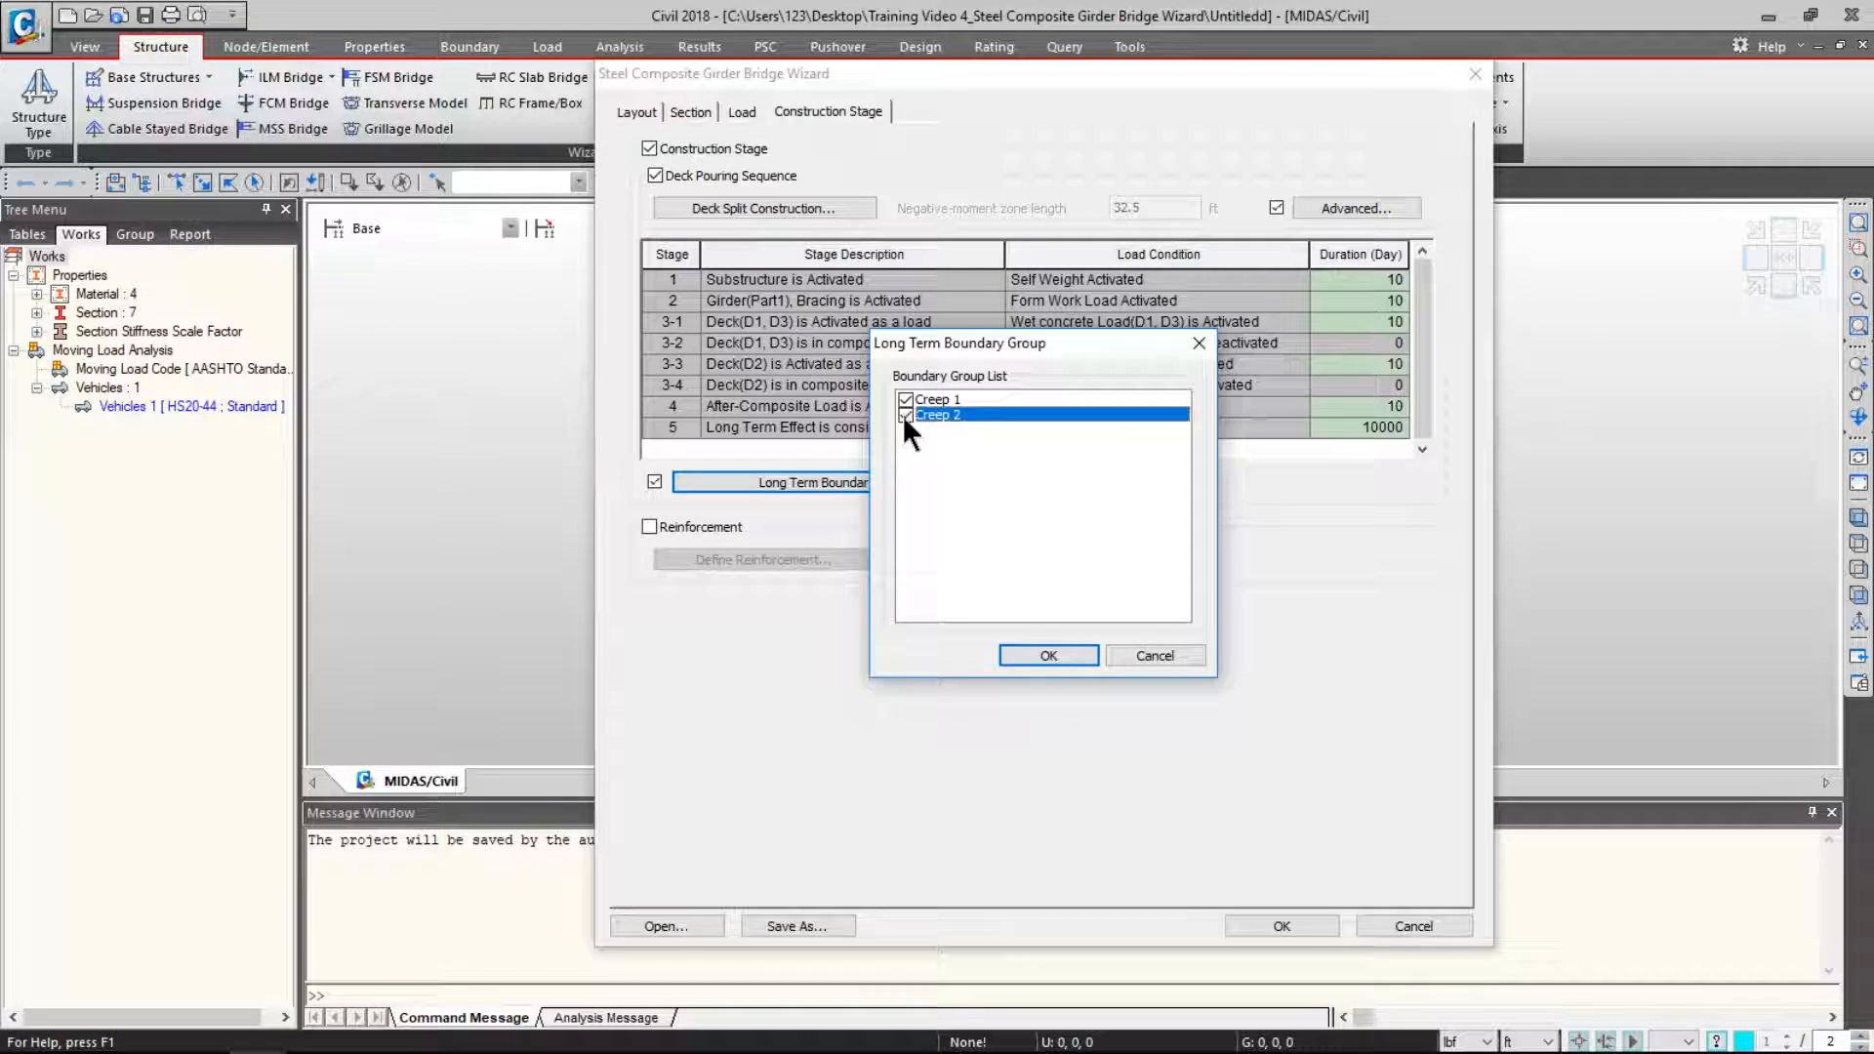
click(1051, 650)
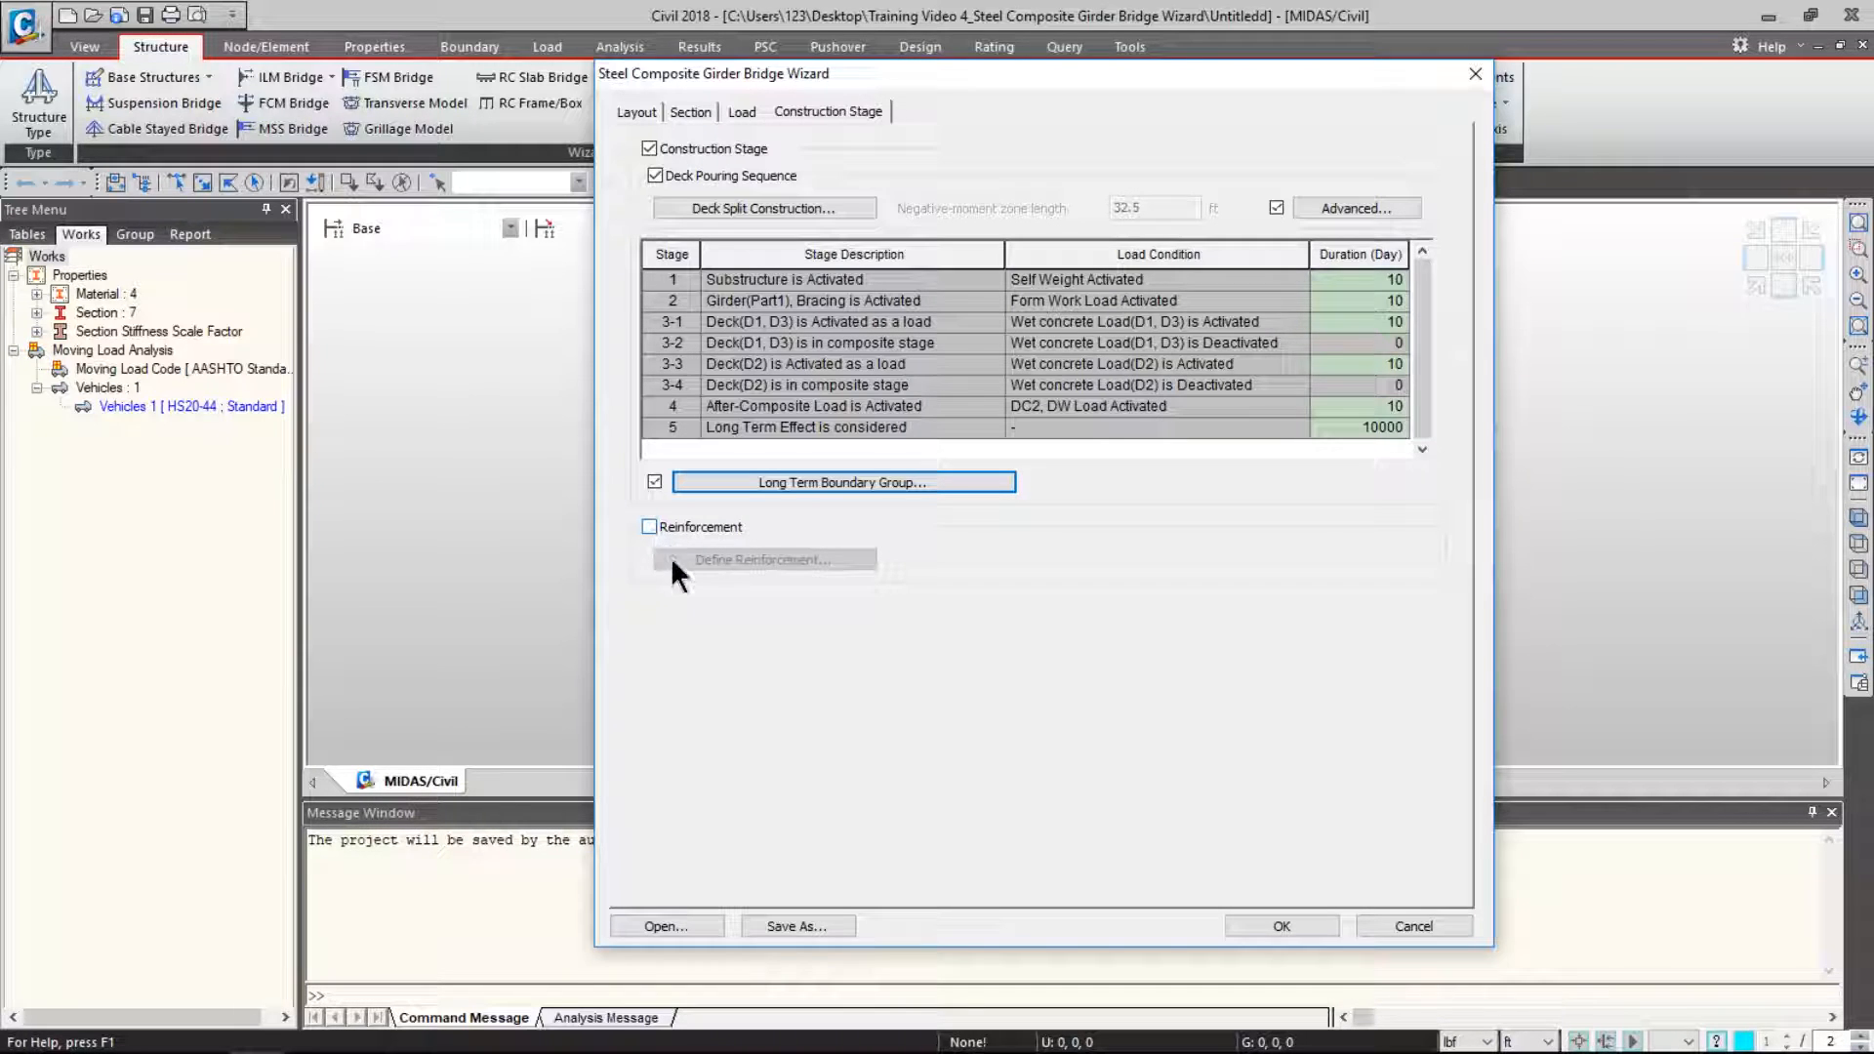
- Save the wizard settings over the existing .wzd file and generate the bridge model
click(816, 920)
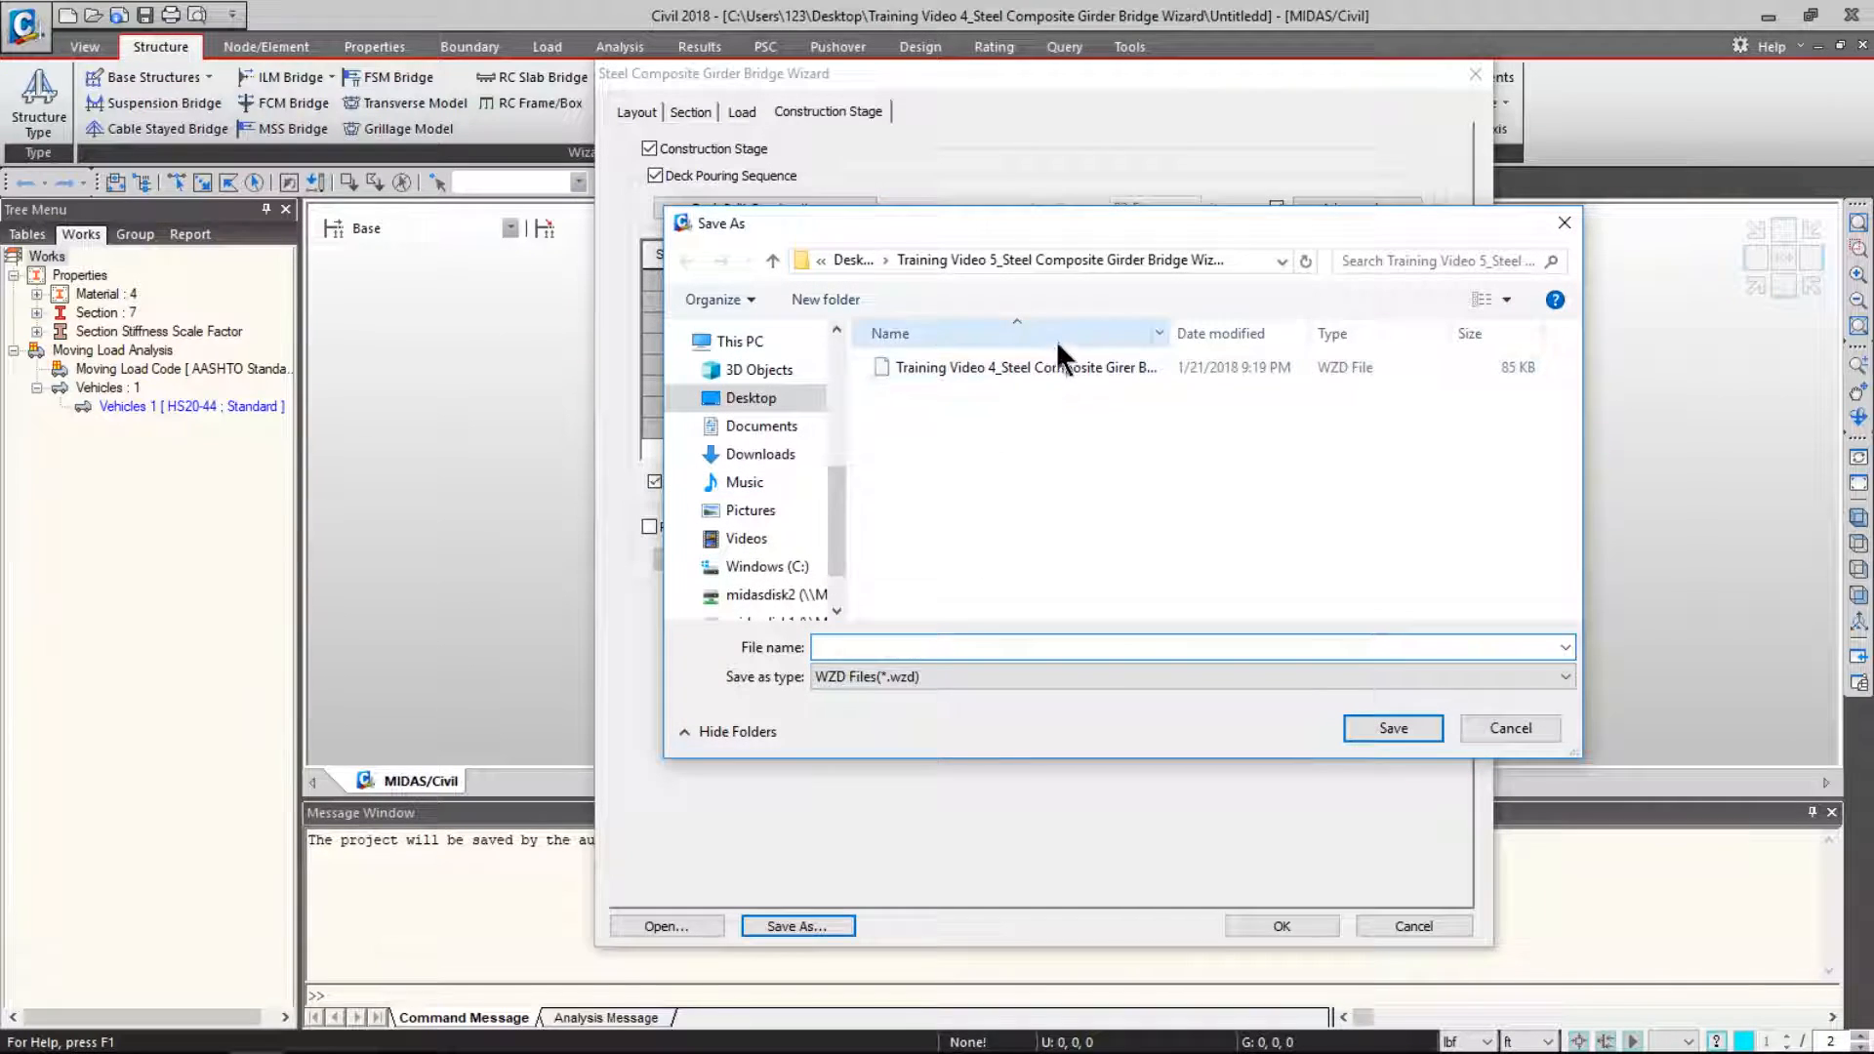
double_click(1056, 357)
click(1049, 543)
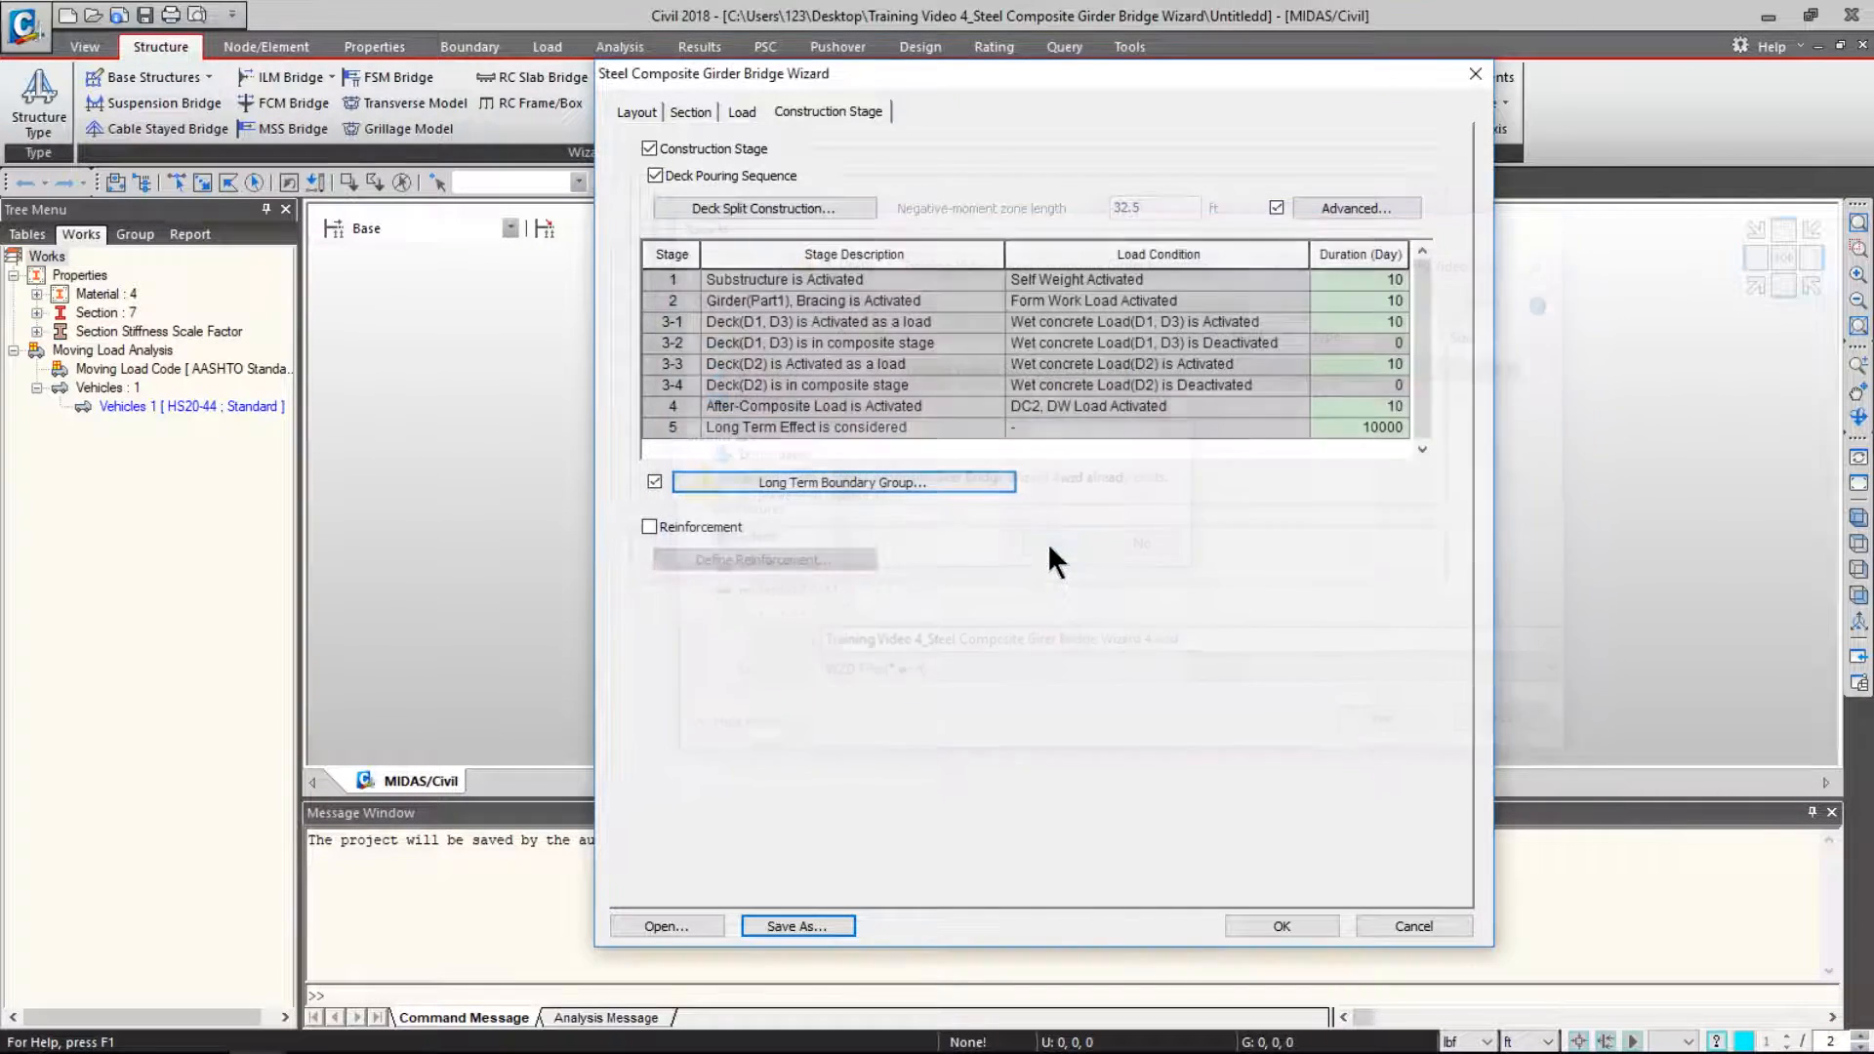
click(1299, 923)
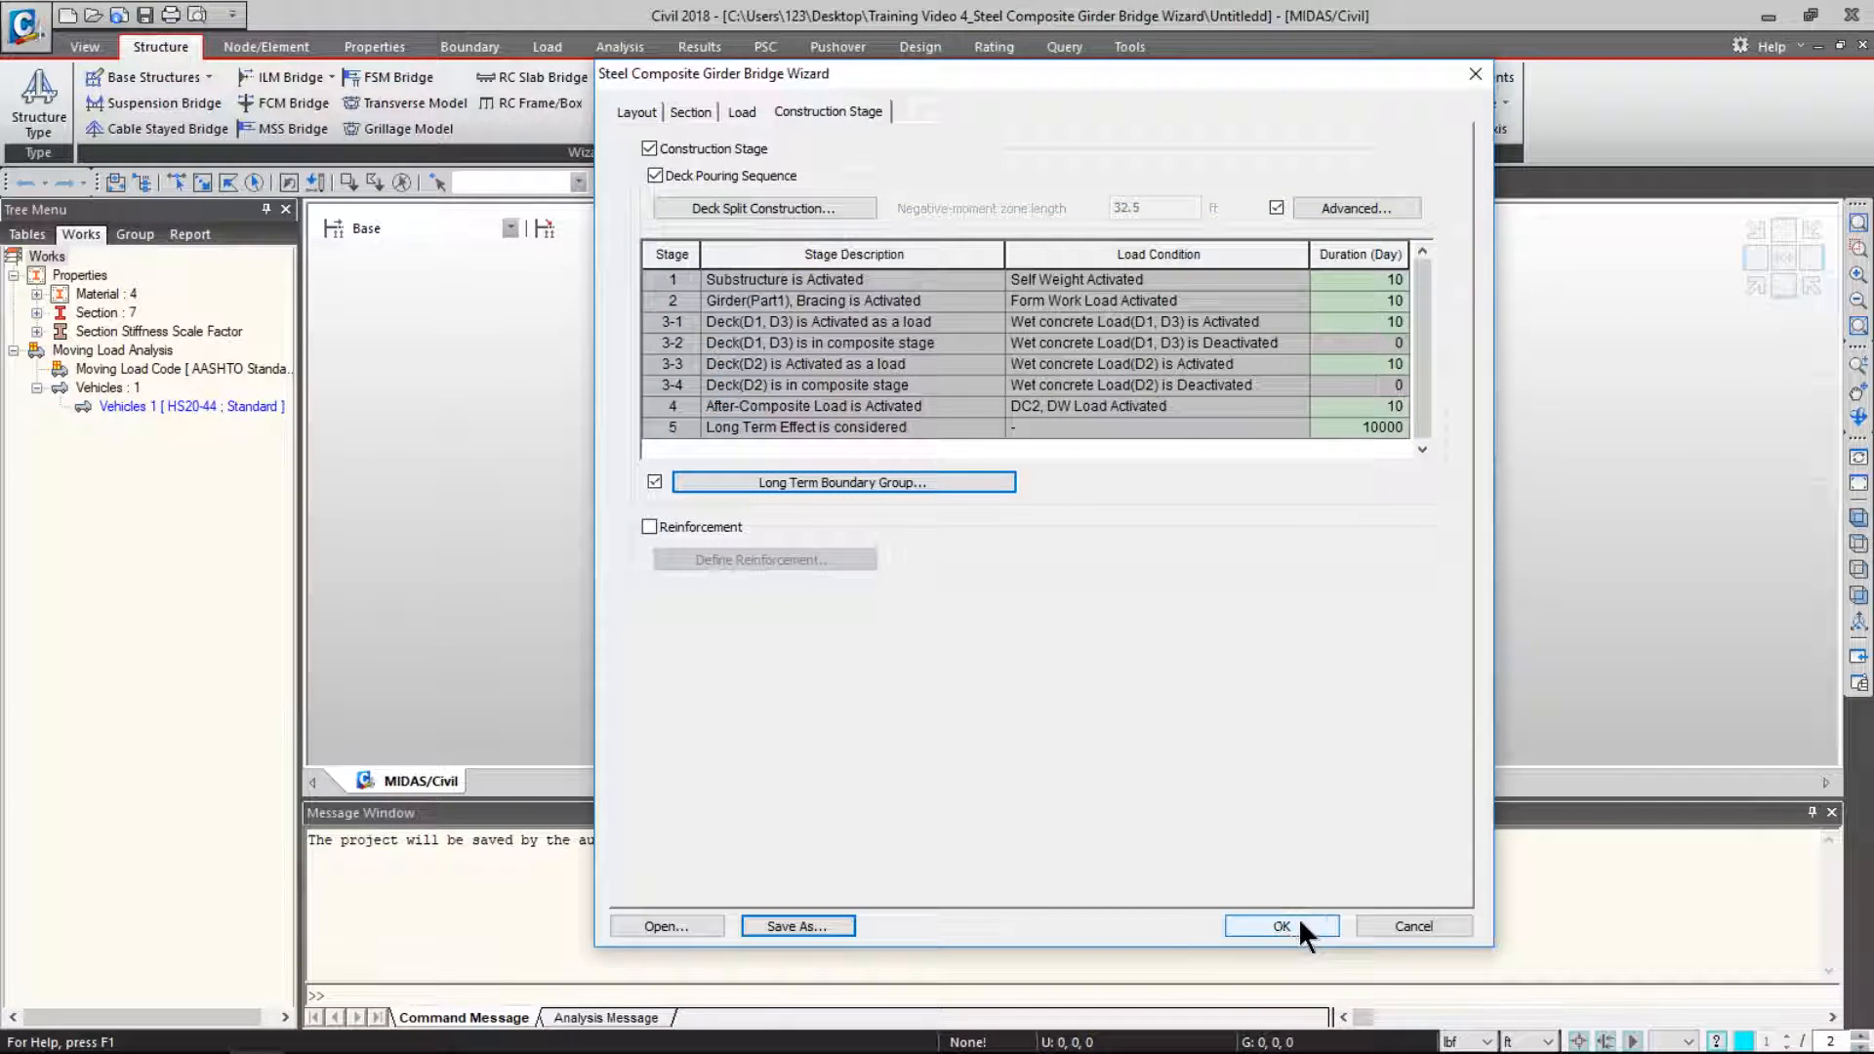
click(1298, 923)
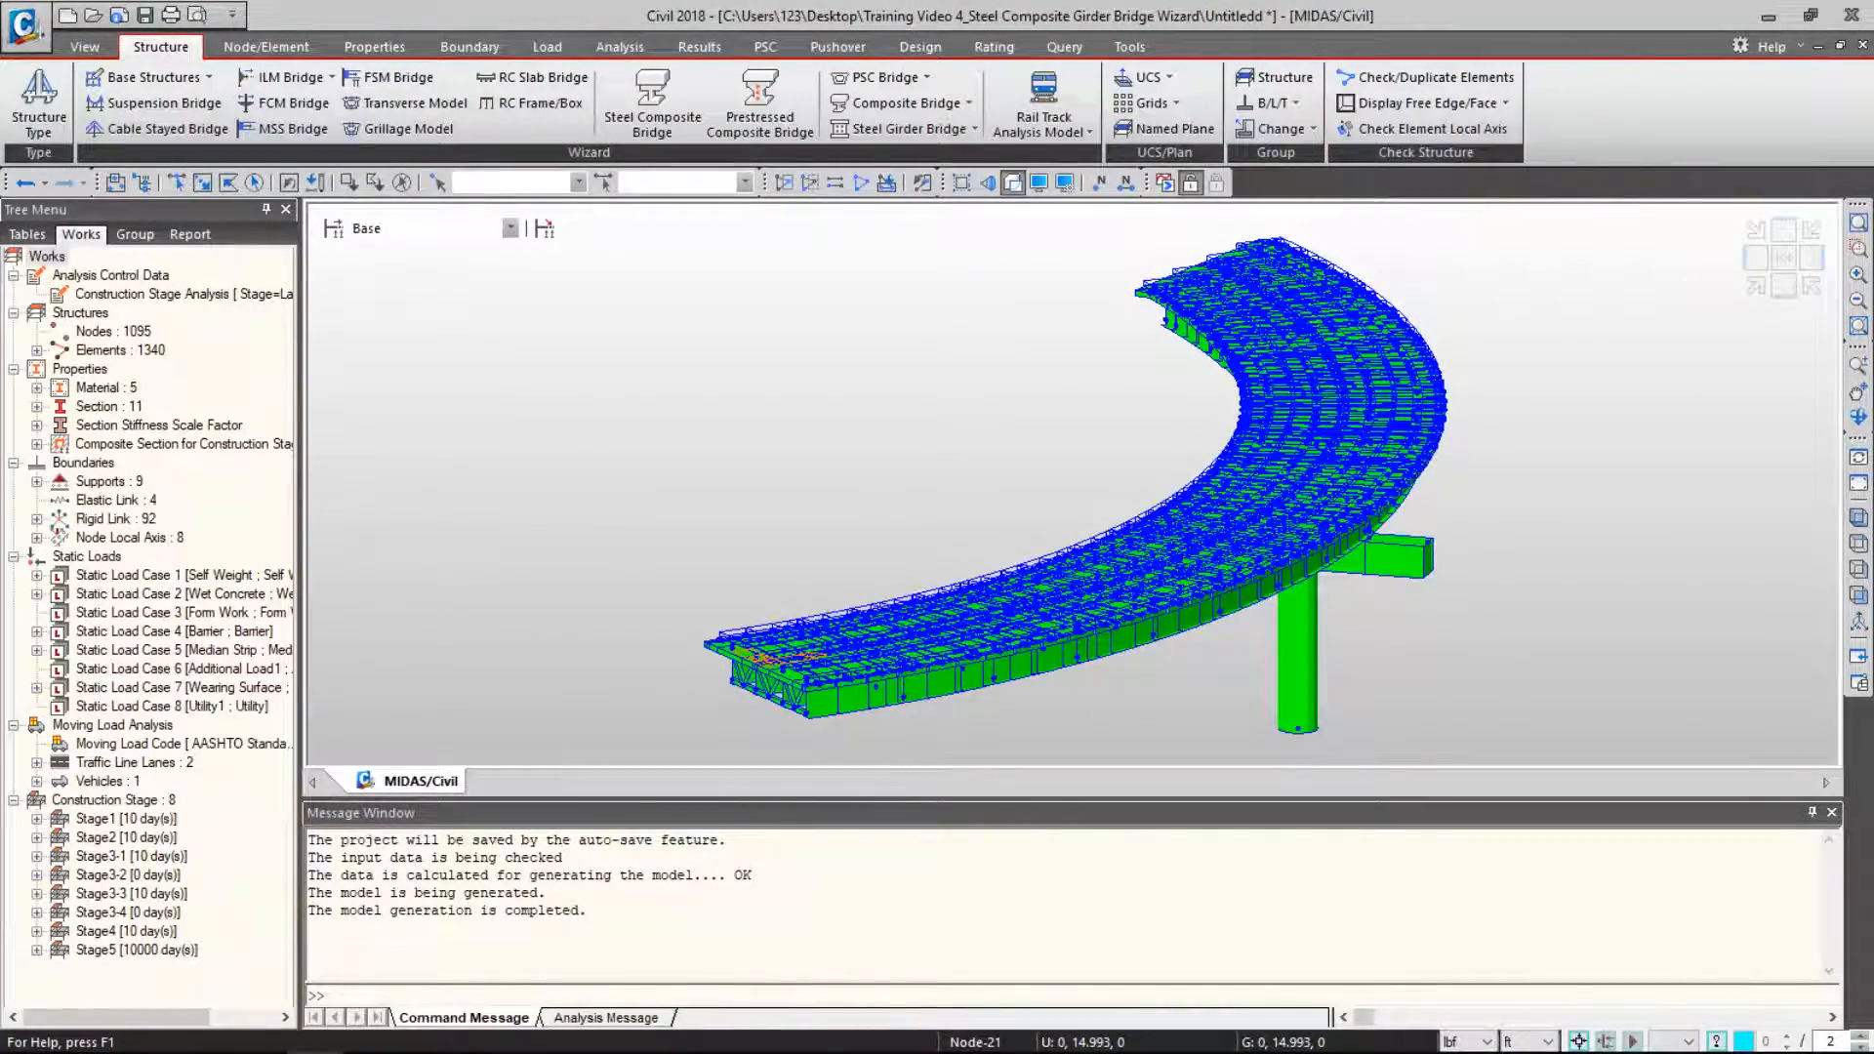
- Orbit the generated curved girder bridge to a side view, then open the File menu
ctrl+middle_drag(845, 520, 1109, 590)
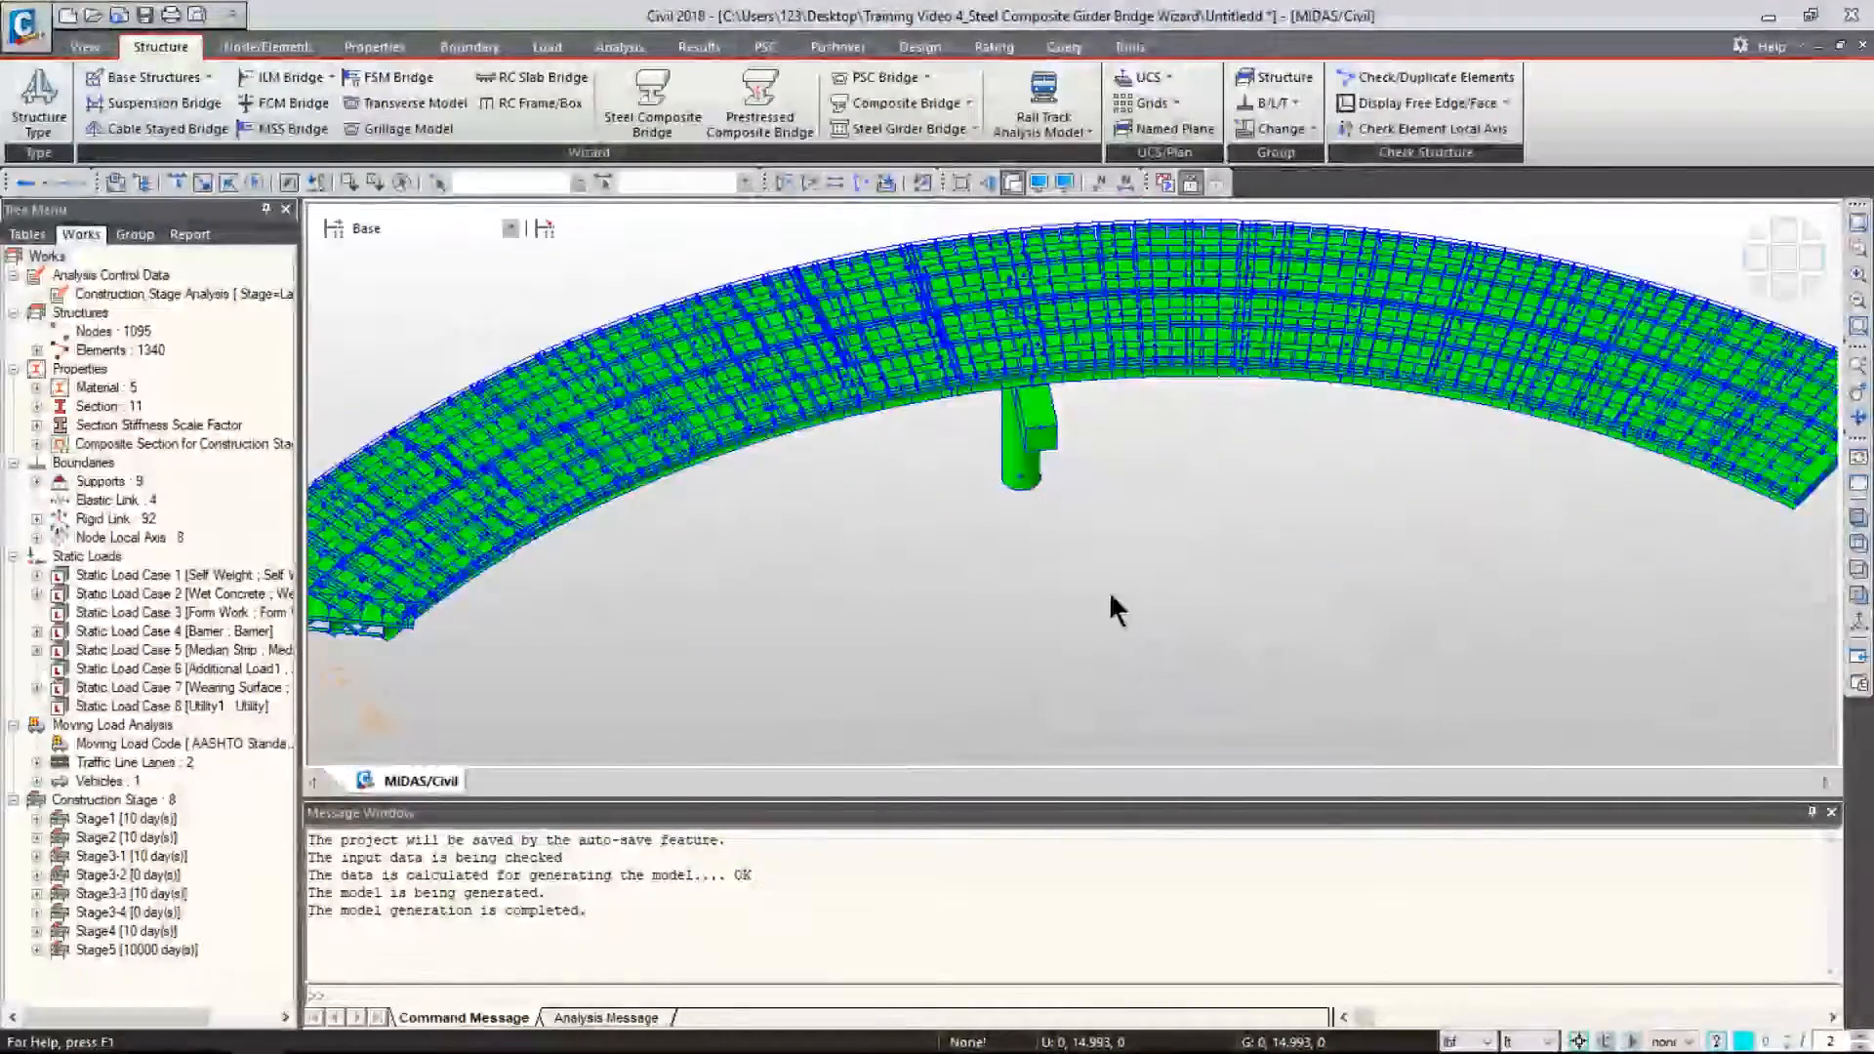
scroll(195, 564, right, 3)
scroll(196, 564, left, 3)
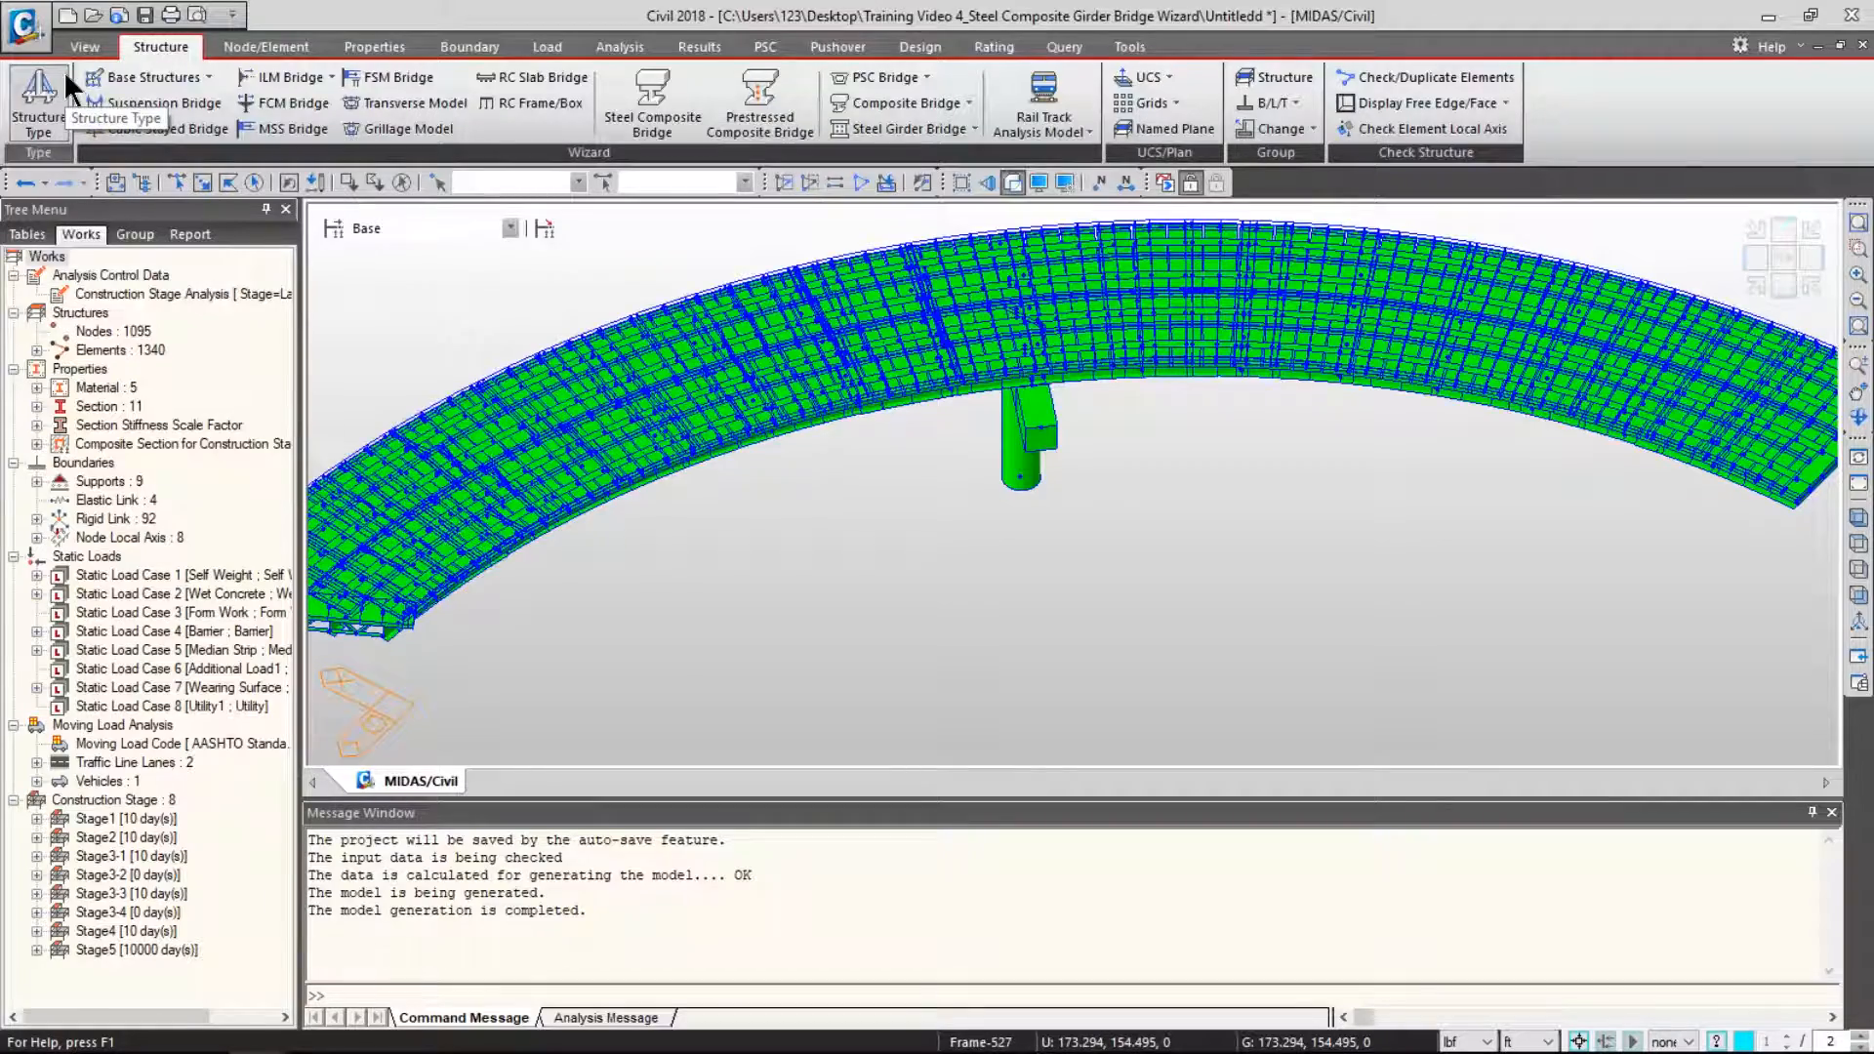
key(ctrl)
key(ctrl)
click(28, 23)
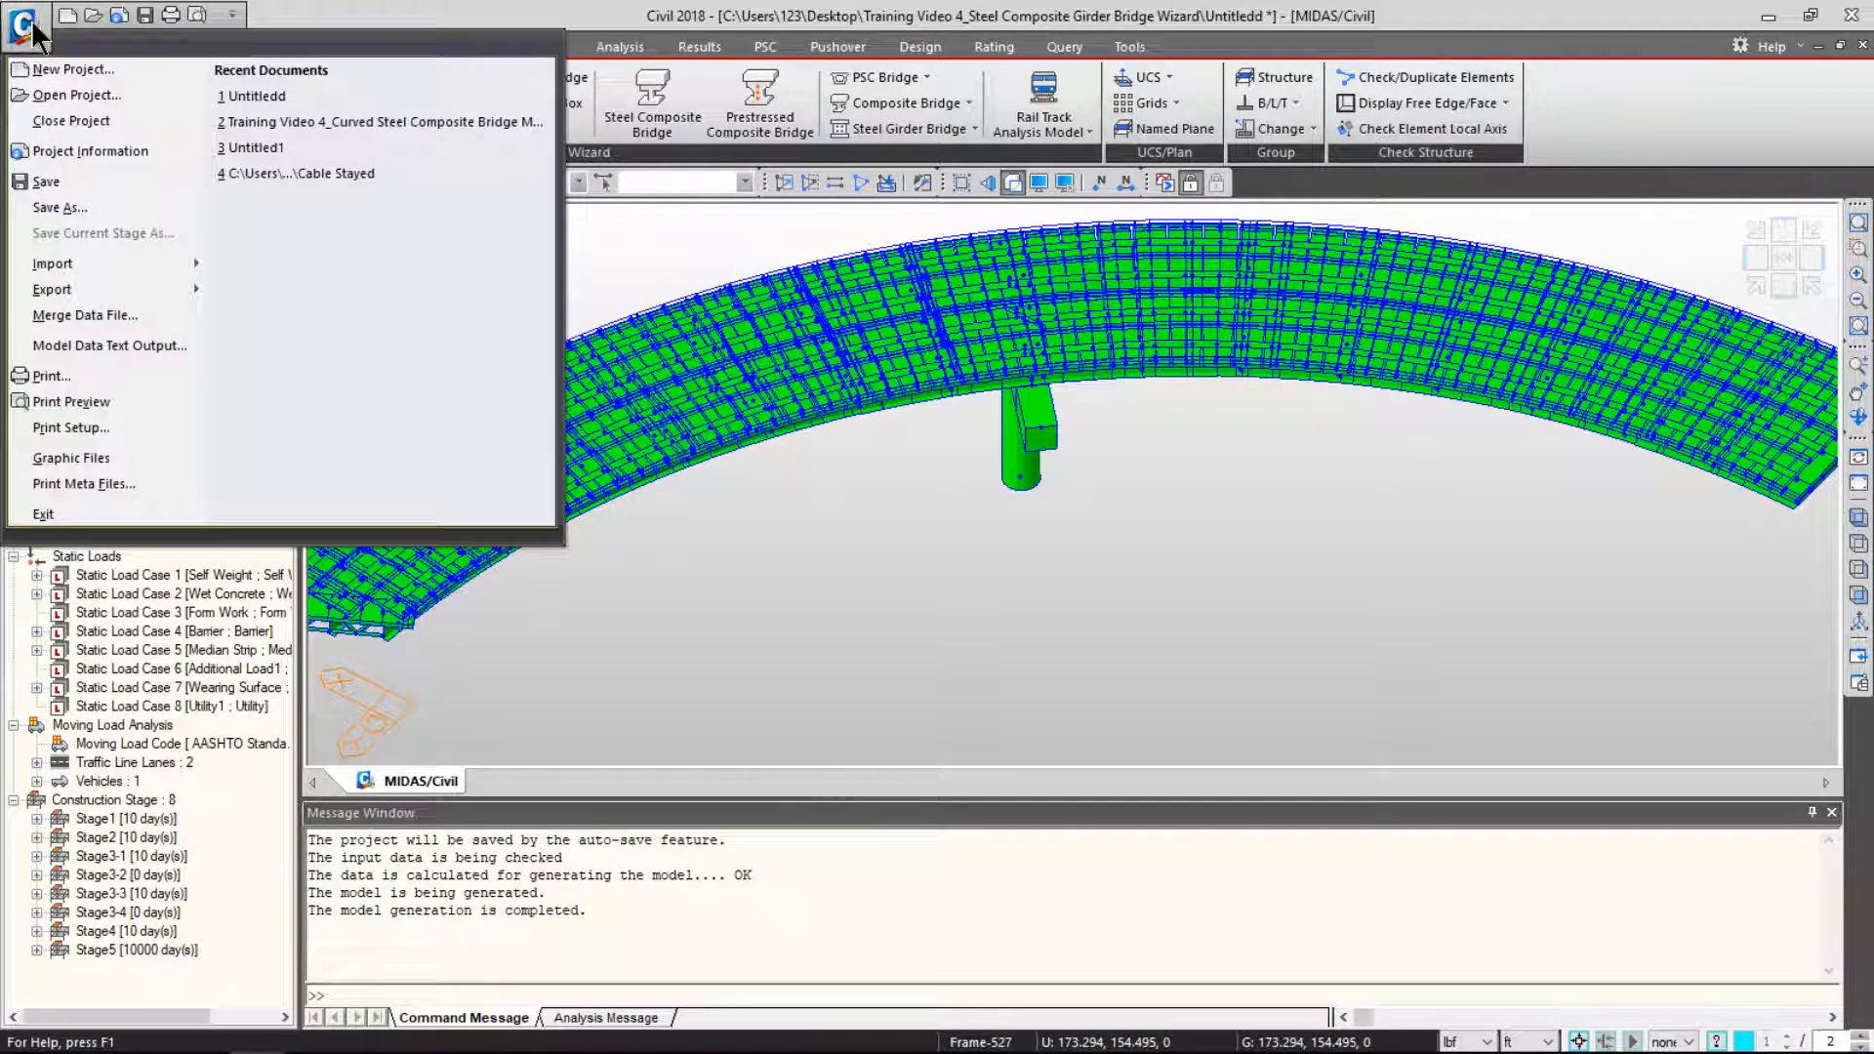